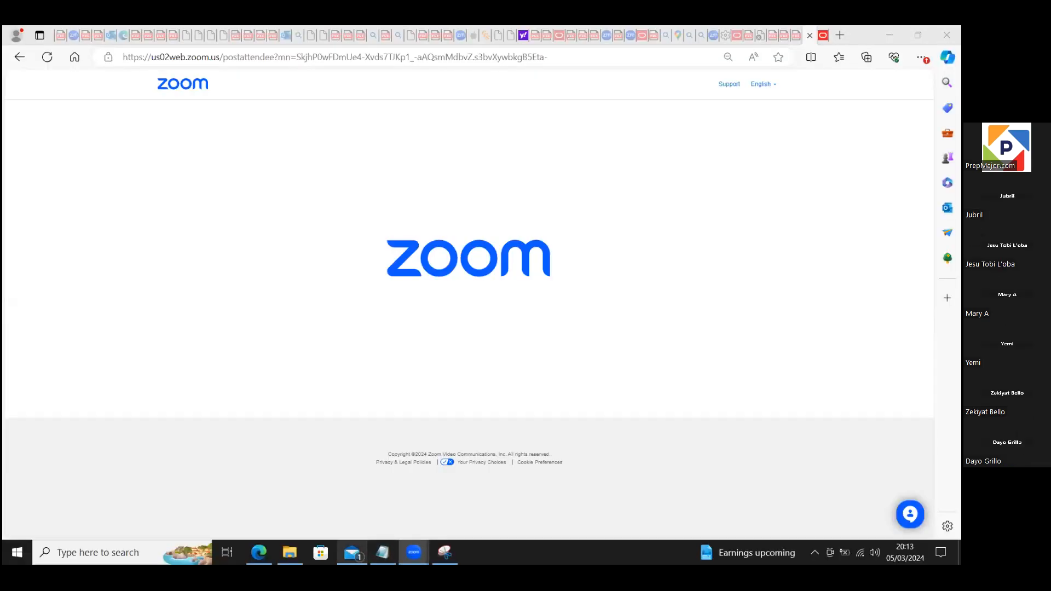
Step: Switch to the Oracle page, finish with Manage Divisions and go to the list of implementation projects
click(321, 486)
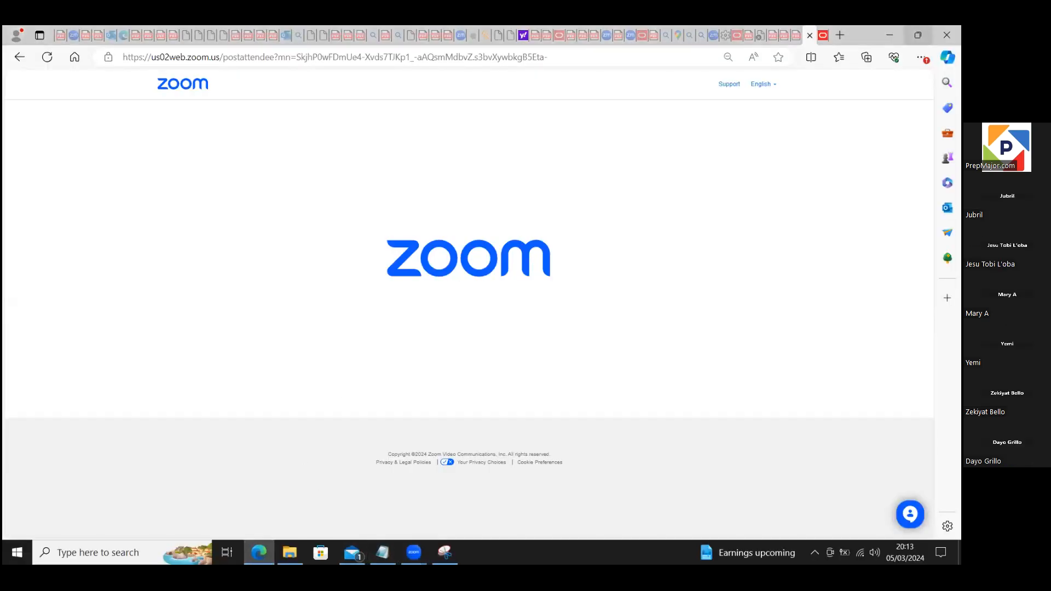
click(819, 36)
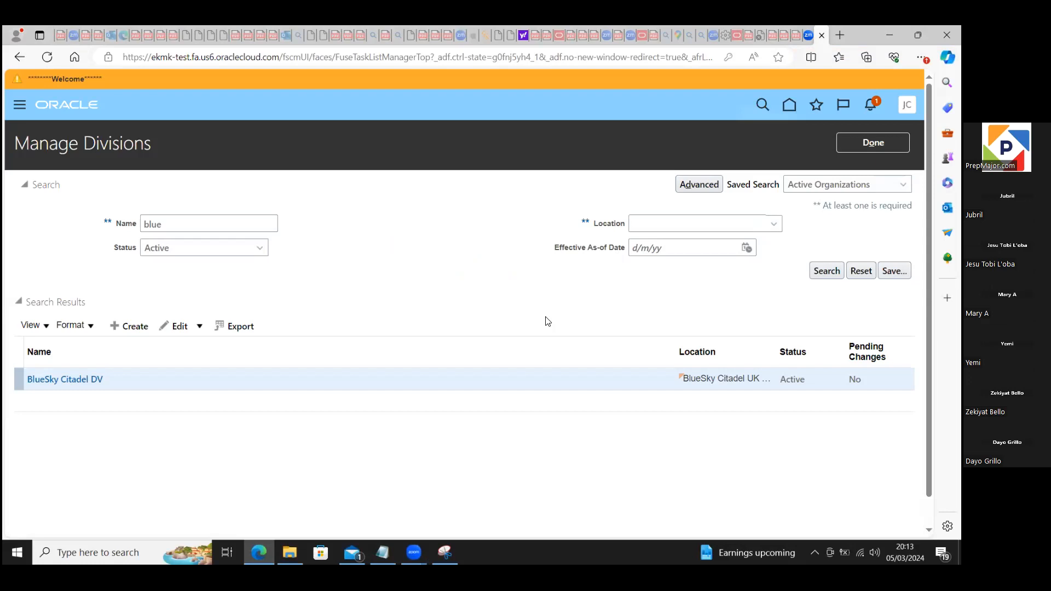
click(849, 146)
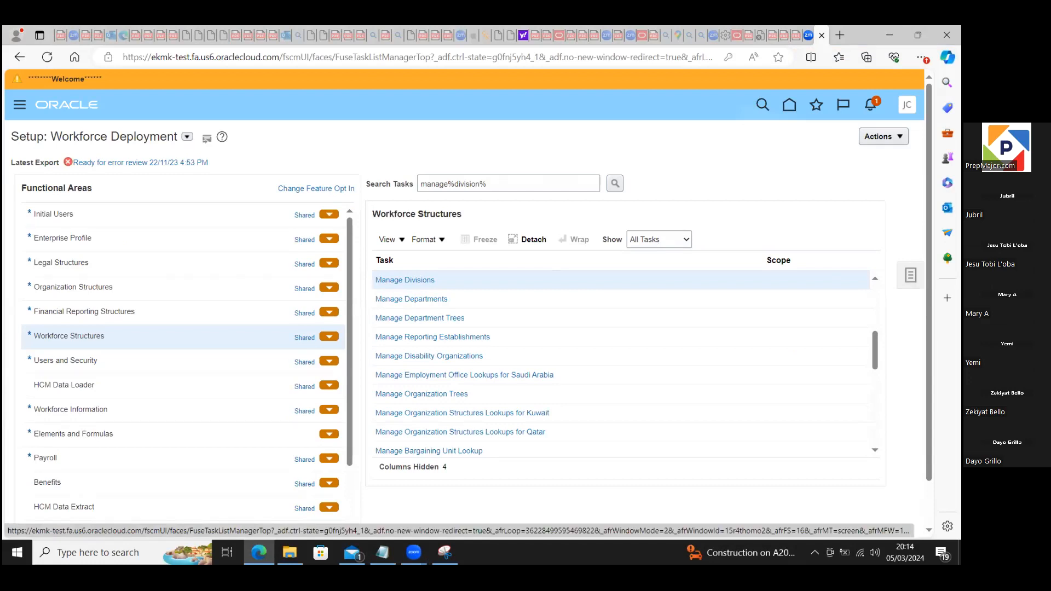
click(910, 275)
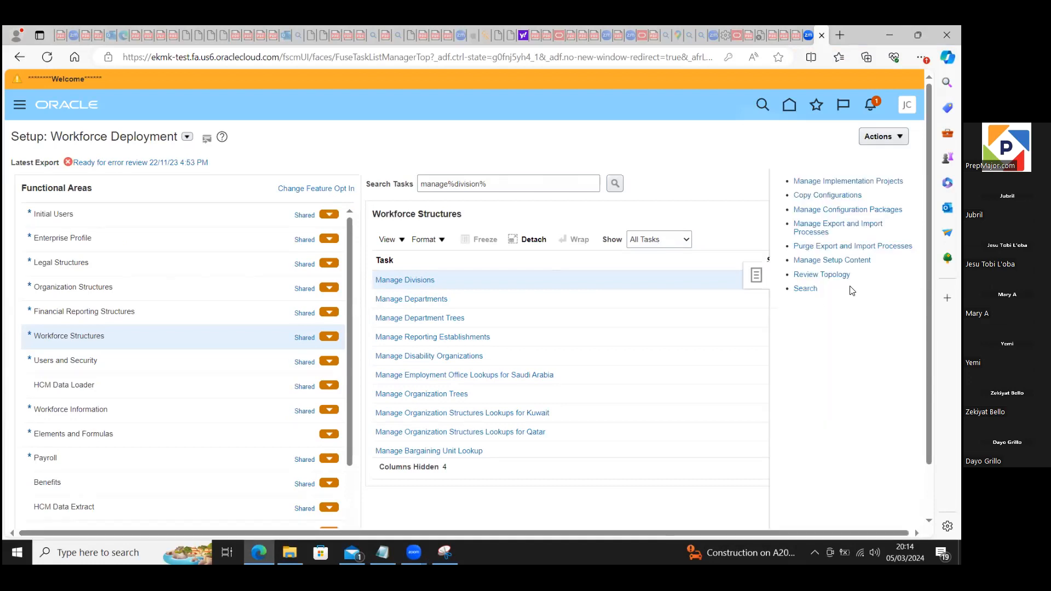
click(836, 186)
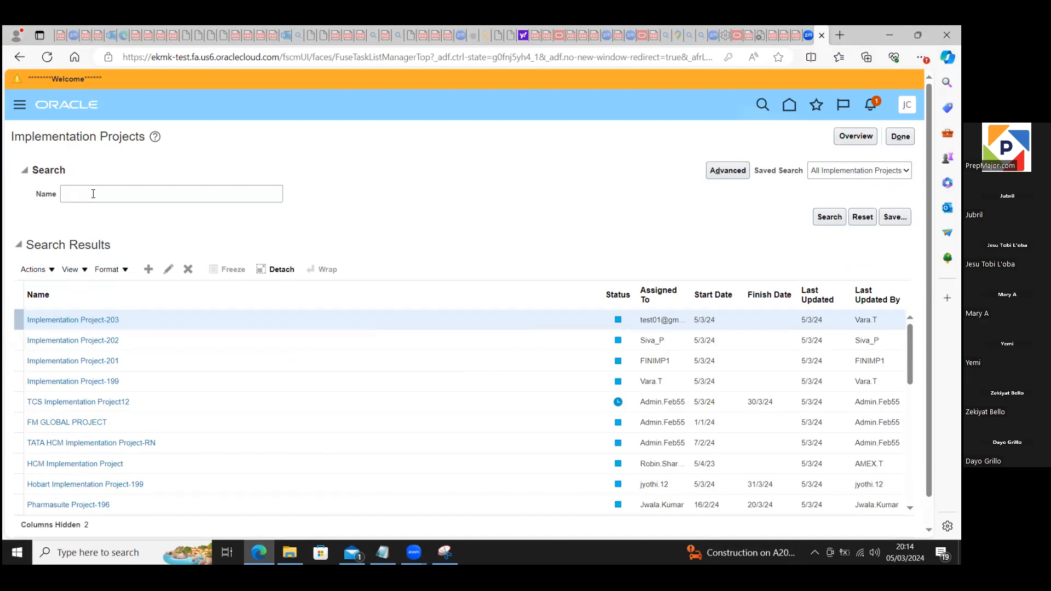
Step: Search the implementation projects by the name "blue" and open BlueSkyCitadel Project
click(93, 193)
text(blue)
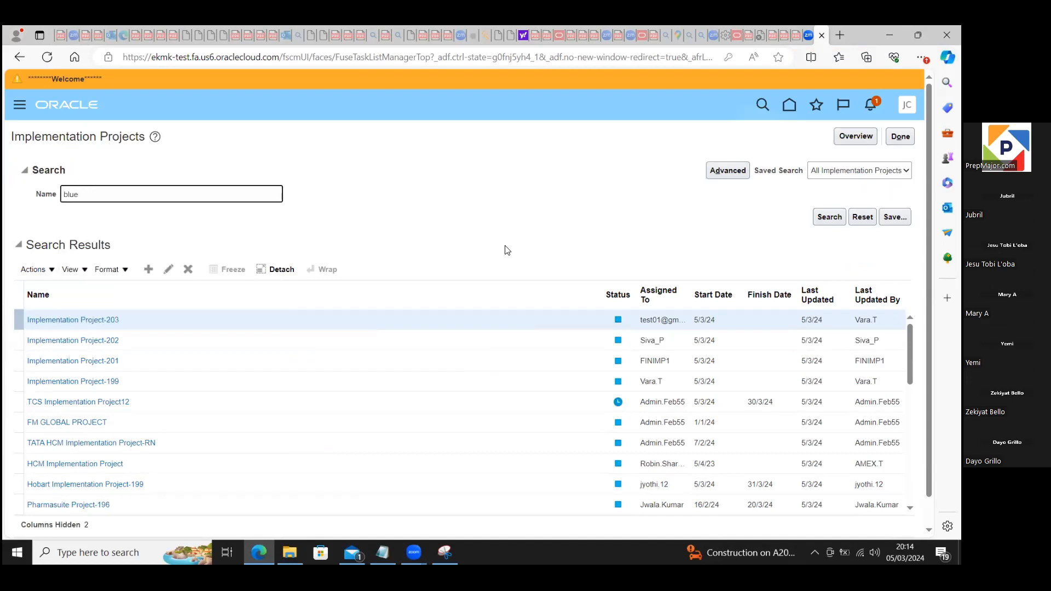
click(832, 216)
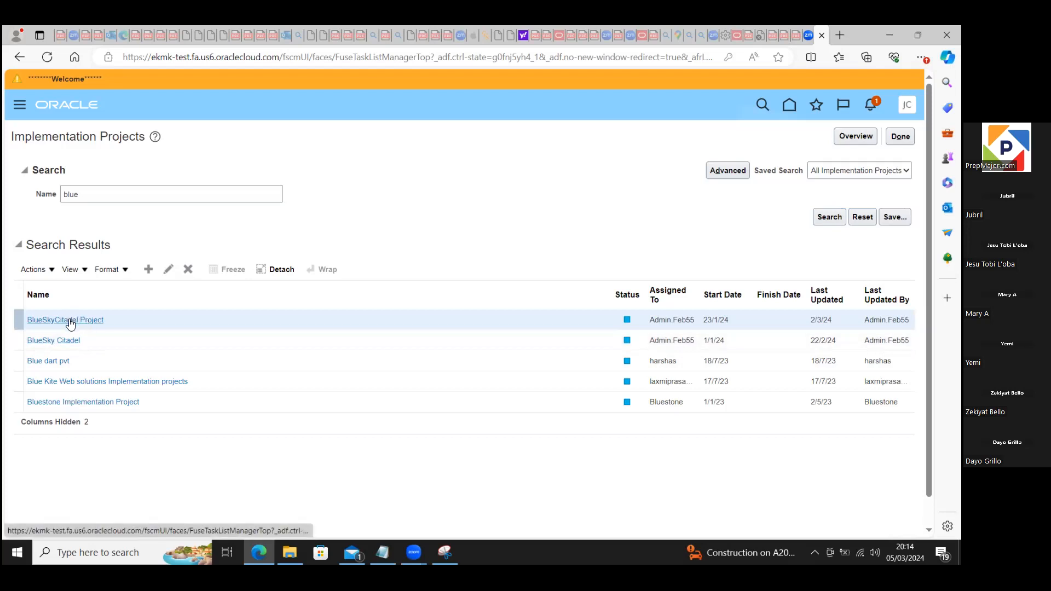
click(70, 322)
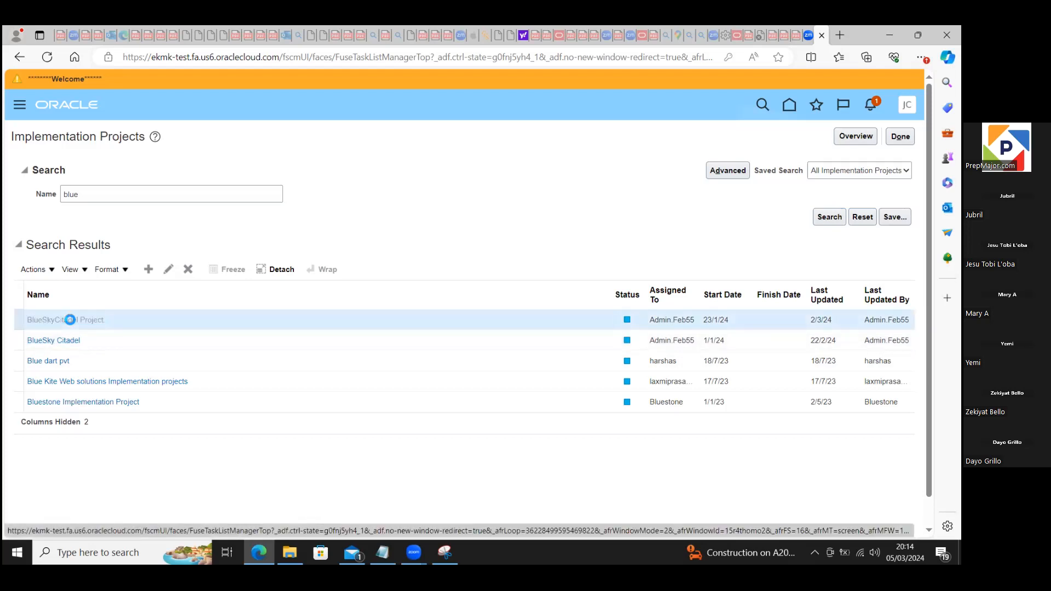
Step: Search the project's task list for "manage%enter%"
click(90, 290)
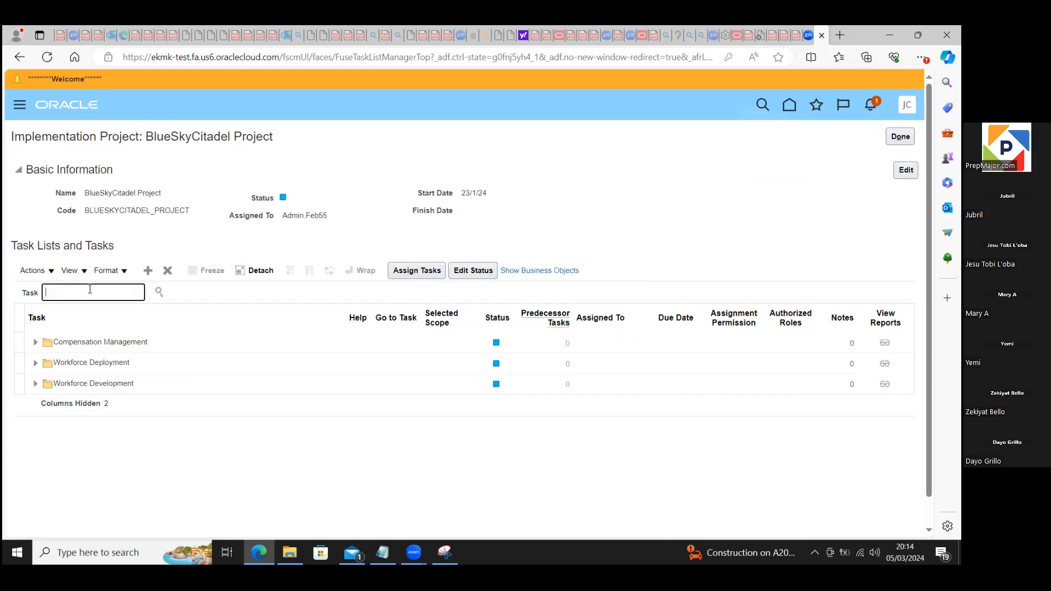
text(manage%enter%)
click(159, 292)
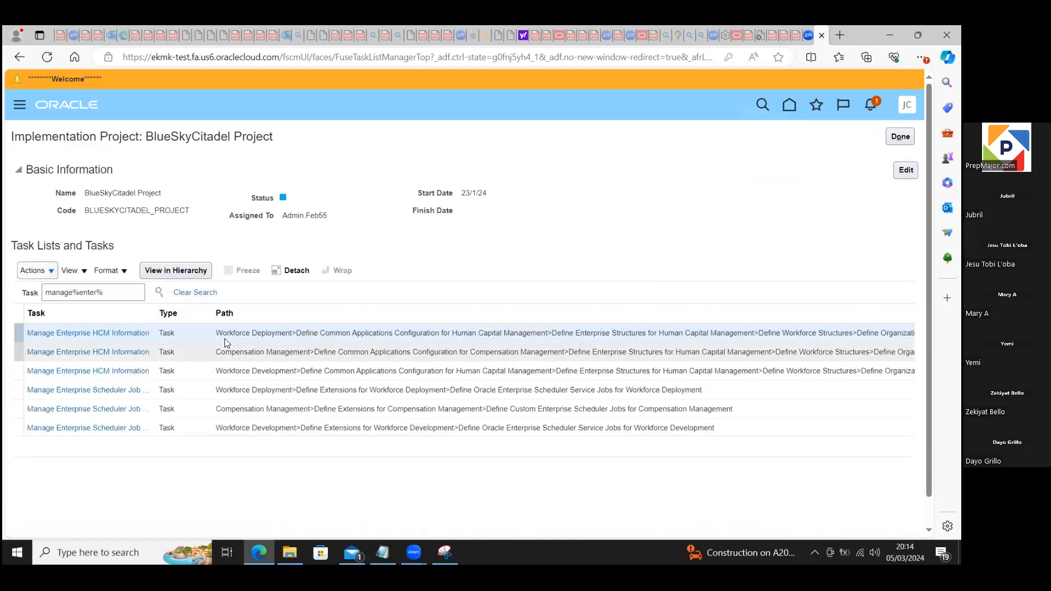
Step: Go to the Manage Enterprise HCM Information task under Workforce Deployment and edit the enterprise record with the Correct option
click(132, 333)
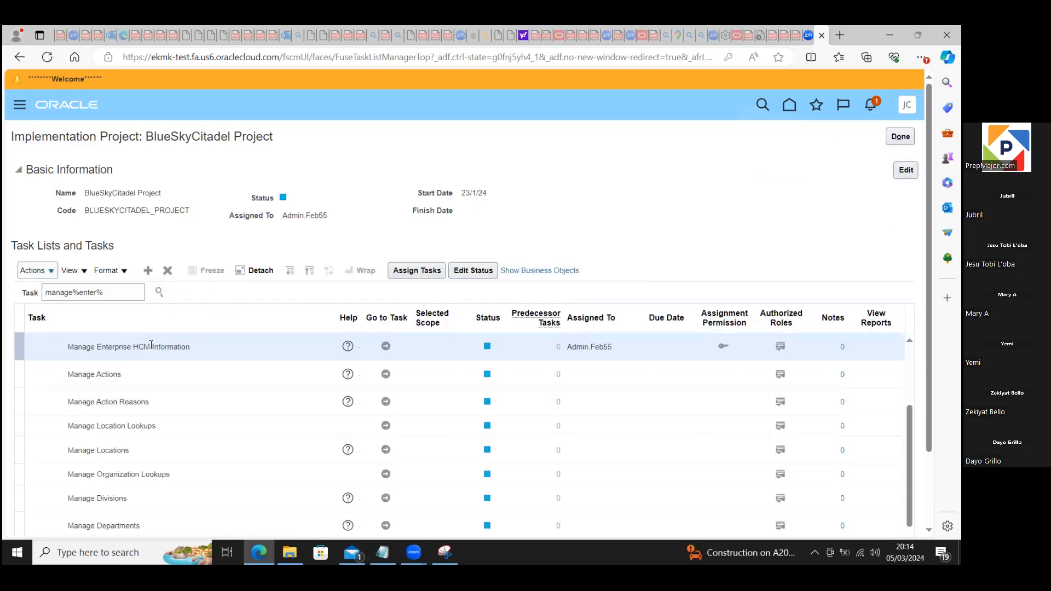
click(385, 346)
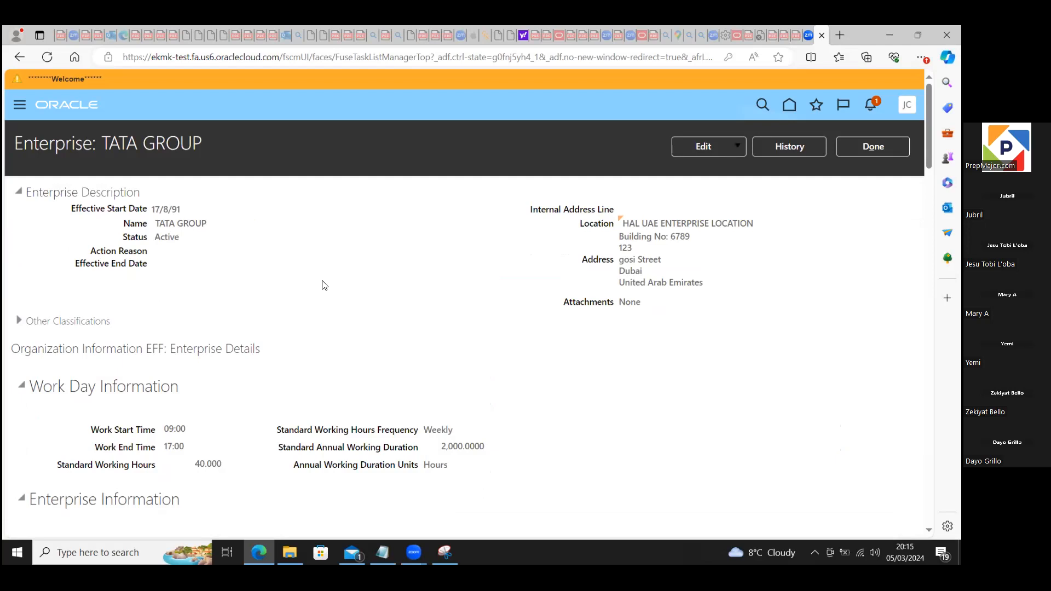
click(739, 147)
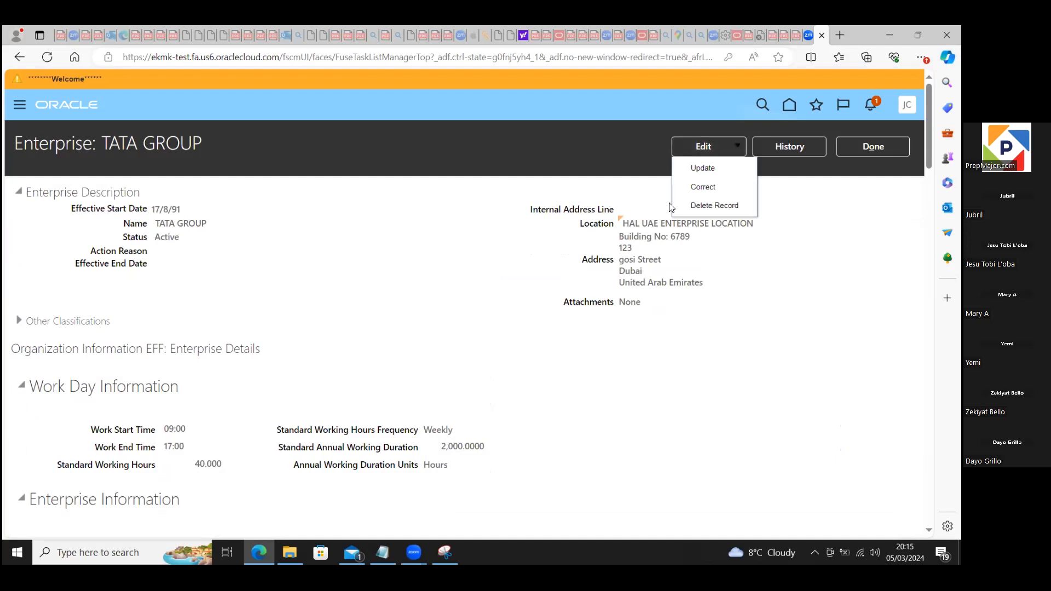
click(706, 187)
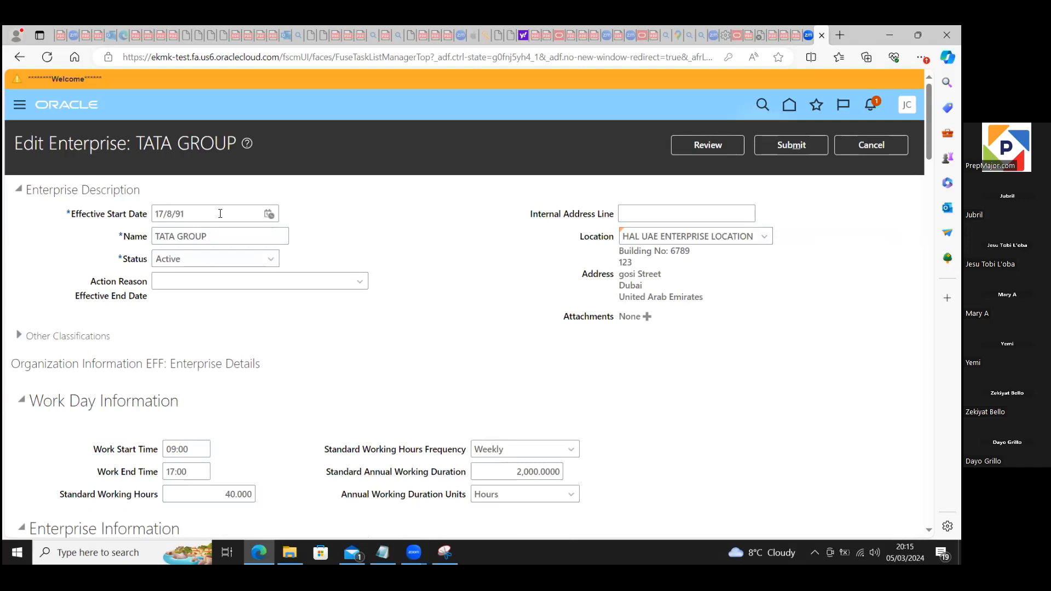
Step: Set the enterprise's effective start date to 5/3/24 and dismiss the resulting error
click(269, 214)
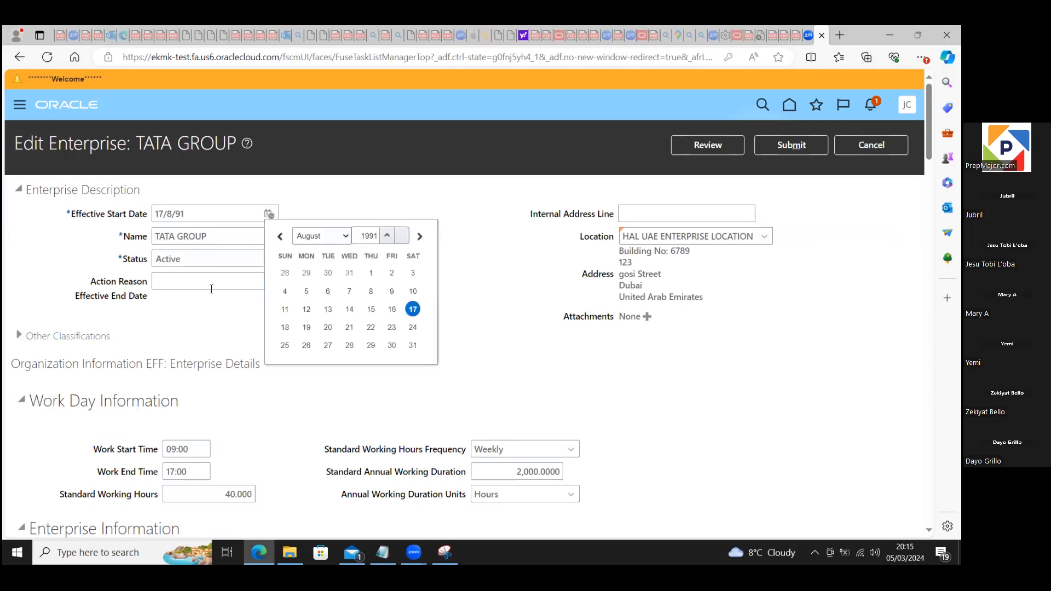
click(253, 320)
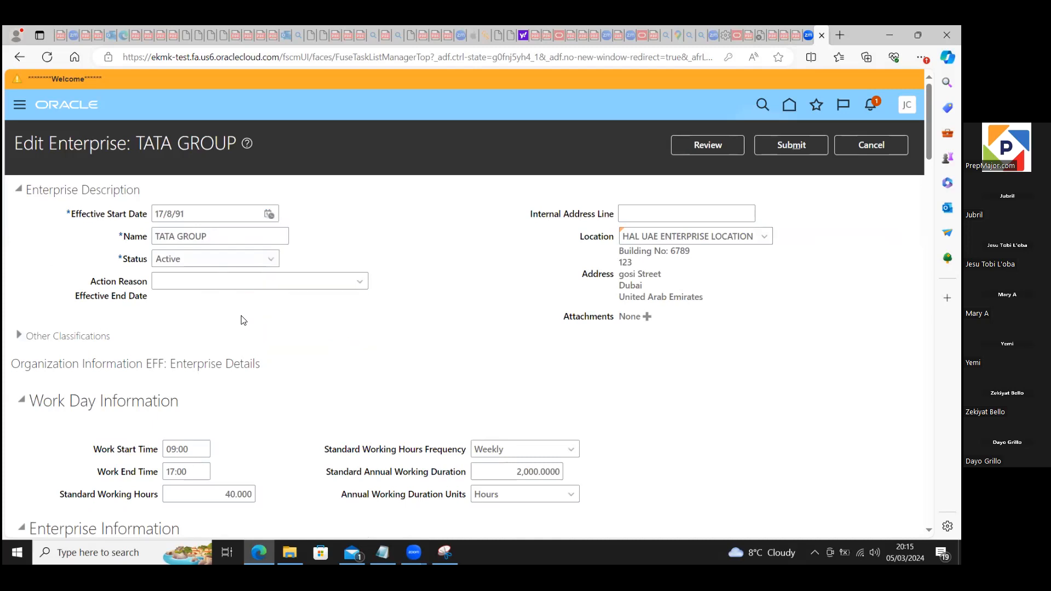
click(137, 213)
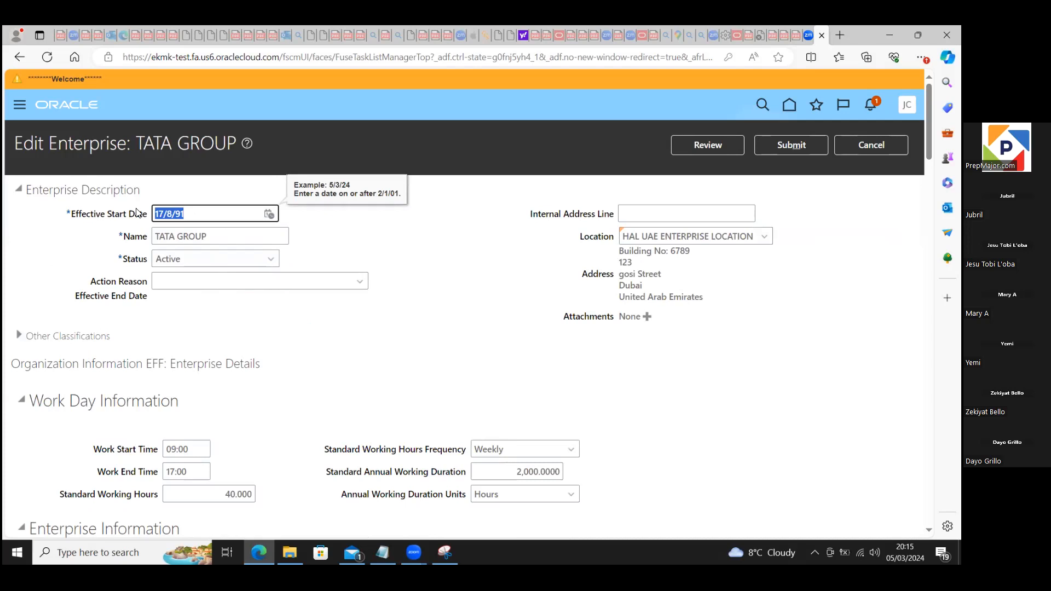
text(5/3/24)
key(Tab)
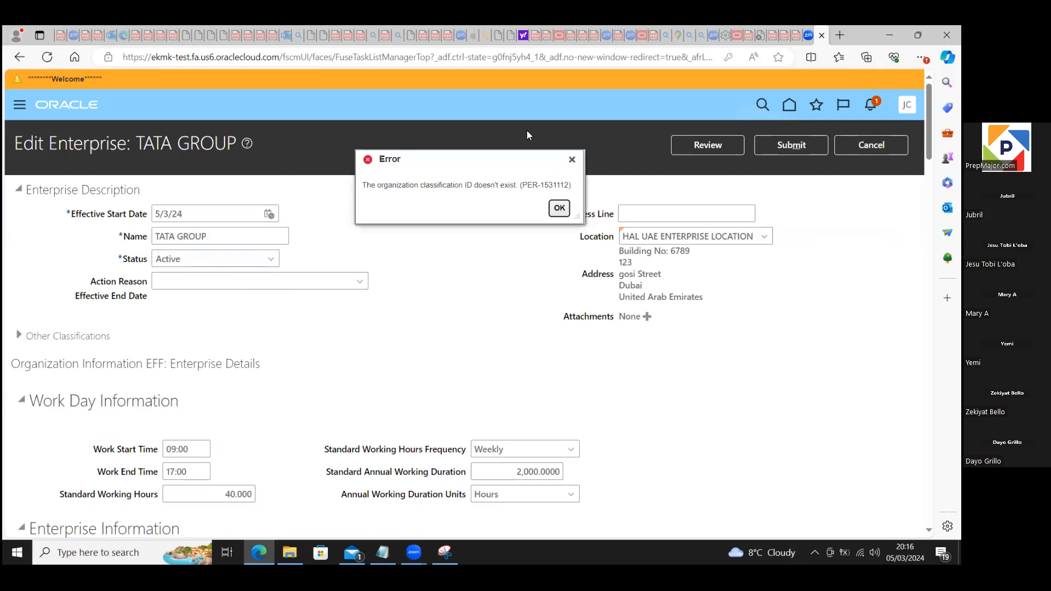
click(556, 213)
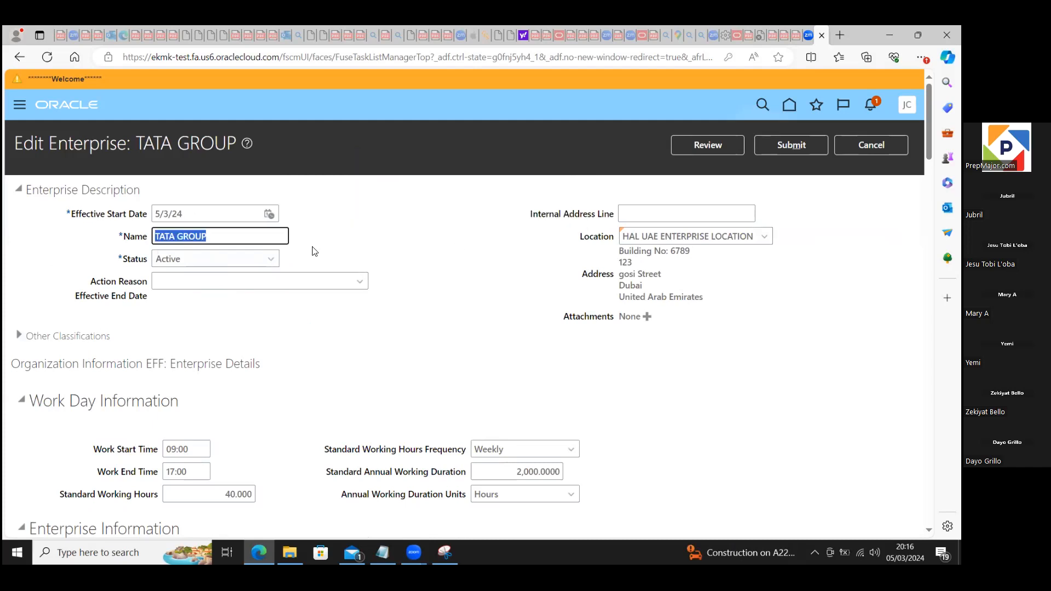
Step: Rename the enterprise as XYX Enterprise
text(X)
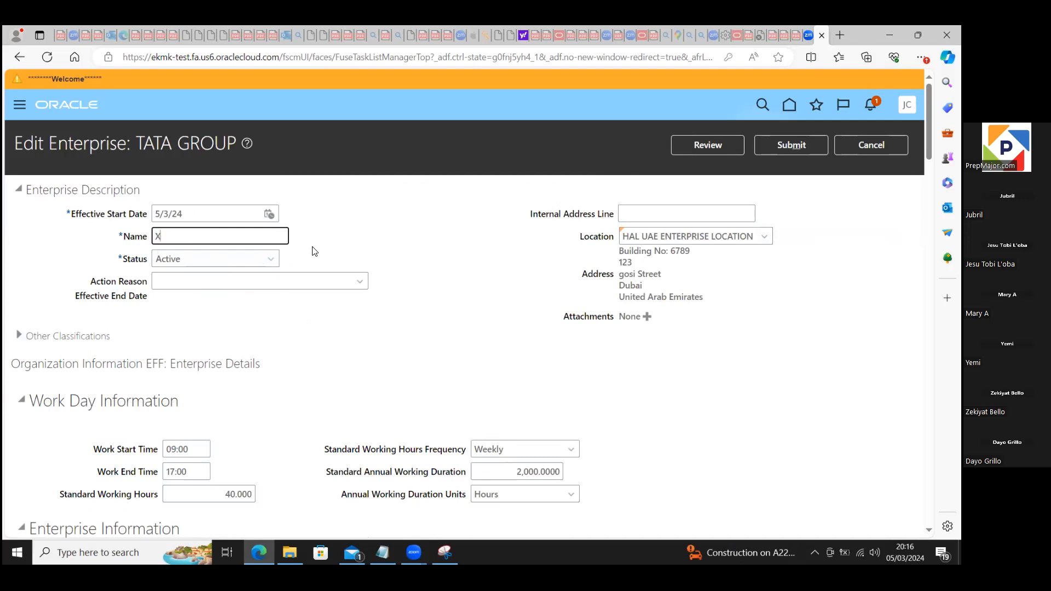
text(YX Enterprise)
Step: Search the locations for "blue" and set the enterprise's location to BlueSky Citadel UK Crayford
click(700, 236)
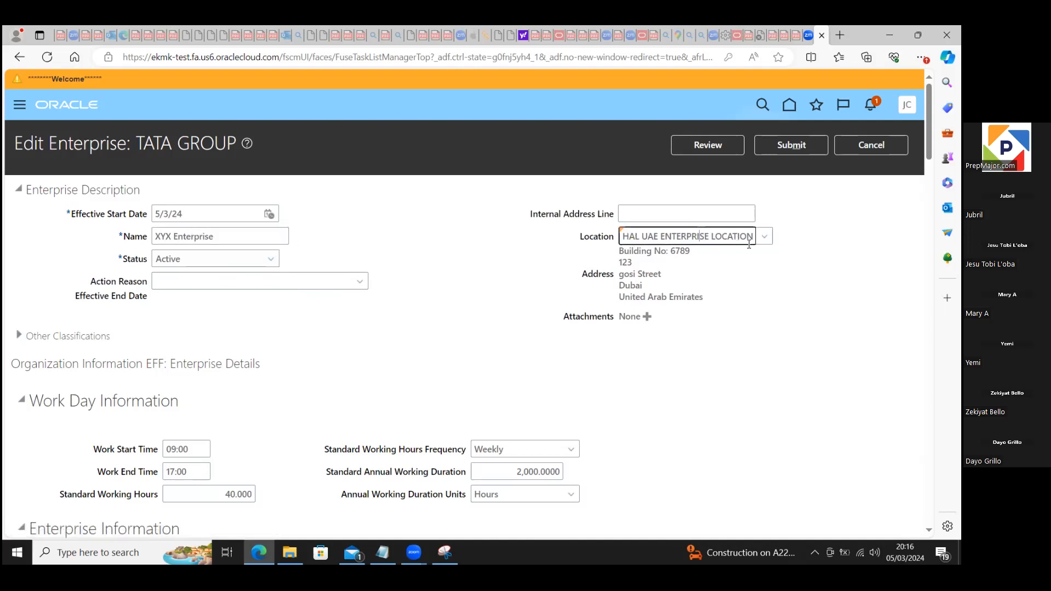
click(765, 240)
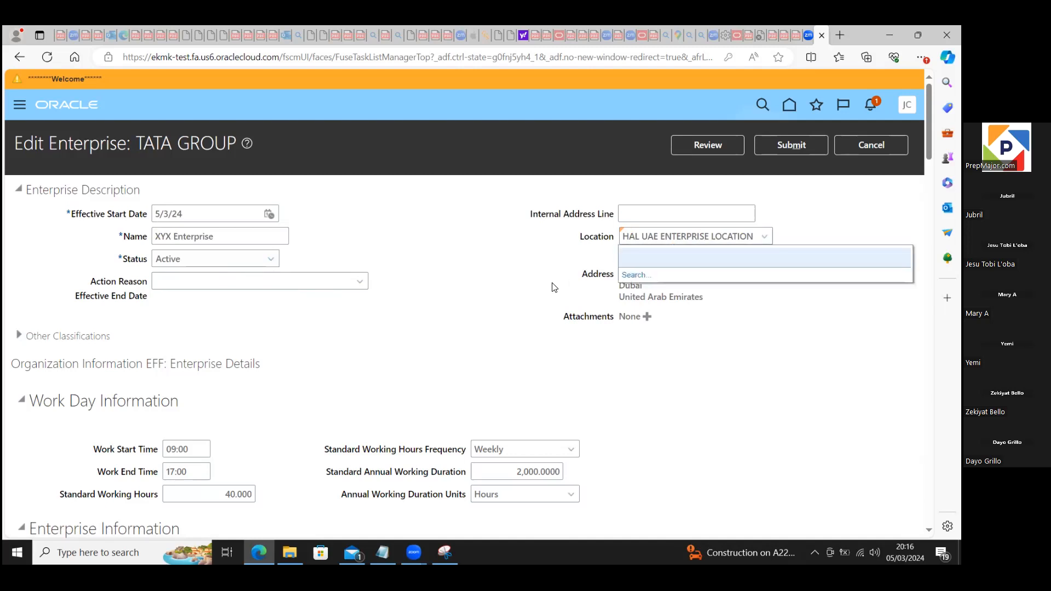
click(629, 276)
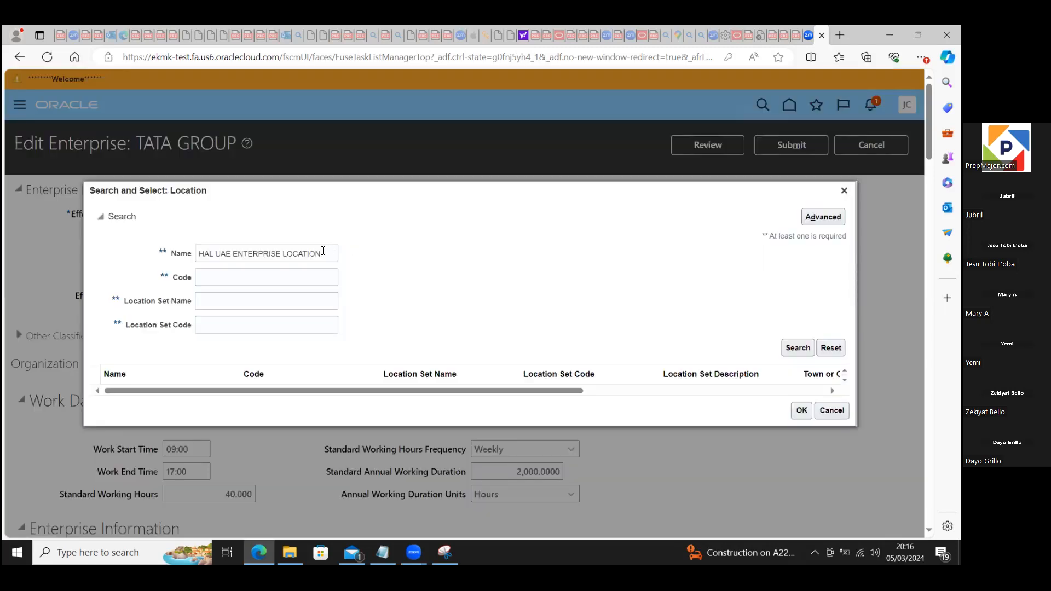
drag(322, 251, 189, 256)
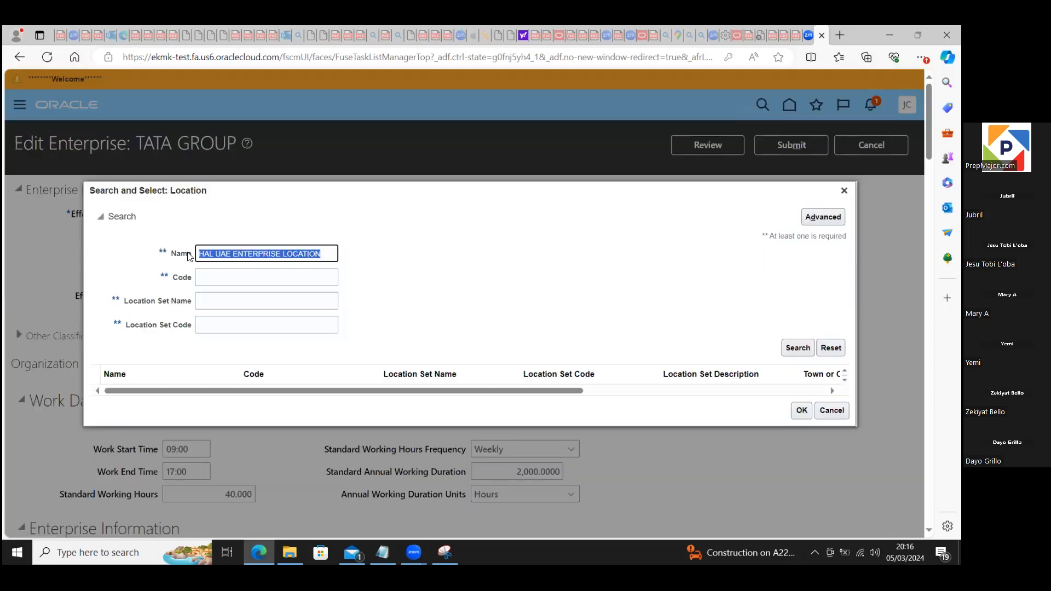
text(blue)
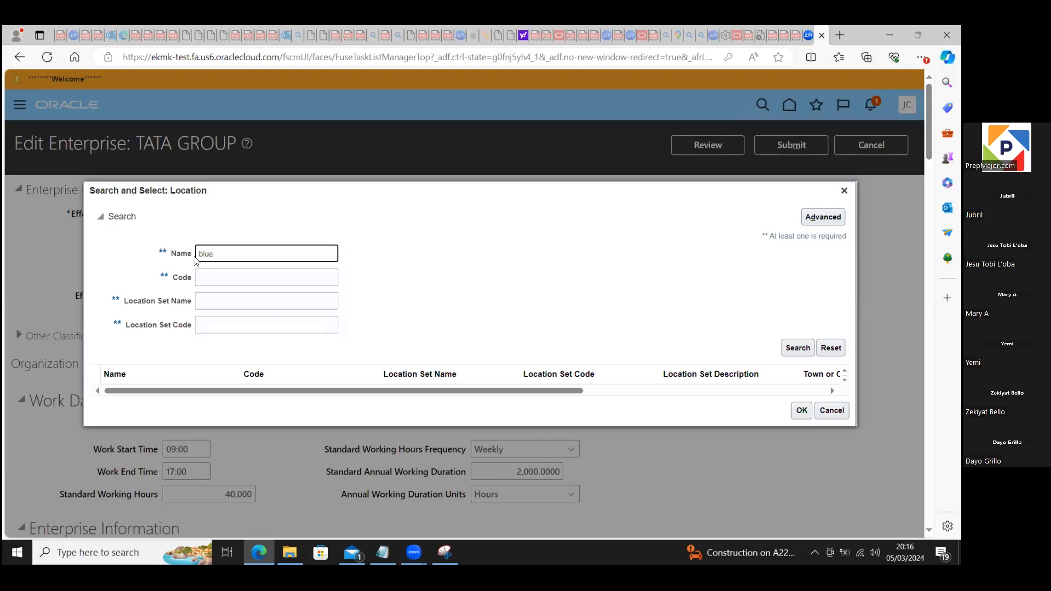
click(787, 347)
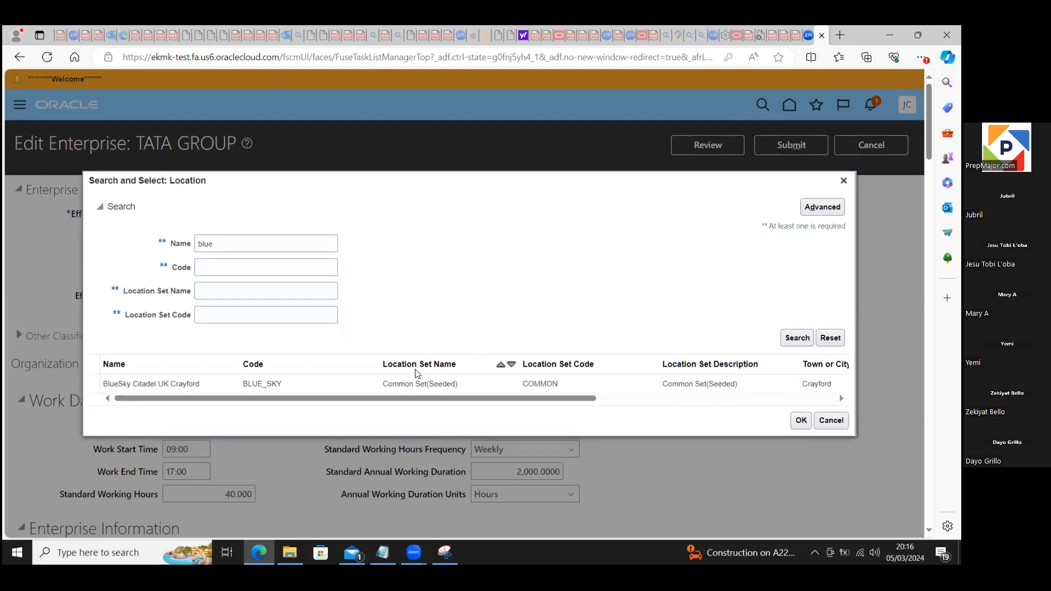
click(381, 386)
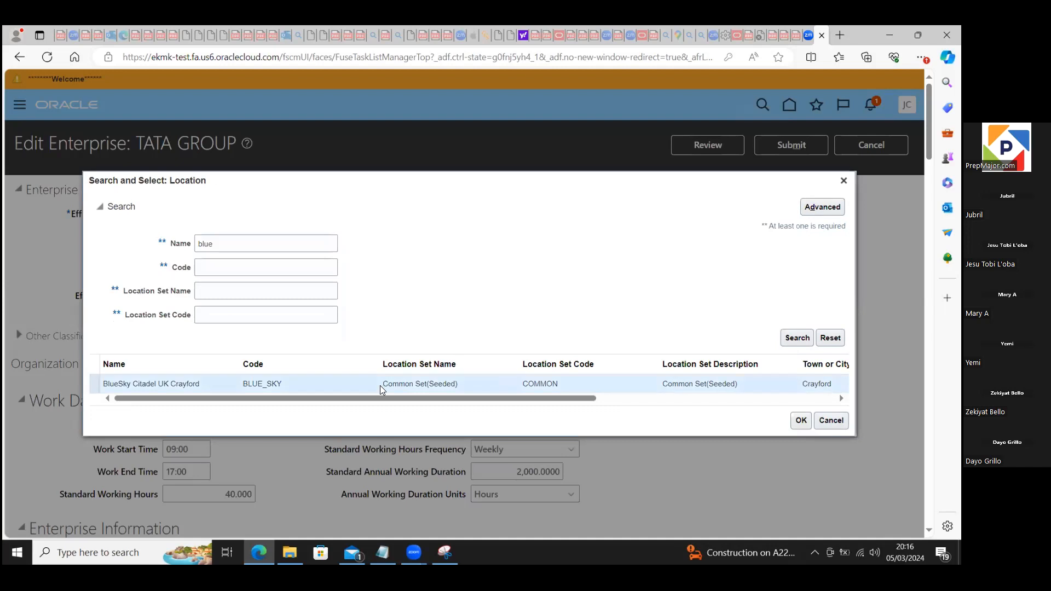
click(800, 421)
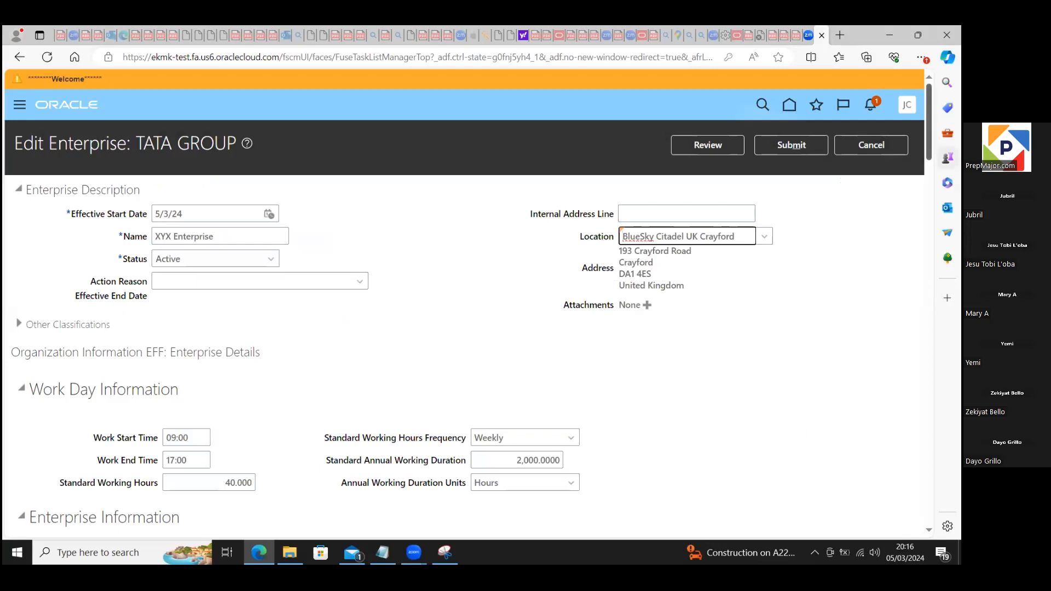
Step: Review the work day details and the available Worker Number Generation options in the enterprise information
scroll(546, 159, down, 4)
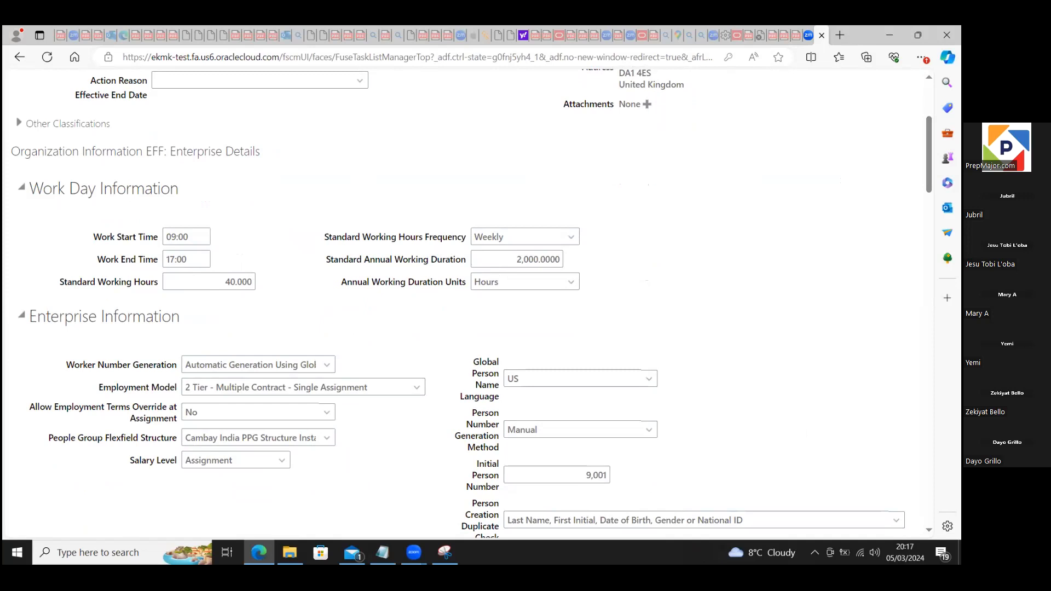
scroll(579, 198, down, 3)
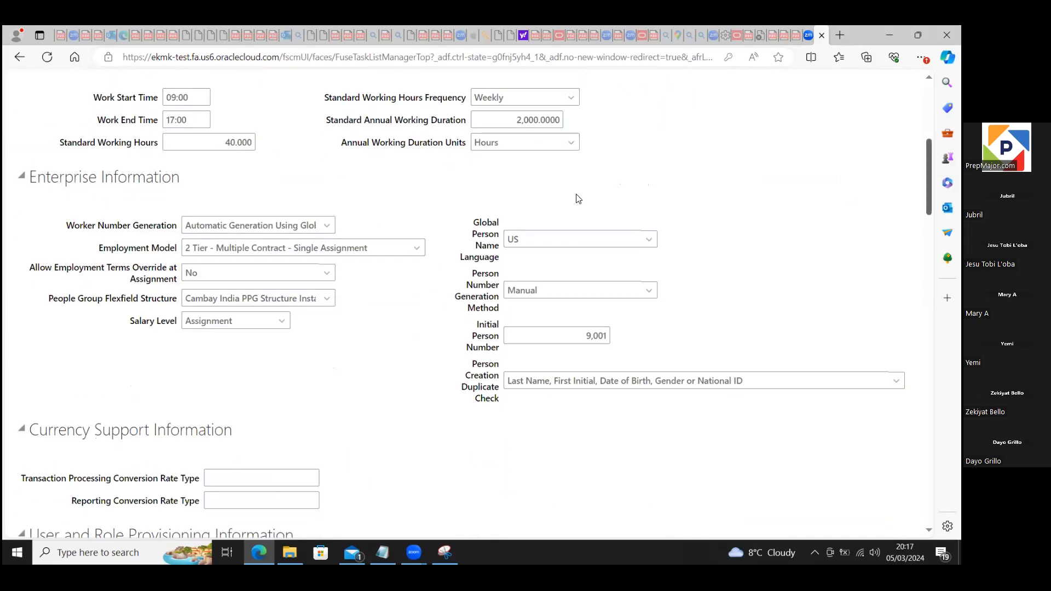
click(326, 226)
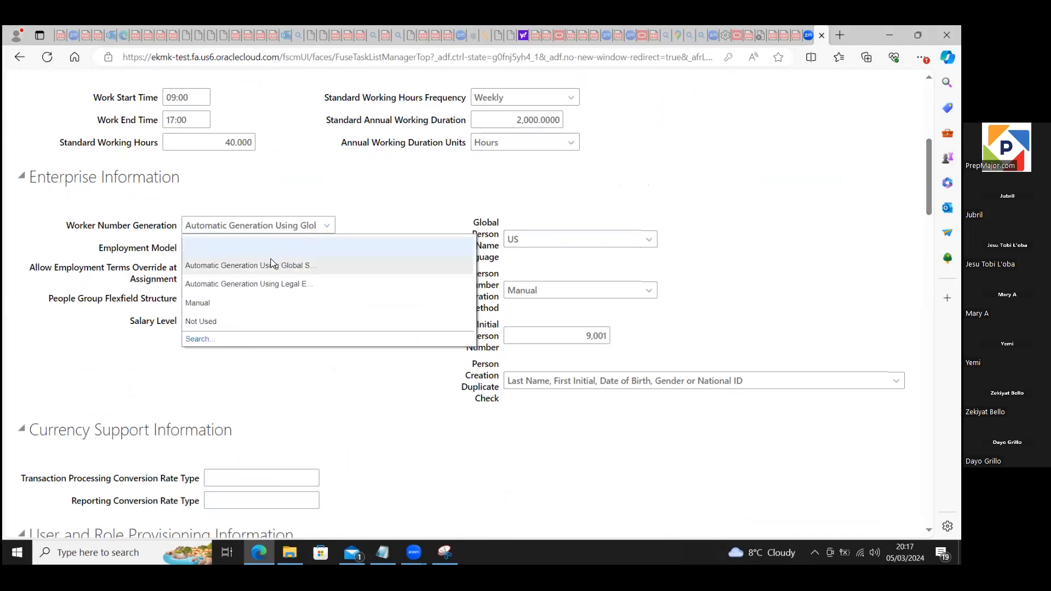
click(300, 365)
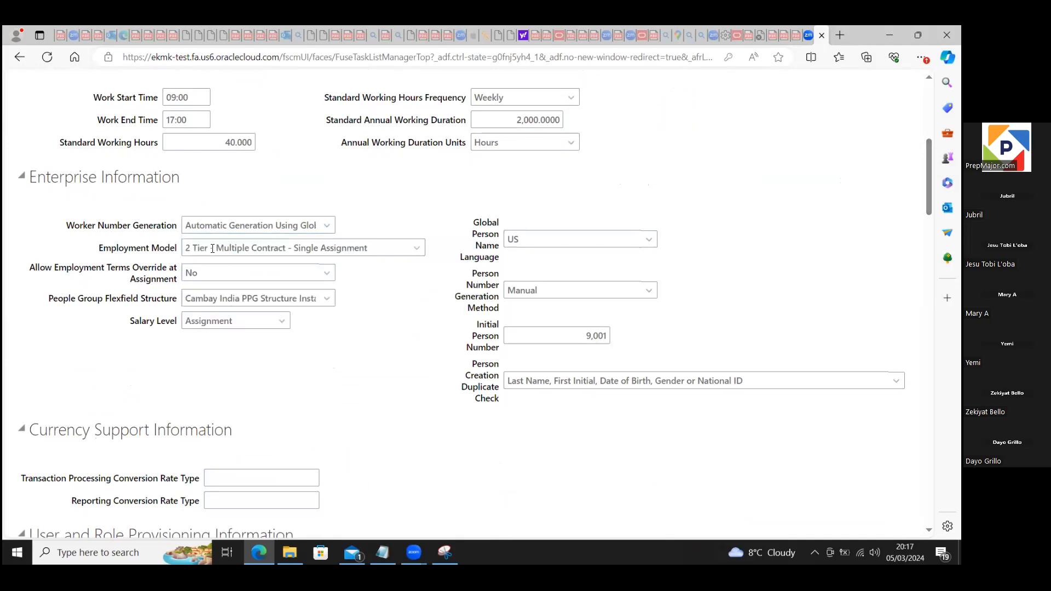
Step: Search the People Group Flexfield Structure values for "people" and set the field to People Group Flexfield
click(245, 295)
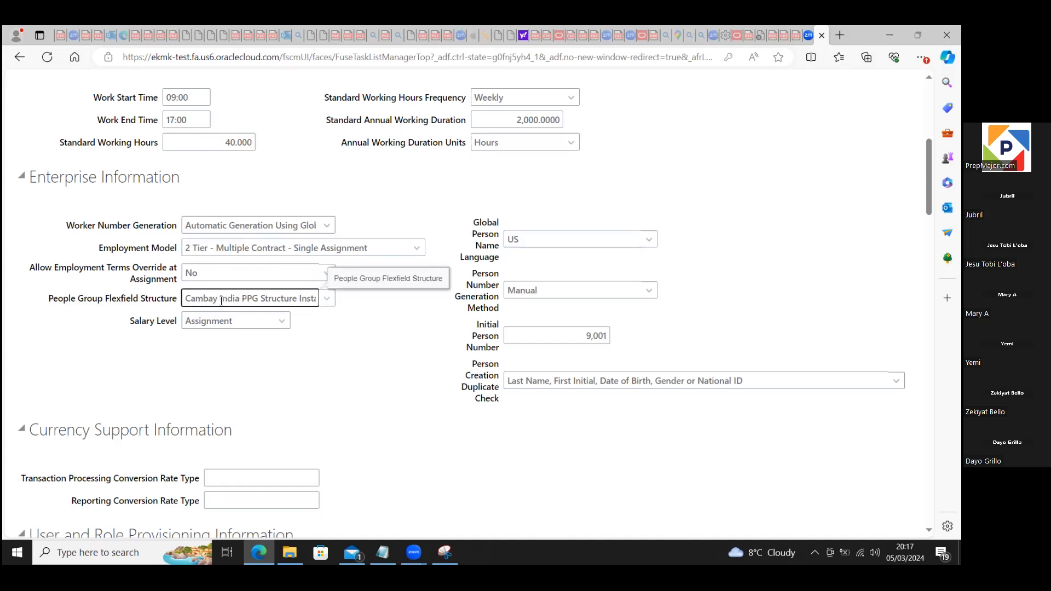
click(328, 299)
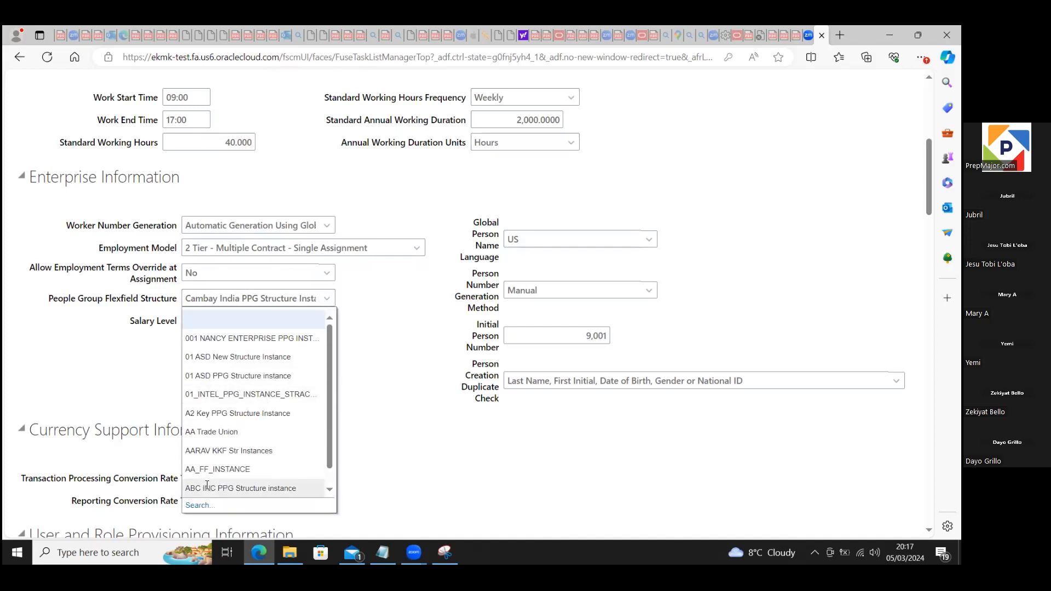
click(199, 504)
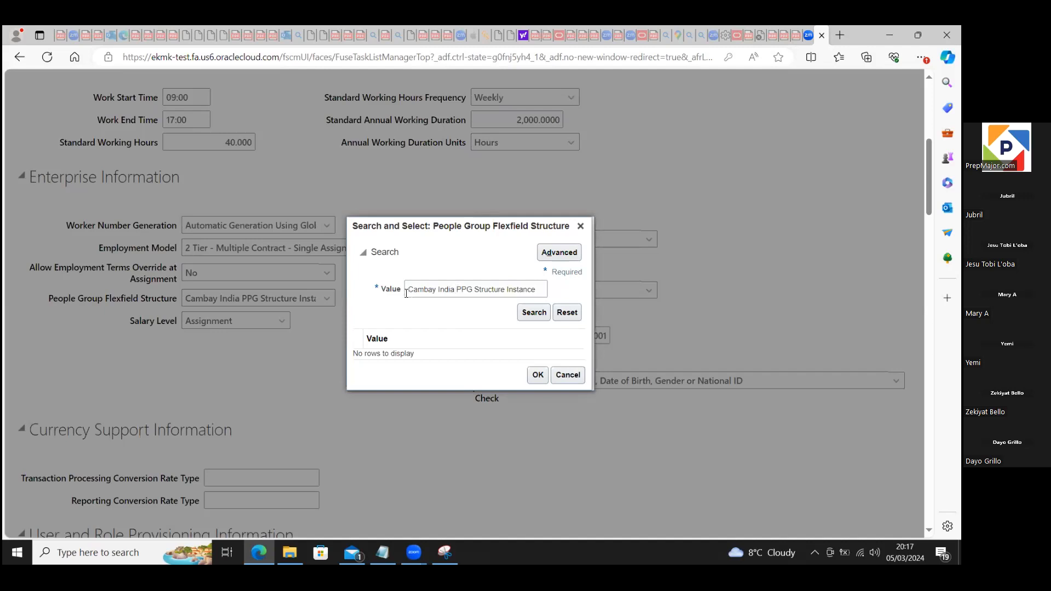
drag(408, 289, 556, 288)
text(peopl)
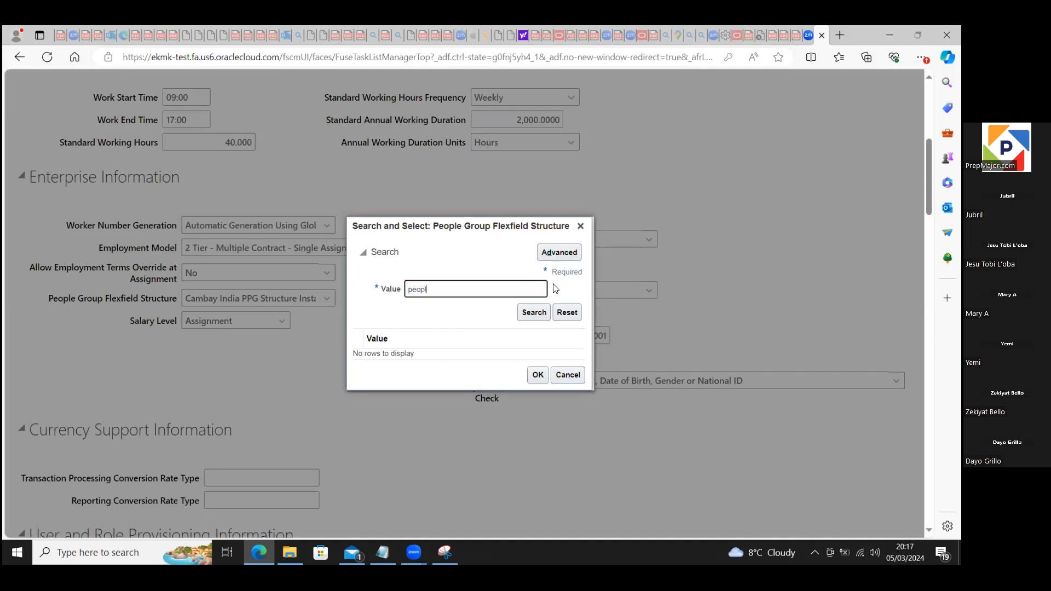
text(e)
click(538, 314)
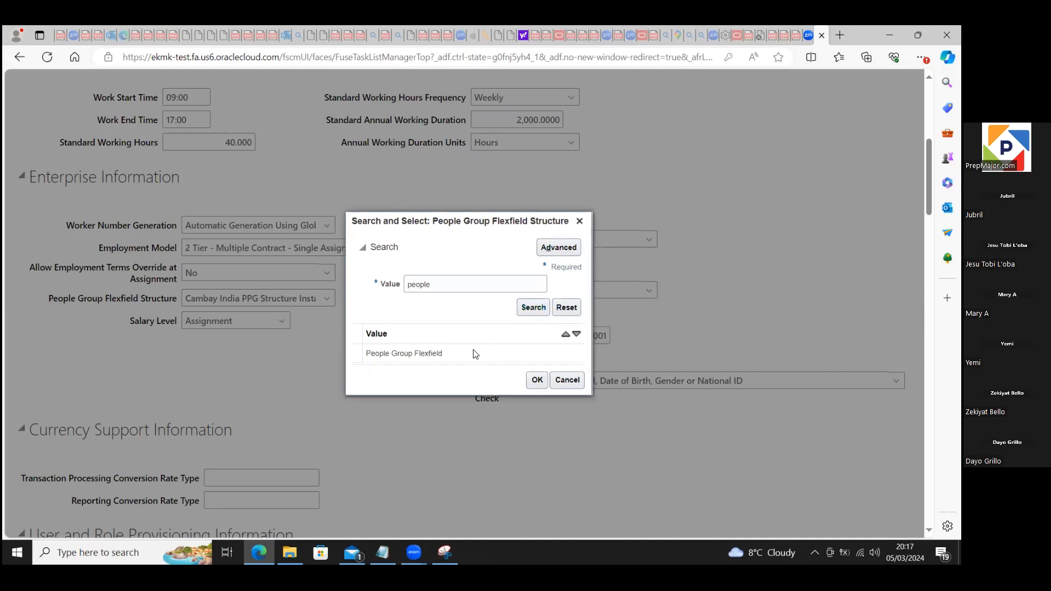
click(471, 354)
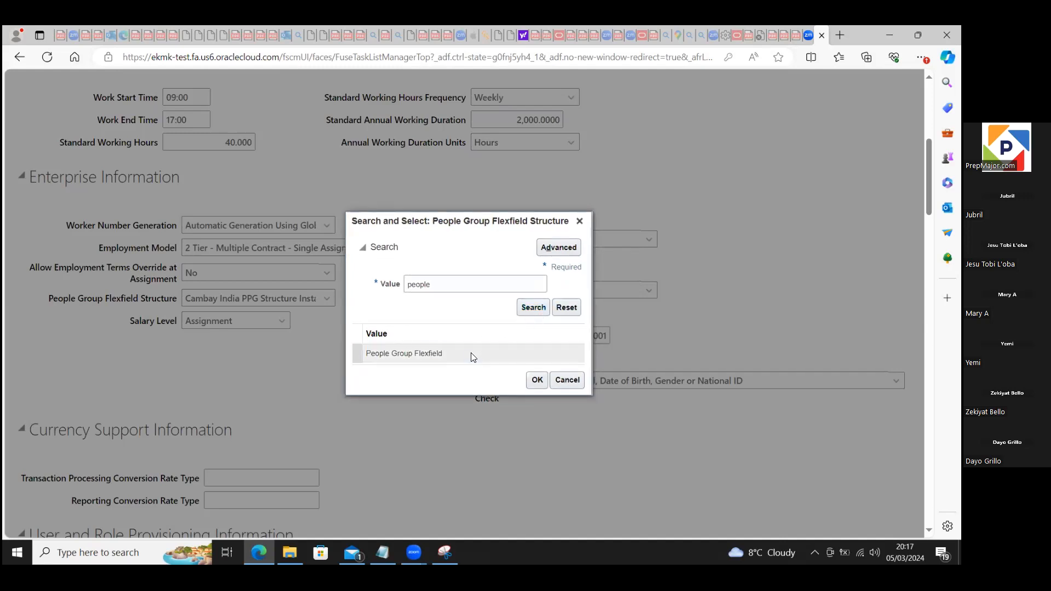
click(535, 381)
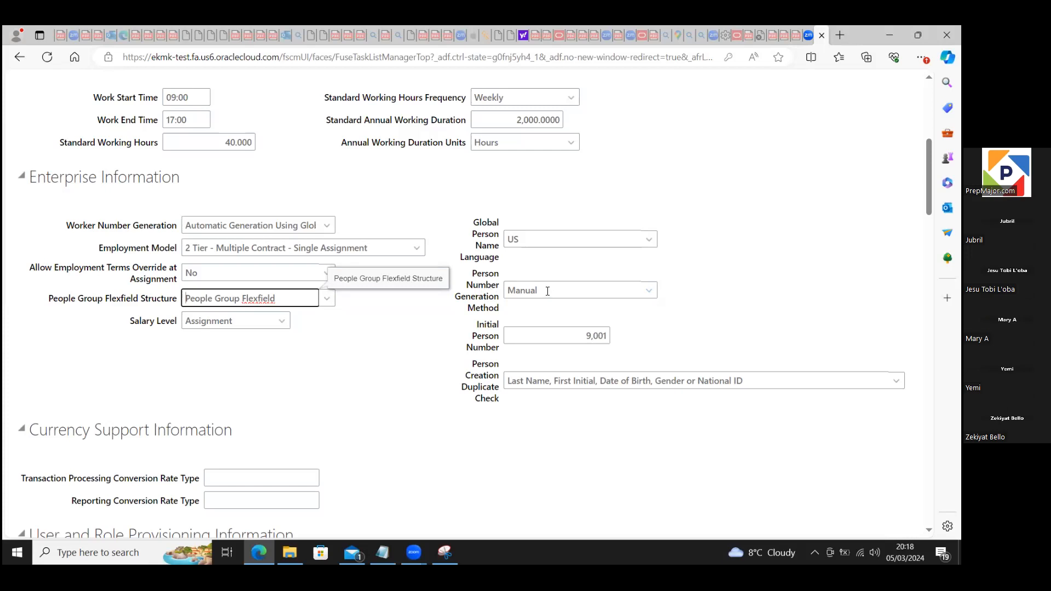
Step: Set the enterprise's Person Number Generation Method to Automatic Upon Final Save
click(649, 292)
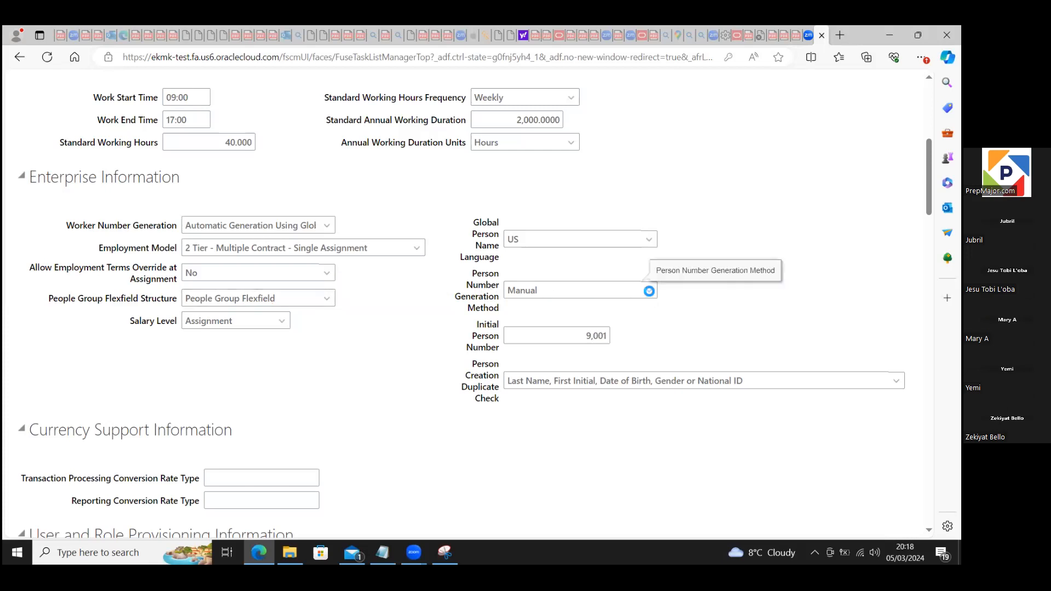
click(601, 296)
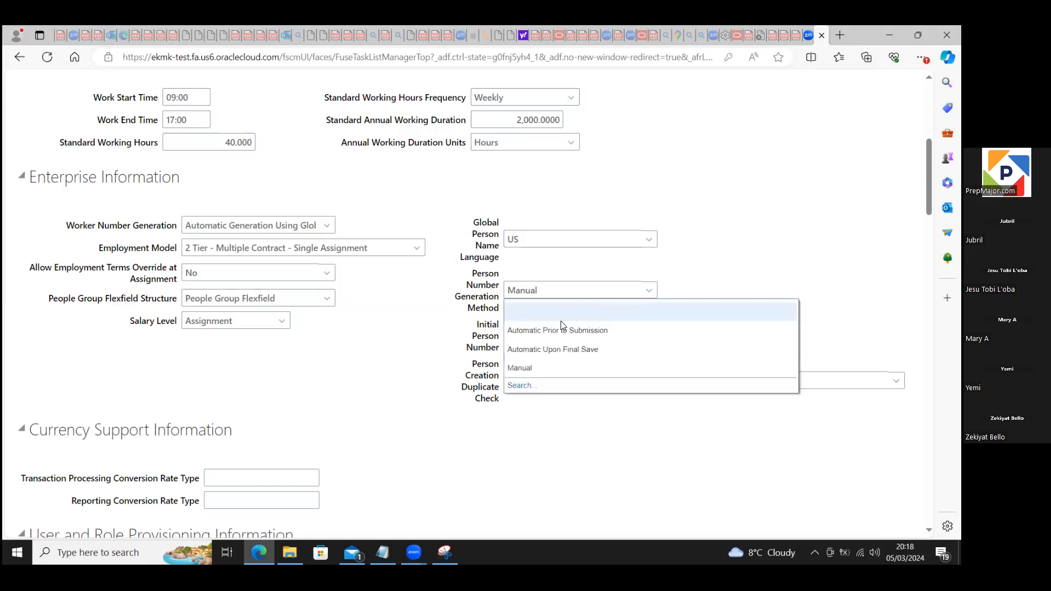
click(546, 351)
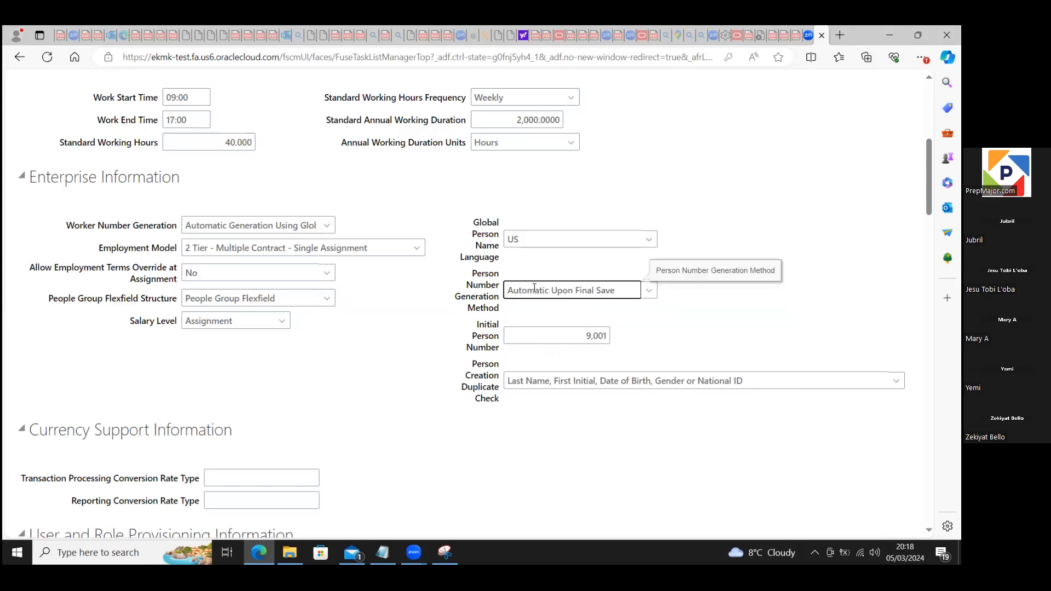
click(580, 336)
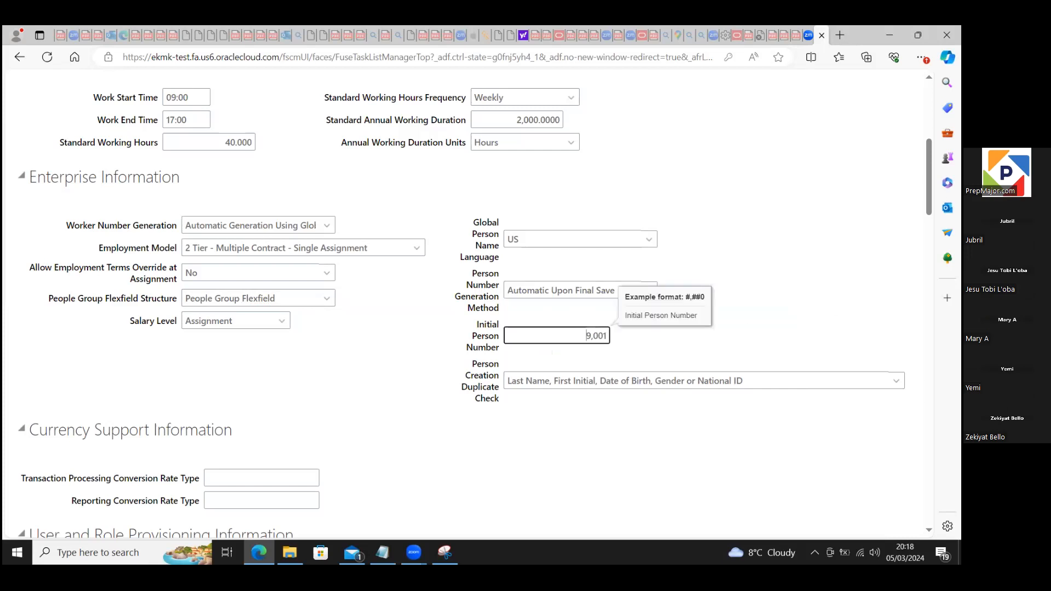
Step: Look over the remaining enterprise sections, submit the enterprise changes and acknowledge the confirmation
scroll(726, 332, down, 1)
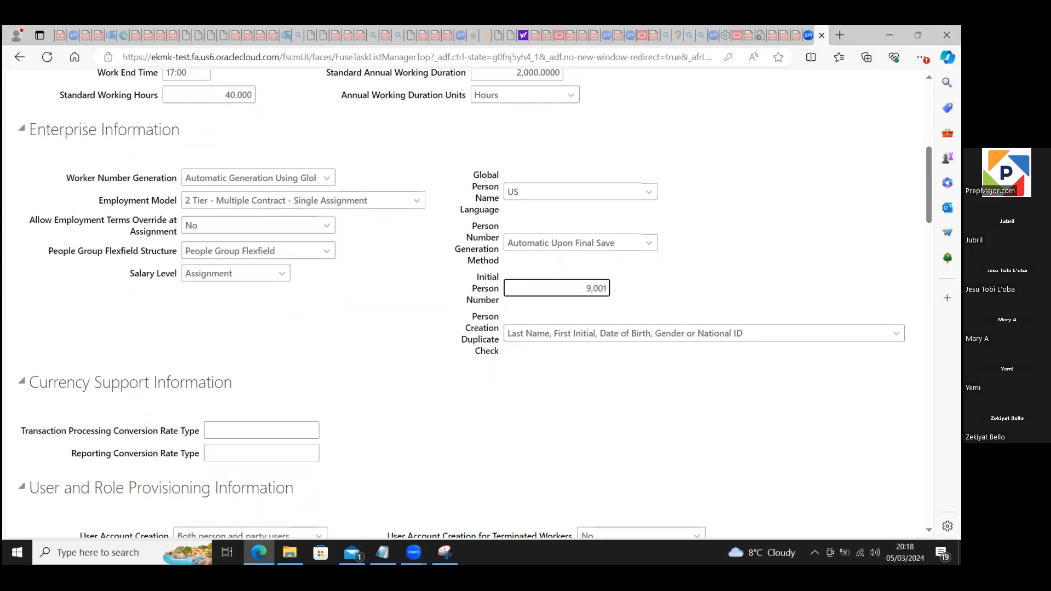
scroll(475, 303, down, 5)
scroll(475, 304, down, 5)
scroll(475, 304, up, 7)
scroll(845, 154, up, 12)
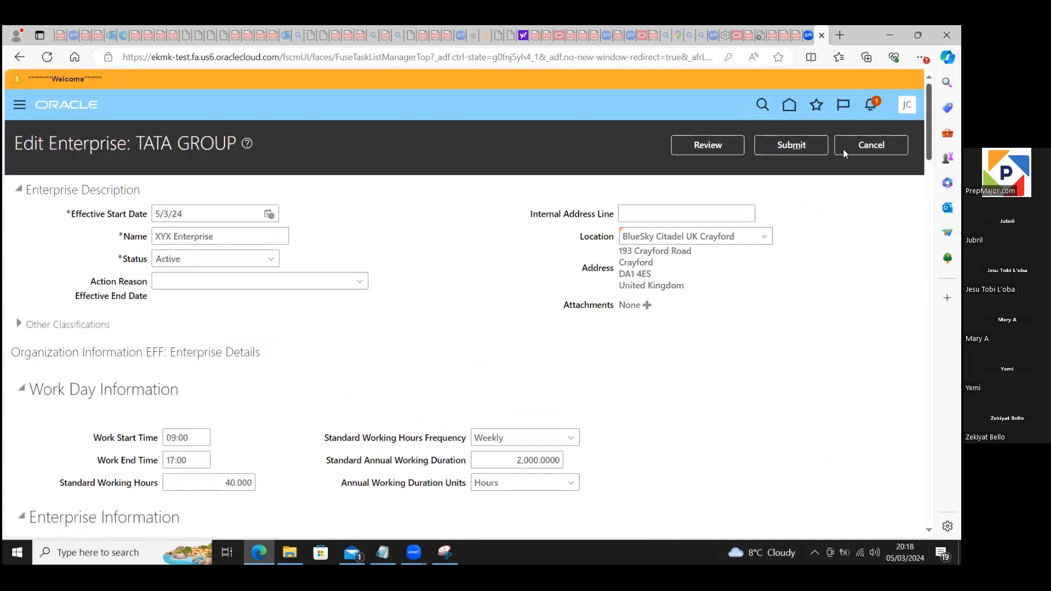
click(782, 148)
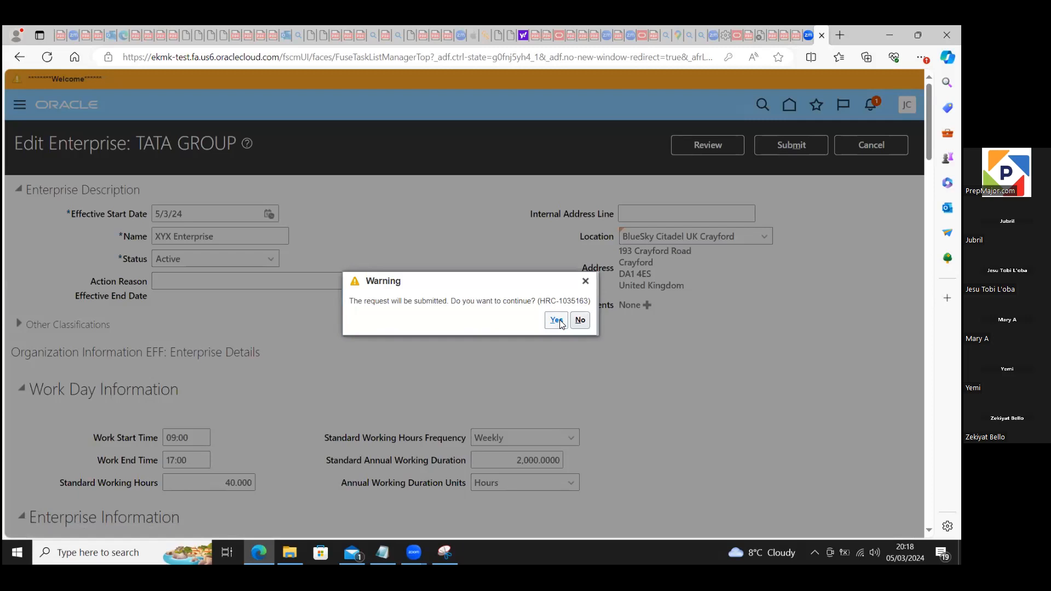
click(556, 320)
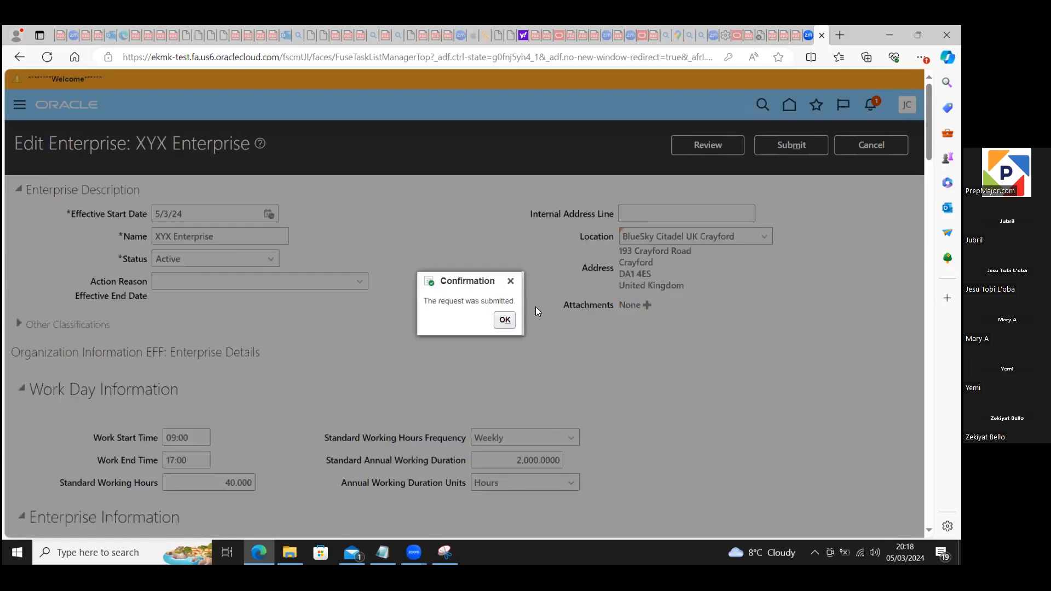
click(504, 321)
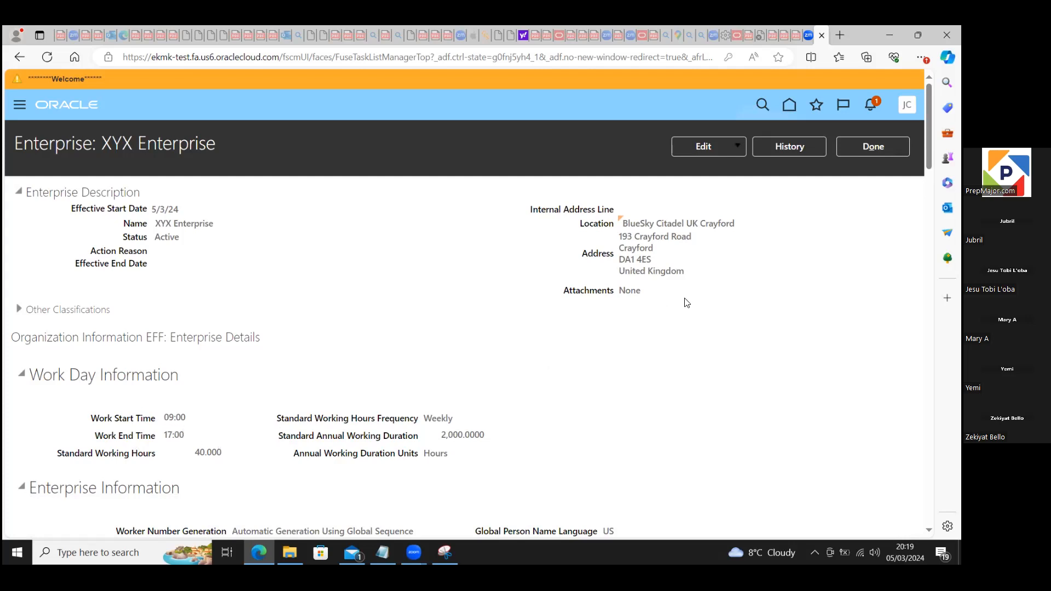
Step: Close the enterprise page, the implementation project and the projects list to return to the Workforce Deployment setup
click(890, 153)
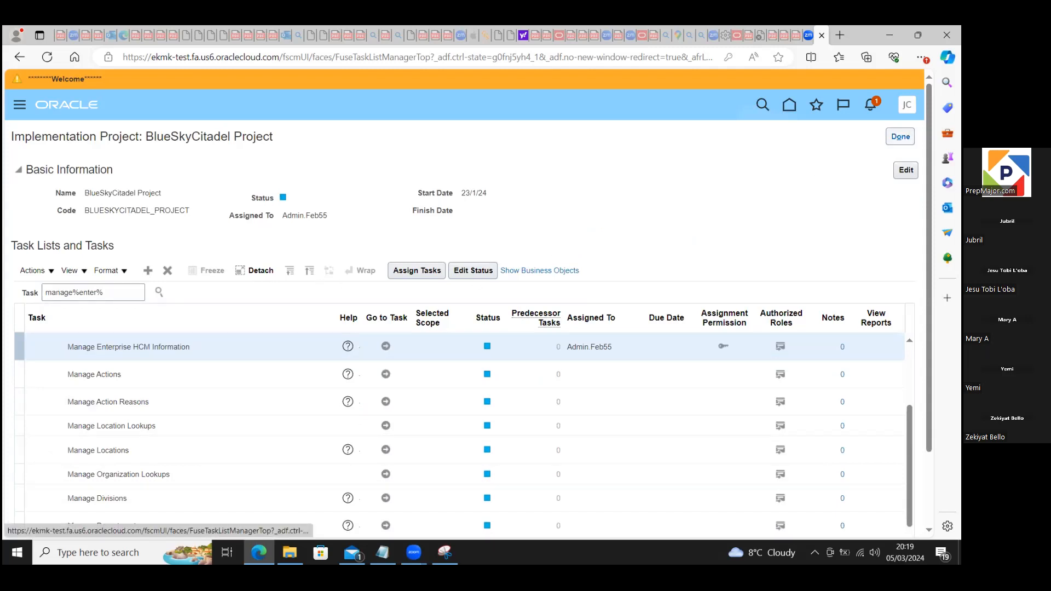
click(900, 136)
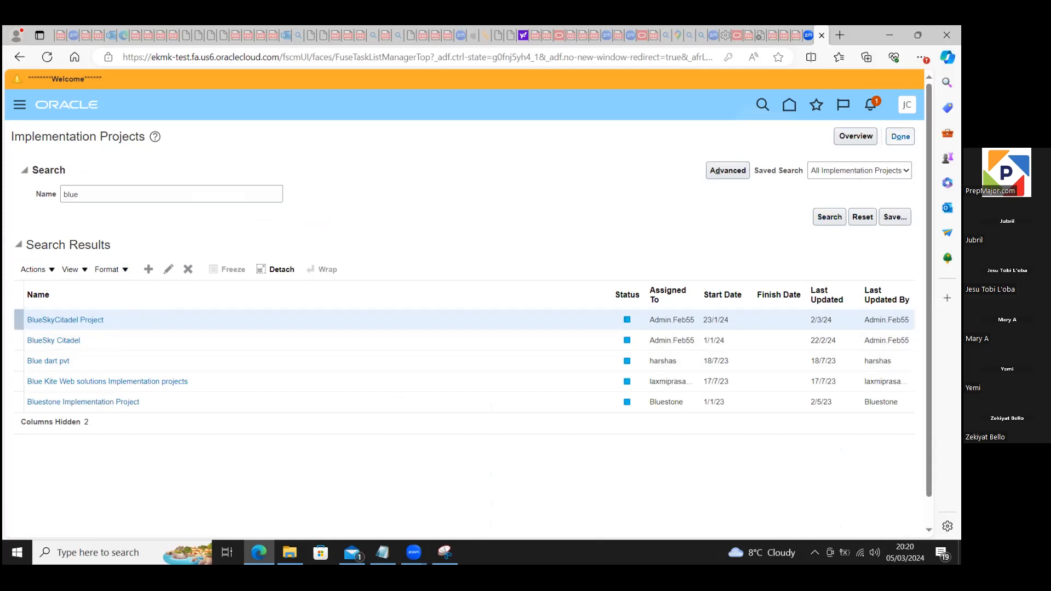
click(901, 137)
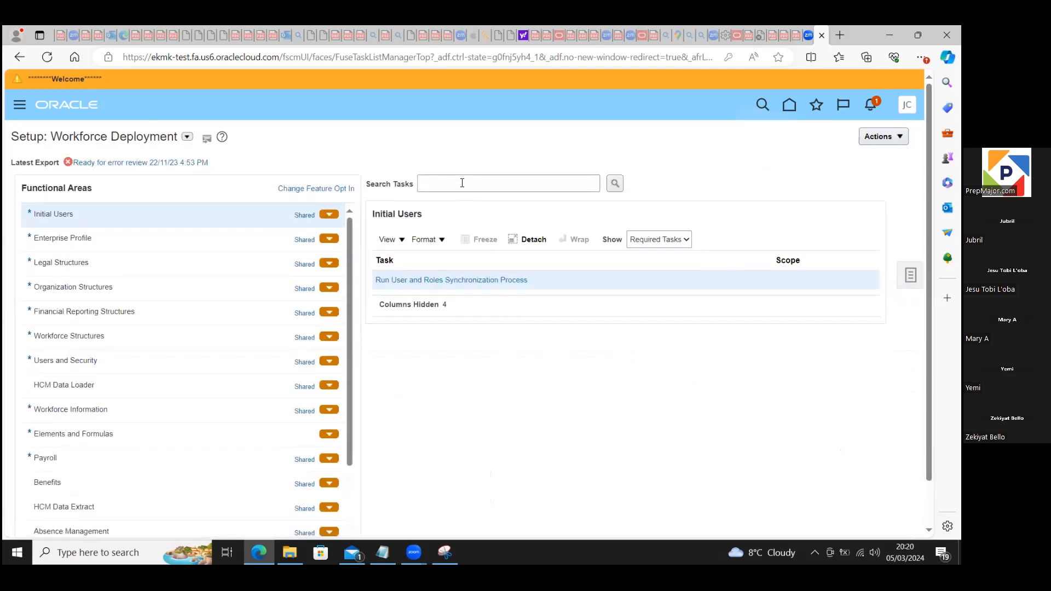
Step: Search the setup tasks for "manage%division%" and open the Manage Divisions task
click(462, 183)
text(manage)
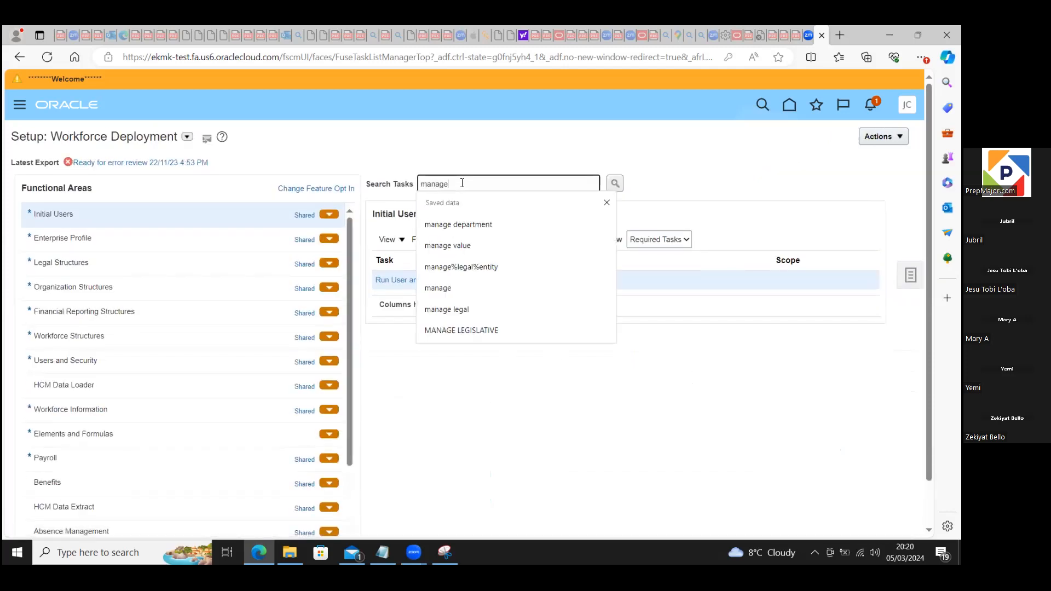
text(%div)
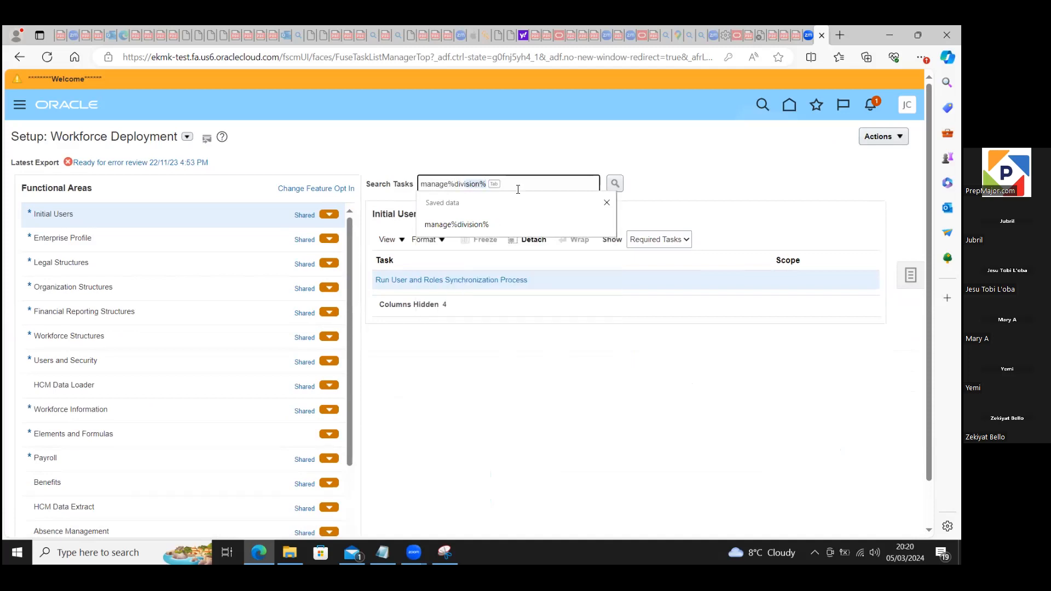
key(BackSpace)
text(sion%)
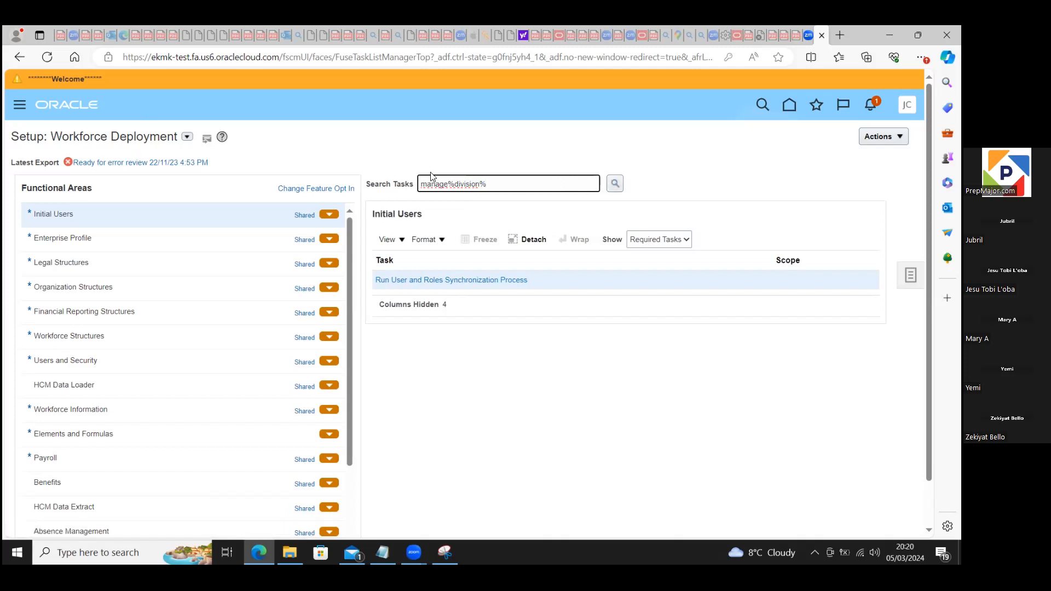
click(616, 185)
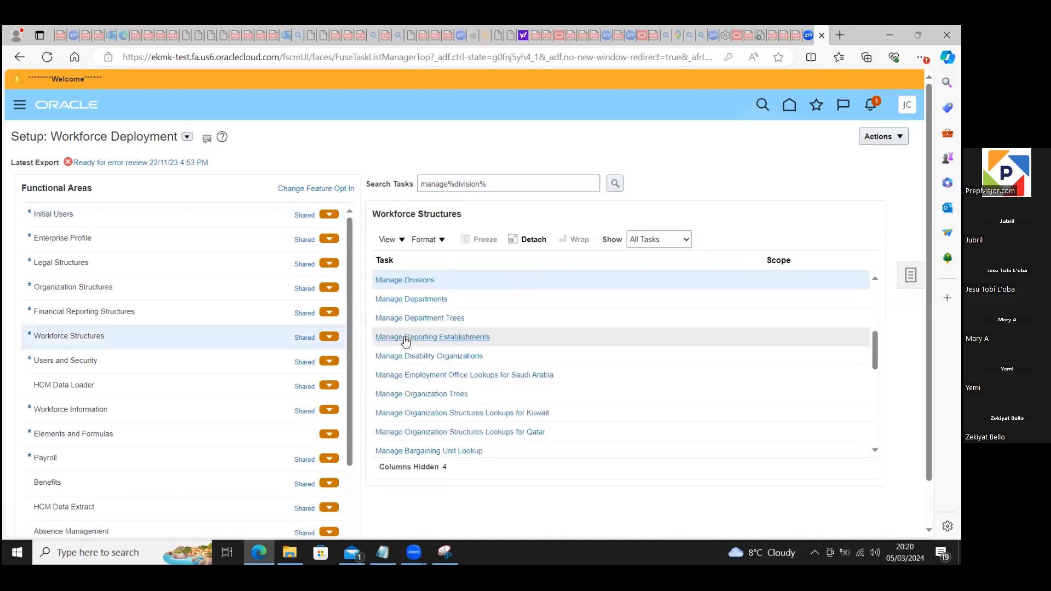
click(407, 281)
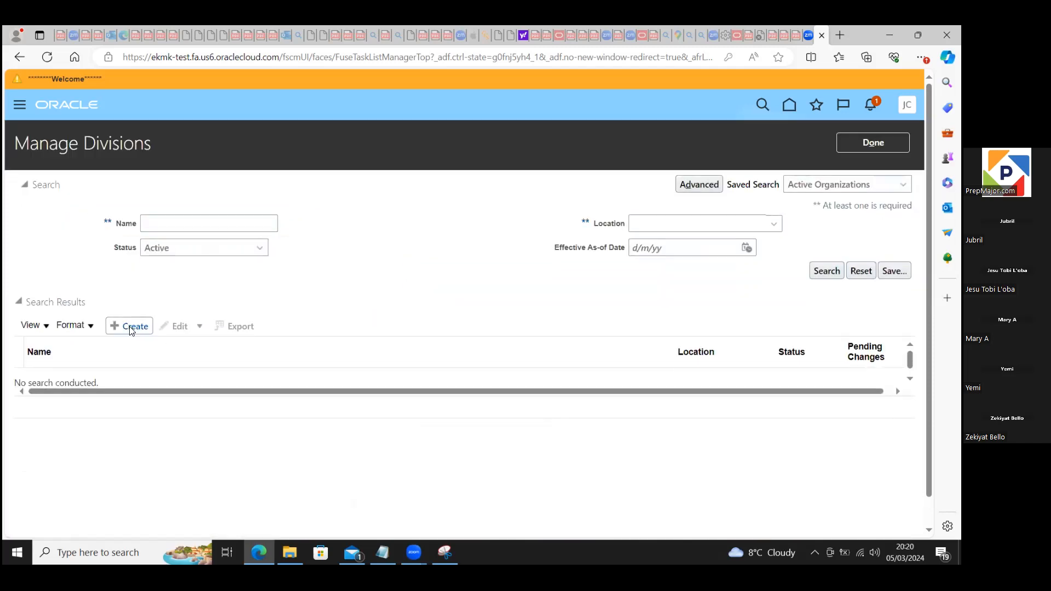
Step: Start creating a new division with effective start date 1/1/51 and name XYX DV
click(122, 327)
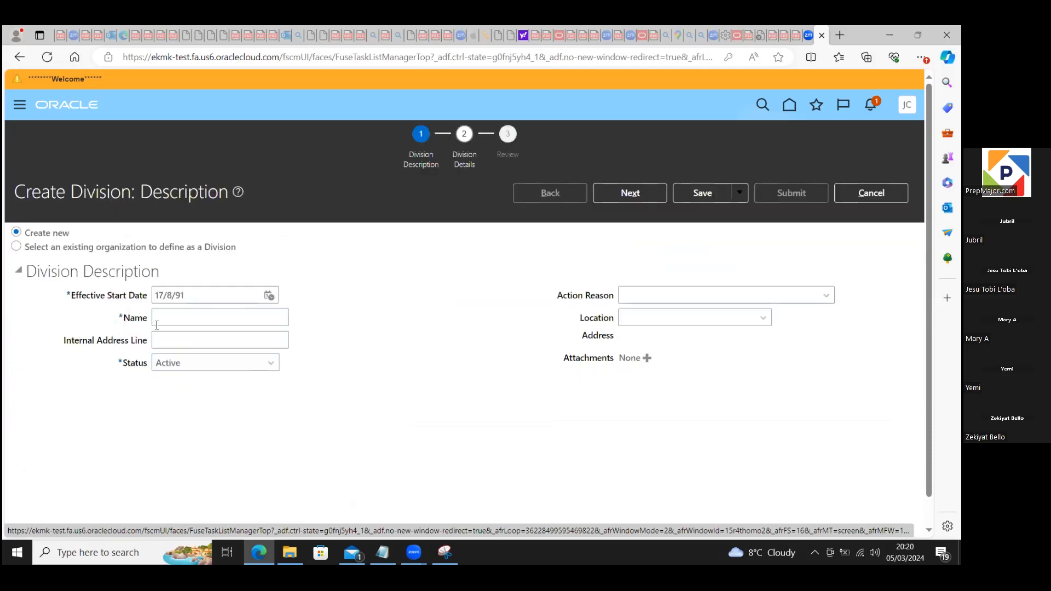
click(196, 293)
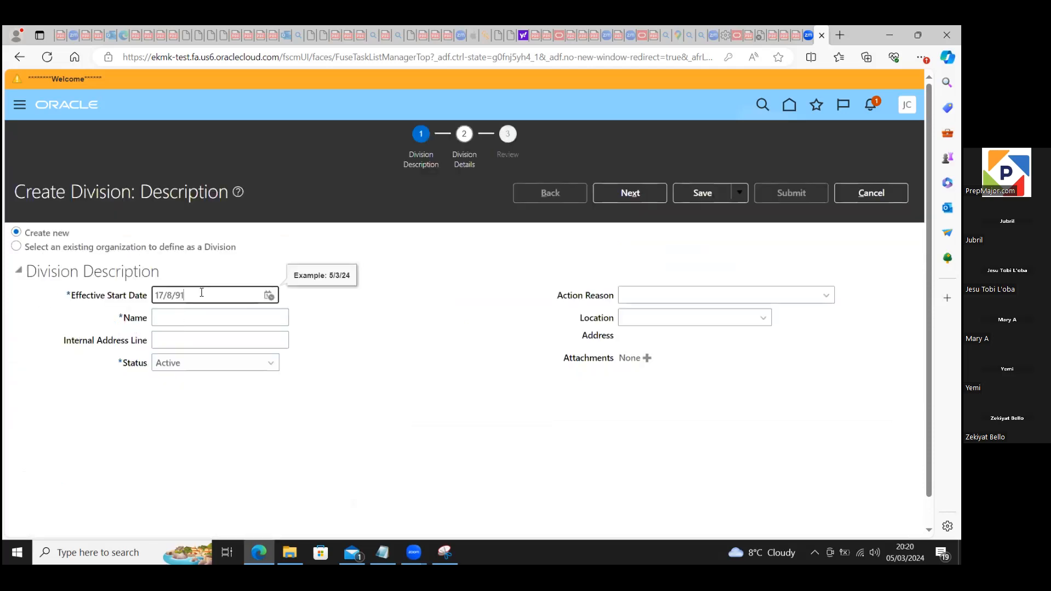
key(BackSpace)
key(BackSpace)
key(BackSpace)
key(BackSpace)
key(BackSpace)
key(BackSpace)
text(/1/51)
click(213, 312)
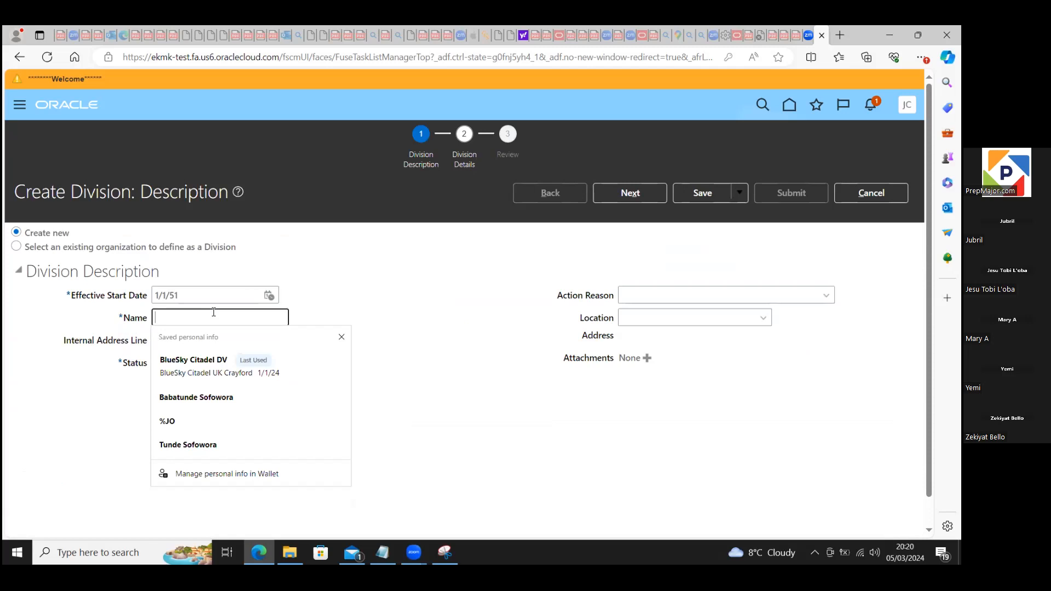
text(X)
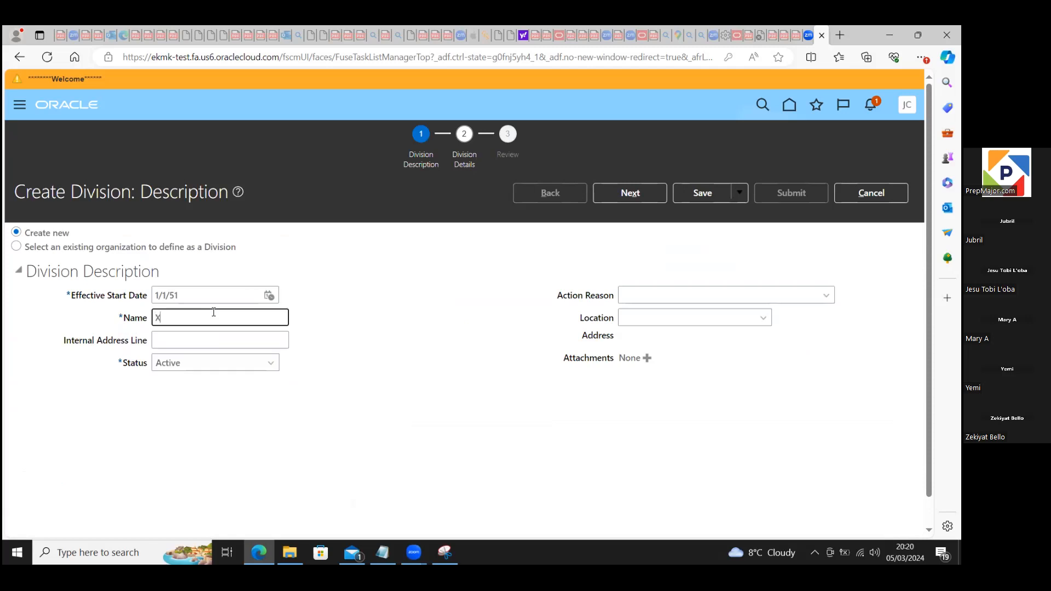
text(YX DV)
Step: Leave the division's location and manager details blank, proceed to the review and submit the new division
click(658, 318)
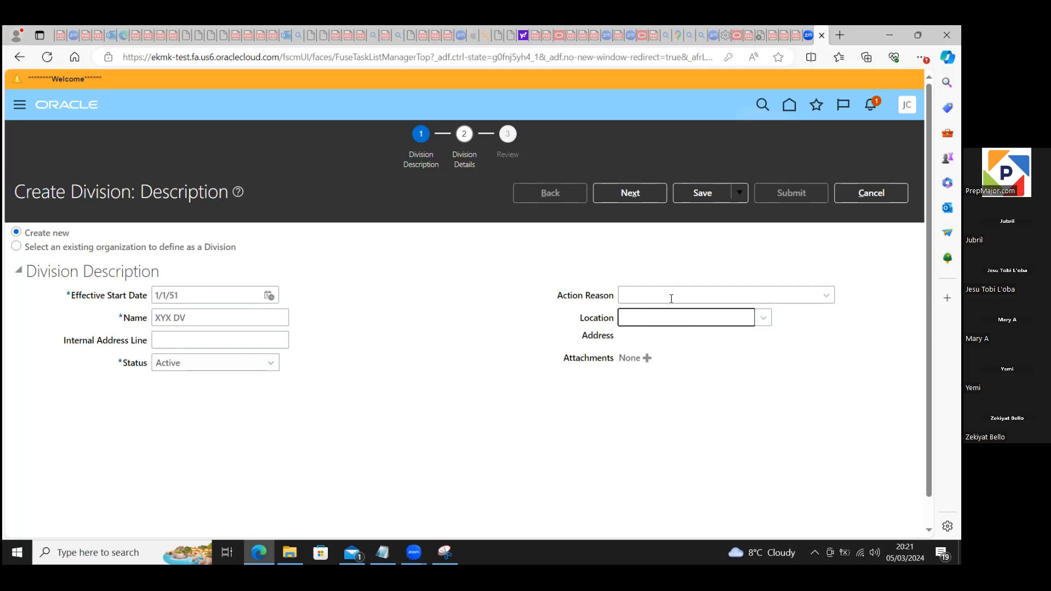
click(635, 195)
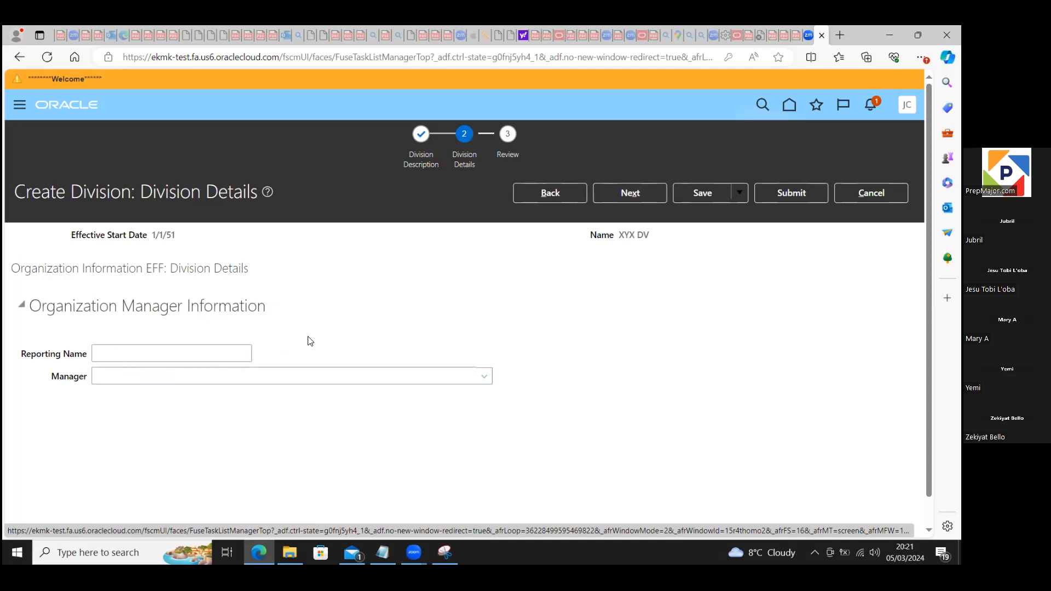
click(632, 195)
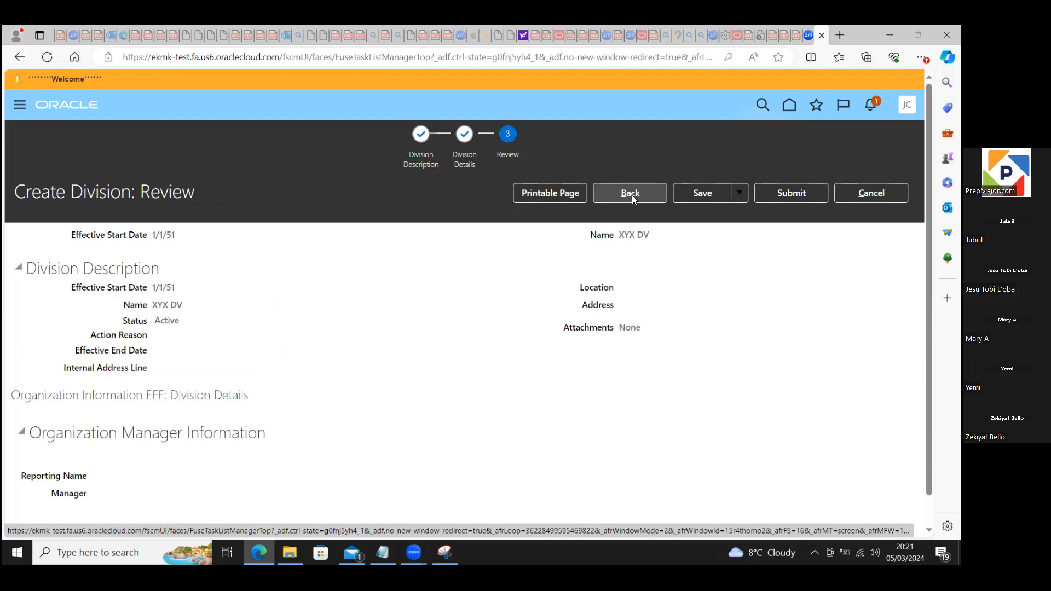
click(779, 194)
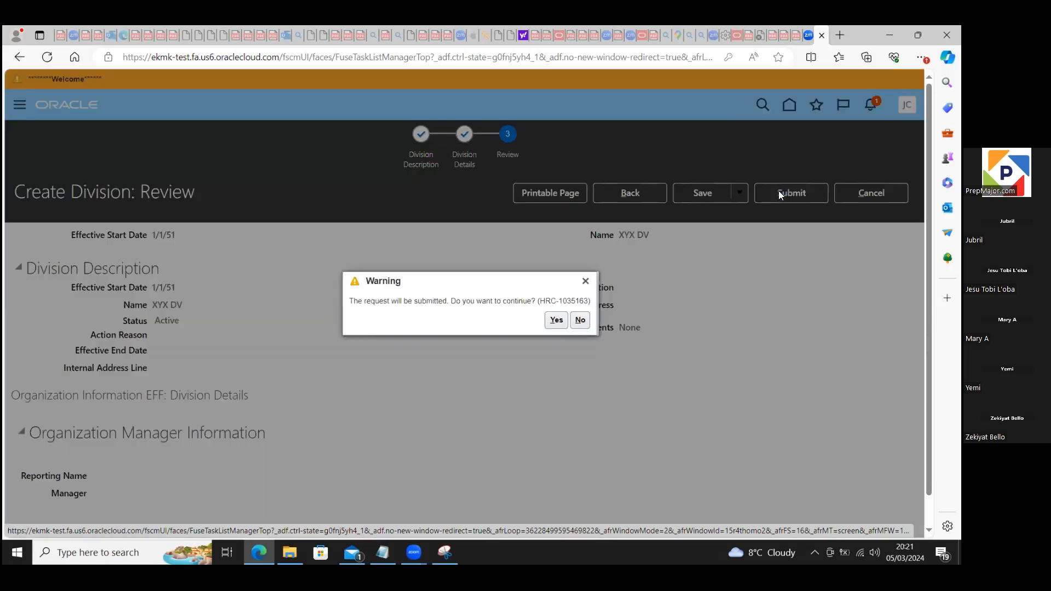
click(555, 323)
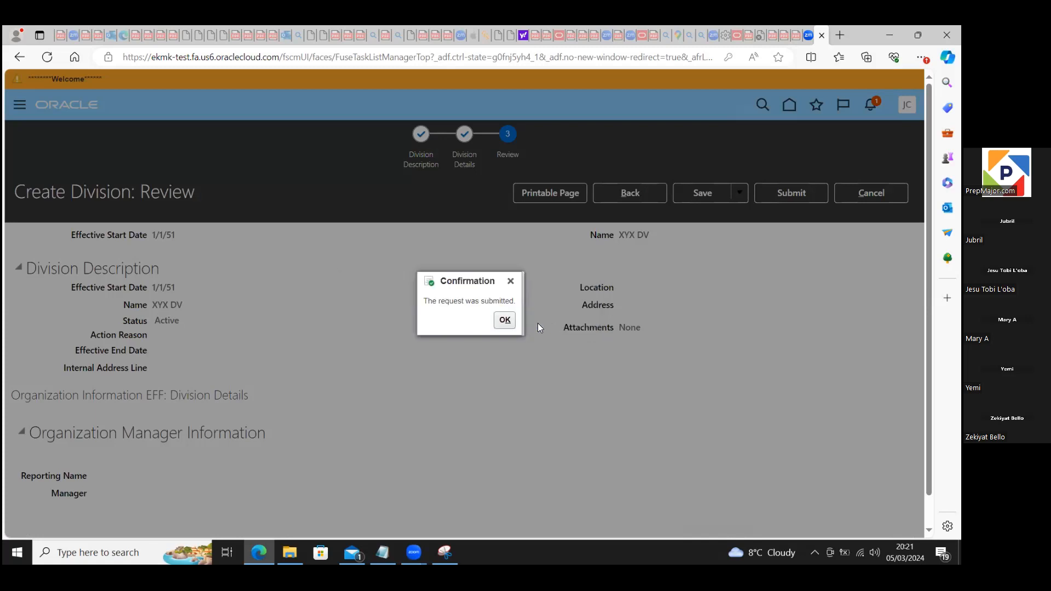
click(511, 321)
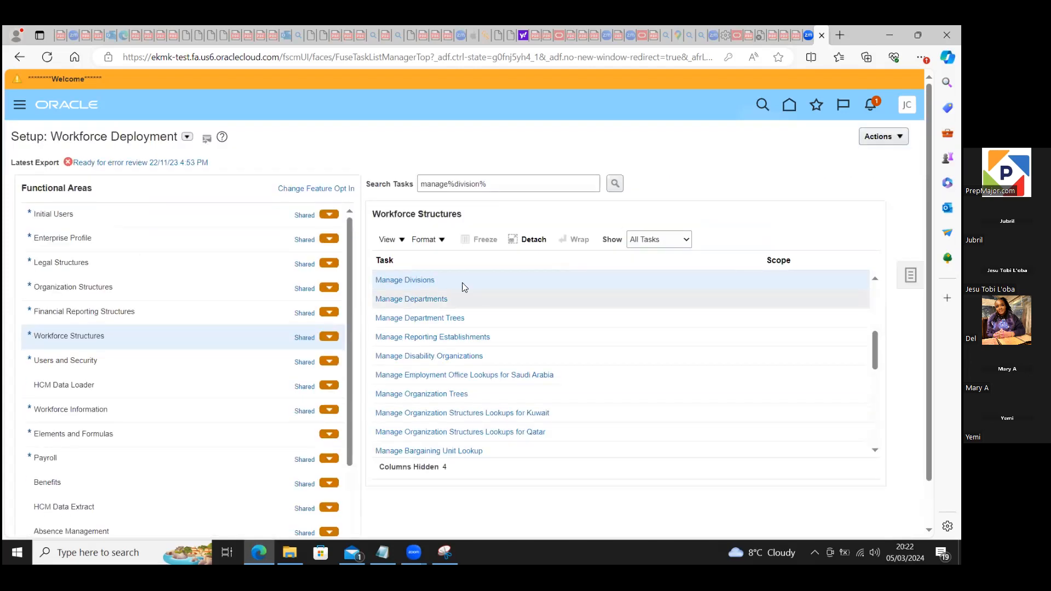
Step: Search the setup tasks for "manage%legal%" and open the Manage Legal Addresses task
click(496, 184)
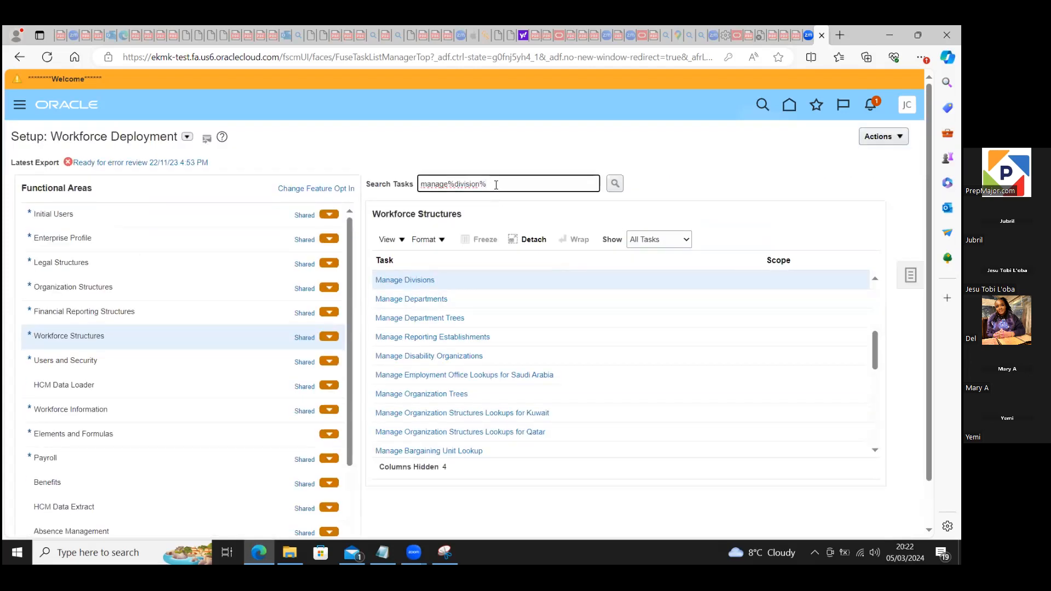
key(BackSpace)
key(BackSpace)
key(BackSpace)
key(BackSpace)
key(BackSpace)
key(BackSpace)
key(BackSpace)
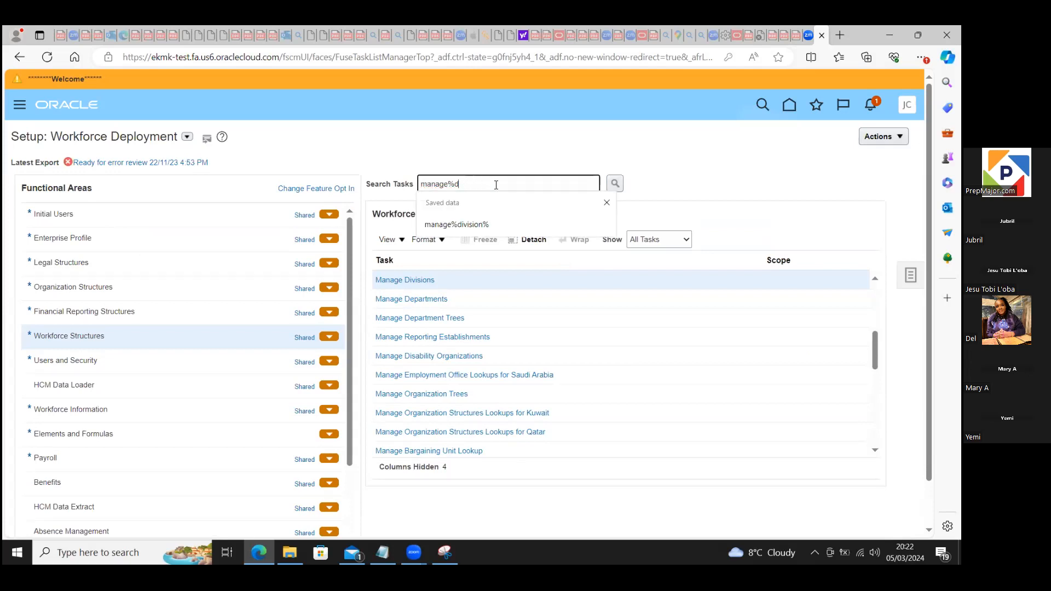
key(BackSpace)
text(lega)
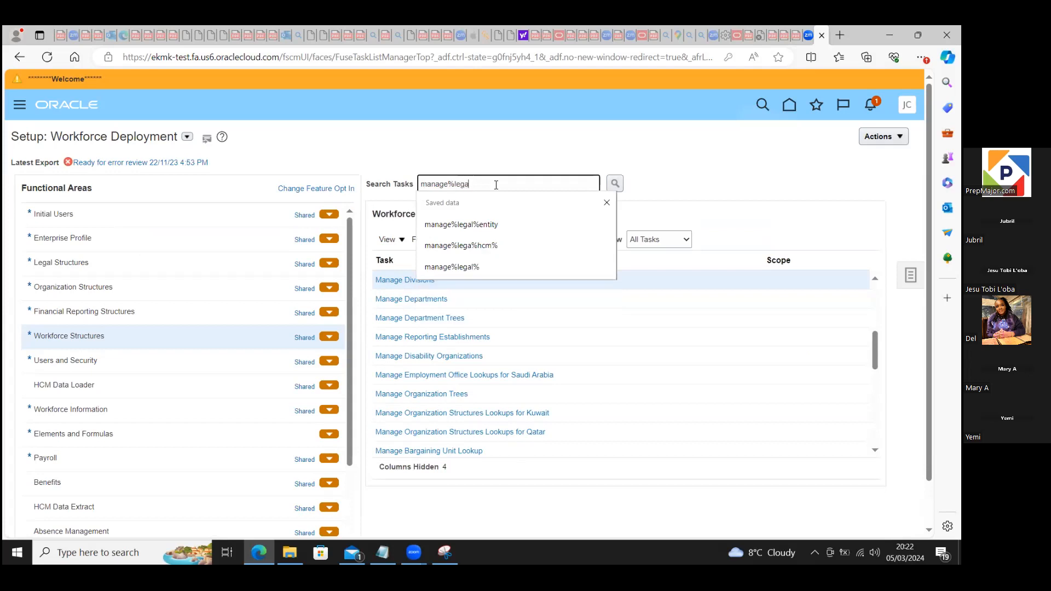
text(l%)
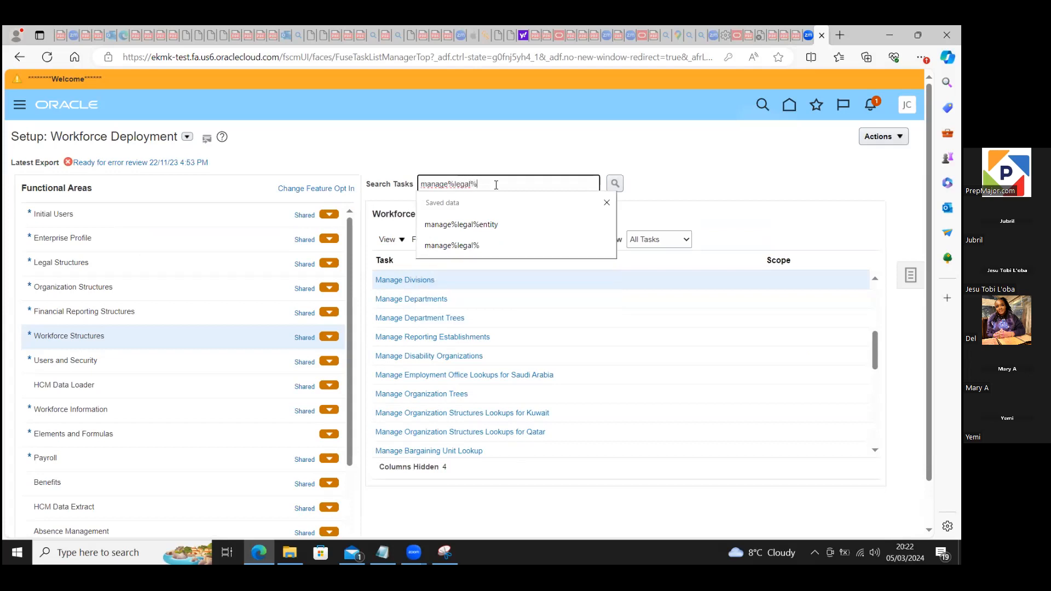
click(614, 184)
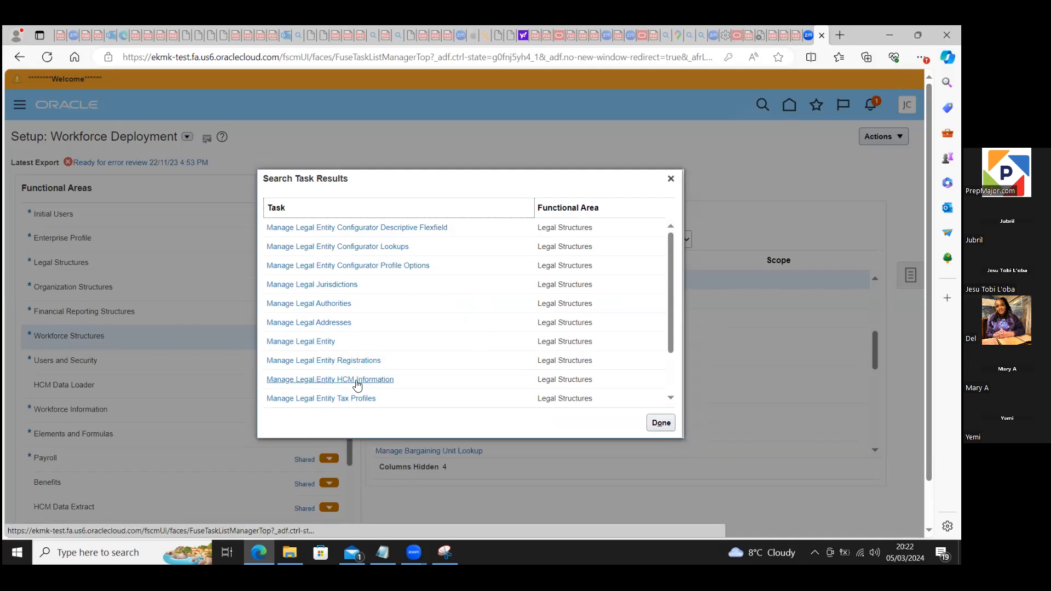
click(326, 322)
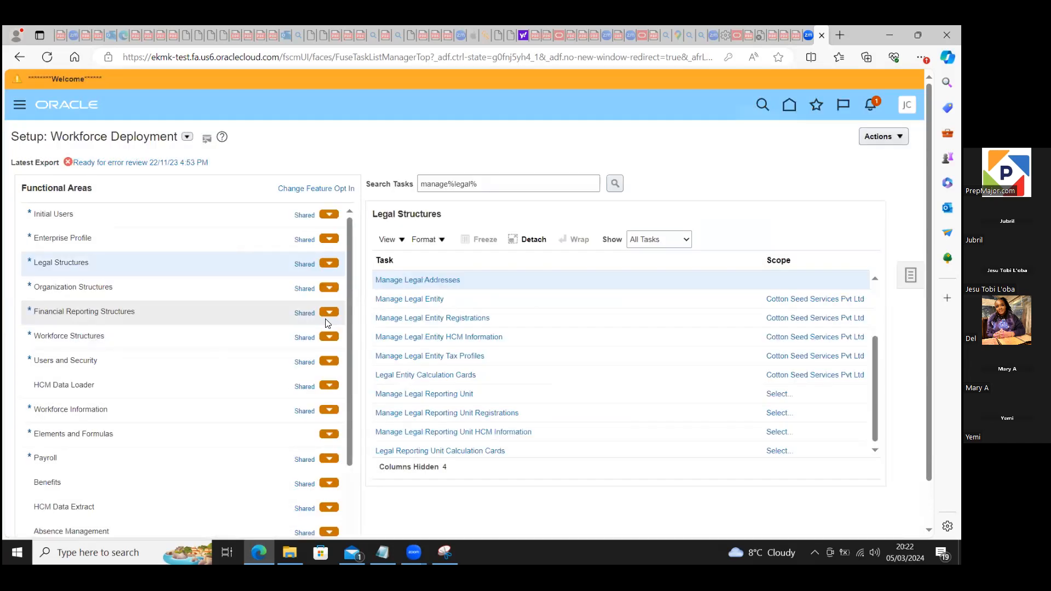
click(438, 281)
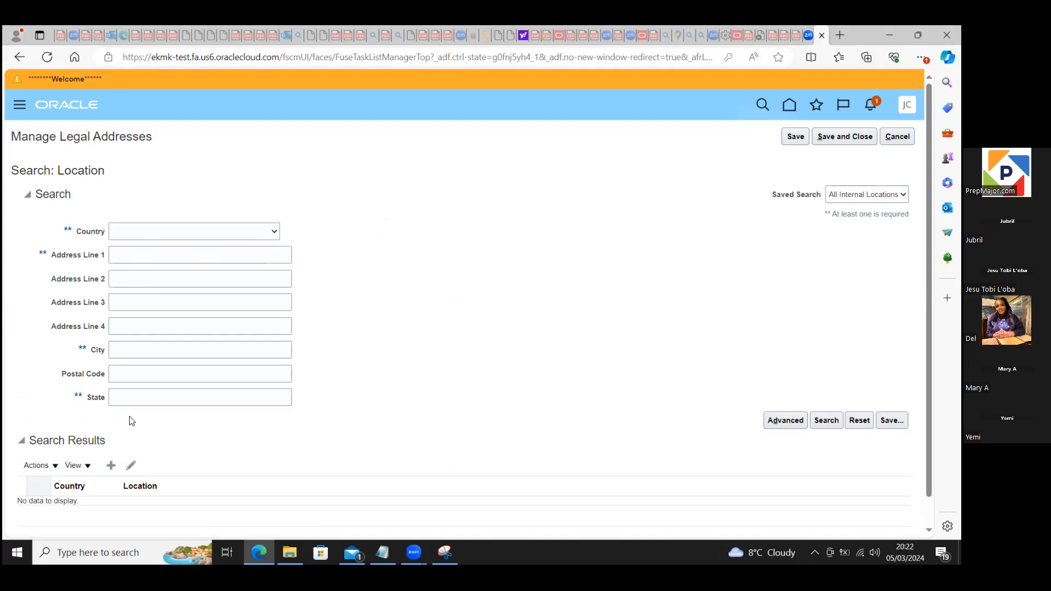
Step: Start creating a new legal address location with United Kingdom as the country
click(110, 466)
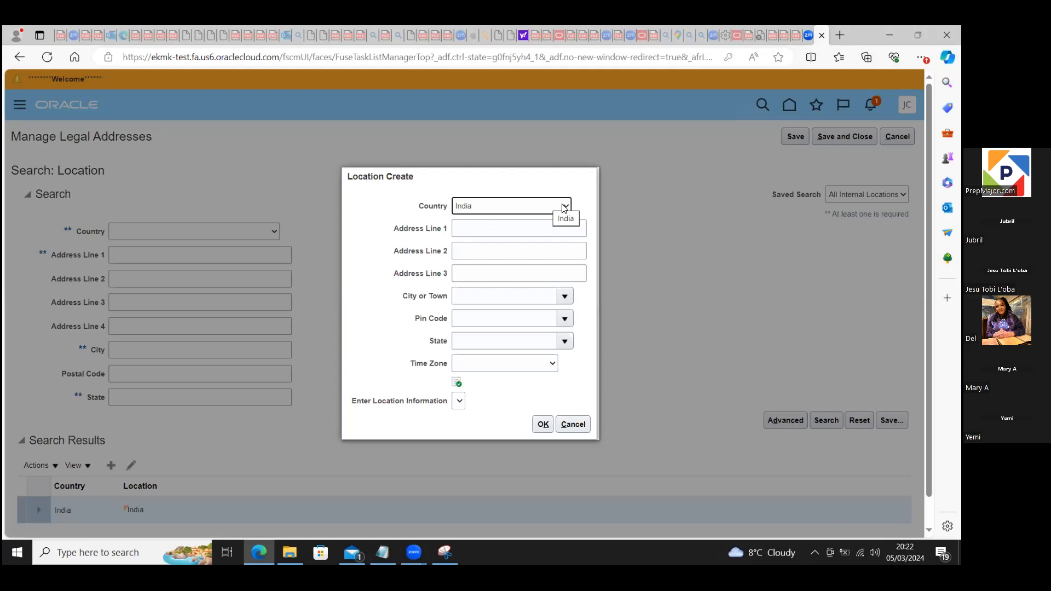
click(564, 208)
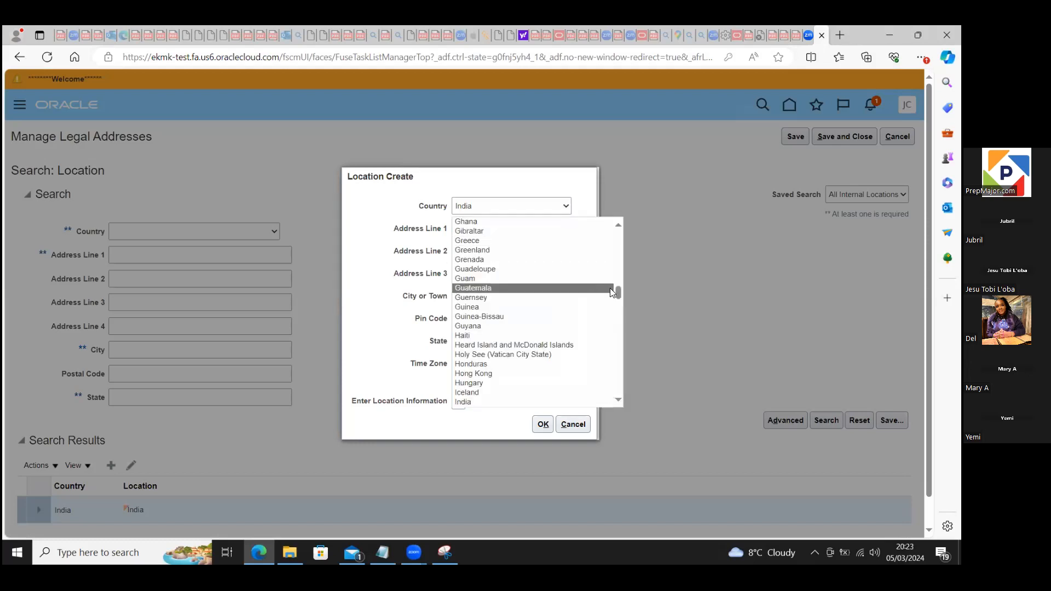
drag(617, 293, 621, 391)
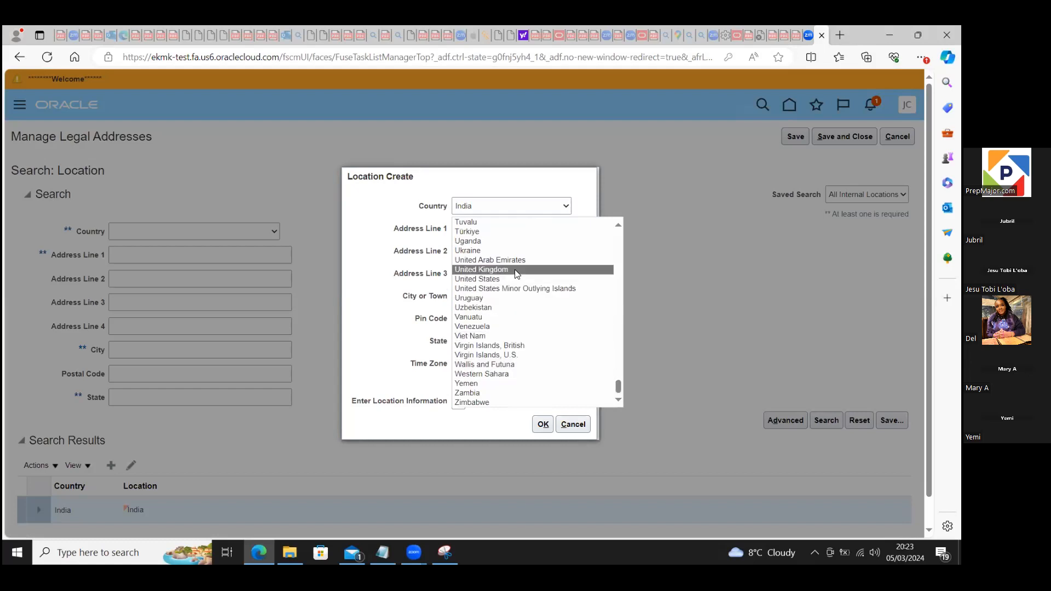
click(495, 270)
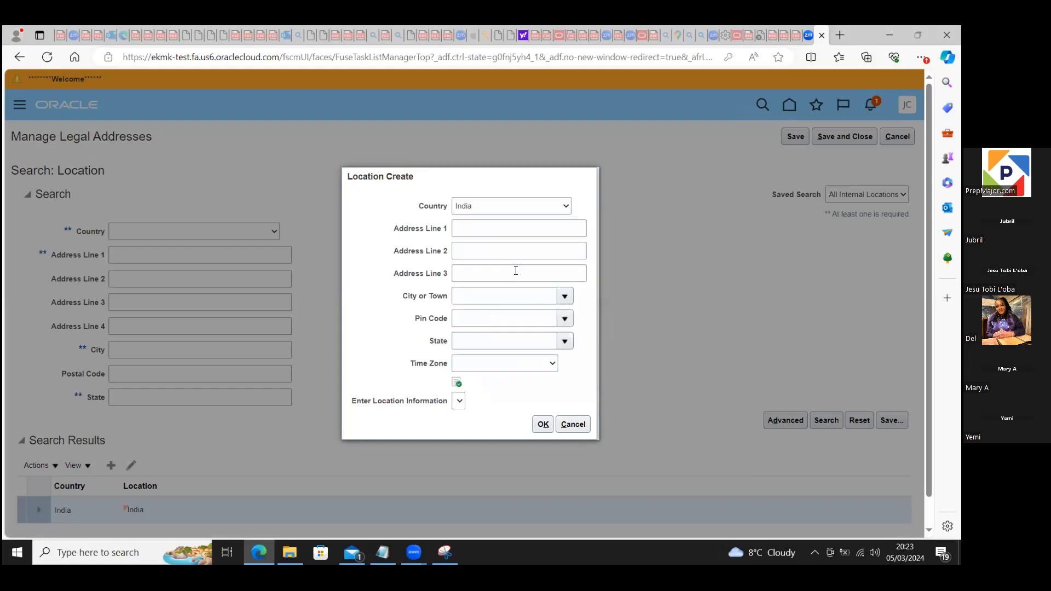
Step: Fill in the location's address from the last used saved entry and increase the building number in address line 1 by one
click(473, 226)
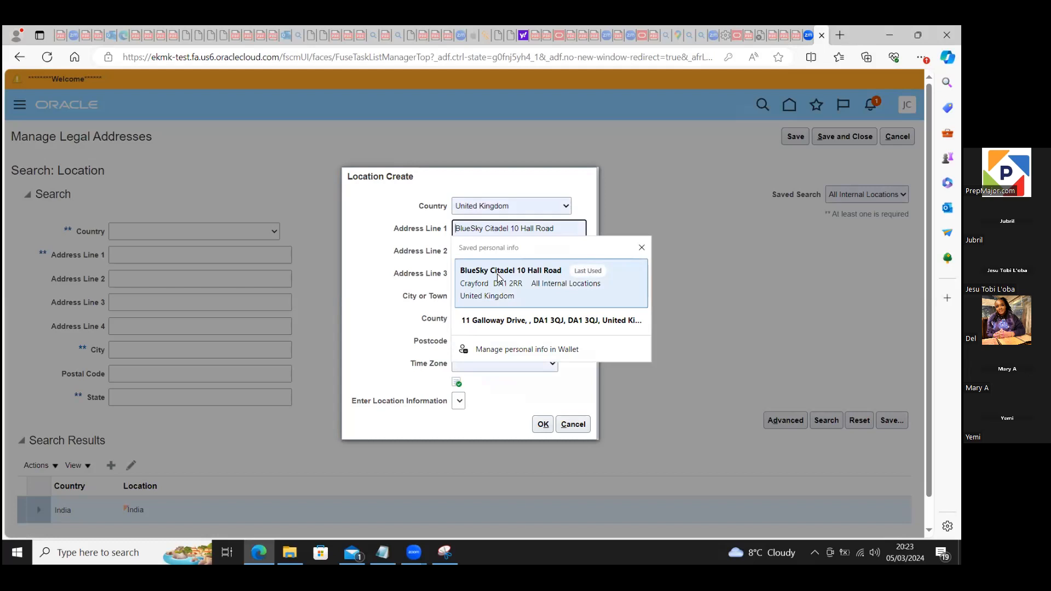
click(499, 277)
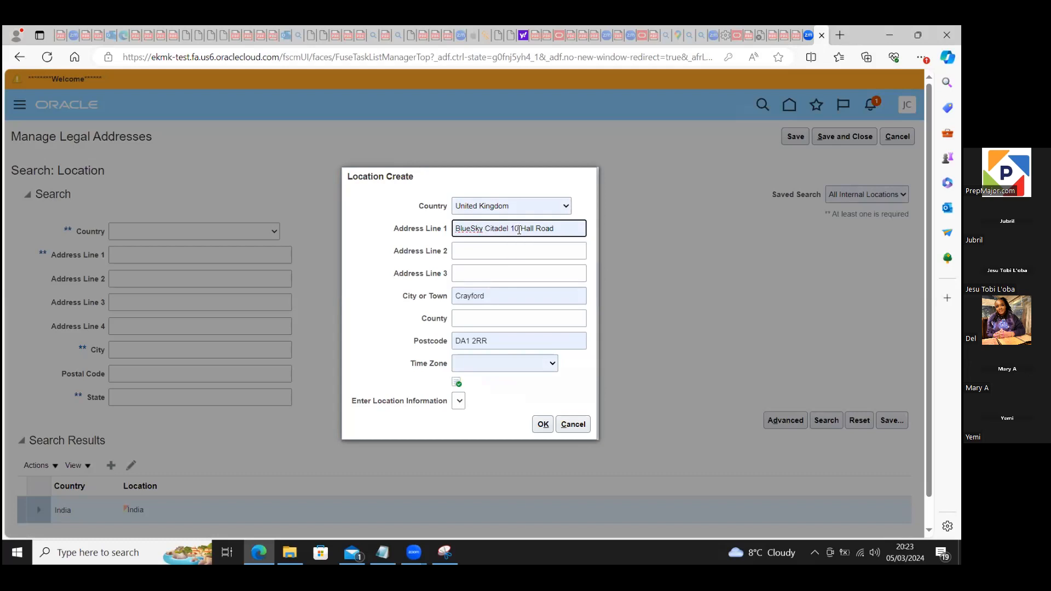
click(518, 230)
key(BackSpace)
text(1)
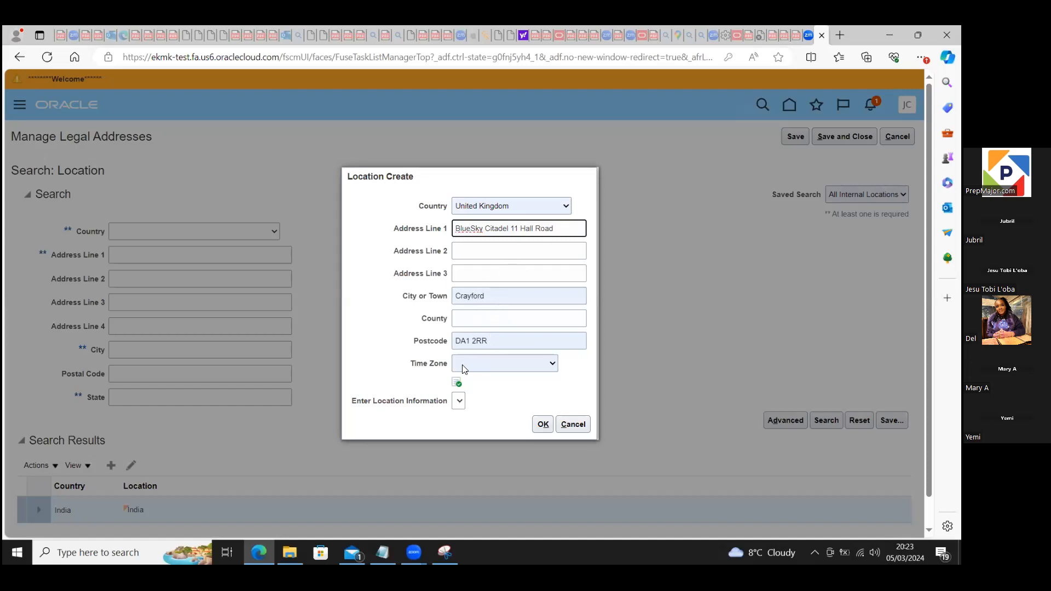
Step: Set the new location's time zone to London
click(488, 365)
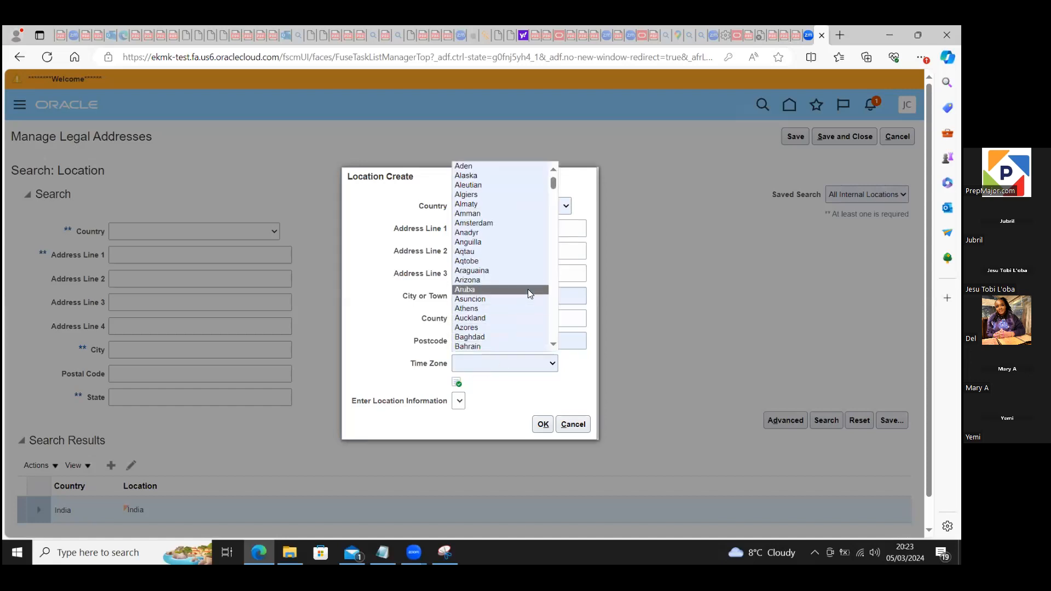
drag(553, 187, 567, 262)
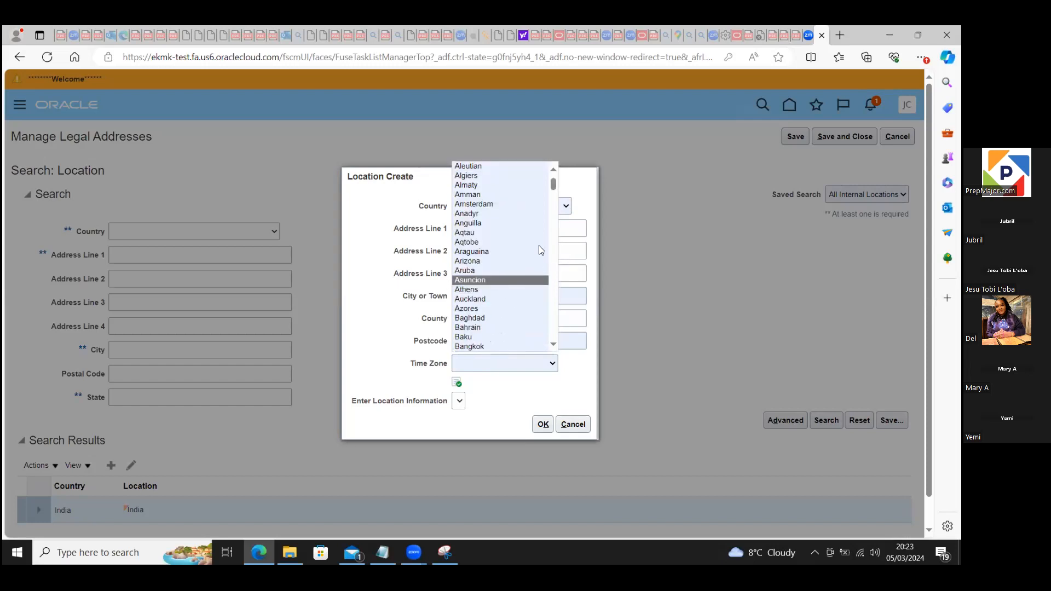
drag(554, 186, 550, 260)
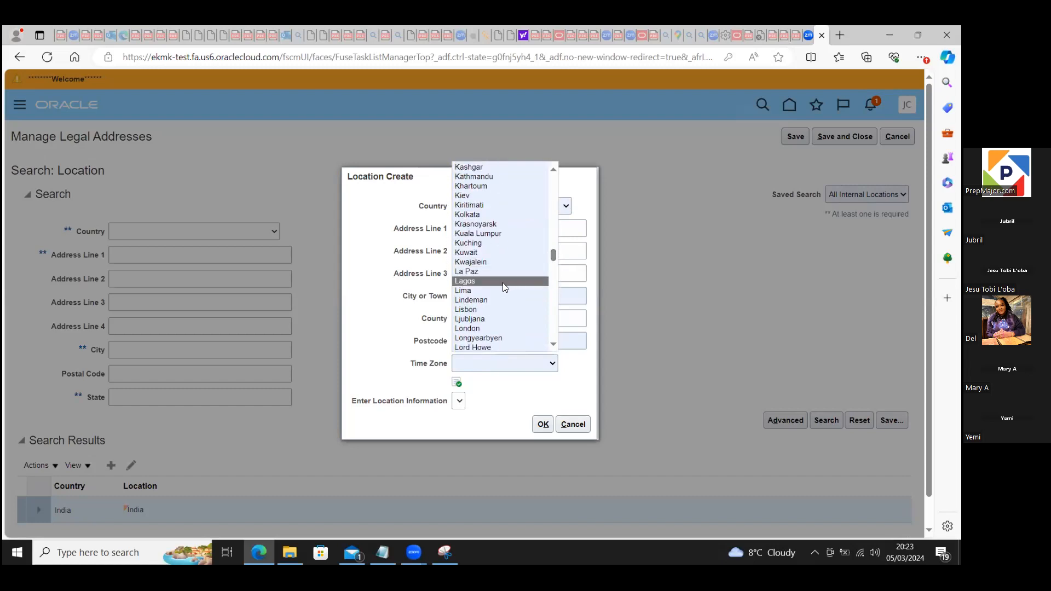
click(495, 328)
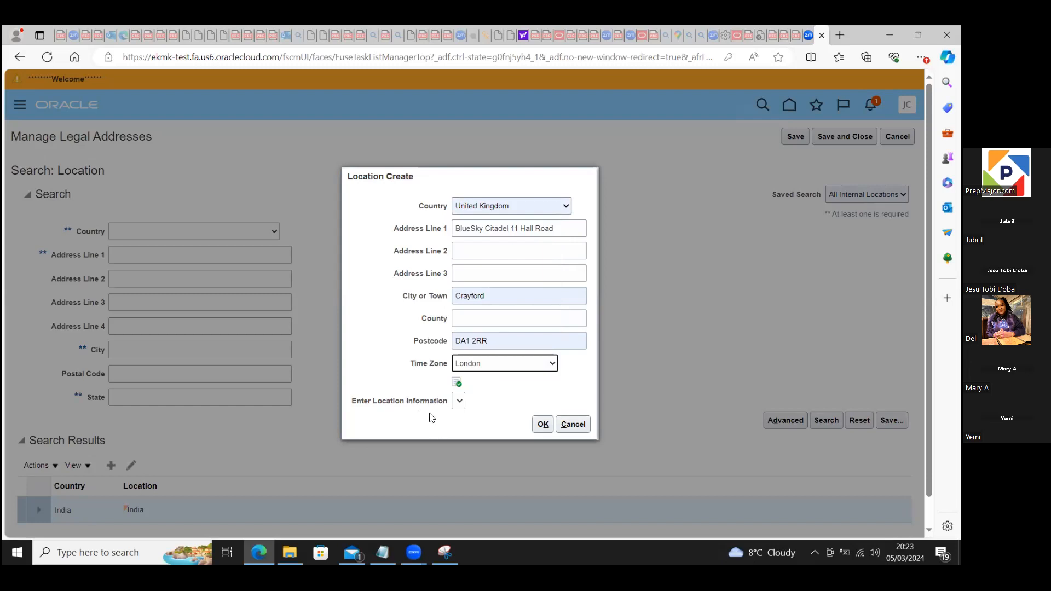
Step: Confirm the new location, leaving the location information blank, and save and close the legal addresses
click(544, 425)
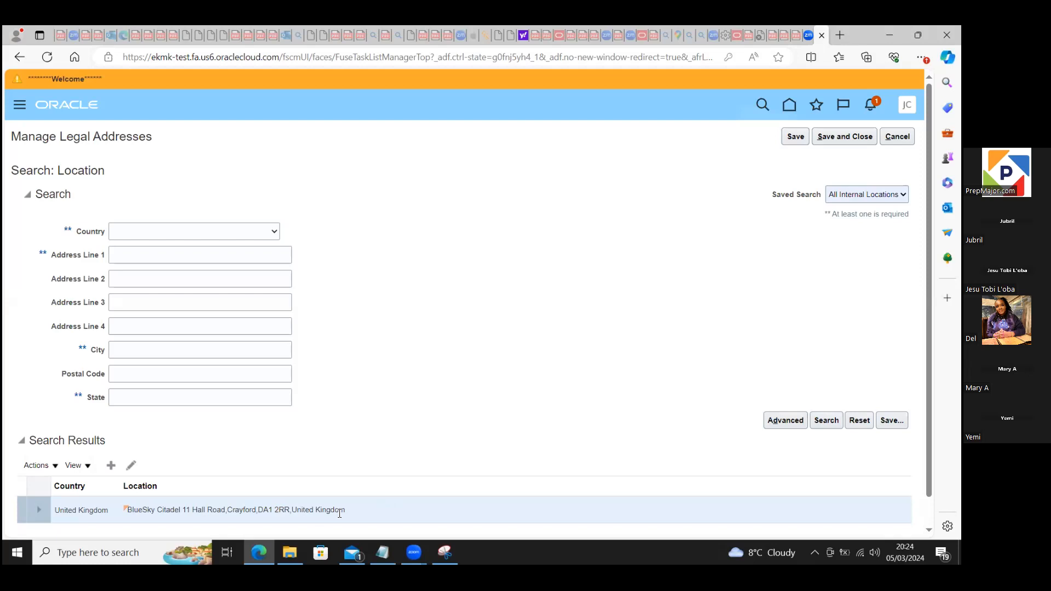
drag(929, 309, 929, 335)
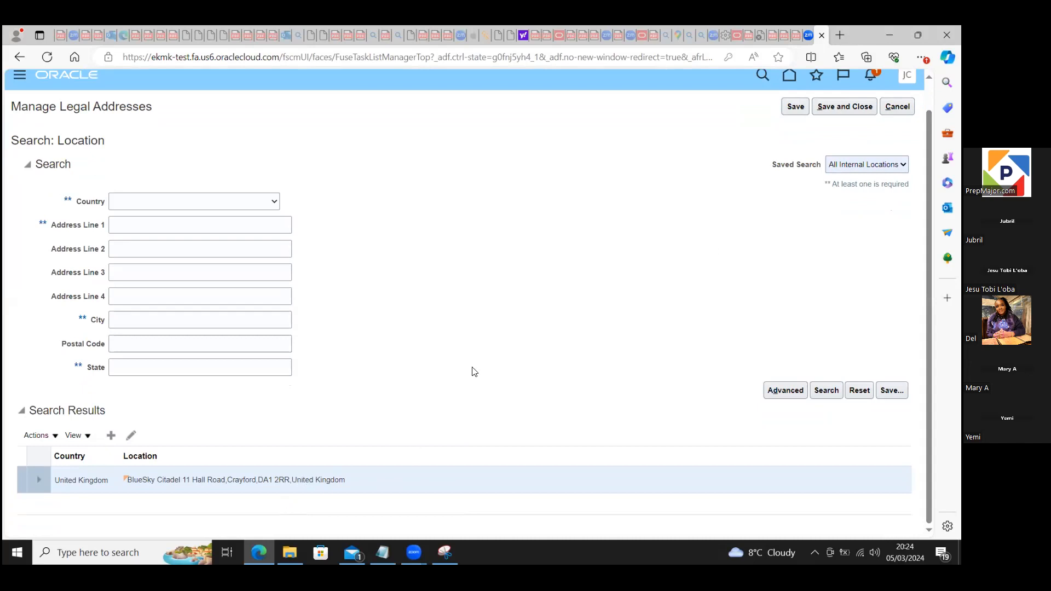
click(846, 110)
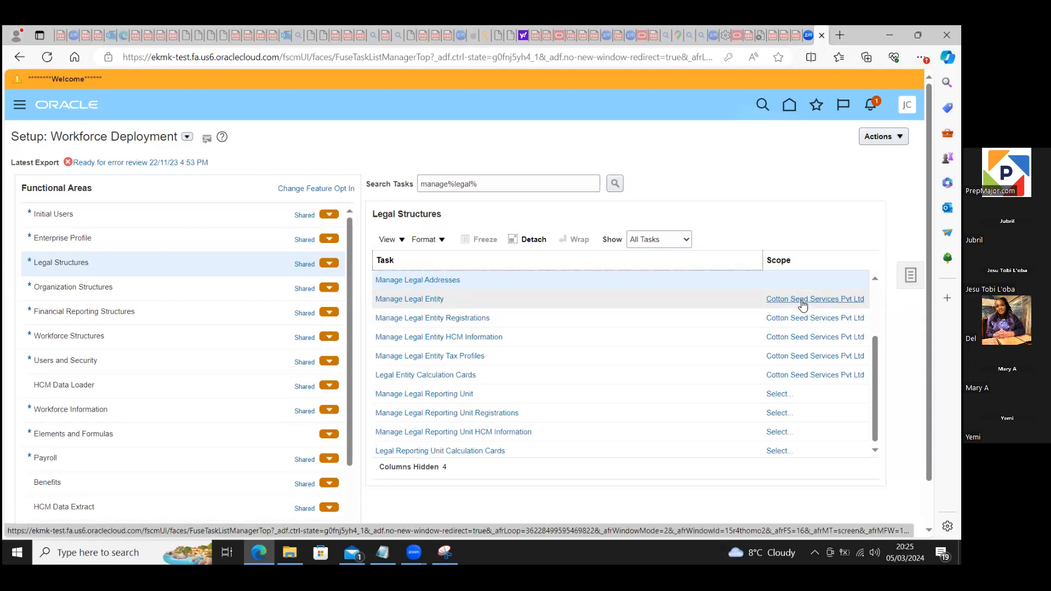
Step: Change the Manage Legal Entity task's scope to Create New for the legal entity and go to the task
mouse_move(798, 304)
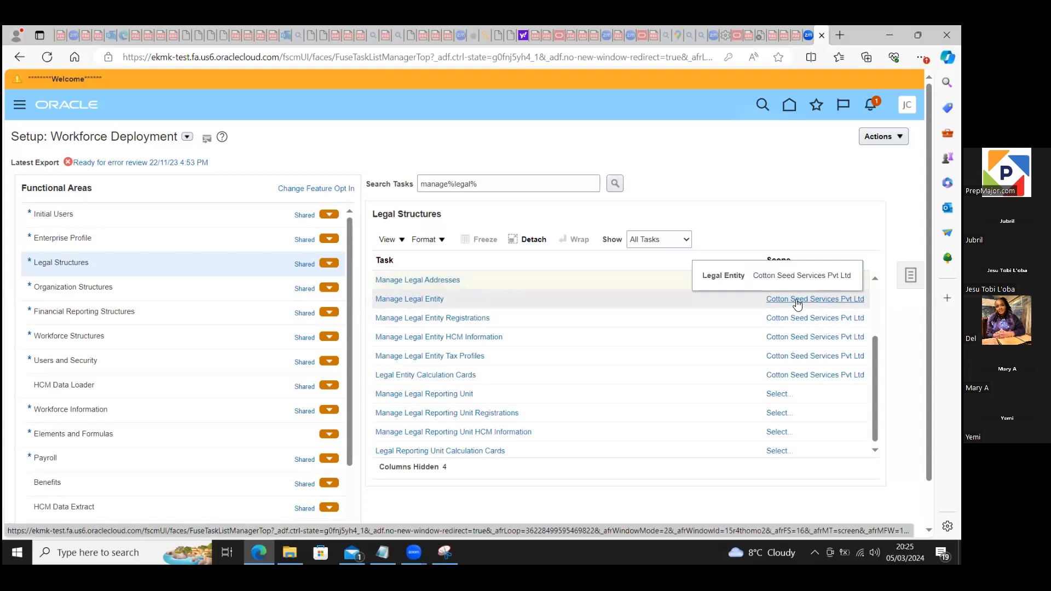
click(796, 300)
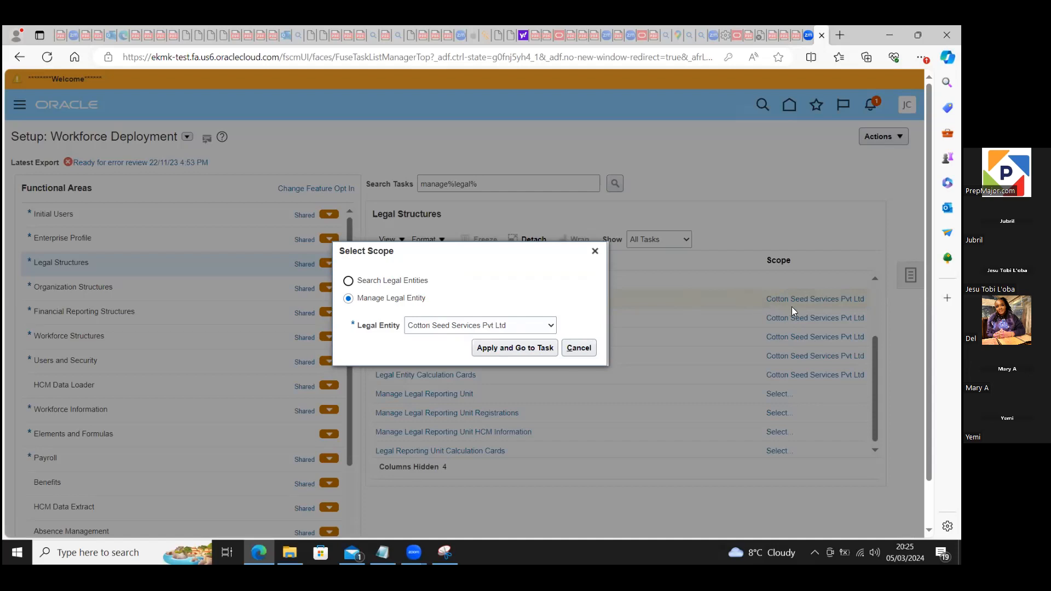
click(550, 326)
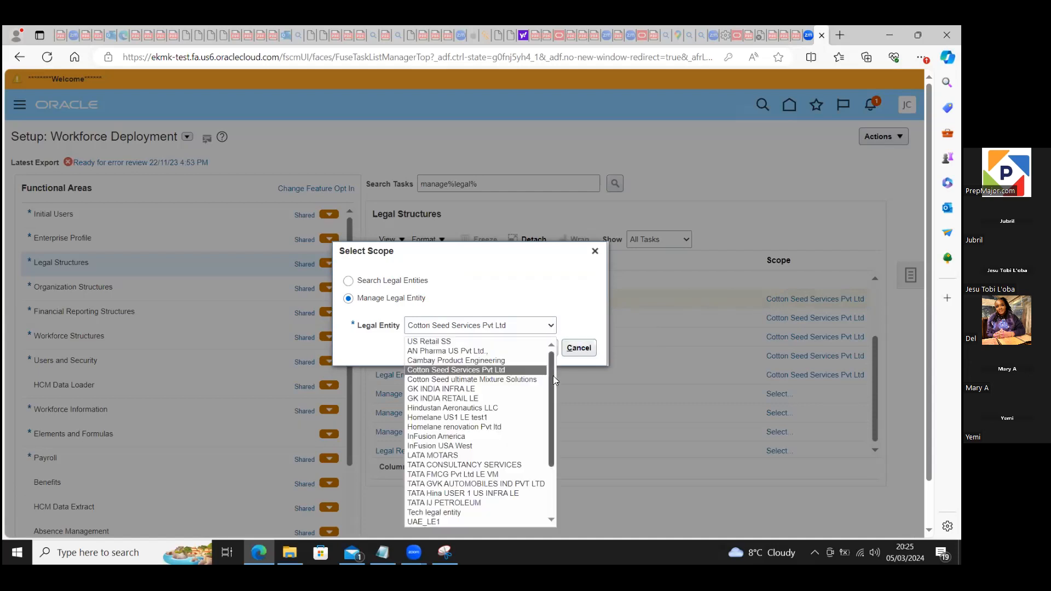
drag(551, 380, 557, 479)
scroll(499, 468, up, 1)
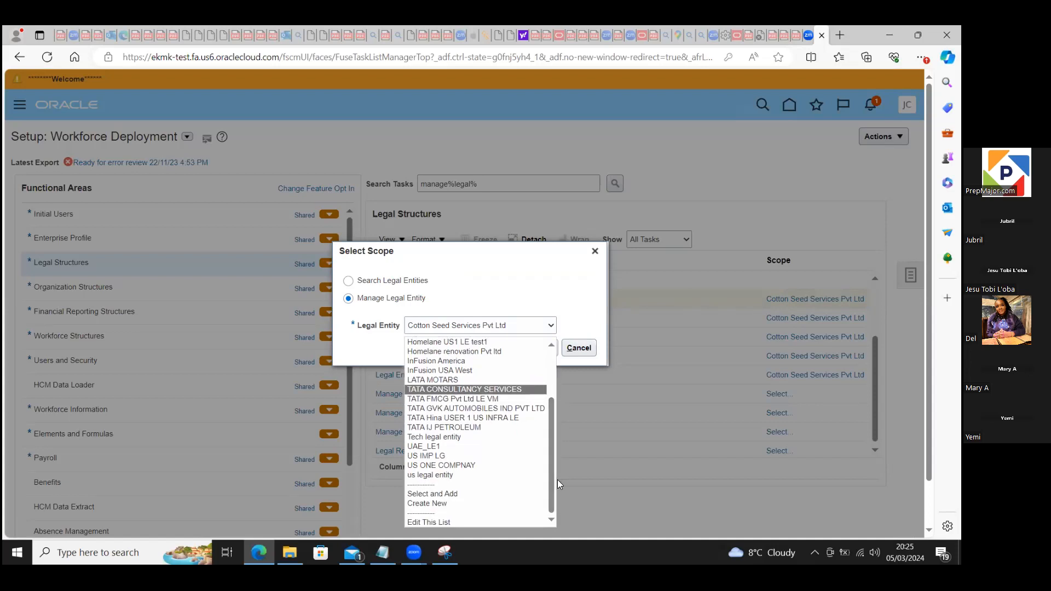
click(443, 504)
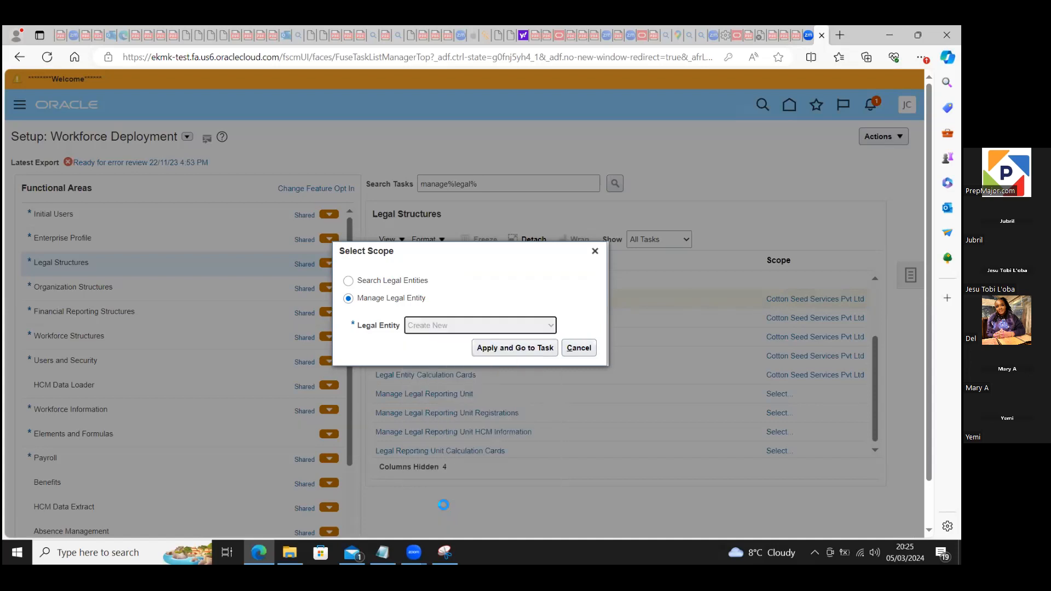
click(502, 346)
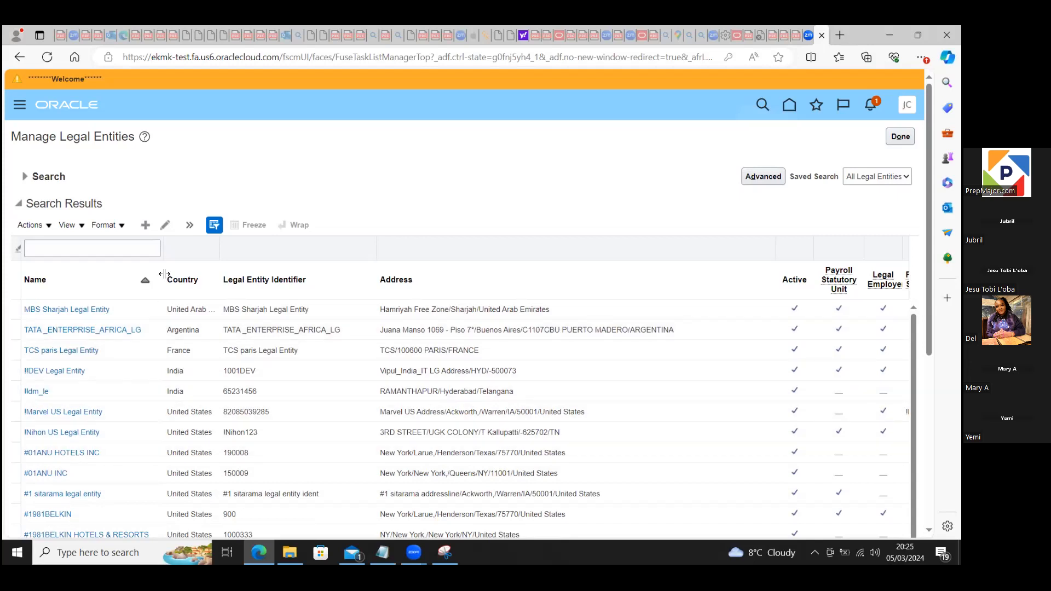
click(145, 225)
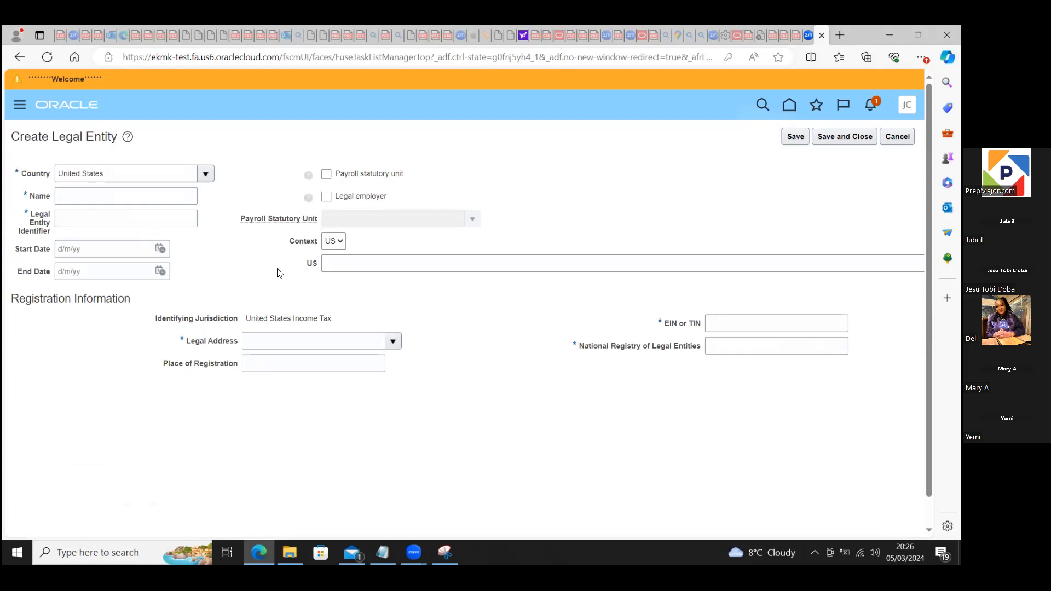
click(339, 242)
click(897, 137)
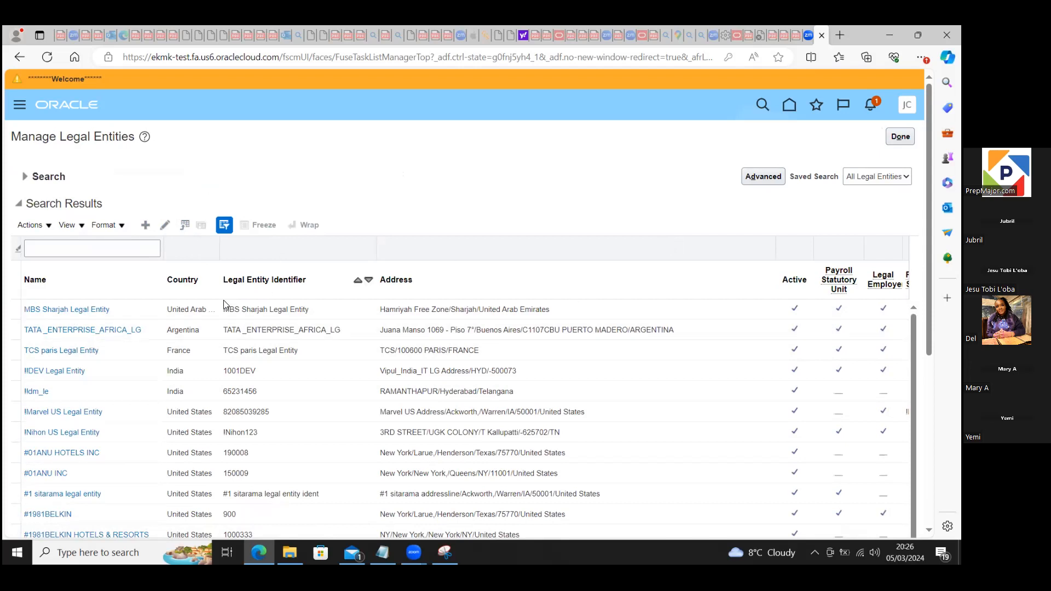
Step: Open the MBS Sharjah Legal Entity for editing and highlight the flexfields on its page
click(74, 313)
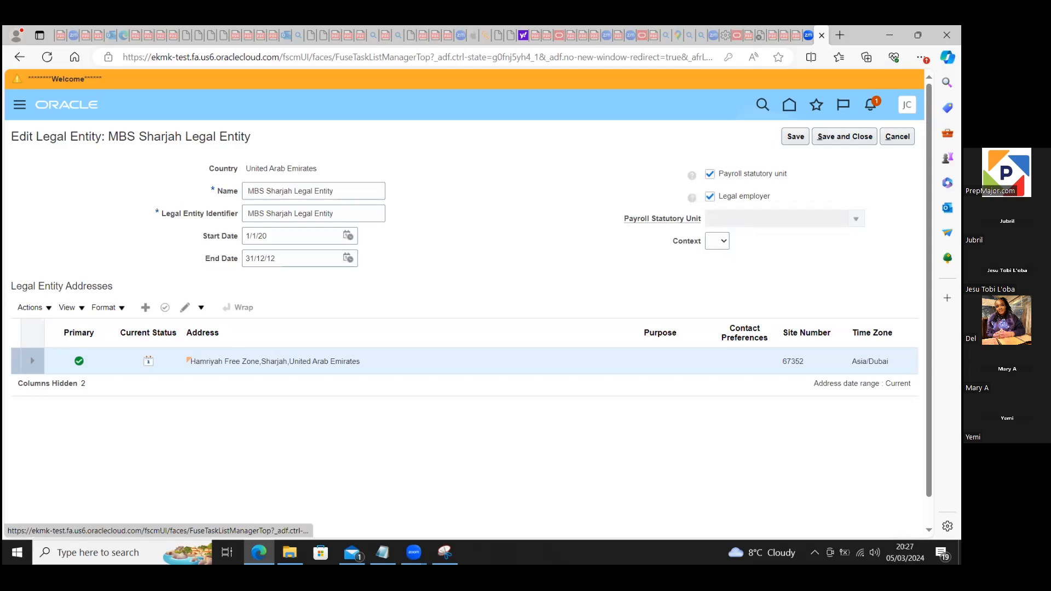
click(906, 105)
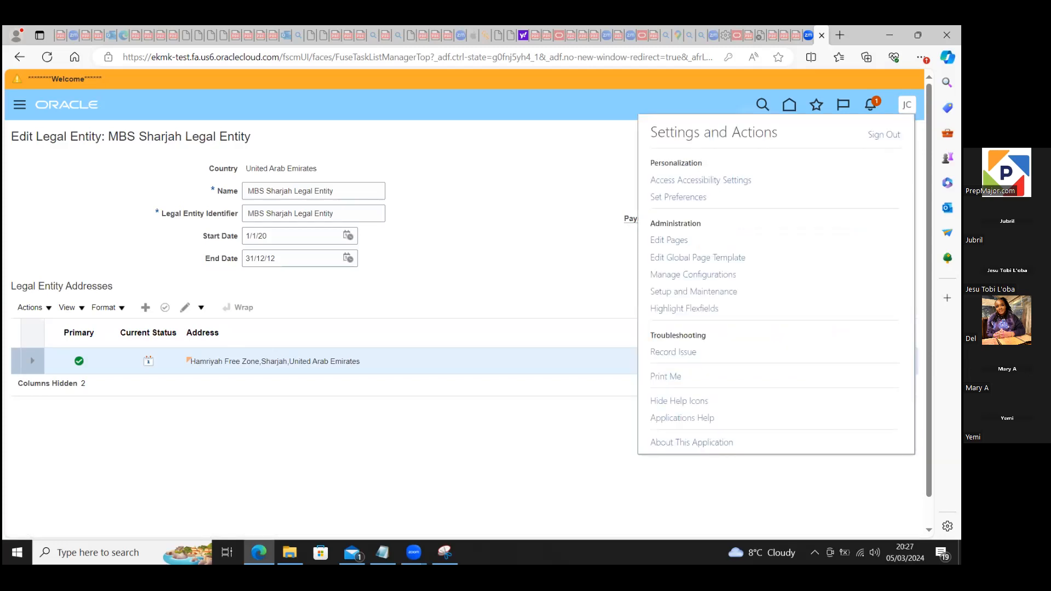
click(701, 309)
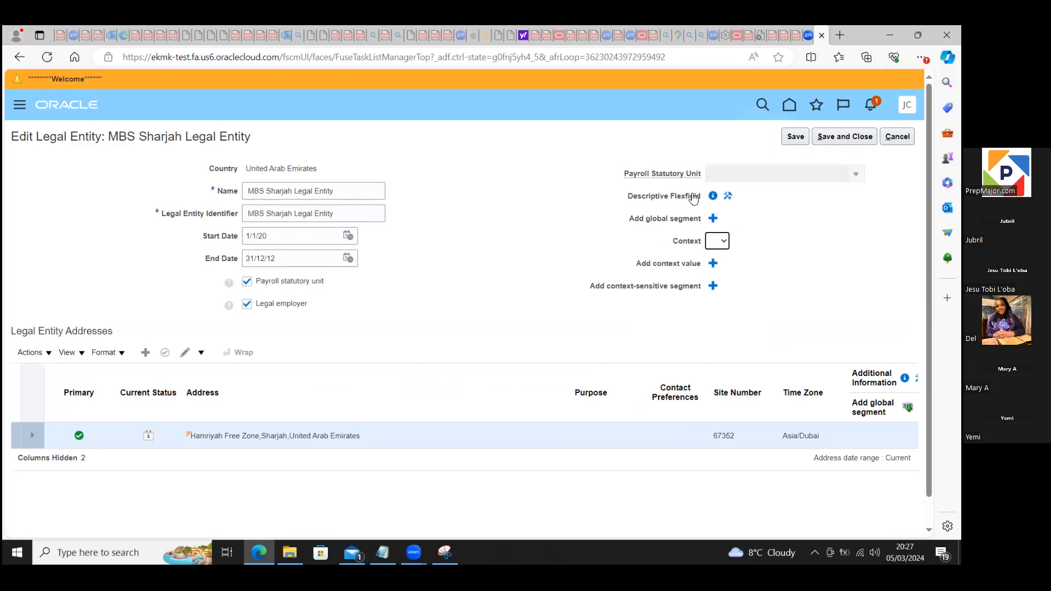
Step: Try to open the configuration of the legal entity's descriptive flexfield, keeping the flexfields highlighted
click(729, 197)
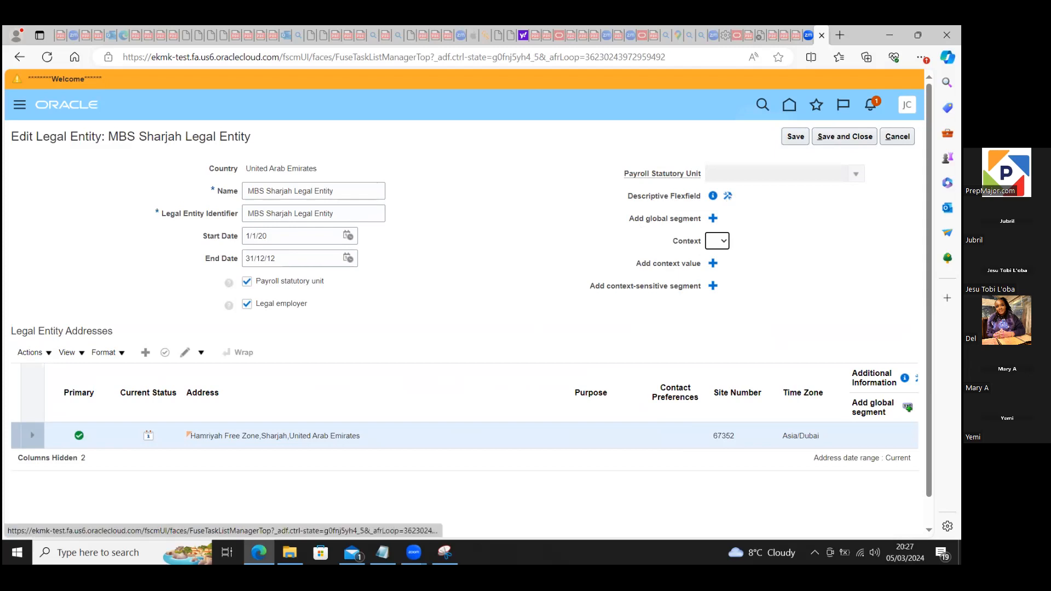
click(906, 105)
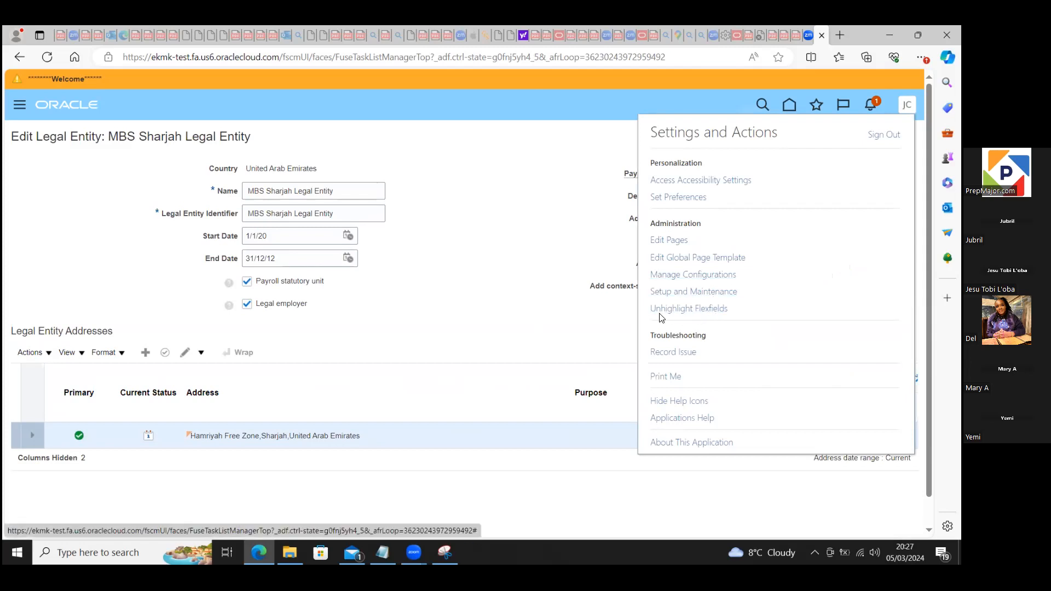
click(569, 324)
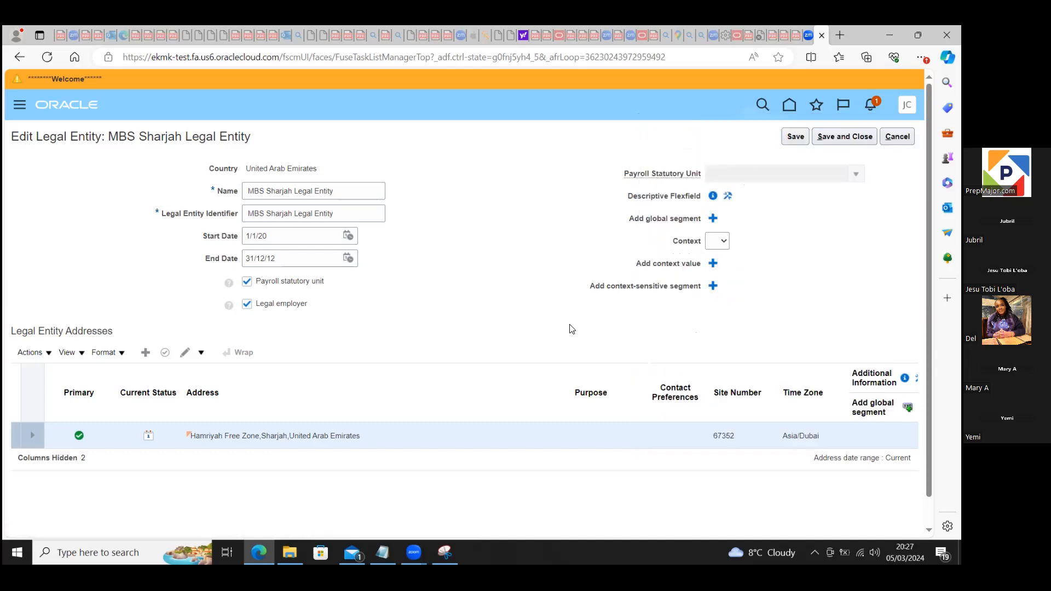
Step: Open the Legal Entity descriptive flexfield for editing and check the display type options of its context segment
click(728, 197)
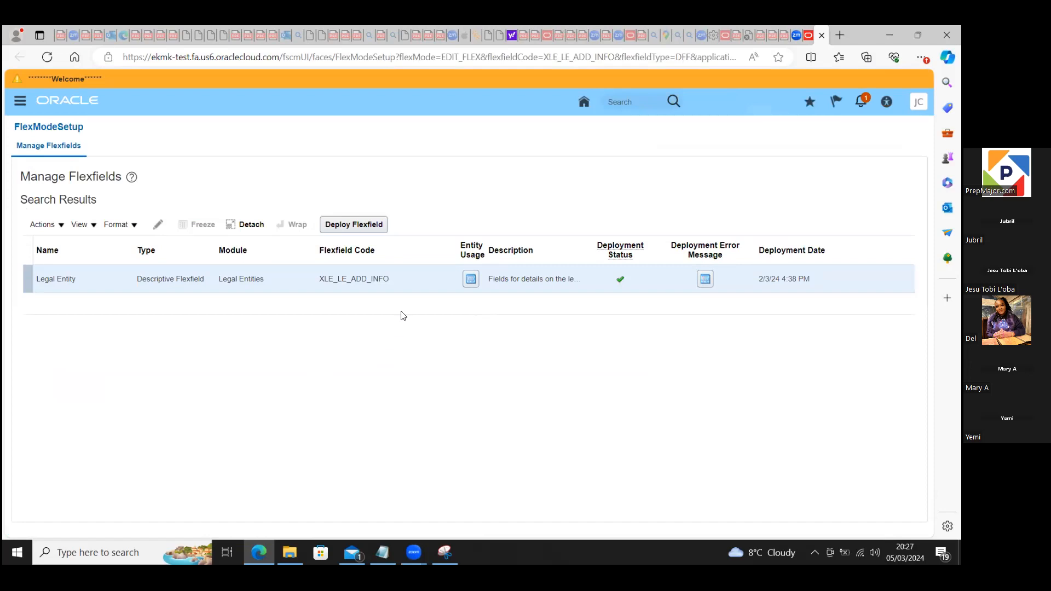
click(280, 283)
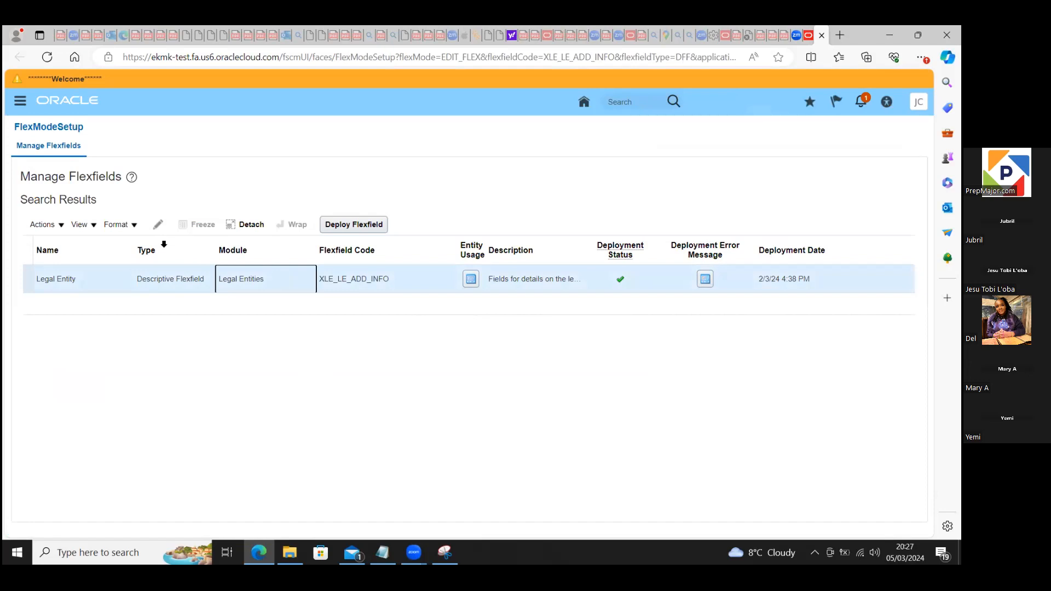
click(158, 225)
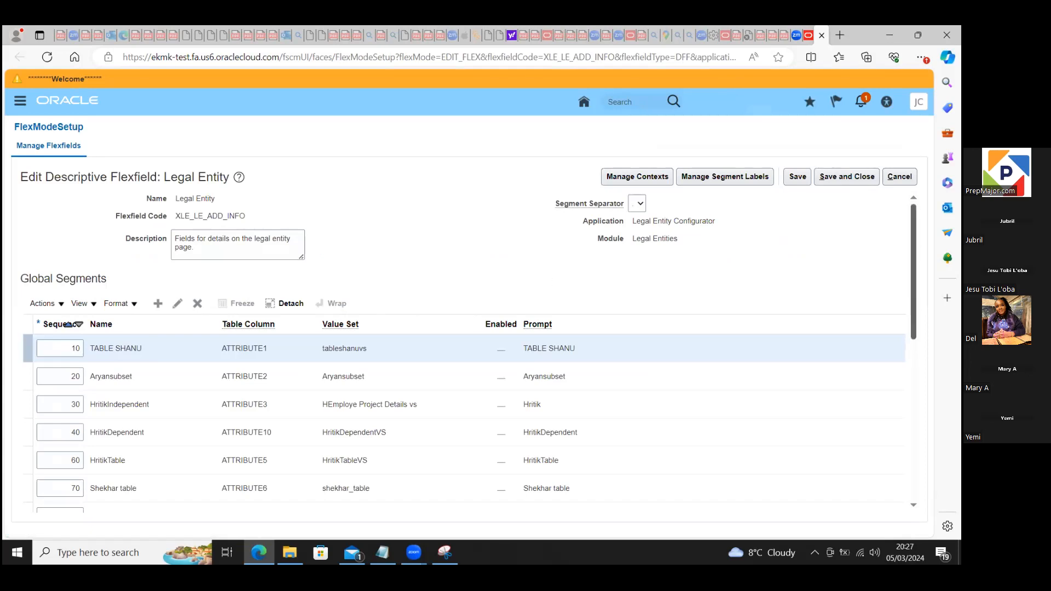
scroll(463, 348, down, 5)
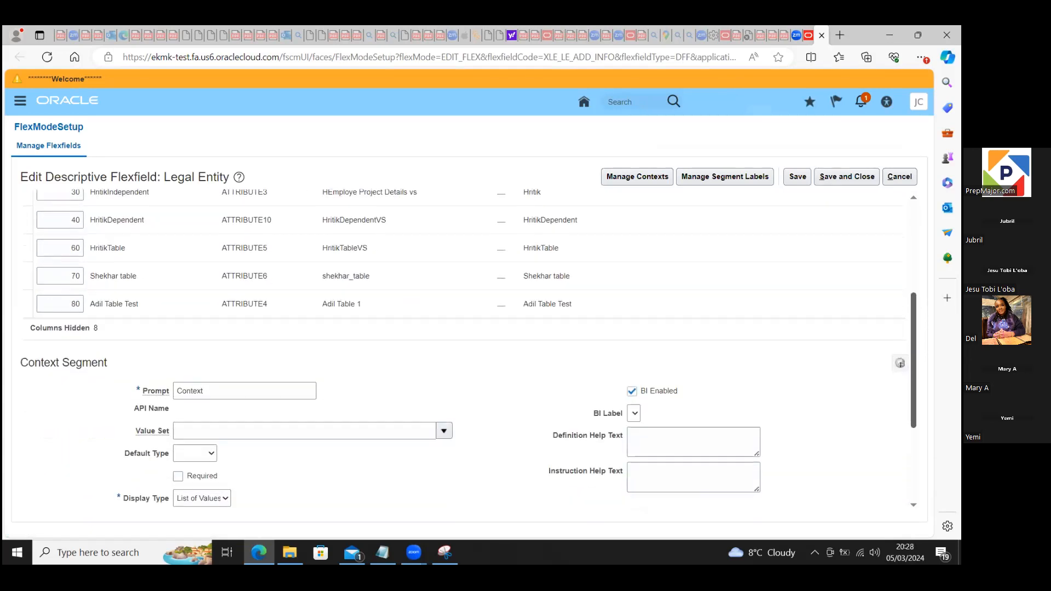
scroll(544, 406, down, 3)
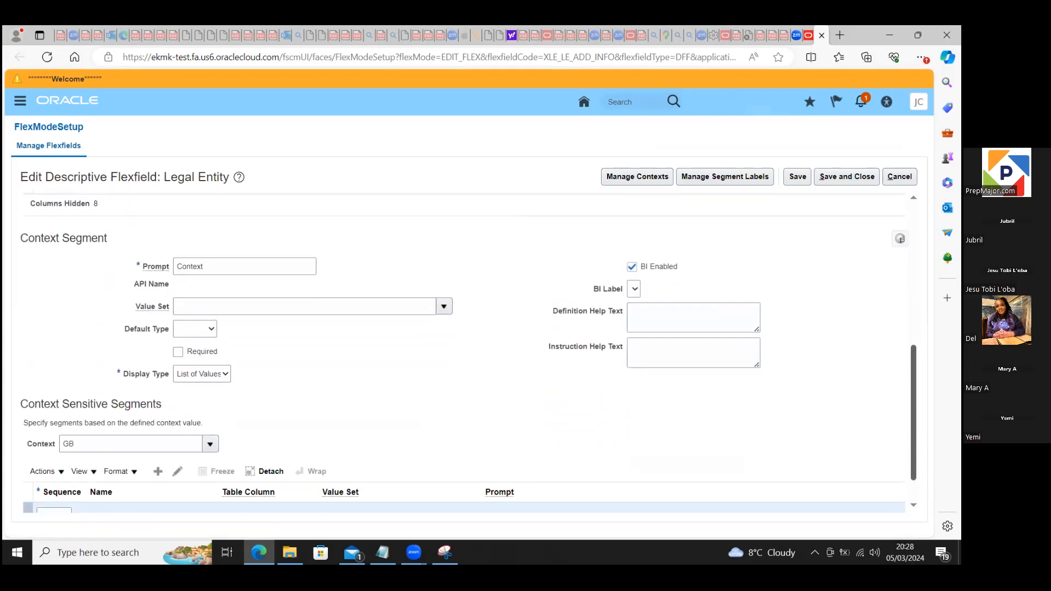
click(225, 375)
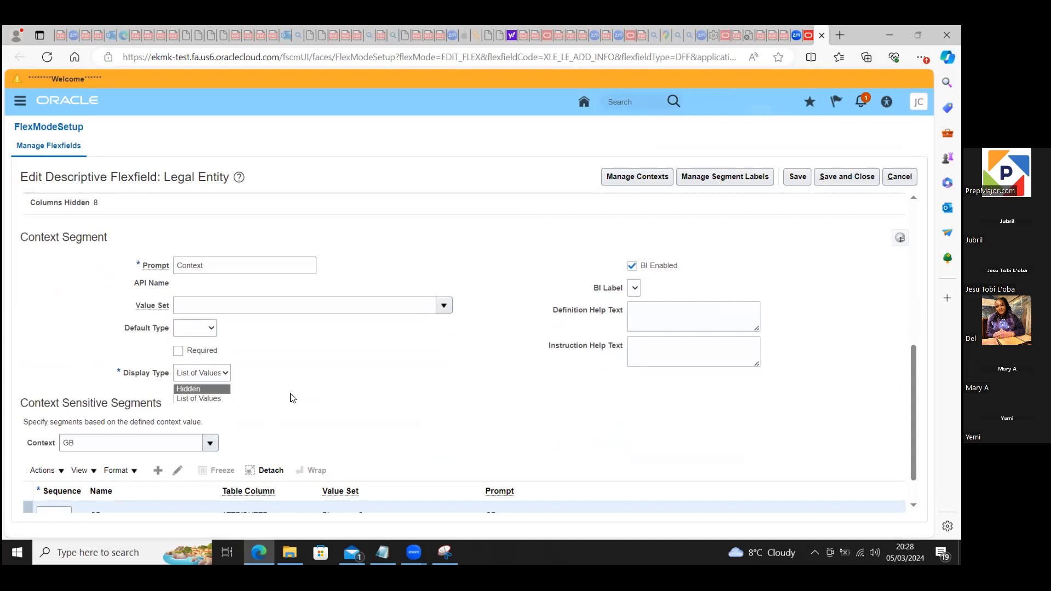
click(346, 380)
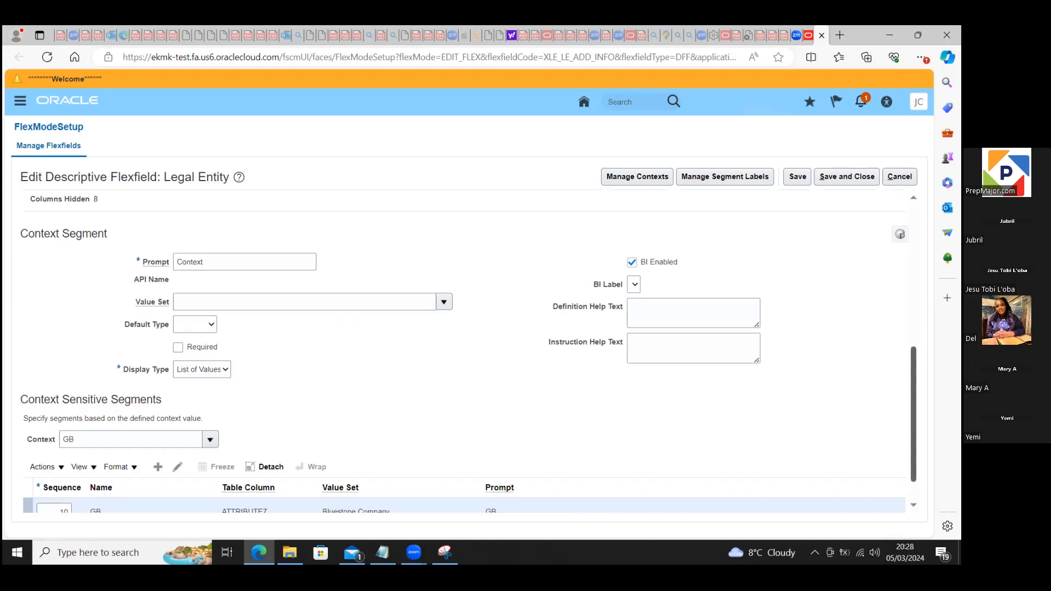
Step: Create a context-sensitive segment under the GB context with name AU, code AU and data type Character
scroll(560, 475, down, 1)
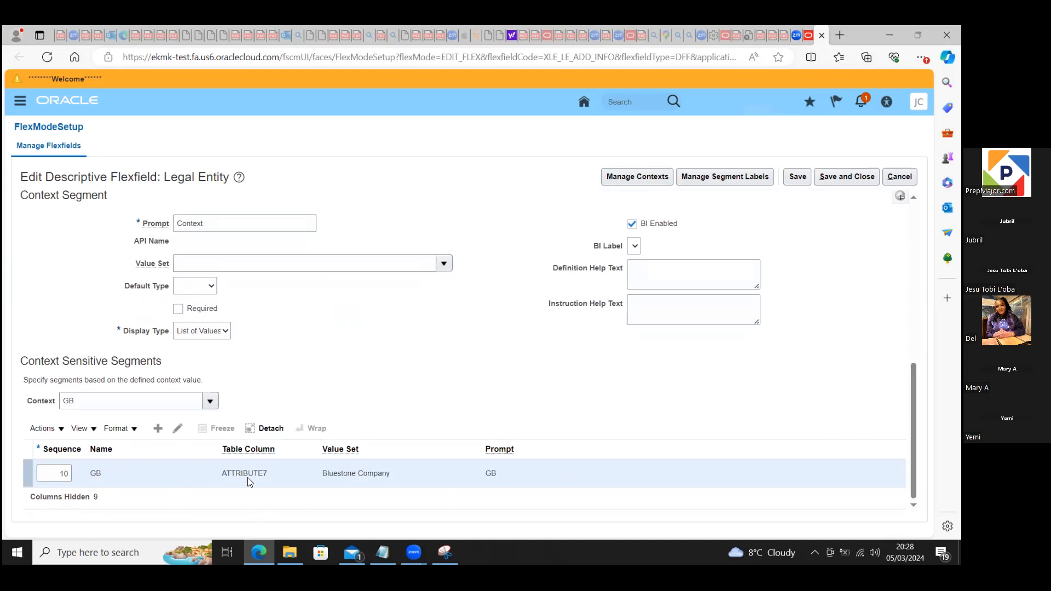
click(158, 430)
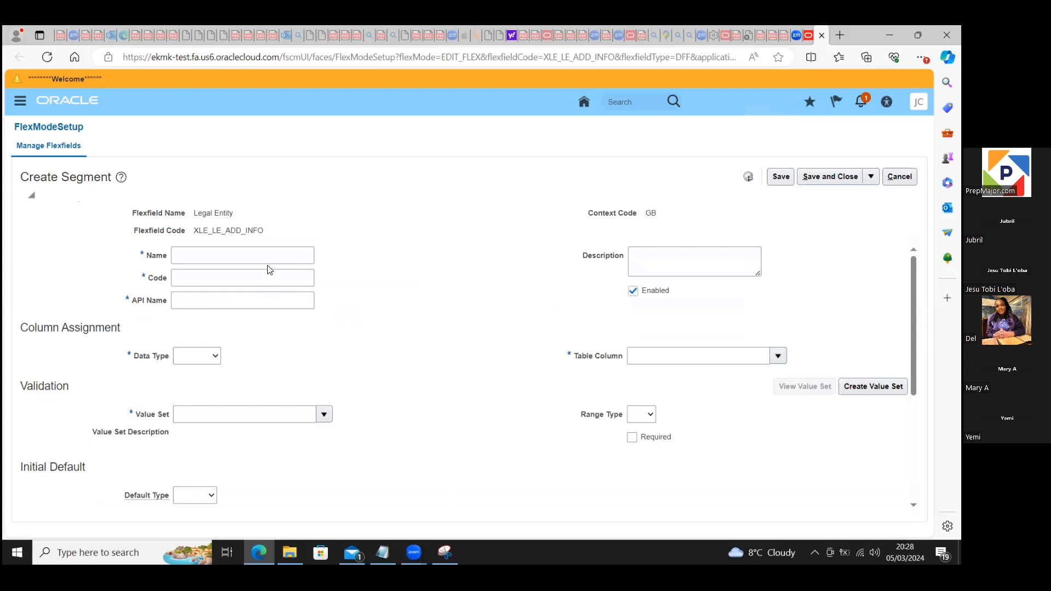
click(264, 254)
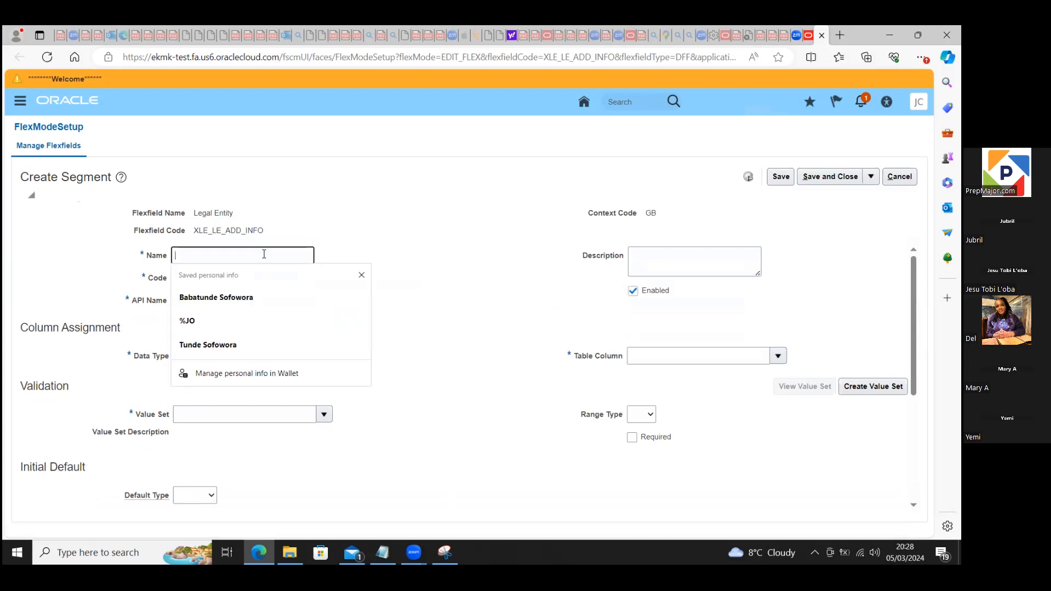
text(AU)
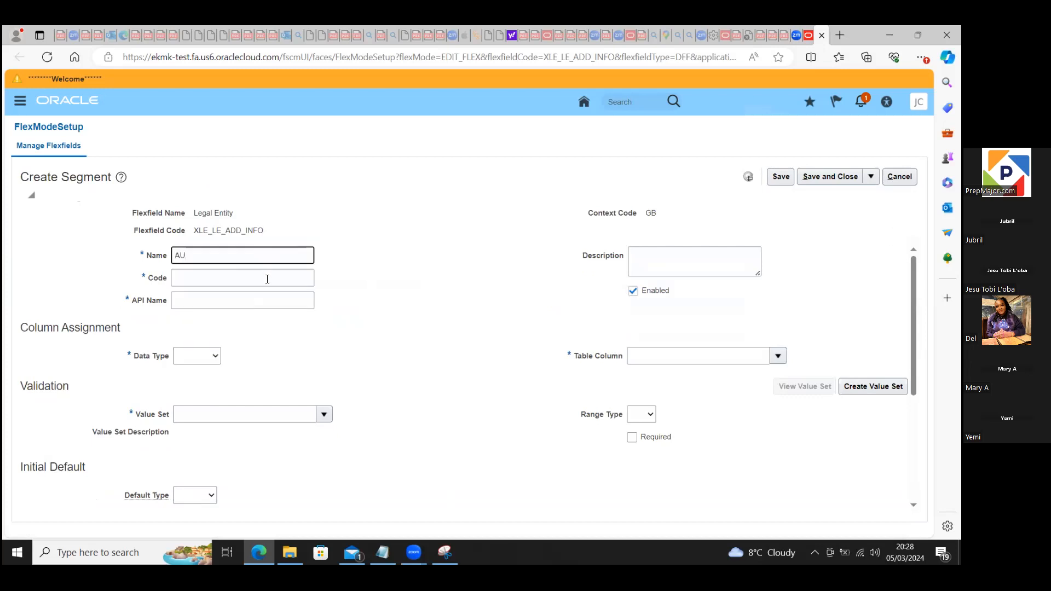
click(256, 277)
text(AUAU)
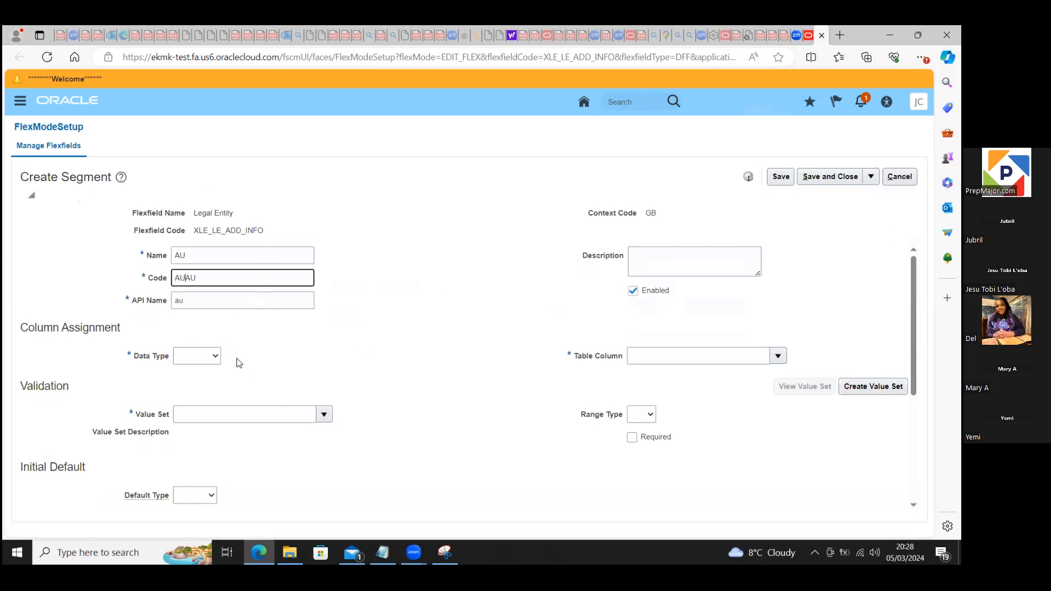
click(216, 358)
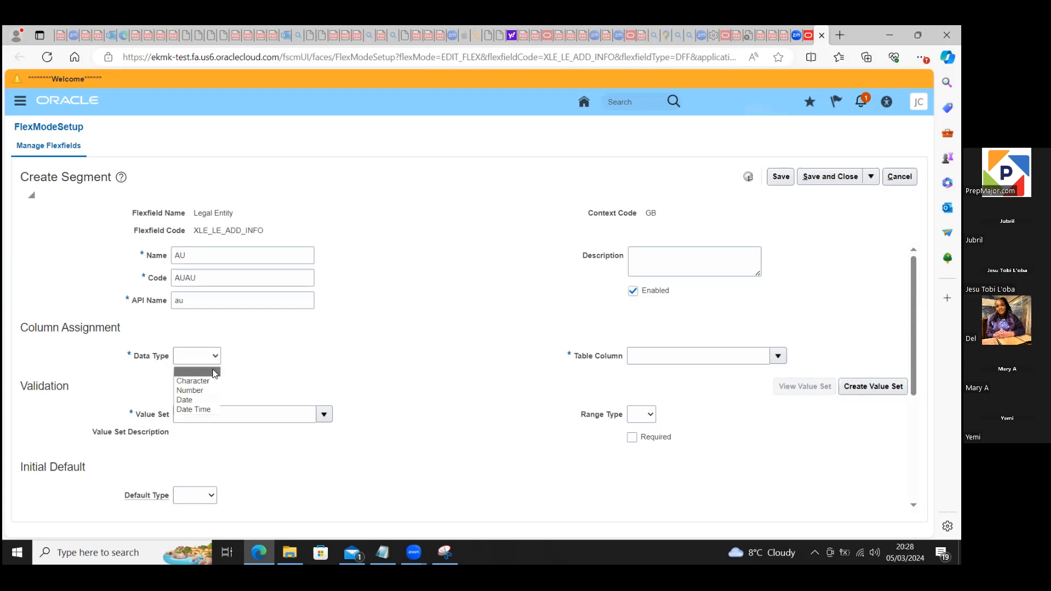
click(199, 385)
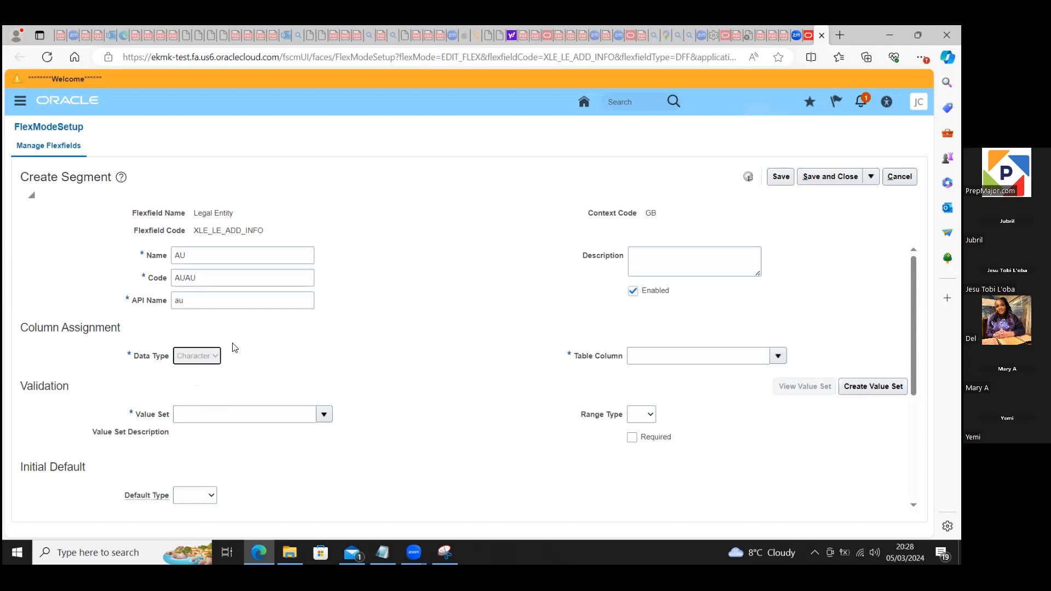
click(203, 278)
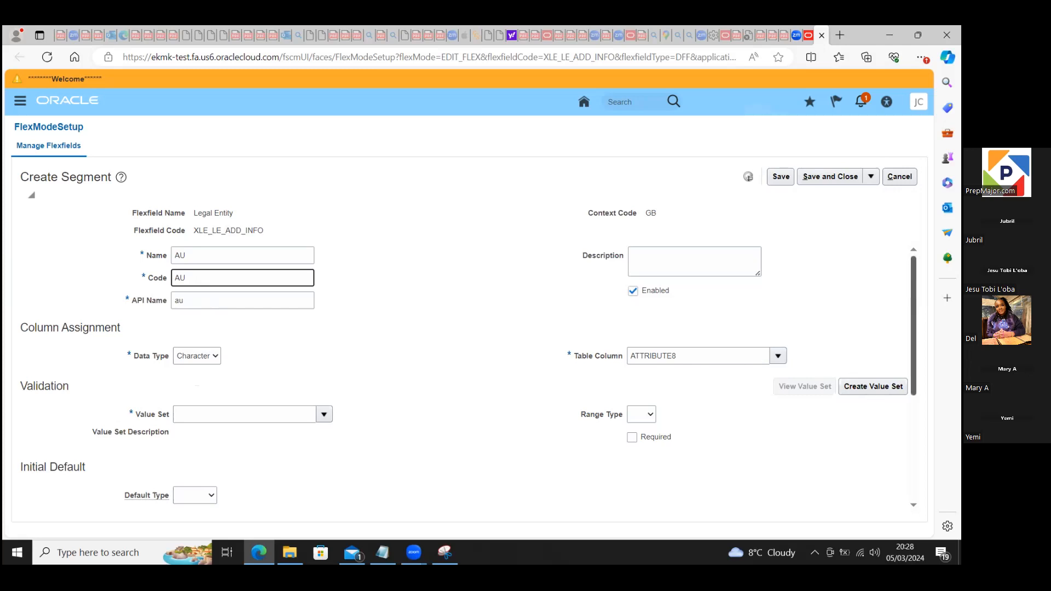
Step: Search the value sets for "blue" and assign Bluestone Company as the segment's value set
scroll(428, 328, down, 3)
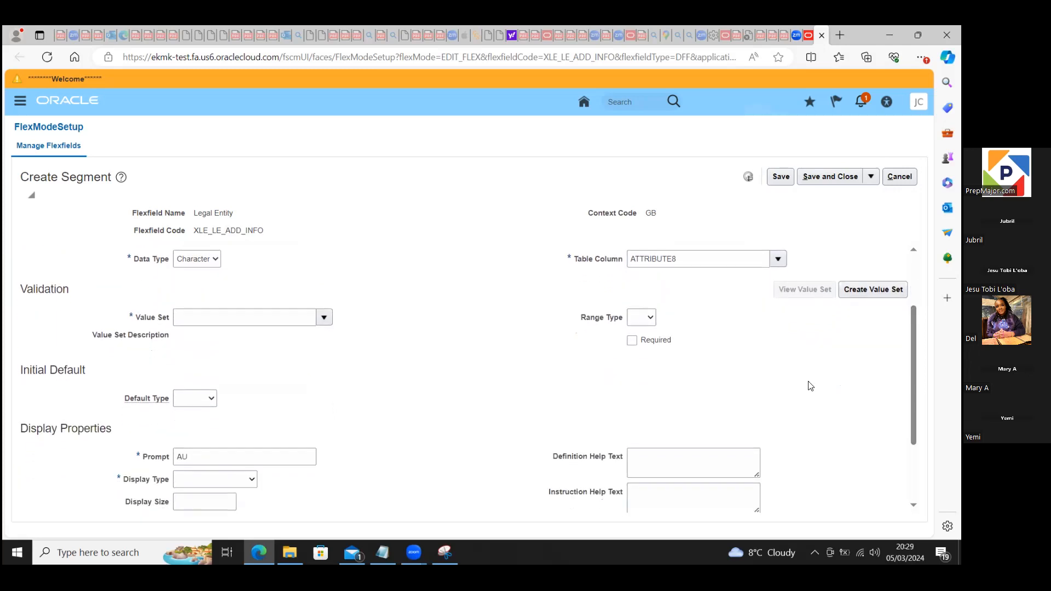
click(323, 318)
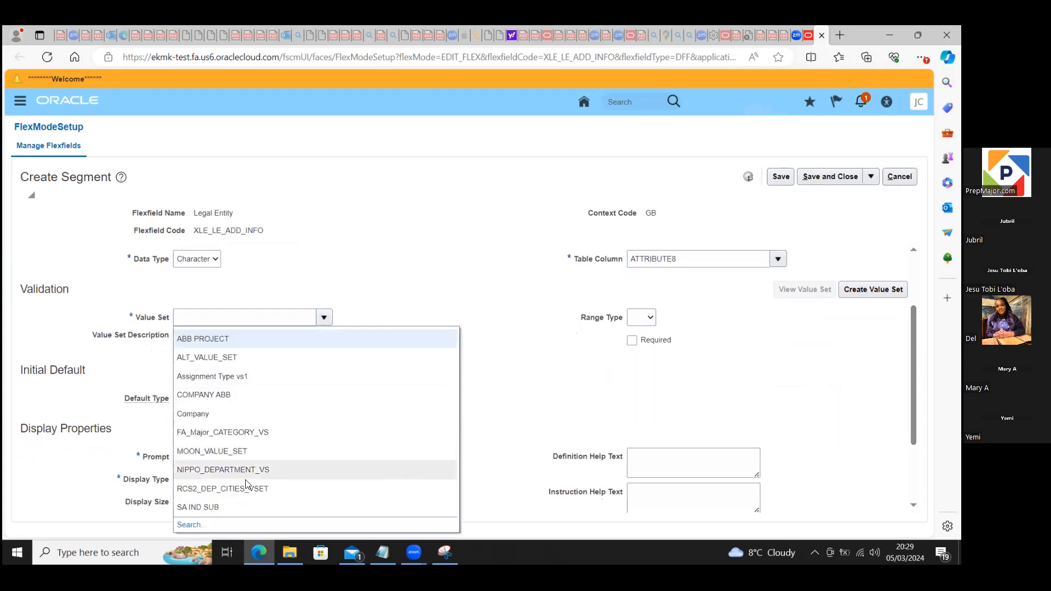
click(190, 524)
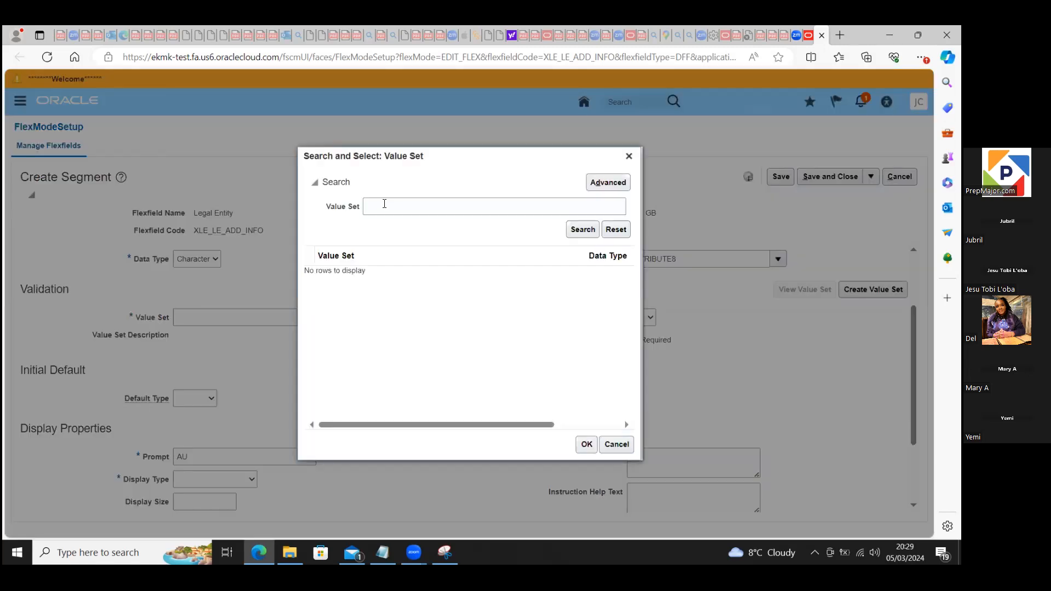
click(384, 203)
text(blue)
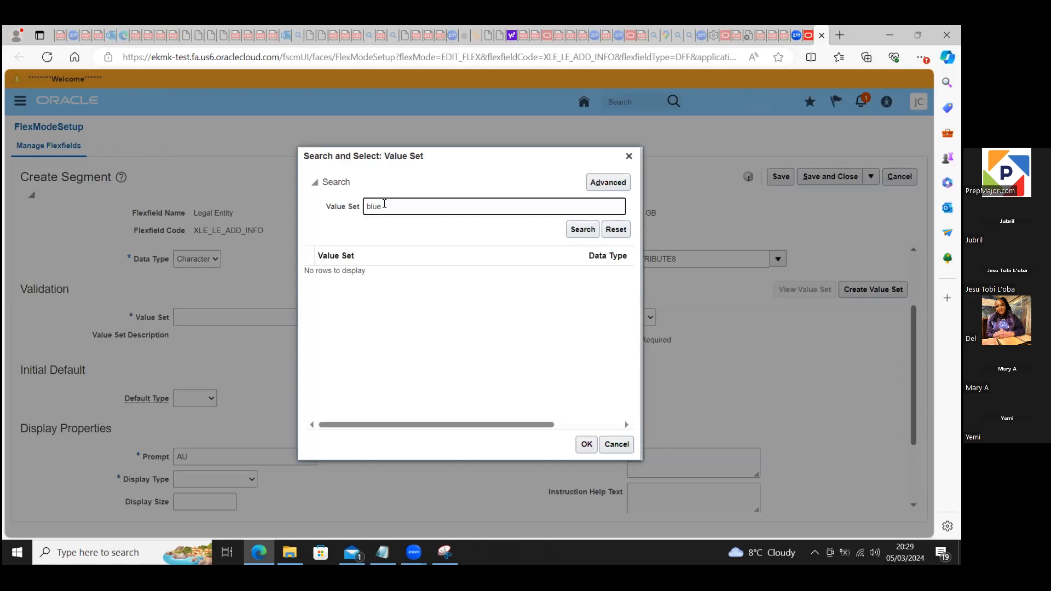
click(585, 230)
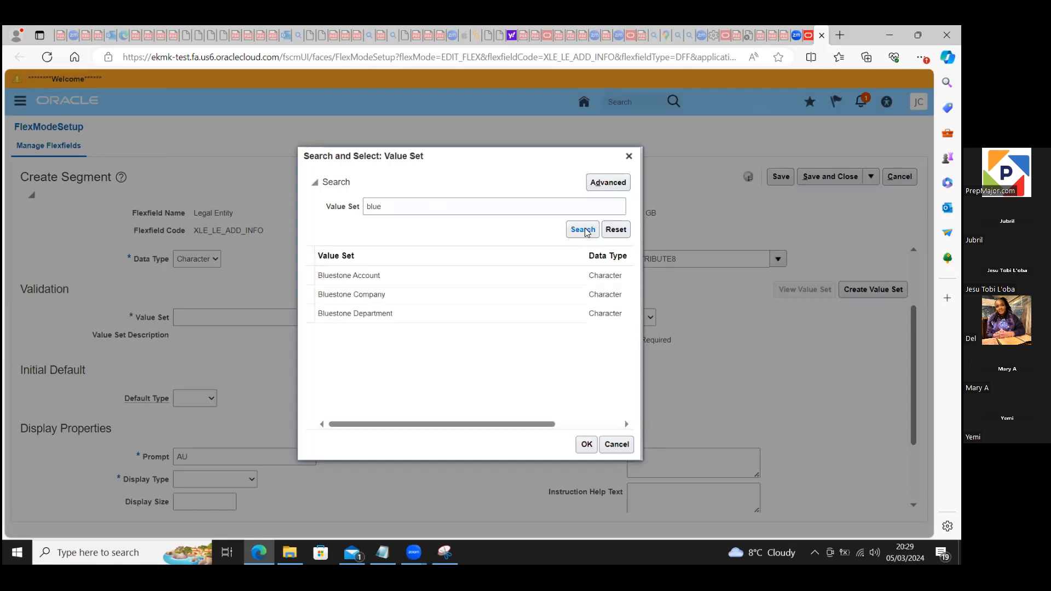
click(382, 296)
click(584, 442)
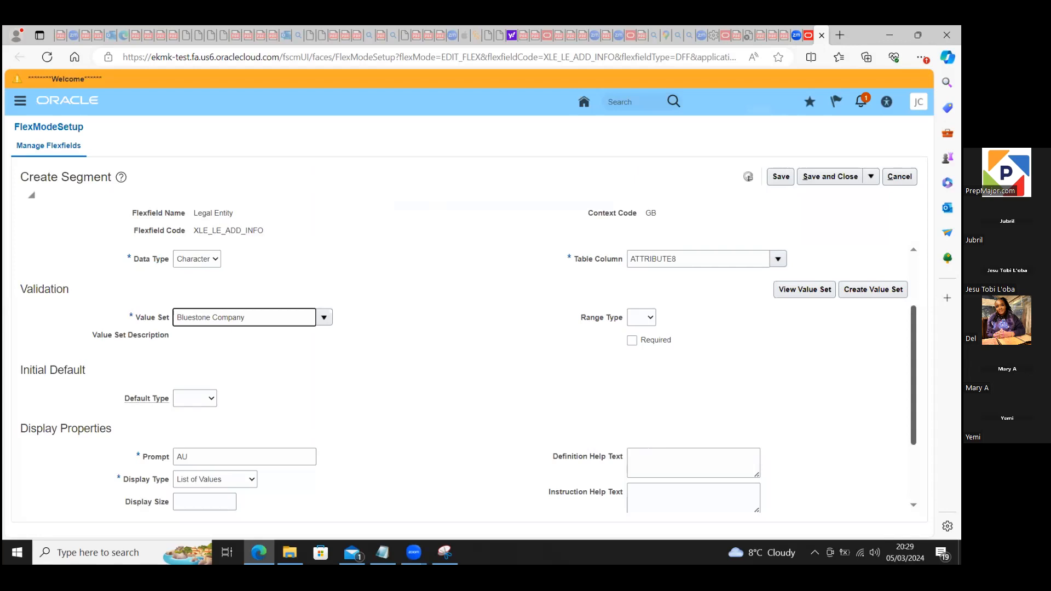
Step: Check the AU segment's remaining default and display settings, and save and close the segment
drag(906, 355, 920, 394)
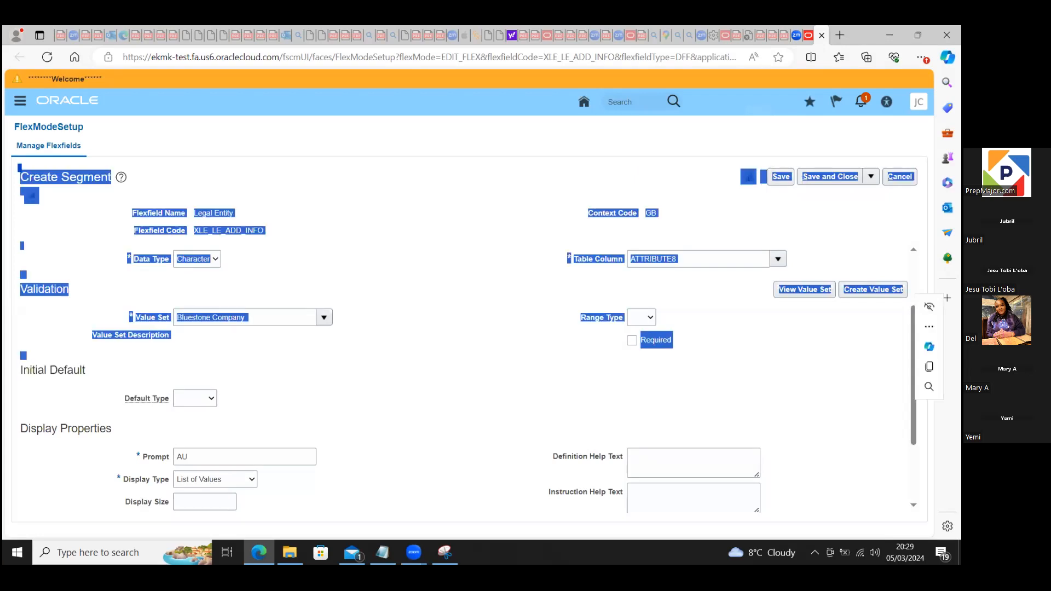
click(855, 373)
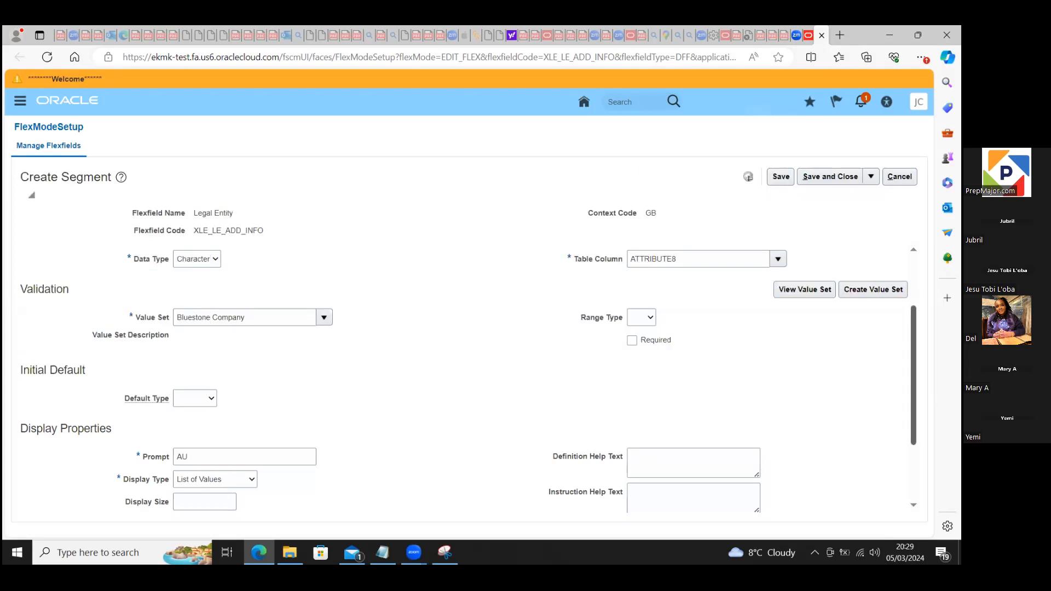
scroll(913, 378, down, 2)
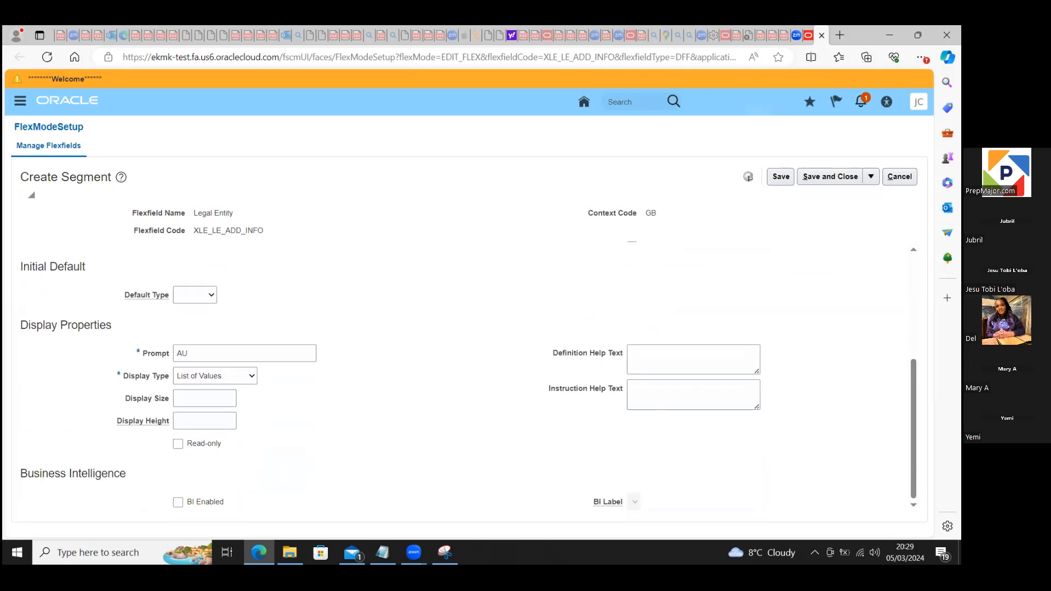
scroll(466, 378, up, 3)
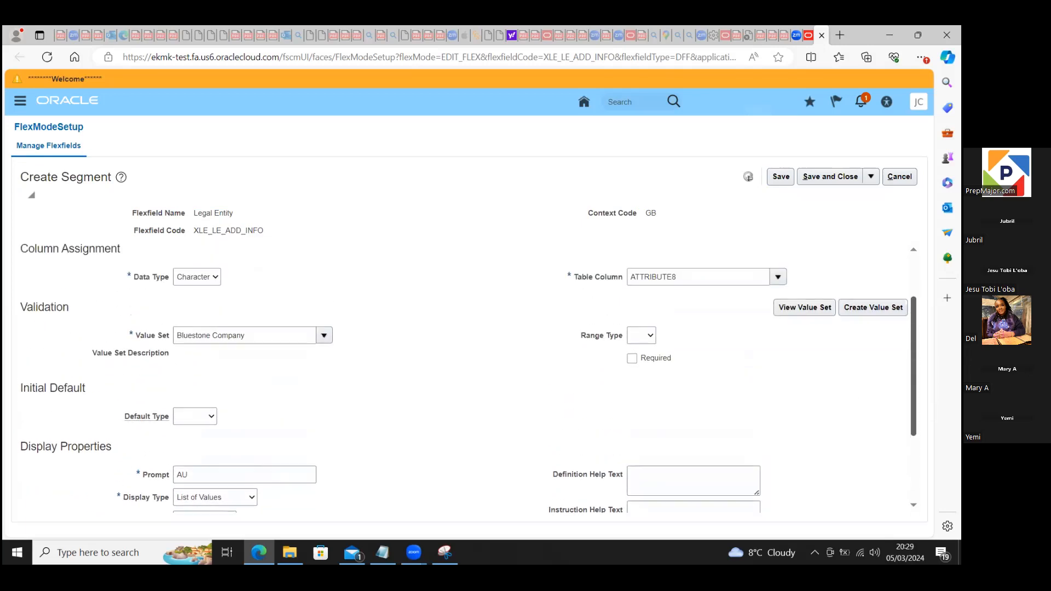
scroll(465, 378, up, 1)
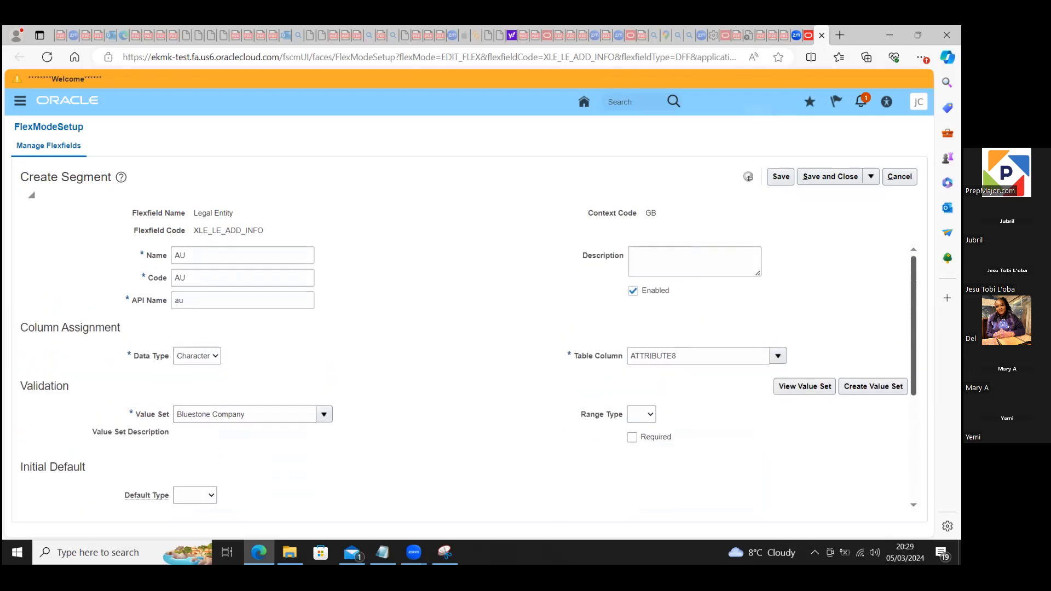
click(816, 178)
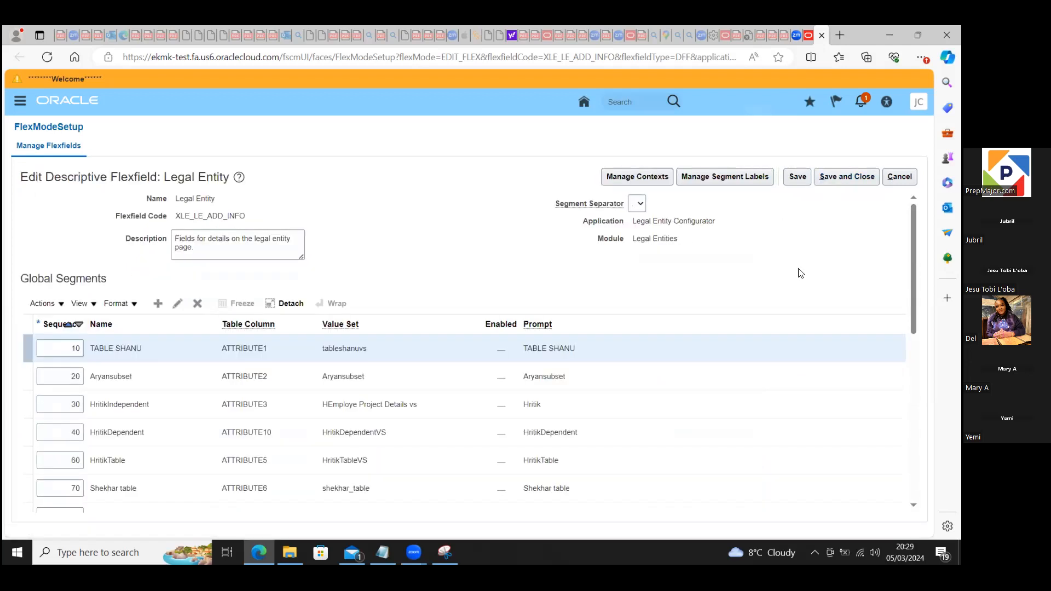
Step: Save and close the Legal Entity flexfield with its new AU segment, and deploy it
scroll(68, 324, down, 10)
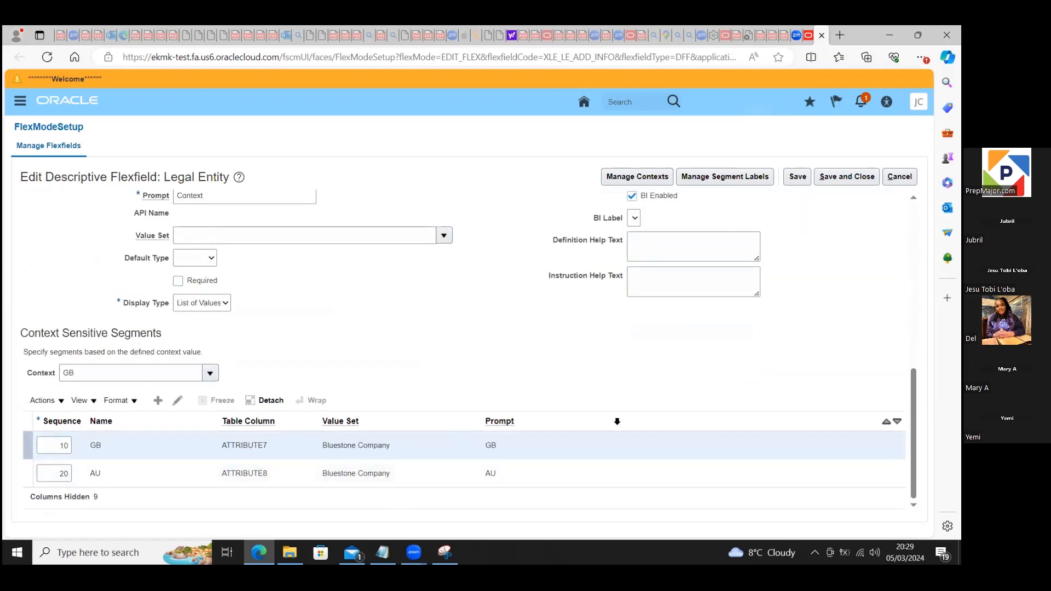
scroll(465, 350, up, 10)
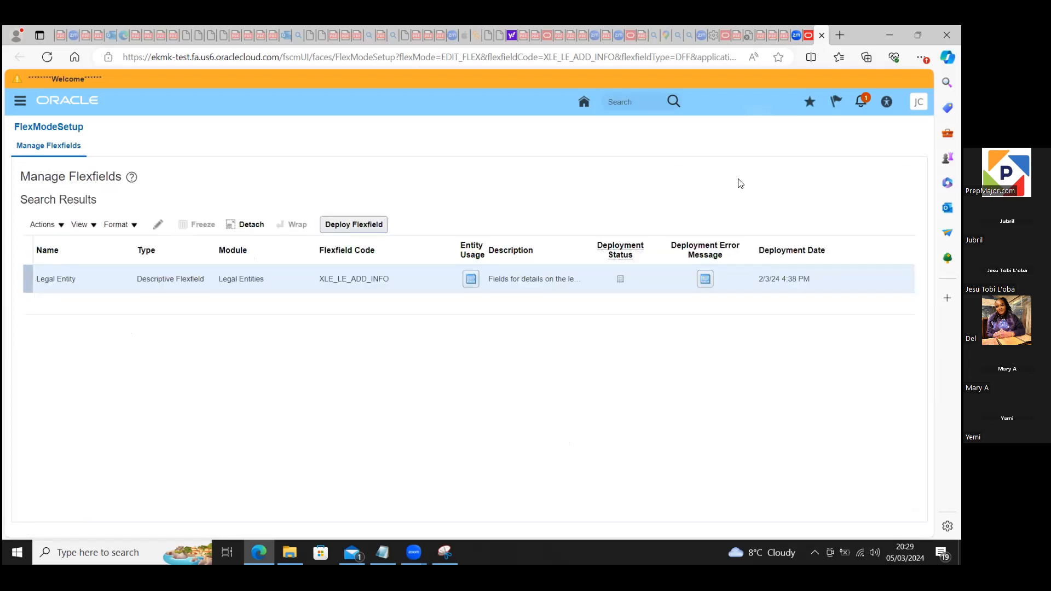
click(346, 226)
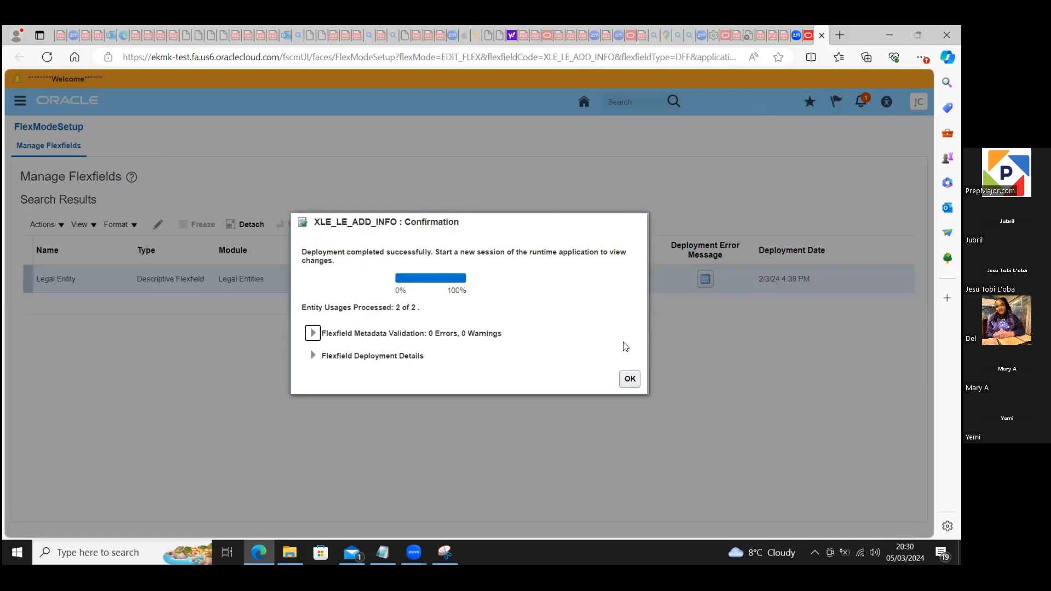
click(630, 380)
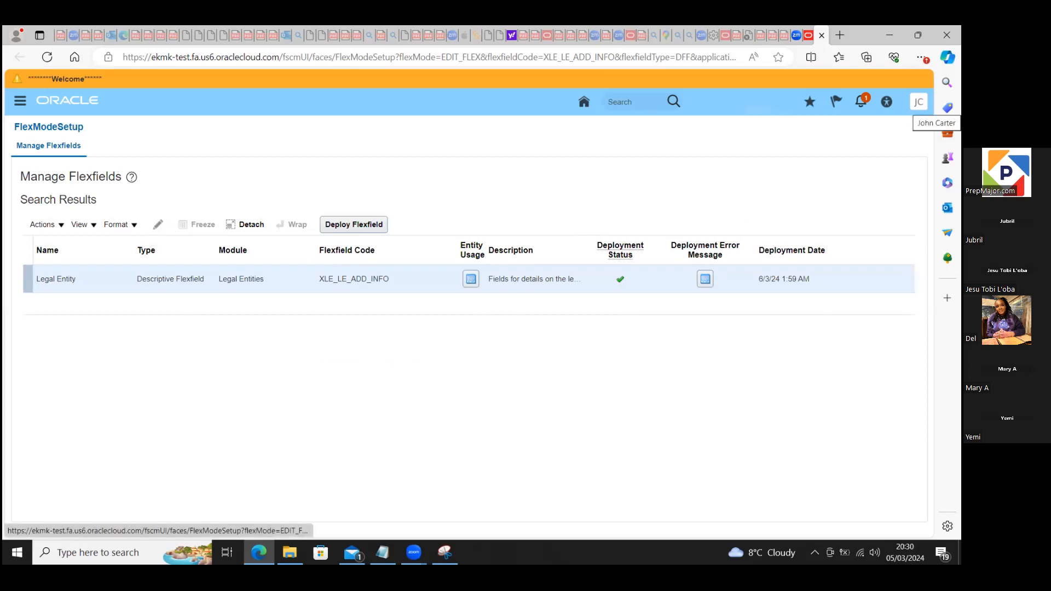
Step: Leave the flexfield deployment page and return to the Setup and Maintenance work area
click(918, 101)
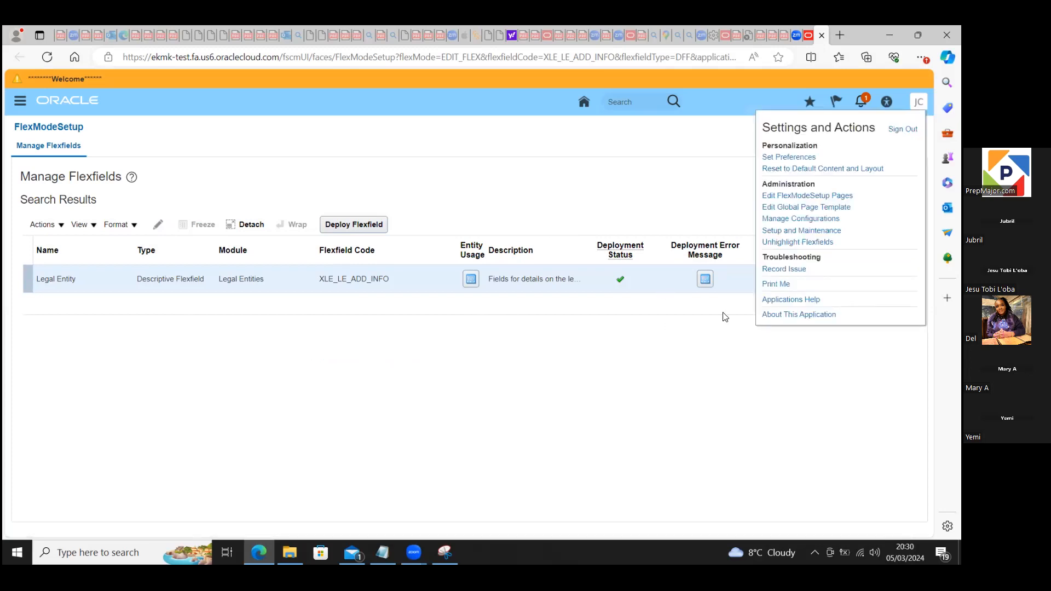
click(688, 371)
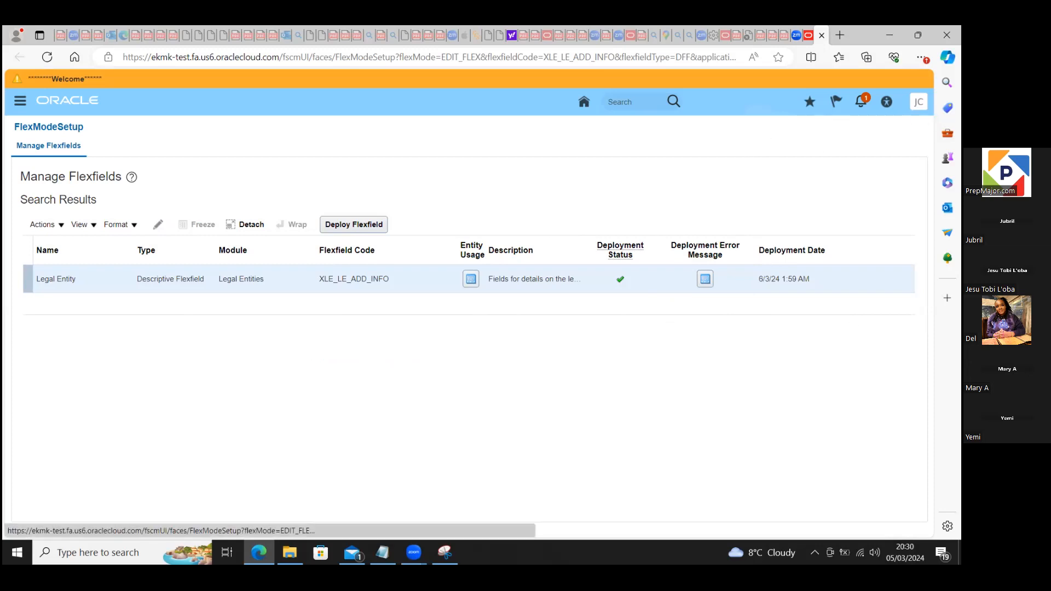
click(918, 101)
click(802, 231)
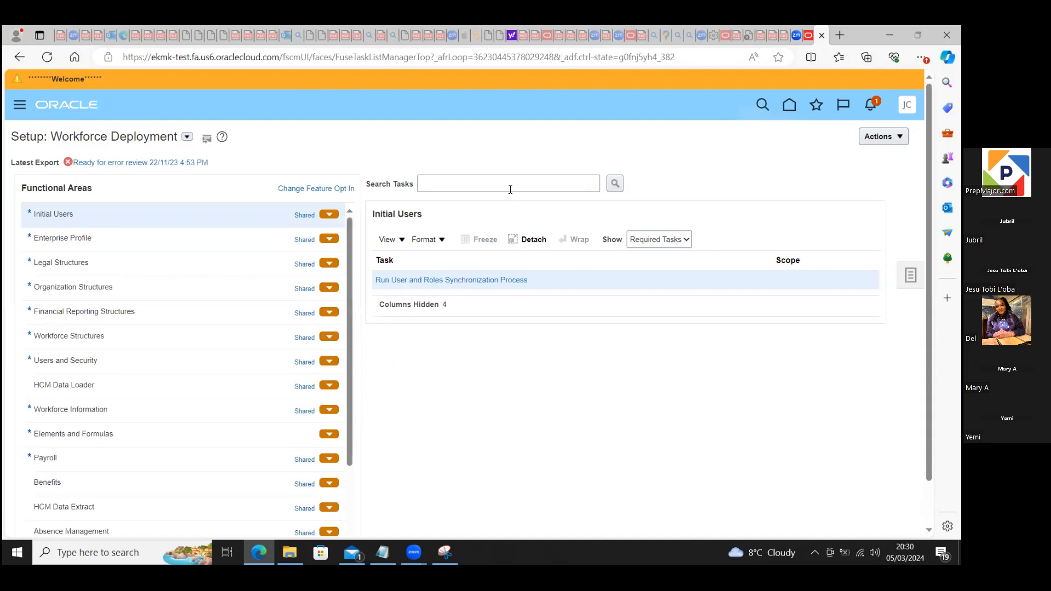
Step: Search the setup tasks for "manage%legal%" and go to the Manage Legal Entity task in Legal Structures
click(504, 181)
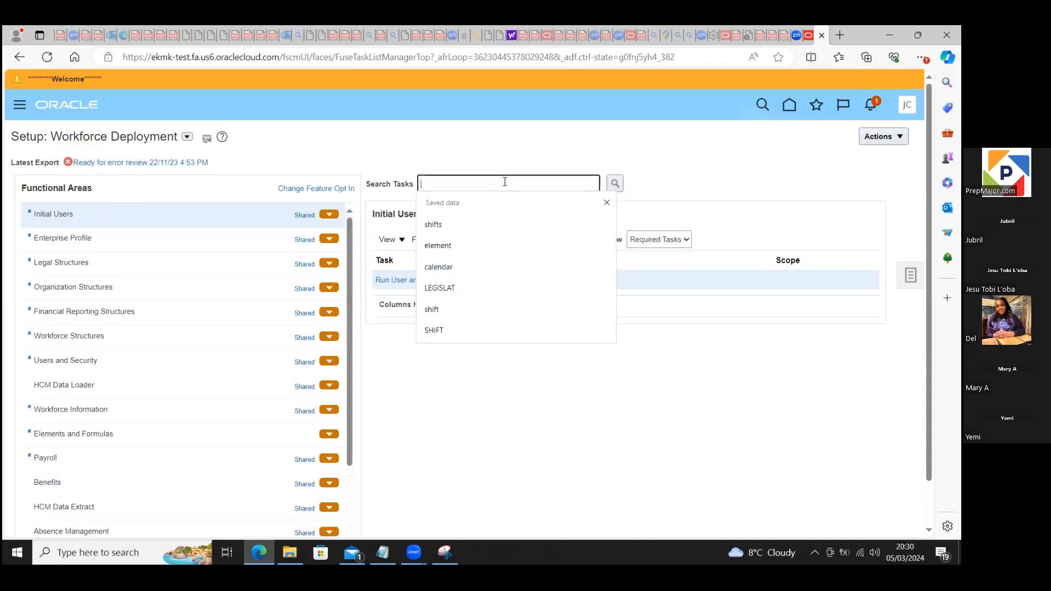
text(manage)
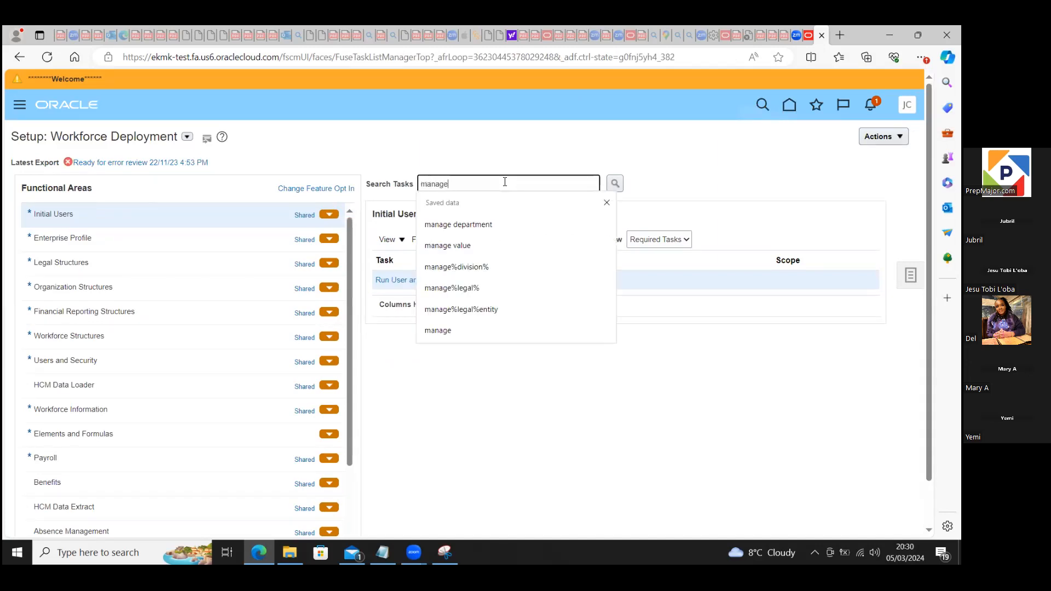
text(%legal%)
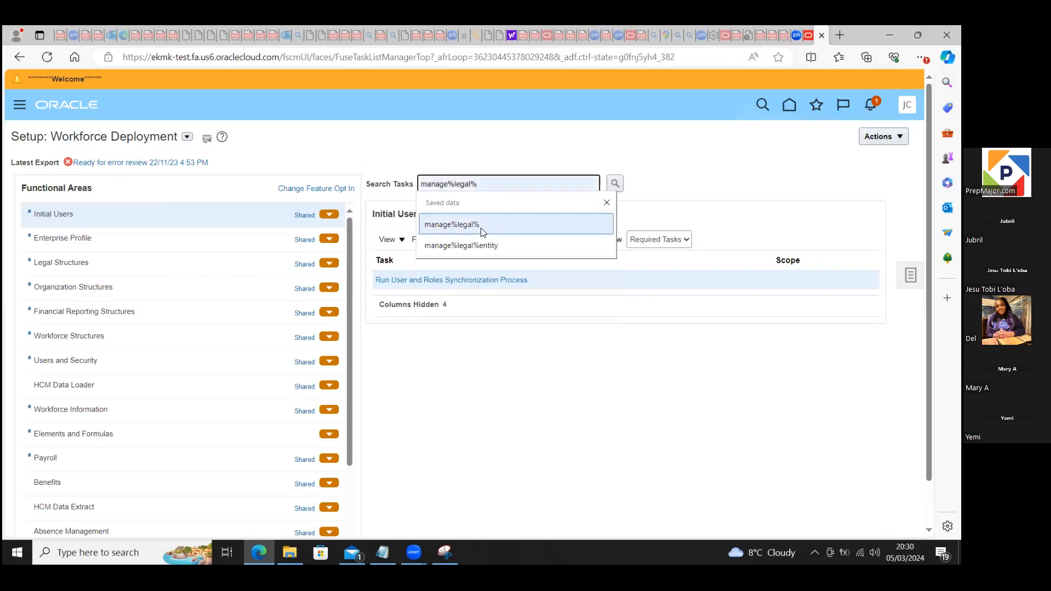
click(452, 224)
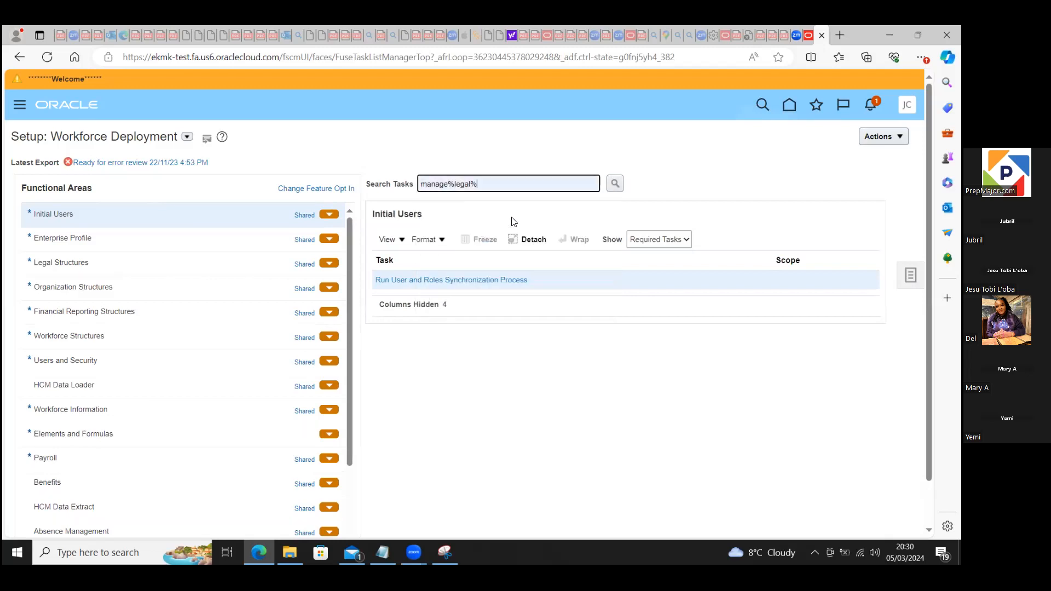
click(612, 186)
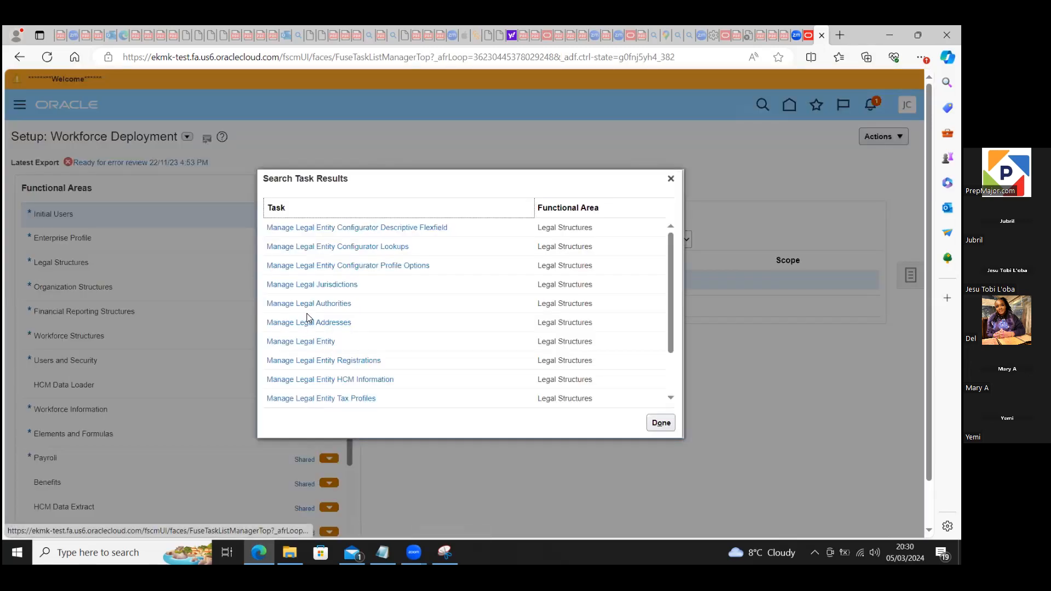
click(308, 341)
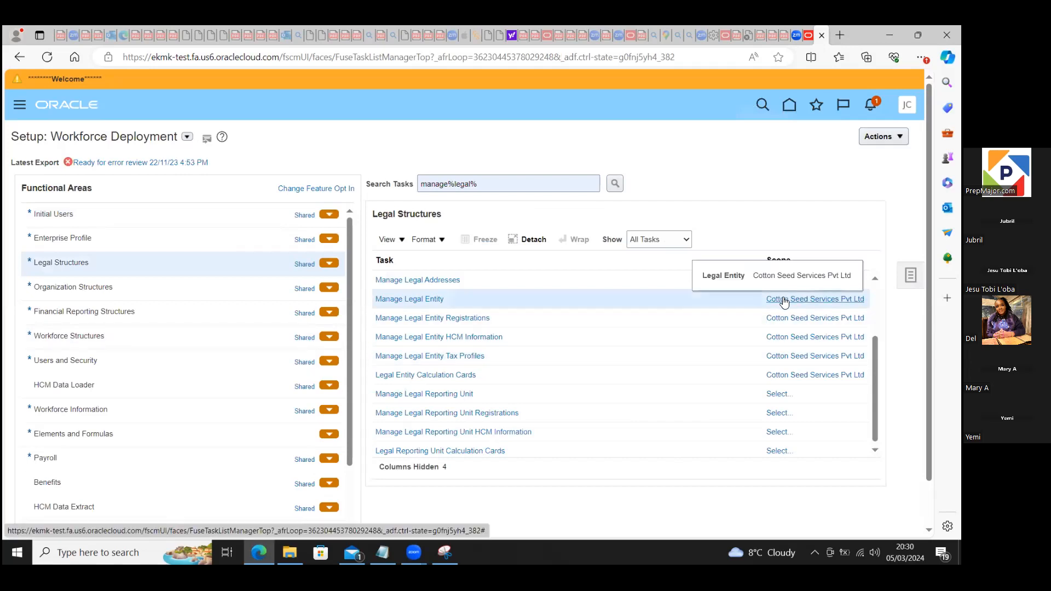
Step: Set the Manage Legal Entity scope to Create New, go to the task, and start a new legal entity
click(784, 301)
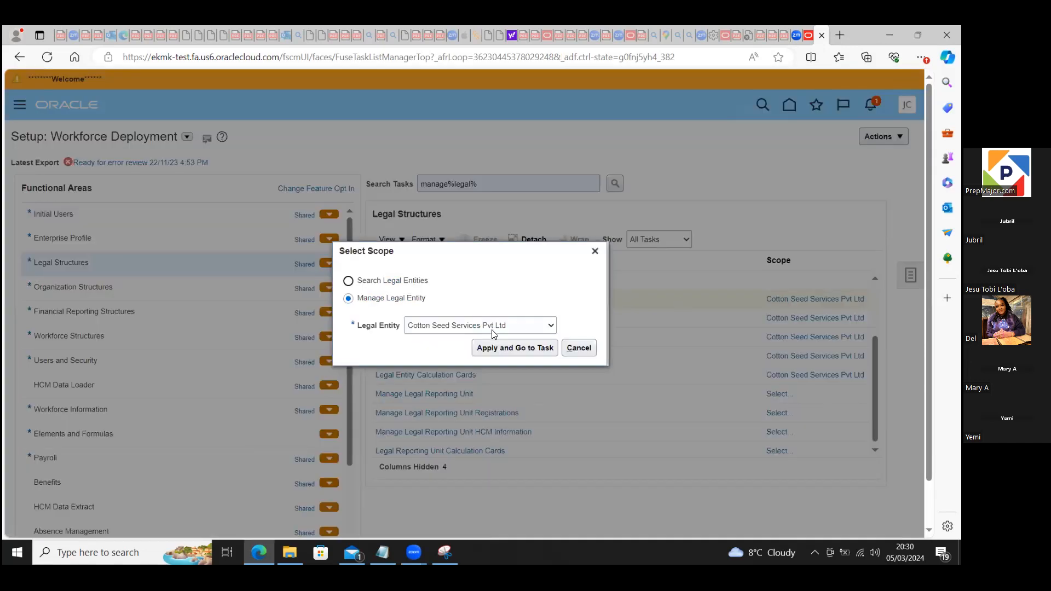
click(550, 325)
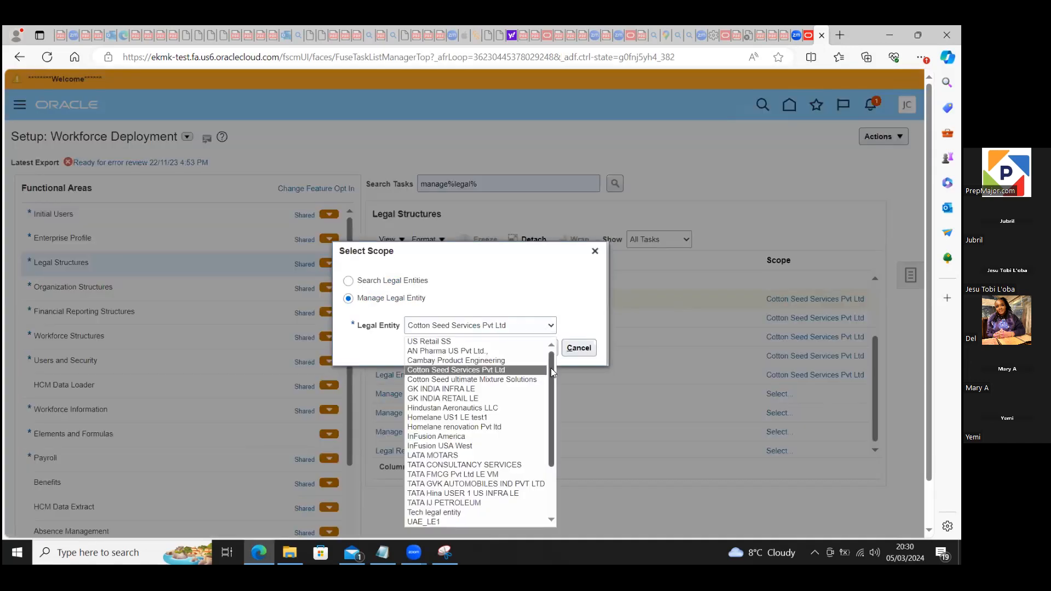
scroll(555, 416, down, 3)
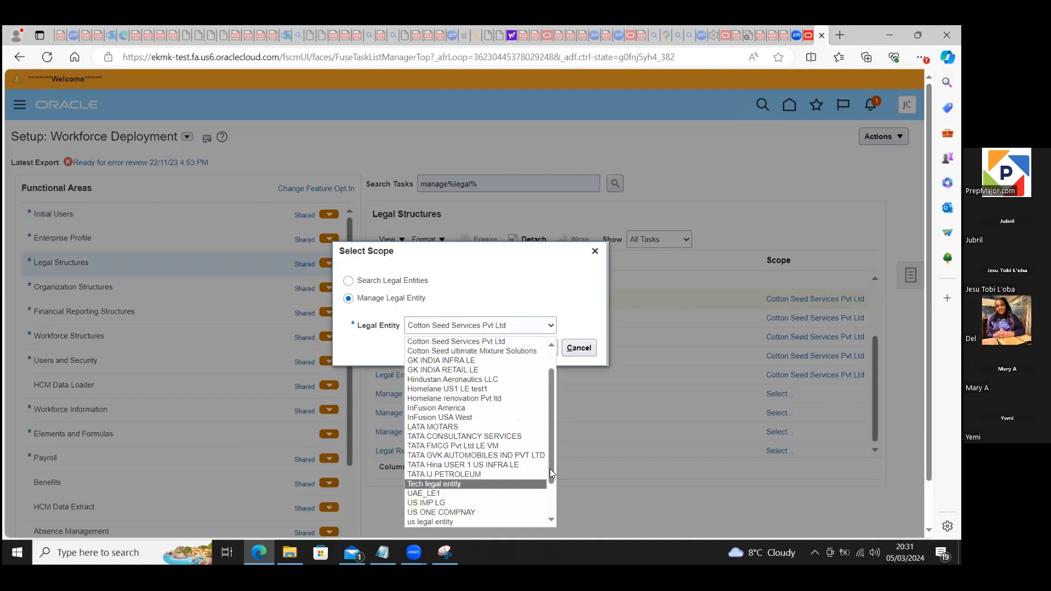
drag(553, 457, 552, 501)
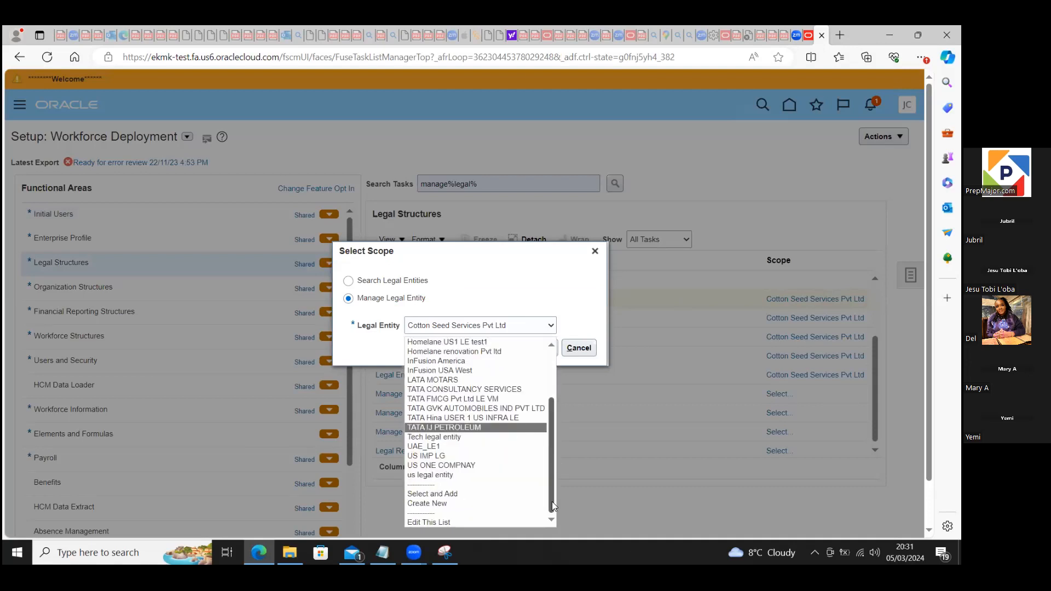
click(467, 503)
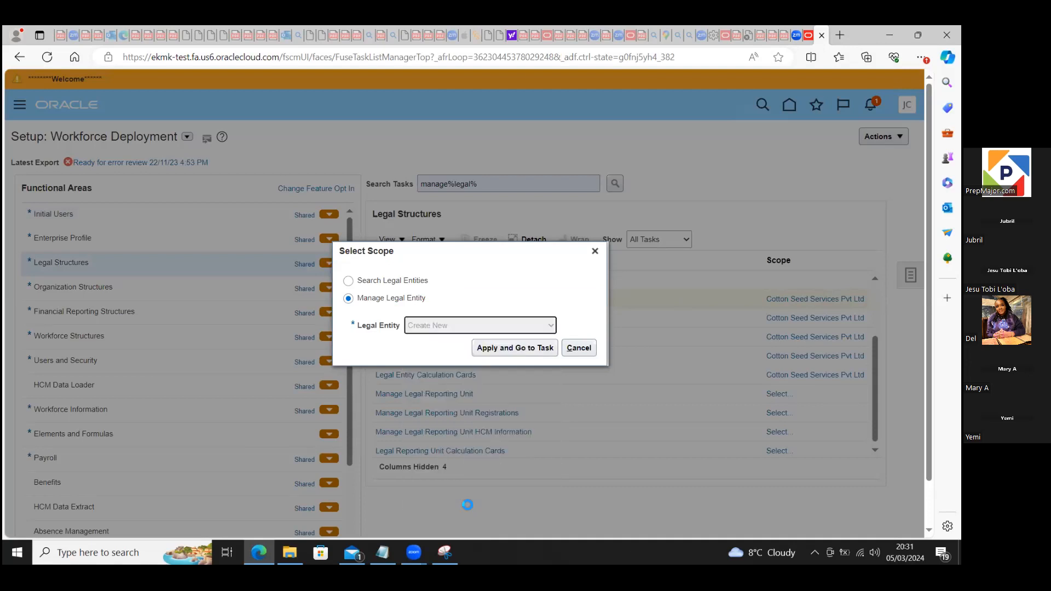
click(509, 347)
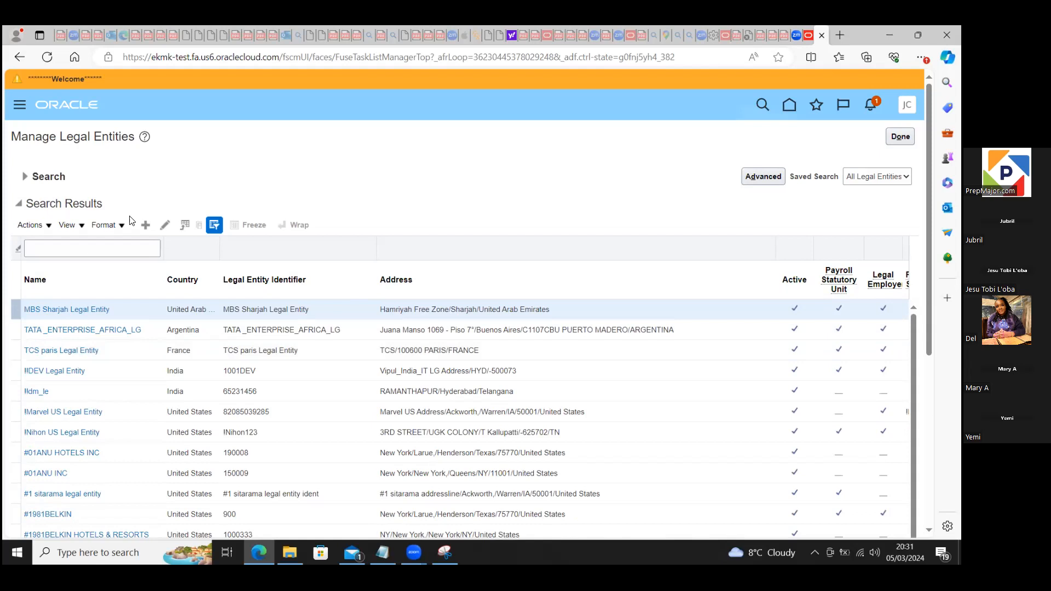
click(146, 229)
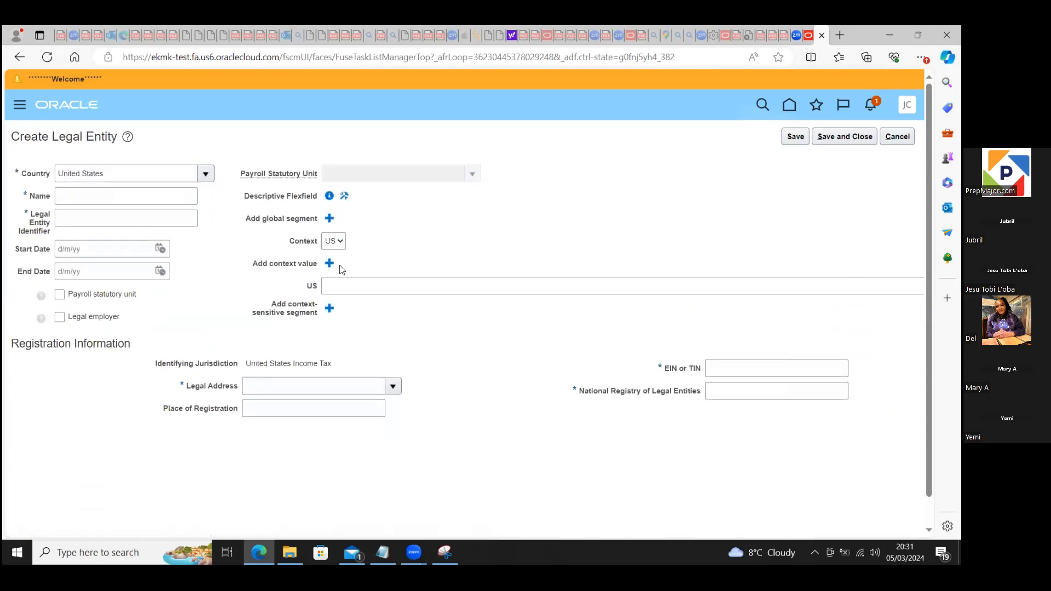
Step: Check the context values offered for the legal entity and turn off flexfield highlighting
click(342, 245)
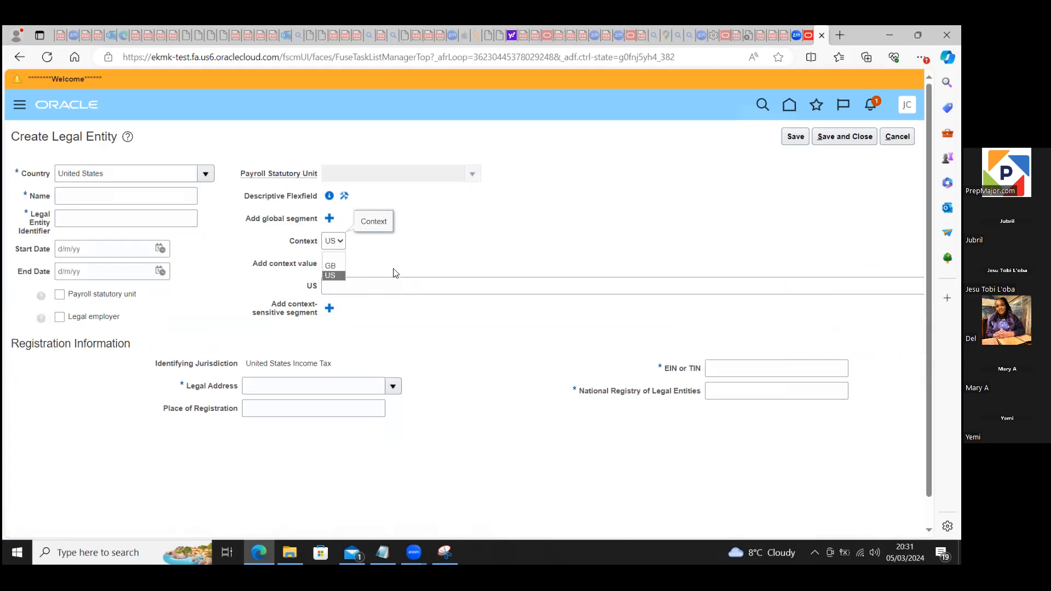
click(432, 259)
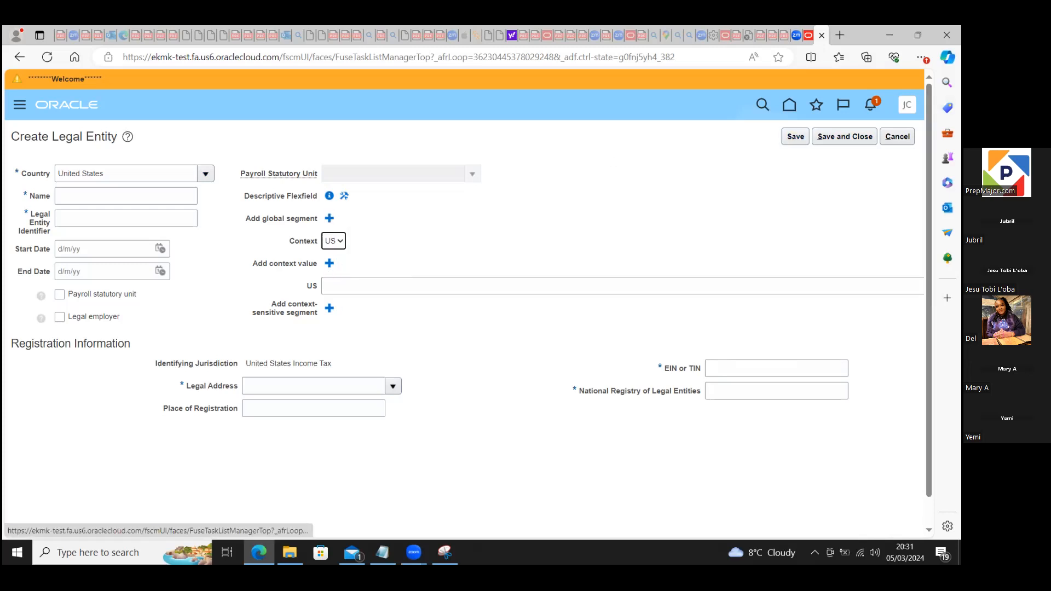
click(907, 104)
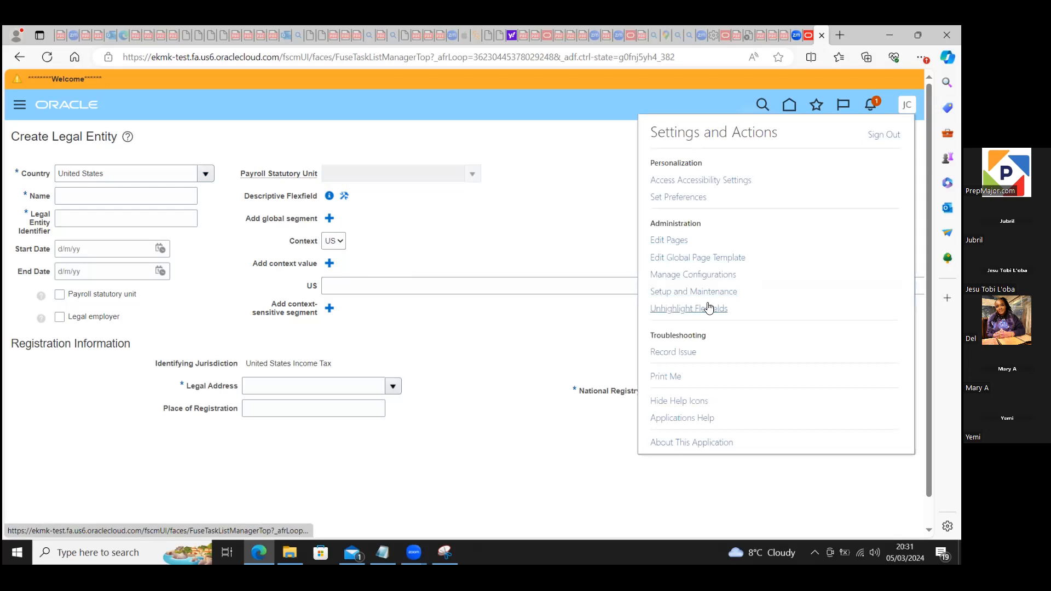
click(691, 310)
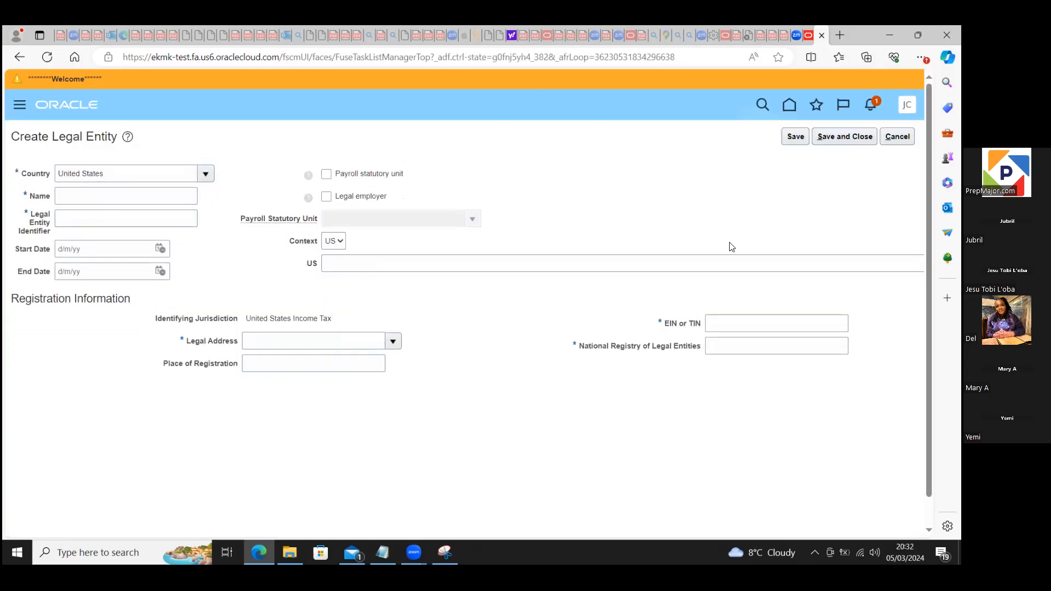
Step: Set the new legal entity's country to United Kingdom and its name to BlueSky Citadel LE
click(206, 174)
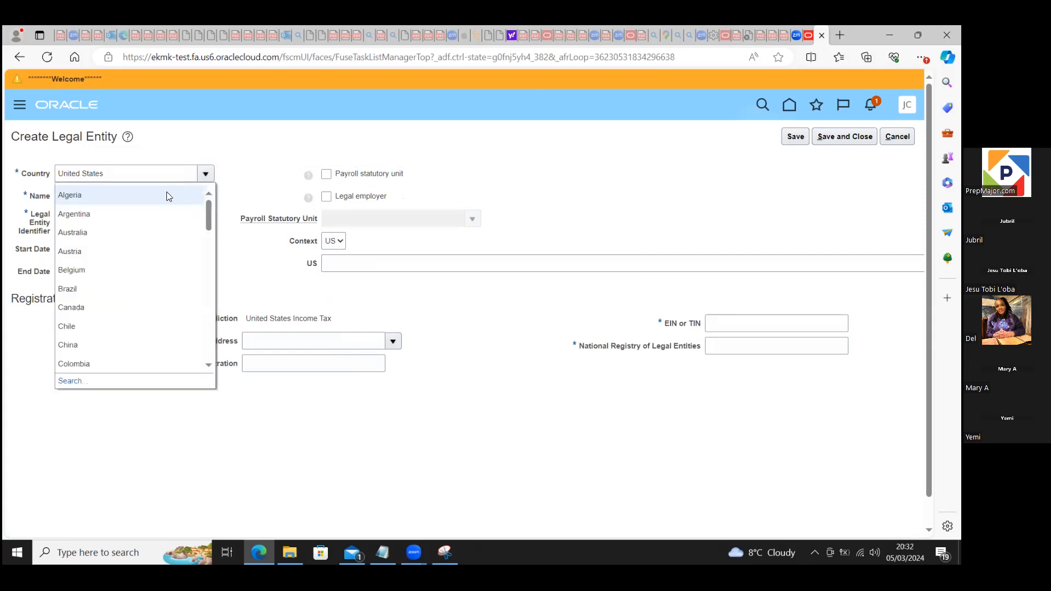
drag(209, 216, 216, 365)
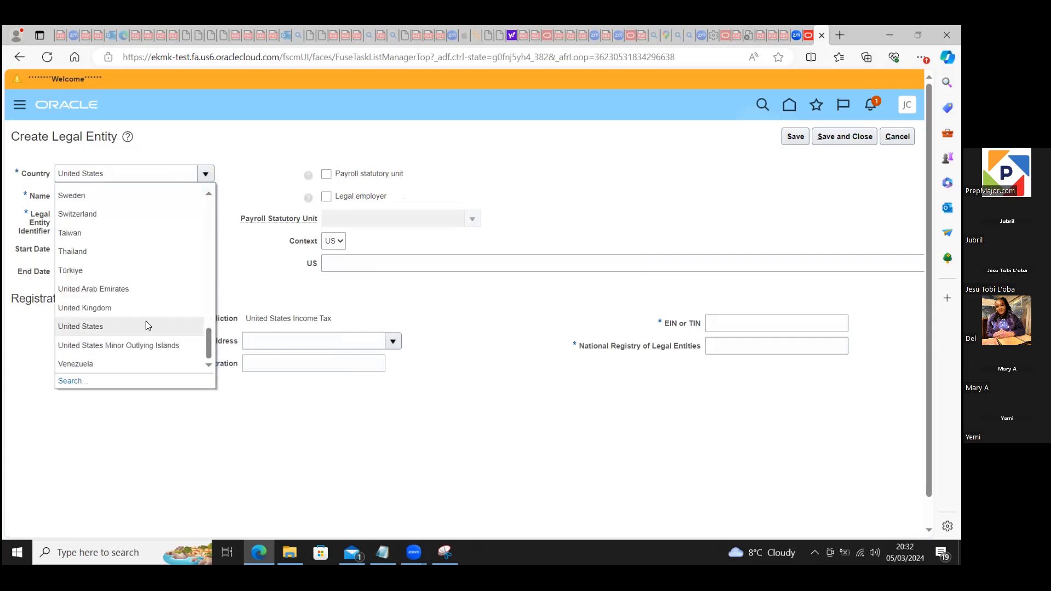
click(137, 308)
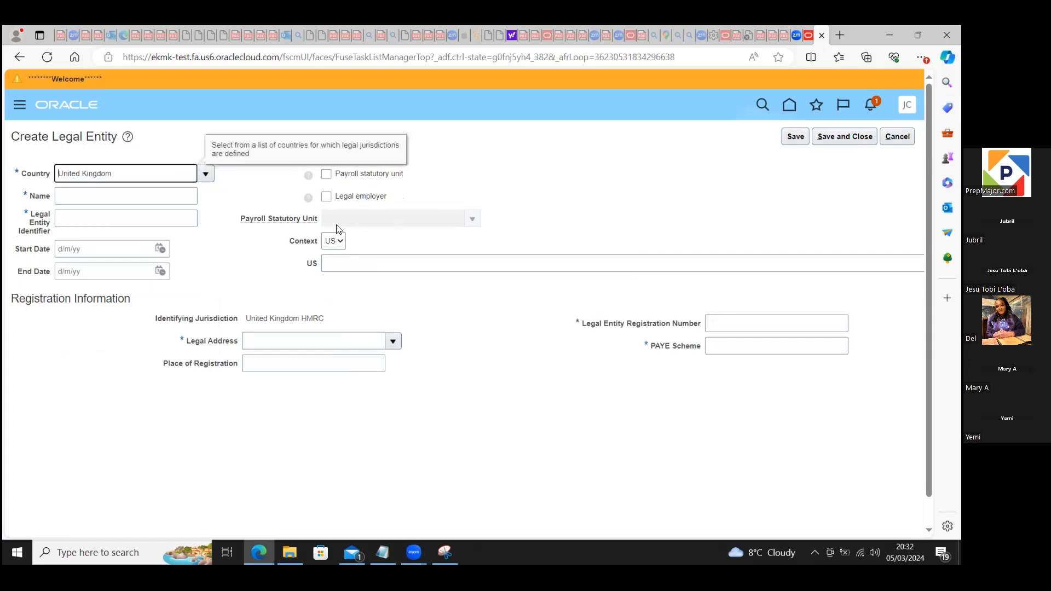
click(135, 194)
text(B)
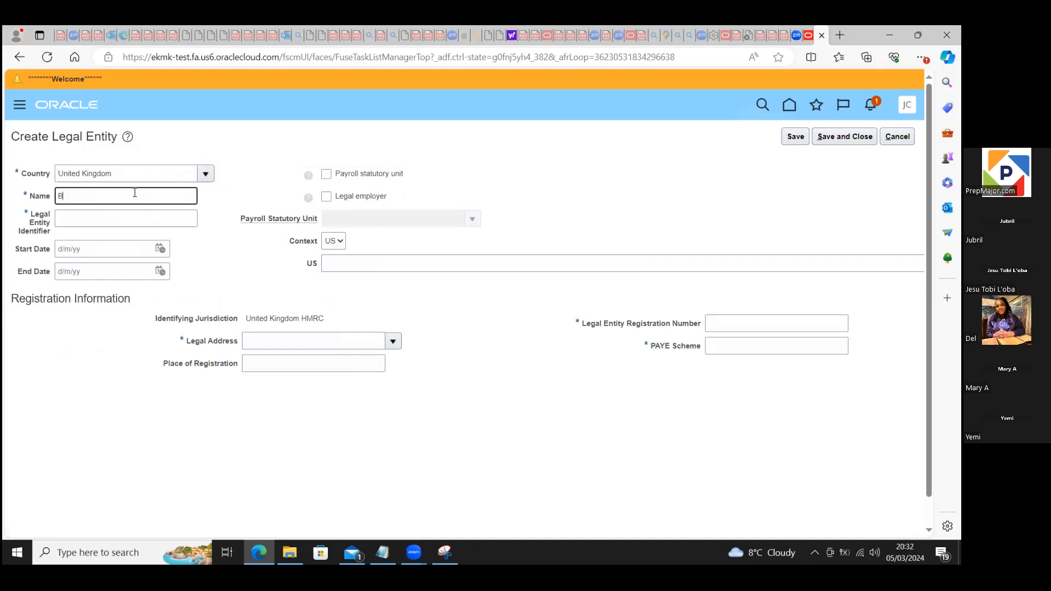
text(lueS)
text(ky)
text( C)
text(itr)
text(adel)
text( LE)
Step: Enter the legal entity identifier and set the start date to 1/1/24
click(110, 215)
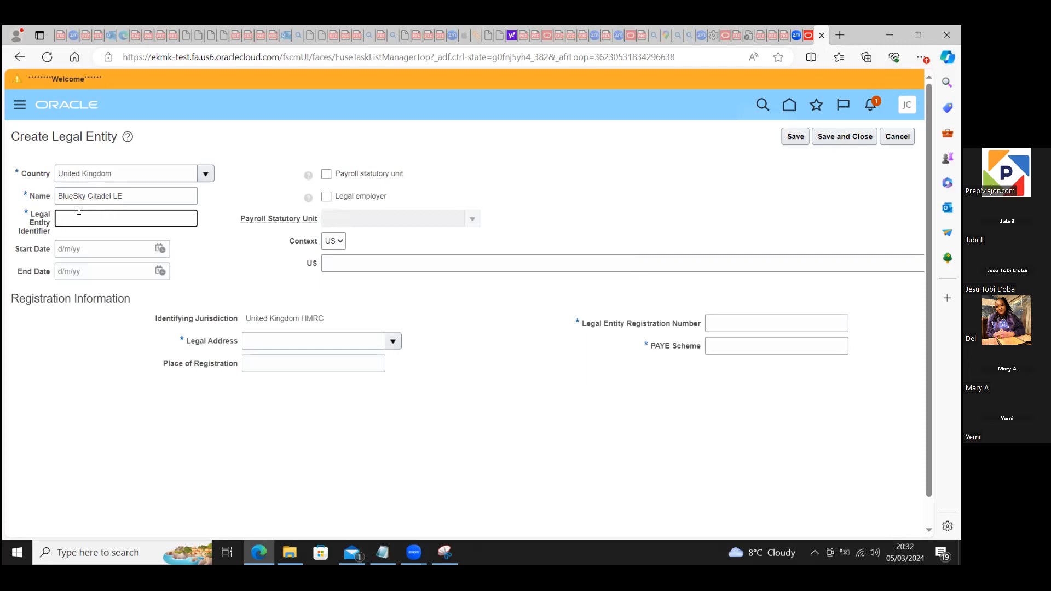
text(323232323)
click(85, 250)
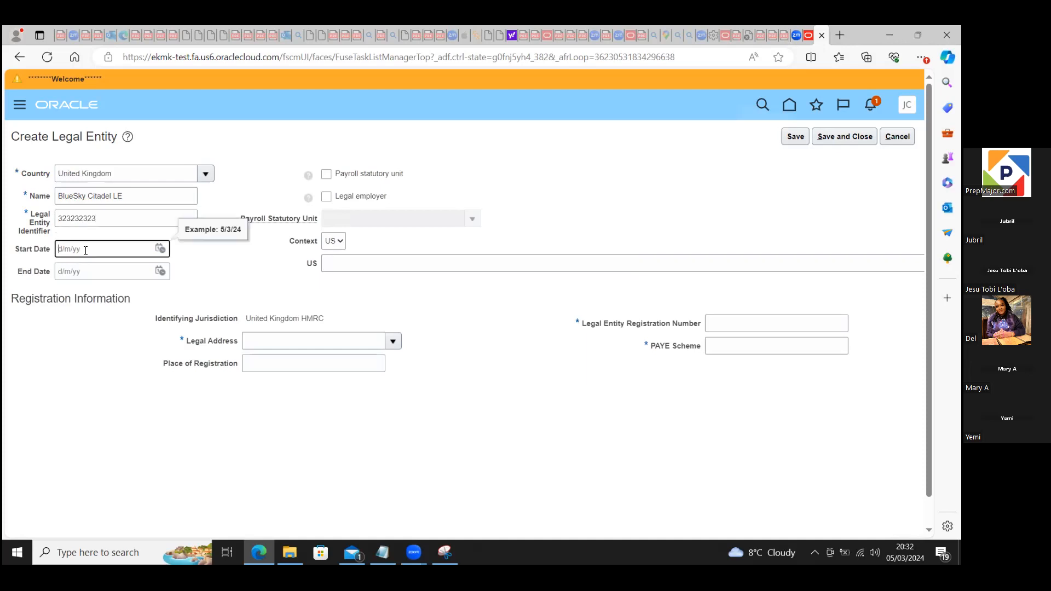
text(1/)
text(1/24)
Step: Designate the entity as both a payroll statutory unit and a legal employer, and set its context to GB
click(327, 175)
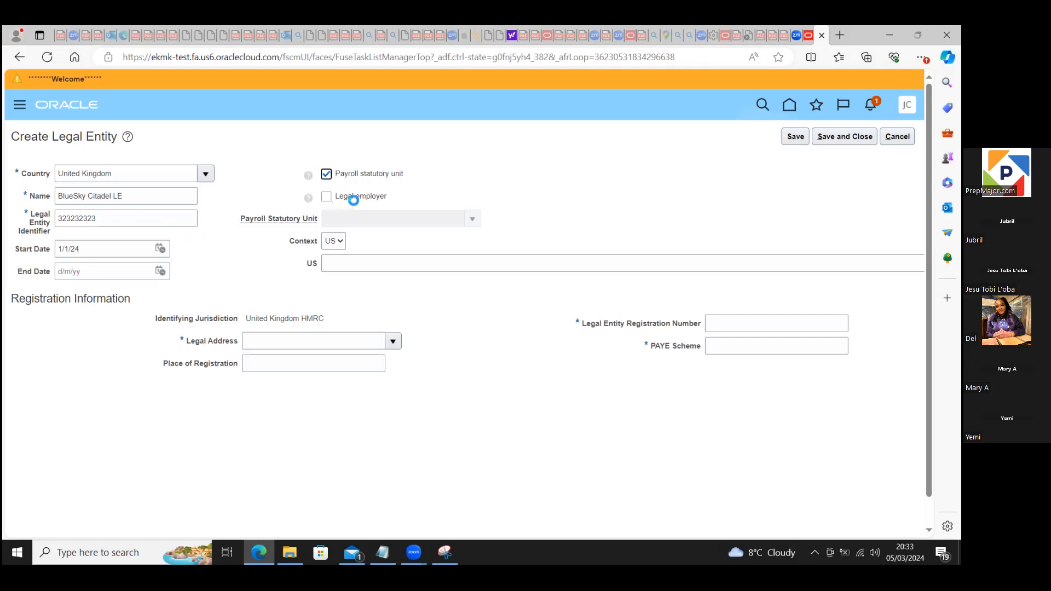
click(327, 200)
click(344, 262)
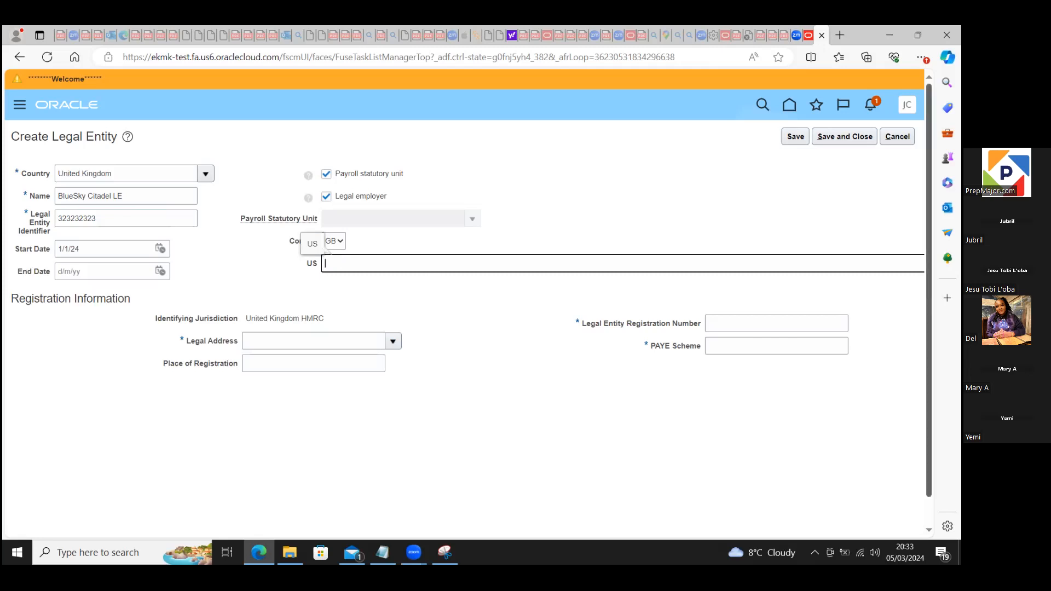
Step: Search the legal addresses for "blue" in address line 1 and assign the BlueSky Citadel address to the entity
scroll(438, 273, down, 1)
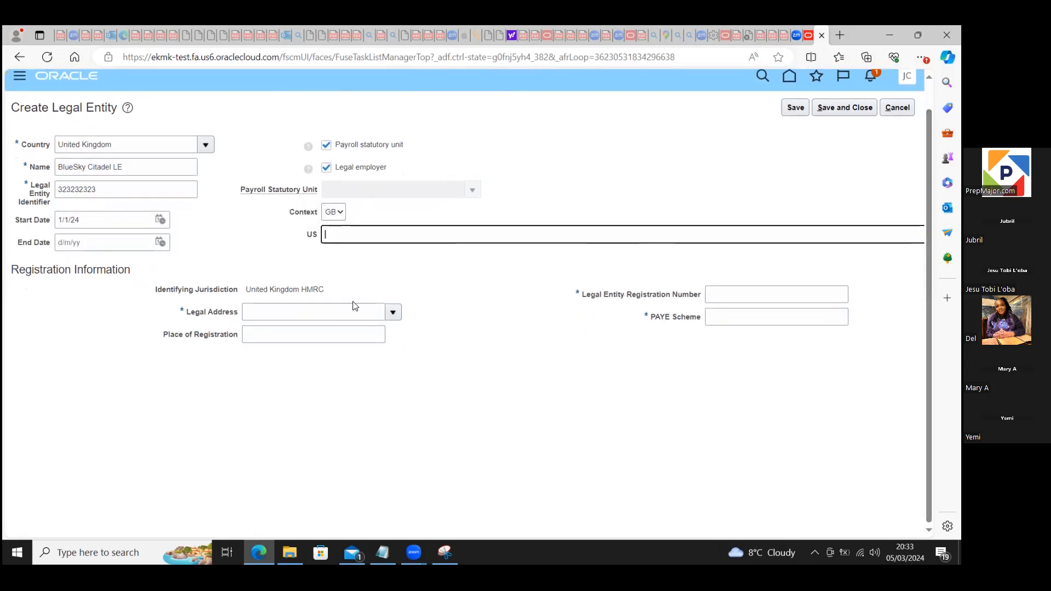
click(269, 315)
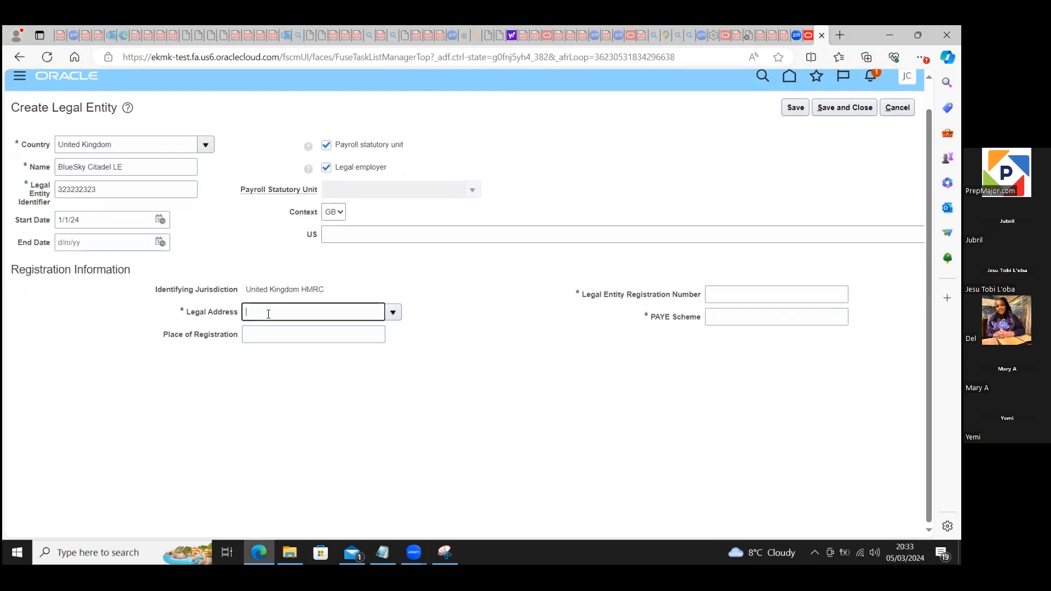
click(393, 314)
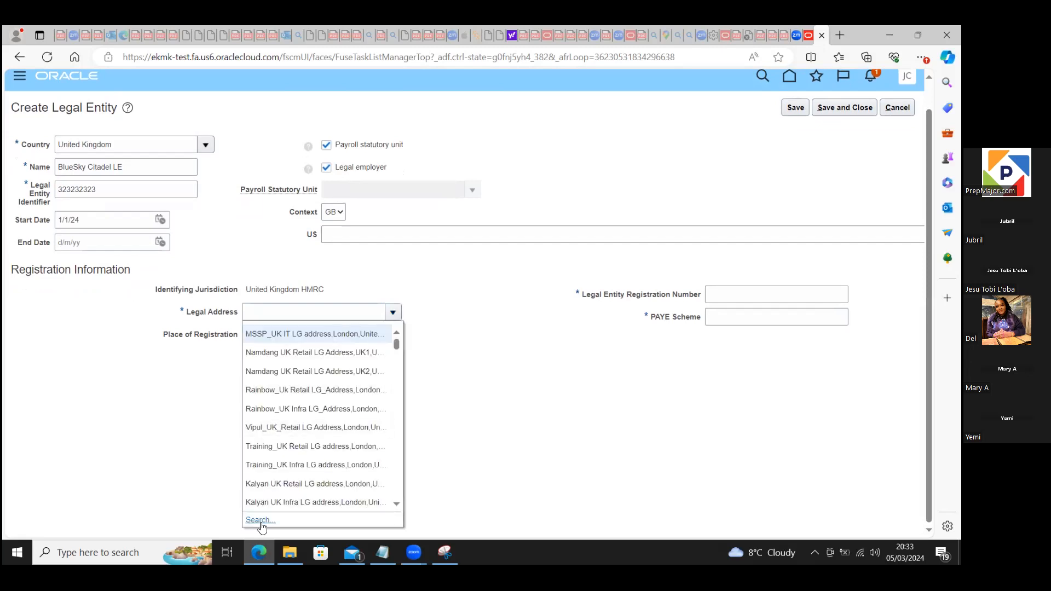
click(258, 520)
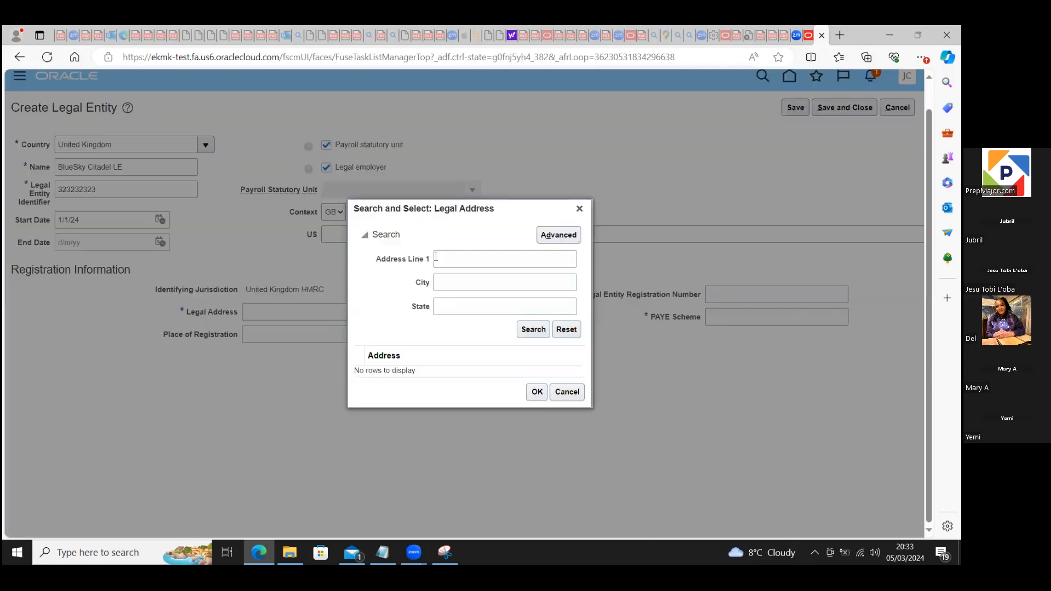
click(446, 258)
text(blue)
click(529, 328)
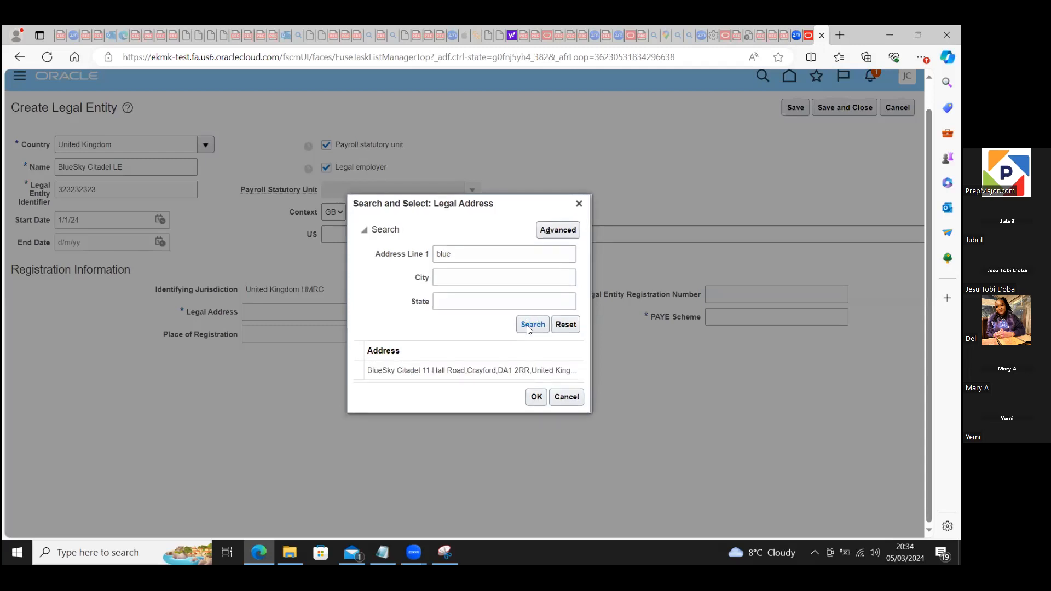
click(535, 398)
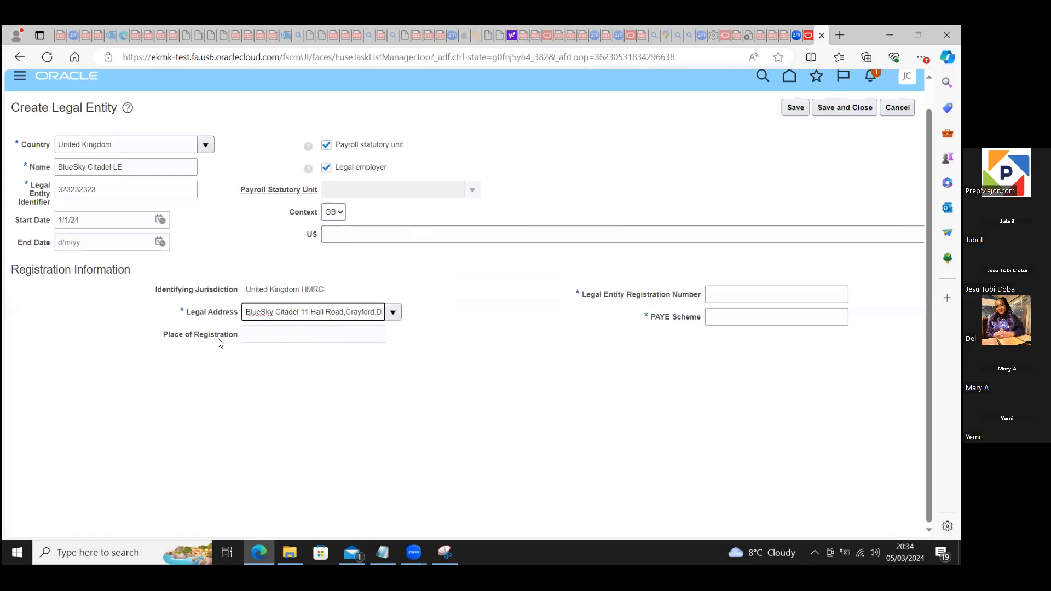
click(290, 336)
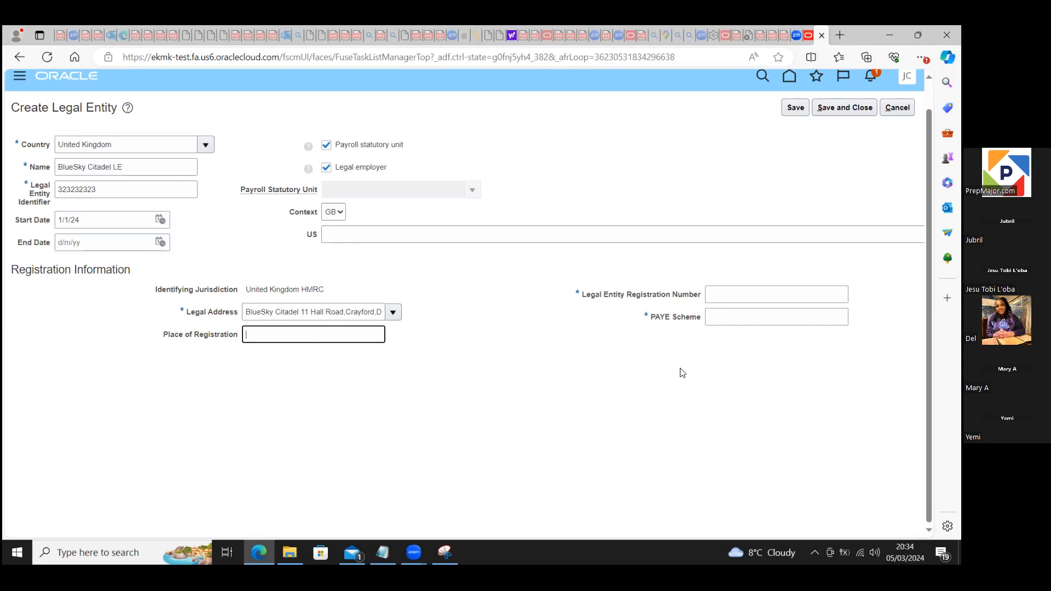
Step: Enter the legal entity registration number, set the PAYE scheme to PAYE, and save and close the legal entity
click(720, 294)
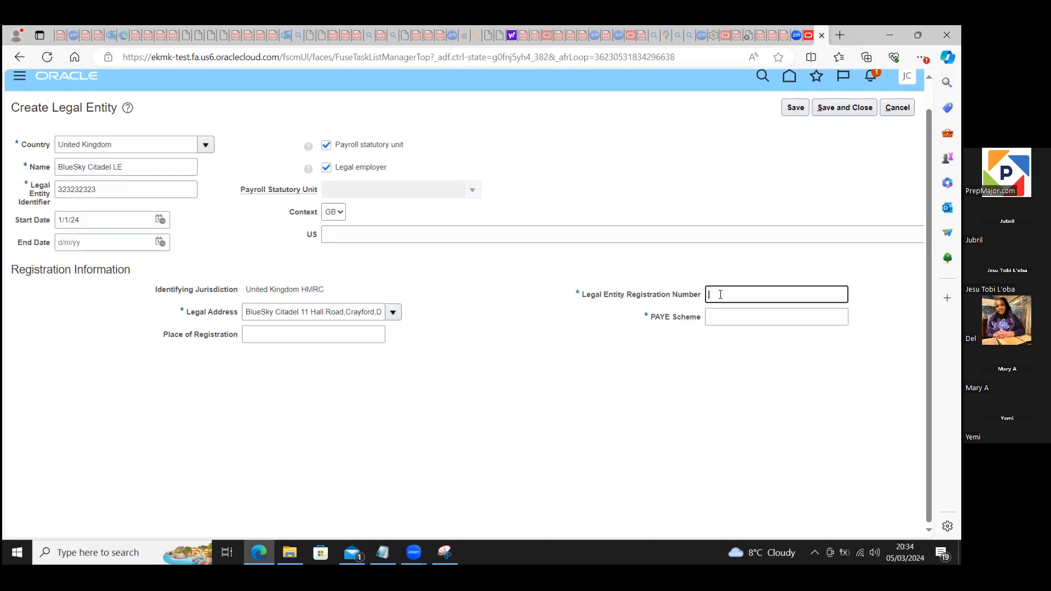
text(6262626)
click(724, 320)
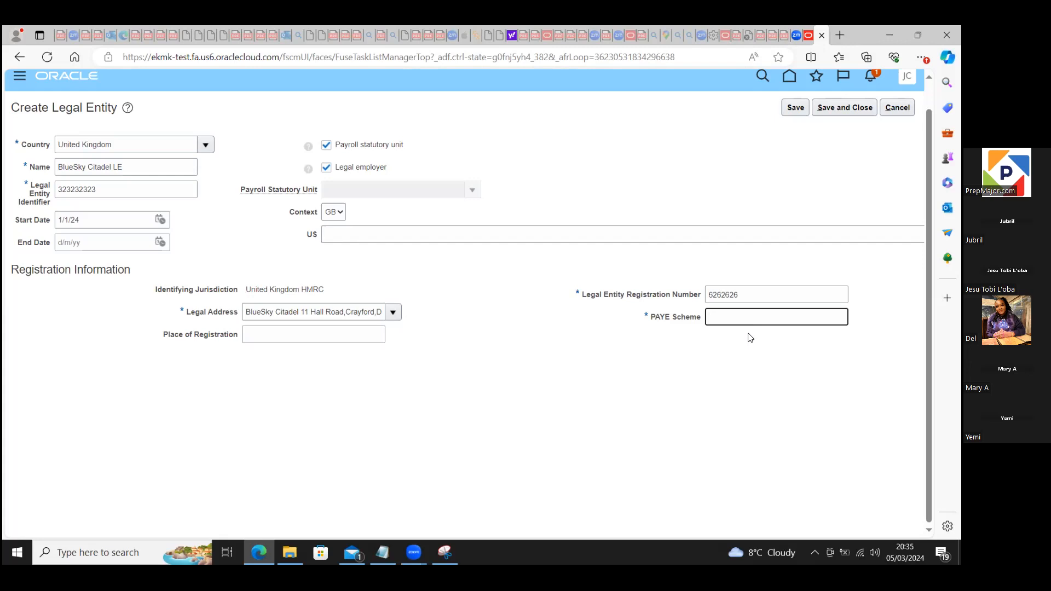
text(PAYE)
click(713, 372)
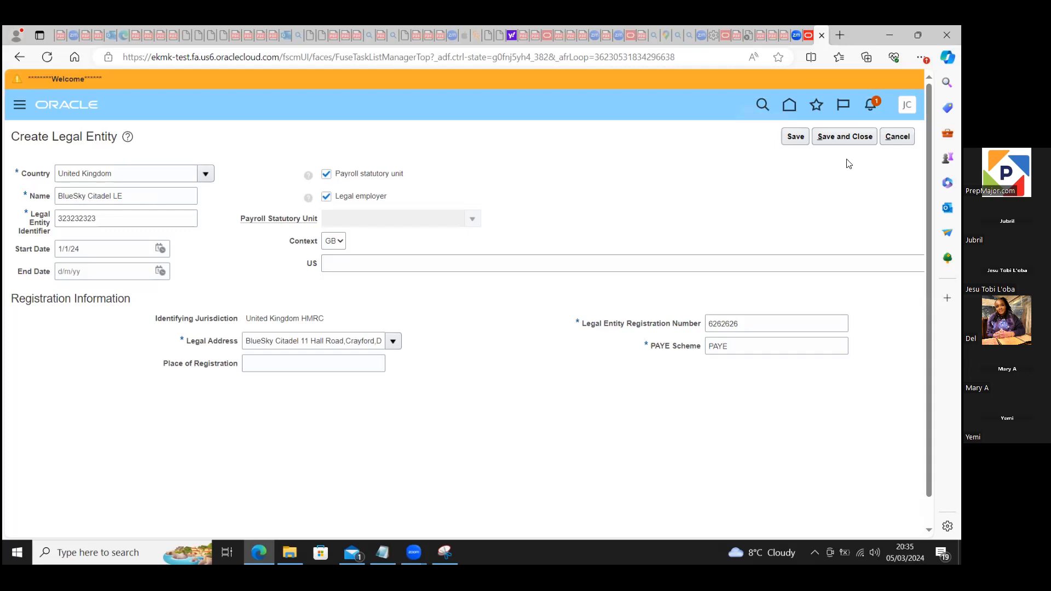
click(845, 138)
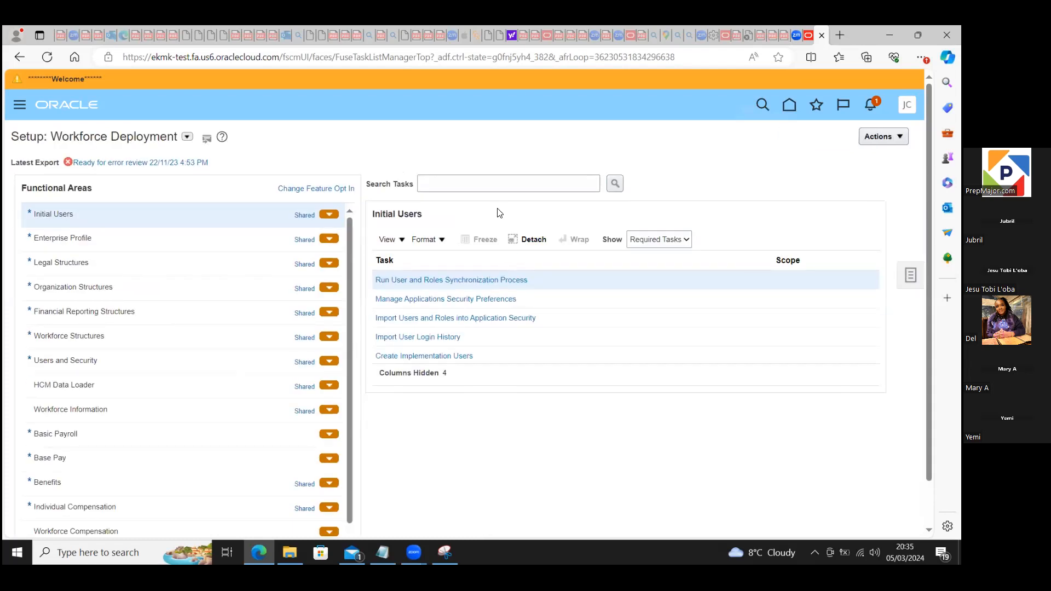
Step: Search the setup tasks for "Manage%leg%" and open the Manage Legislative Data Groups task
click(486, 182)
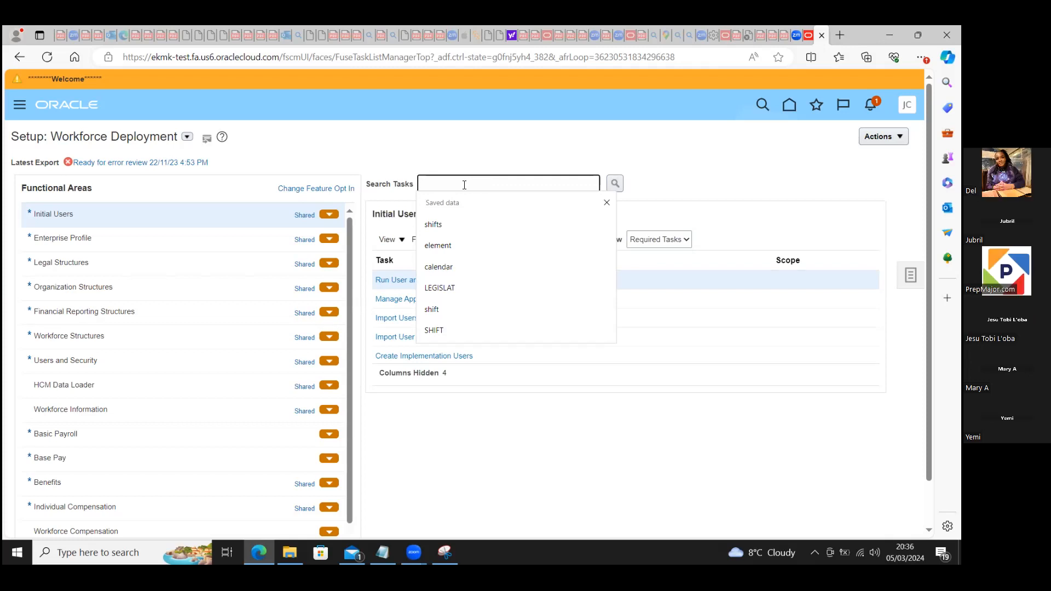
text(Mana)
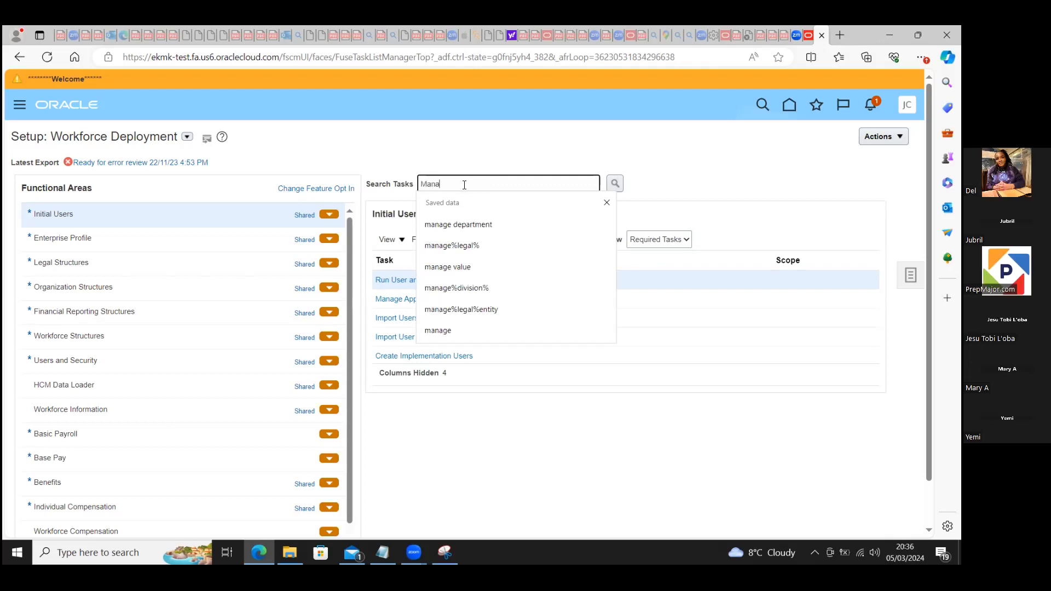
text(ge%leg%)
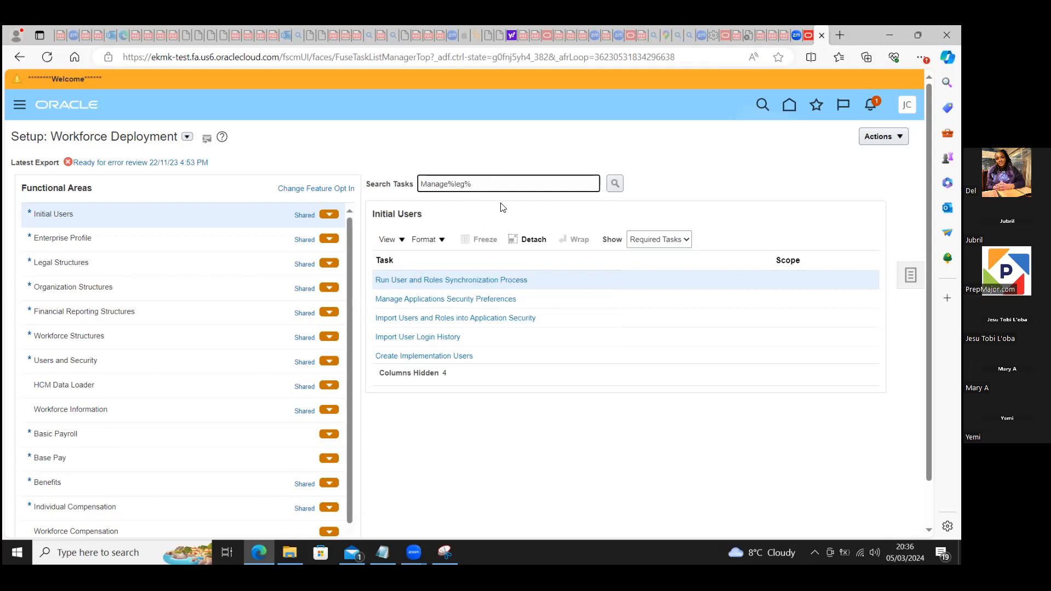
click(615, 184)
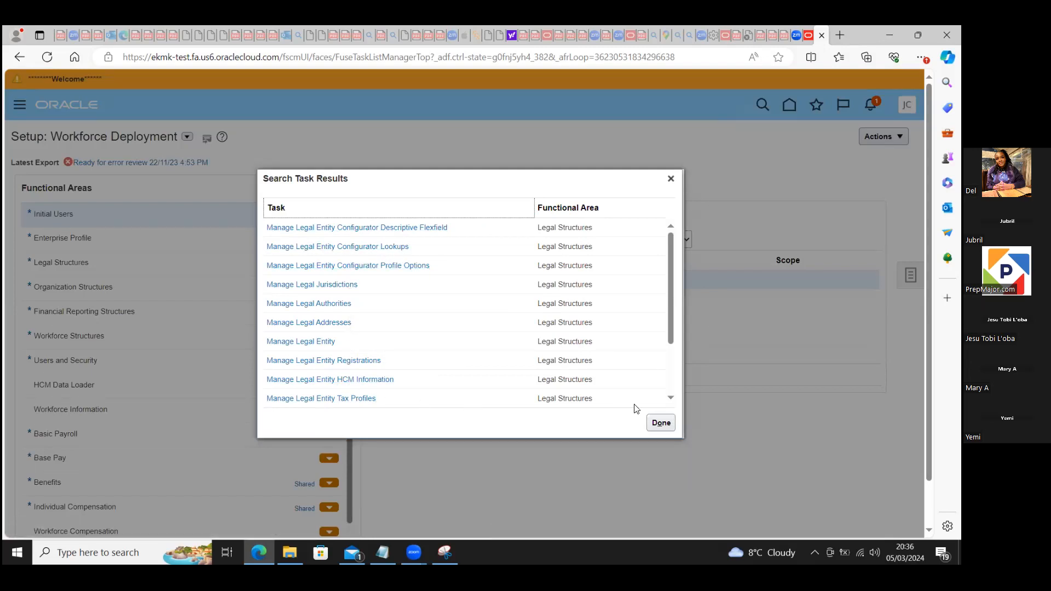
drag(672, 339, 674, 388)
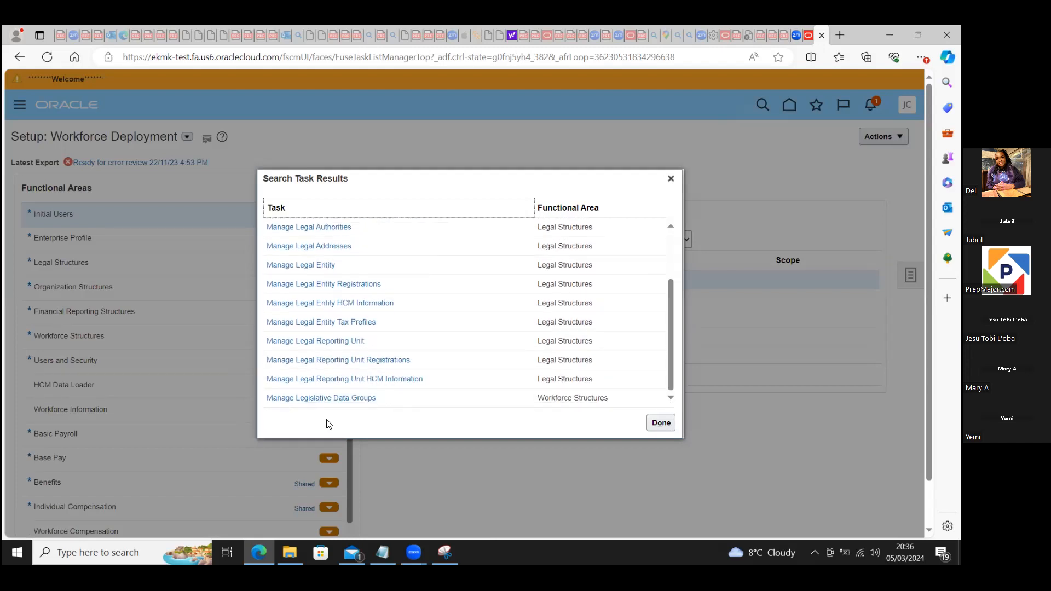
click(308, 398)
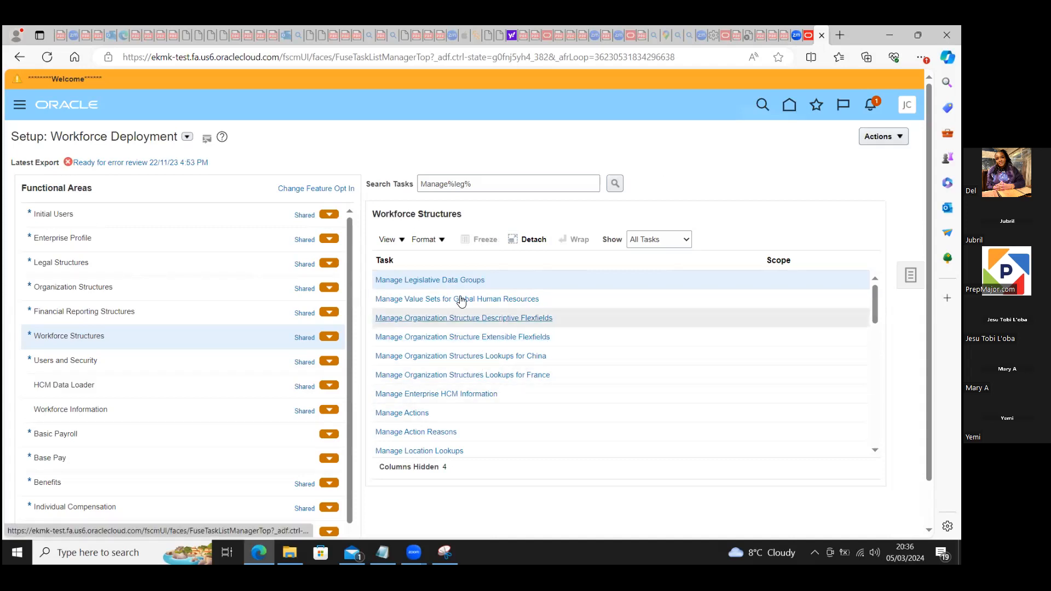
click(438, 280)
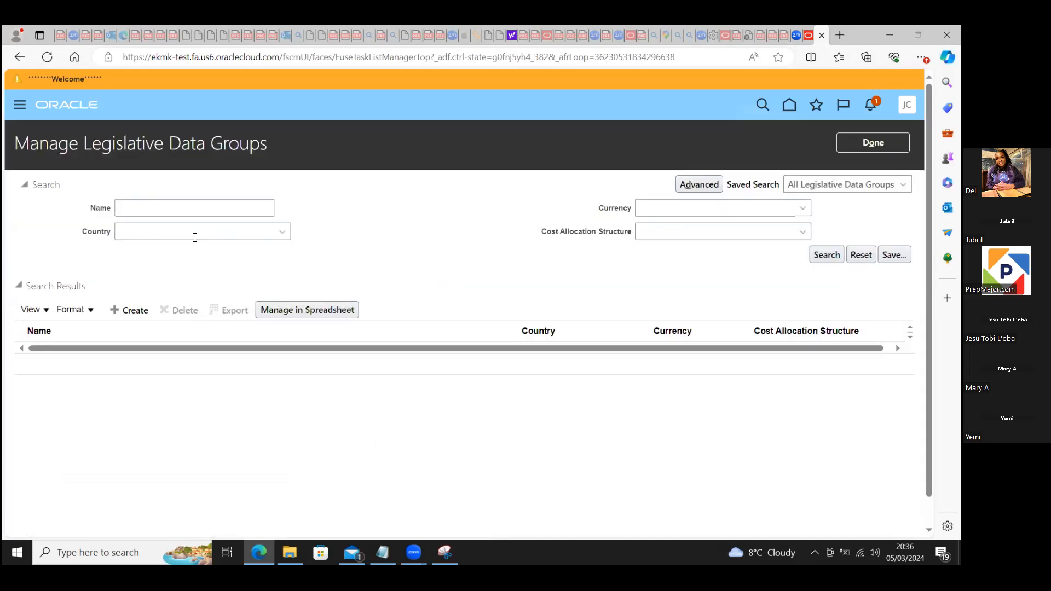
Step: Start a new legislative data group and name it BlueSky Citadel LDG
click(123, 314)
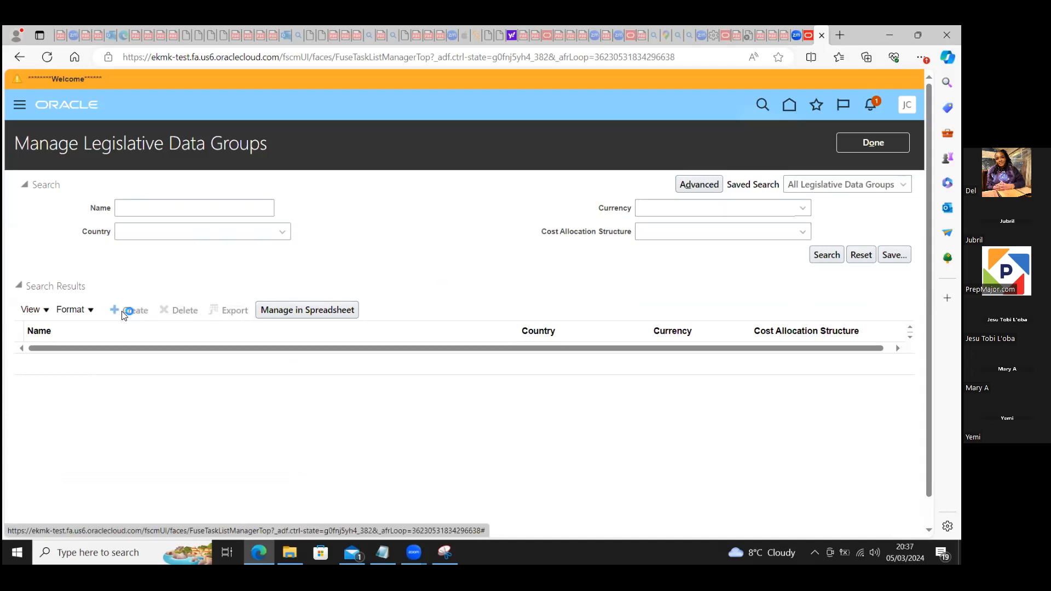
click(213, 210)
text(Blu)
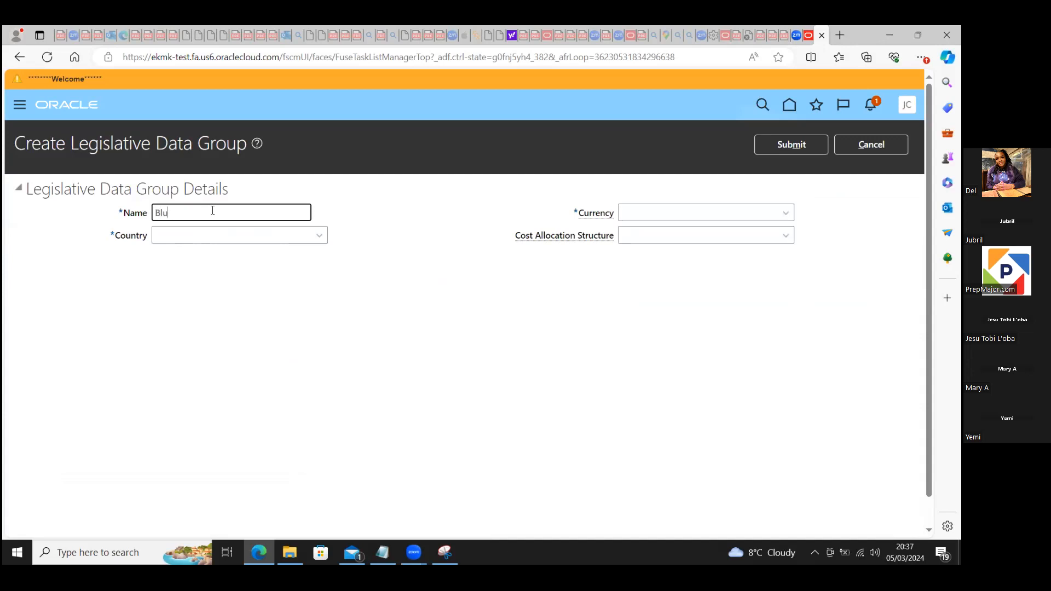
text(eSky Citadel LDG)
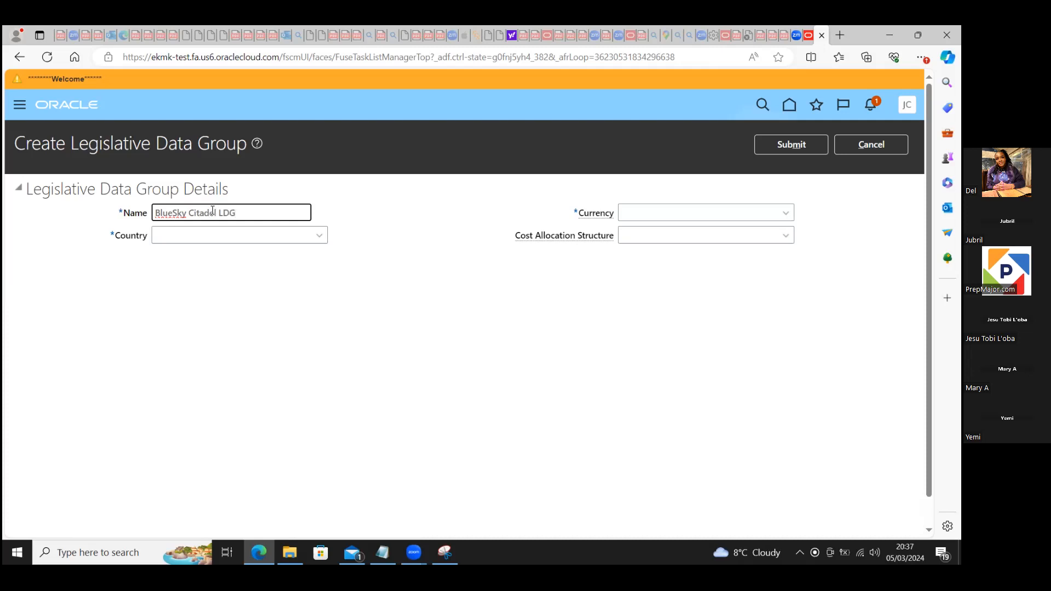
Step: Search the countries for "united" and set the legislative data group's country to United Kingdom
click(319, 235)
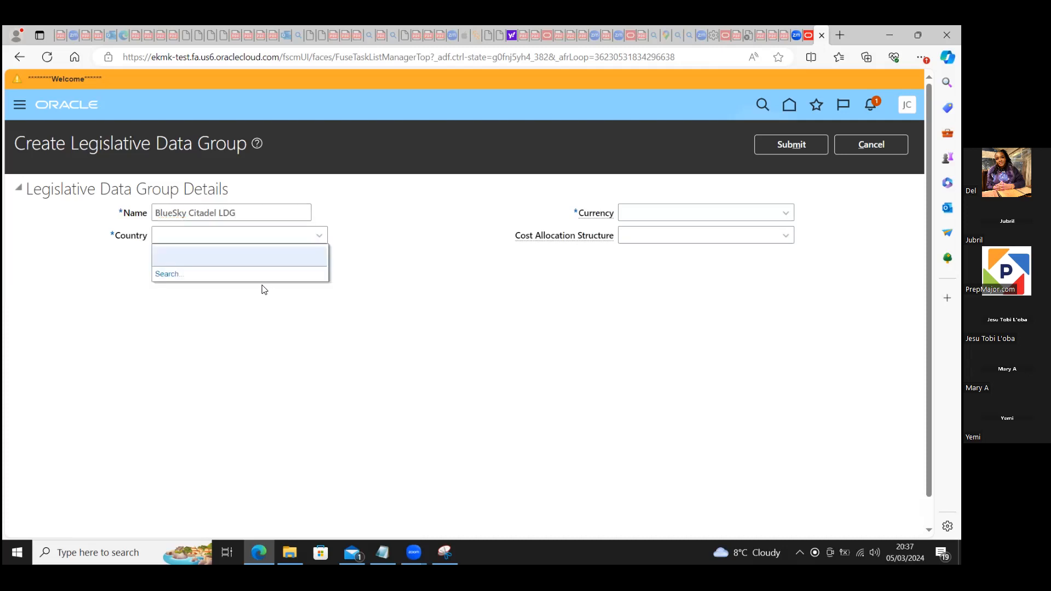
click(167, 274)
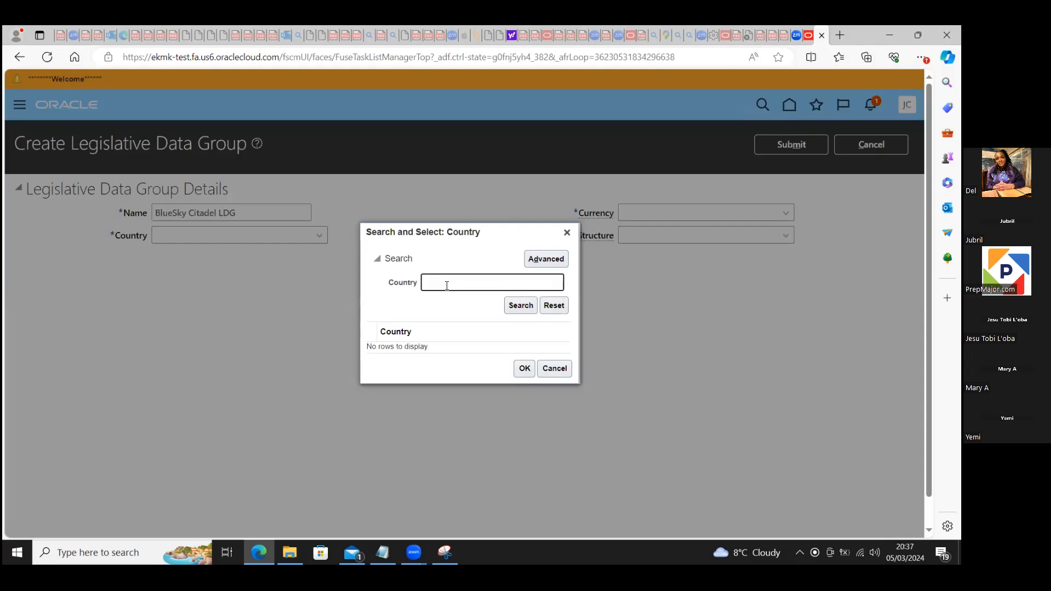
text(united)
click(521, 307)
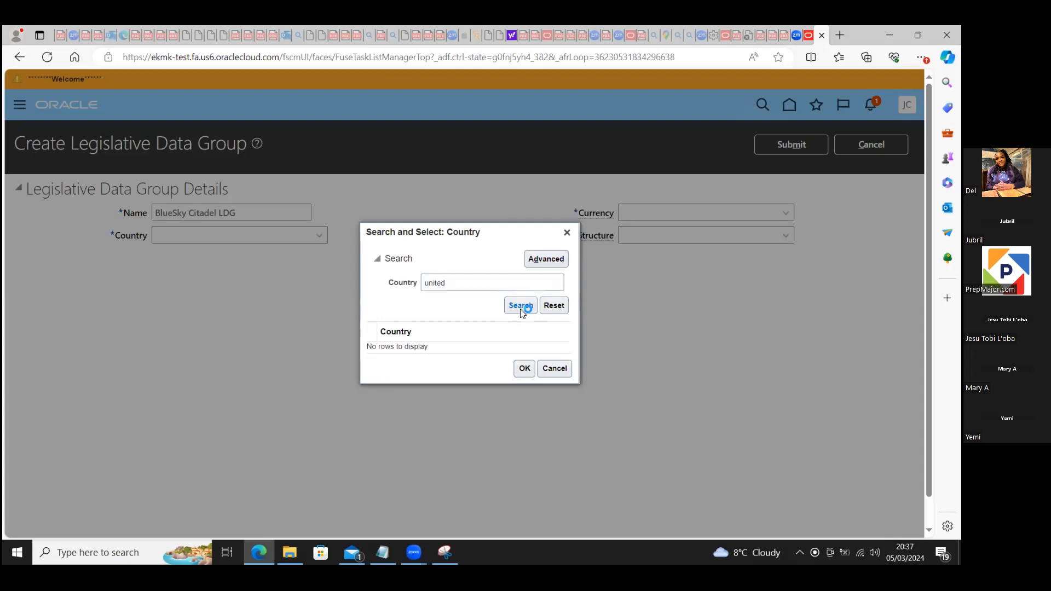
click(444, 337)
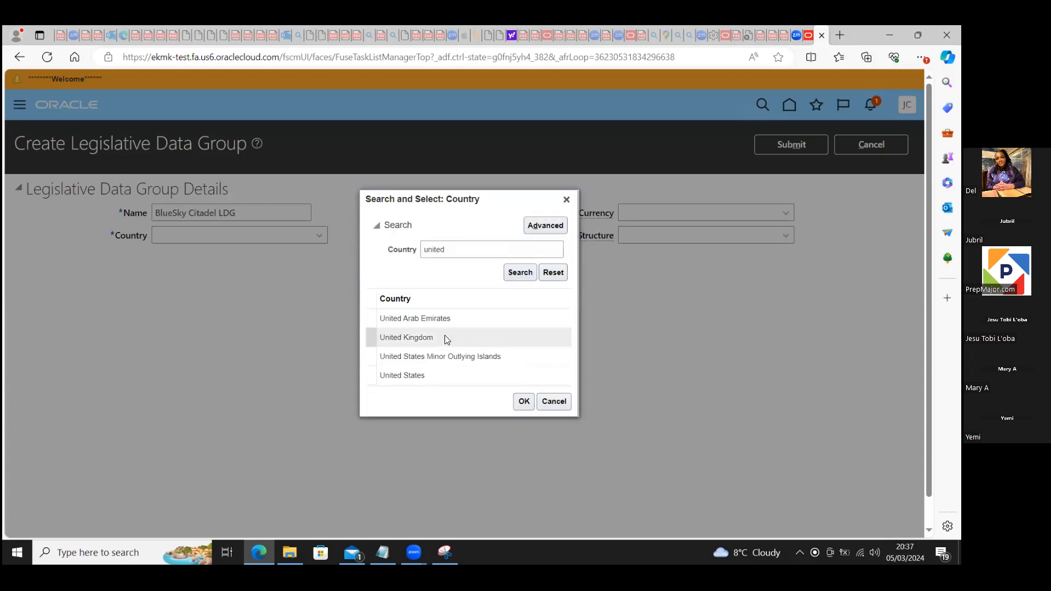
click(523, 400)
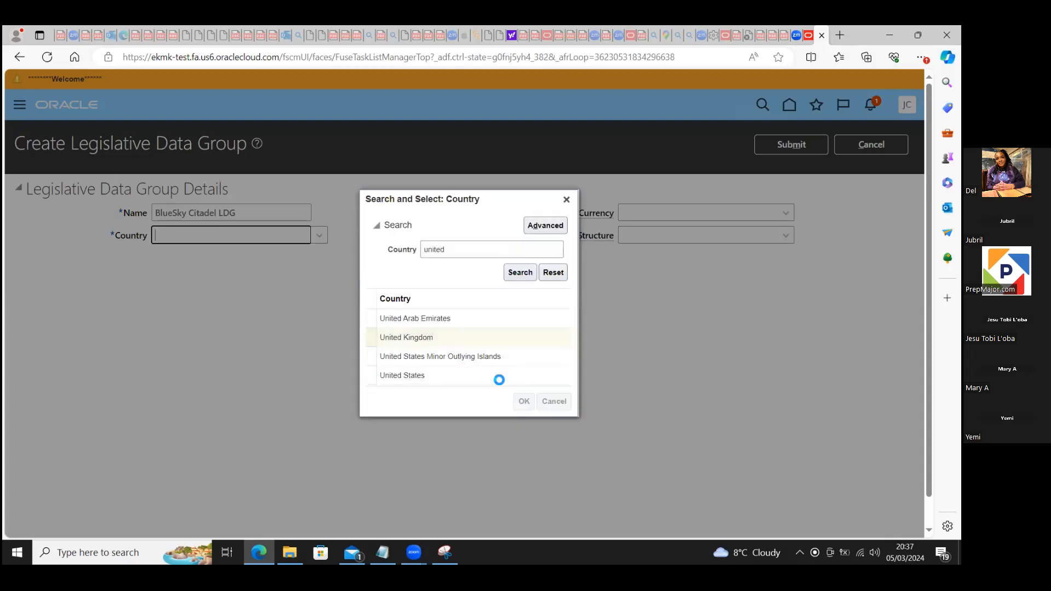
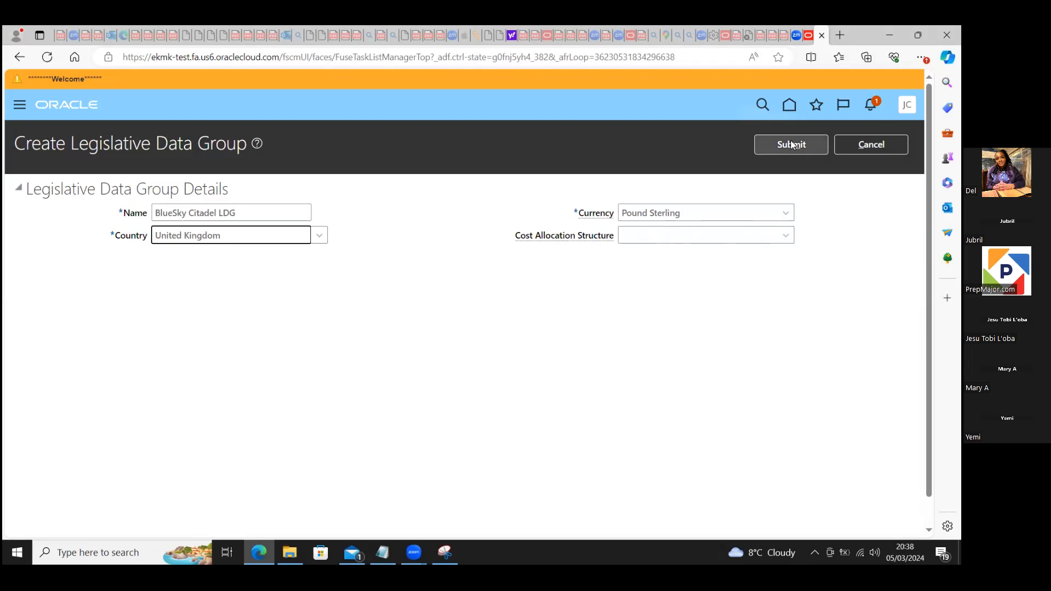
Step: Try to submit the BlueSky Citadel LDG legislative data group, and cancel its creation
click(790, 141)
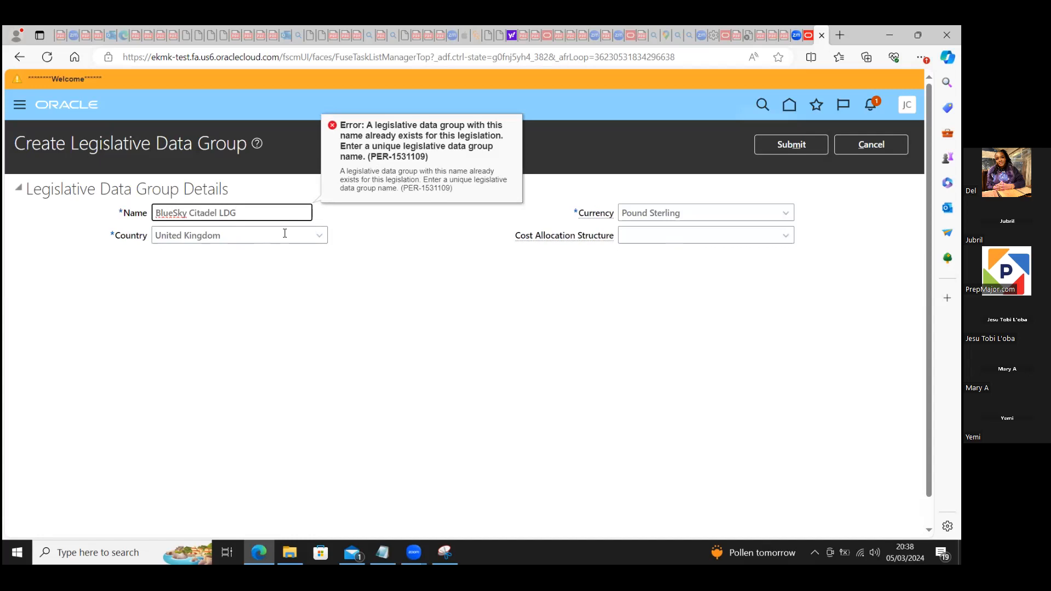
click(287, 308)
click(851, 146)
click(612, 324)
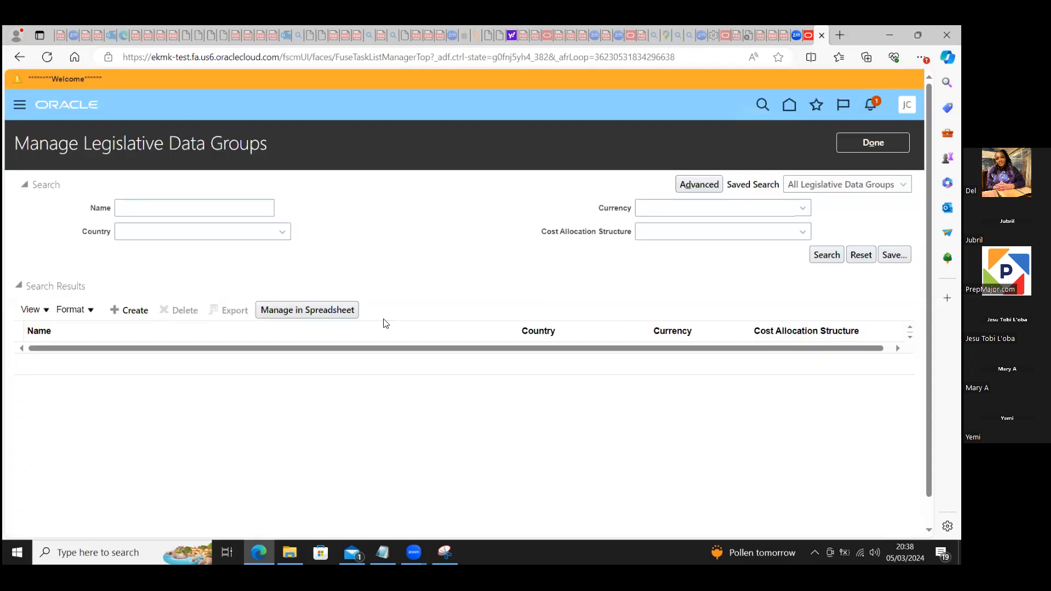
Step: Search the existing legislative data groups by name for "bluesky", and leave the Manage Legislative Data Groups task
click(222, 206)
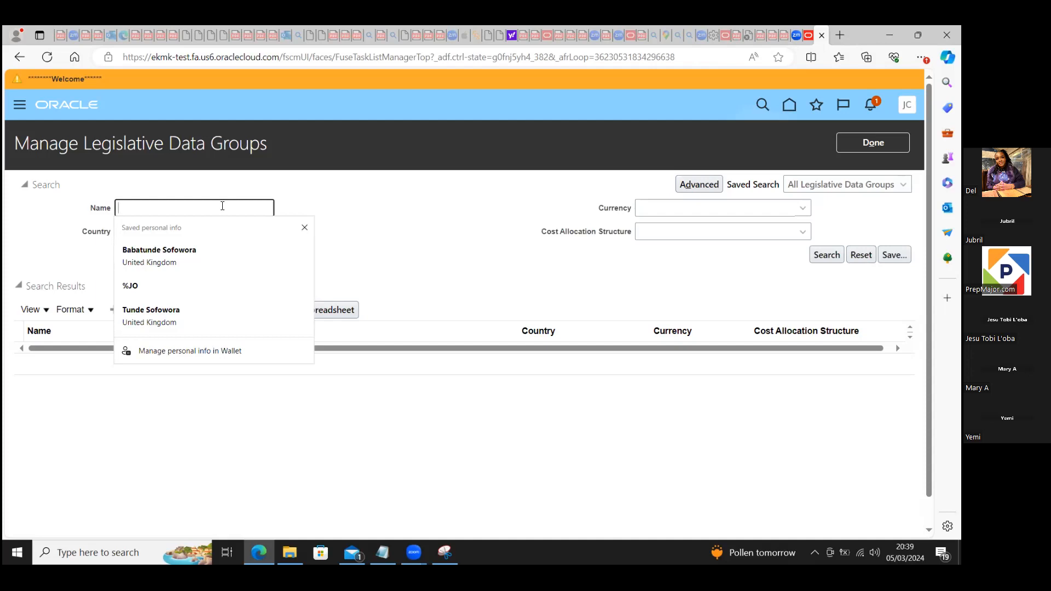
text(bluesky)
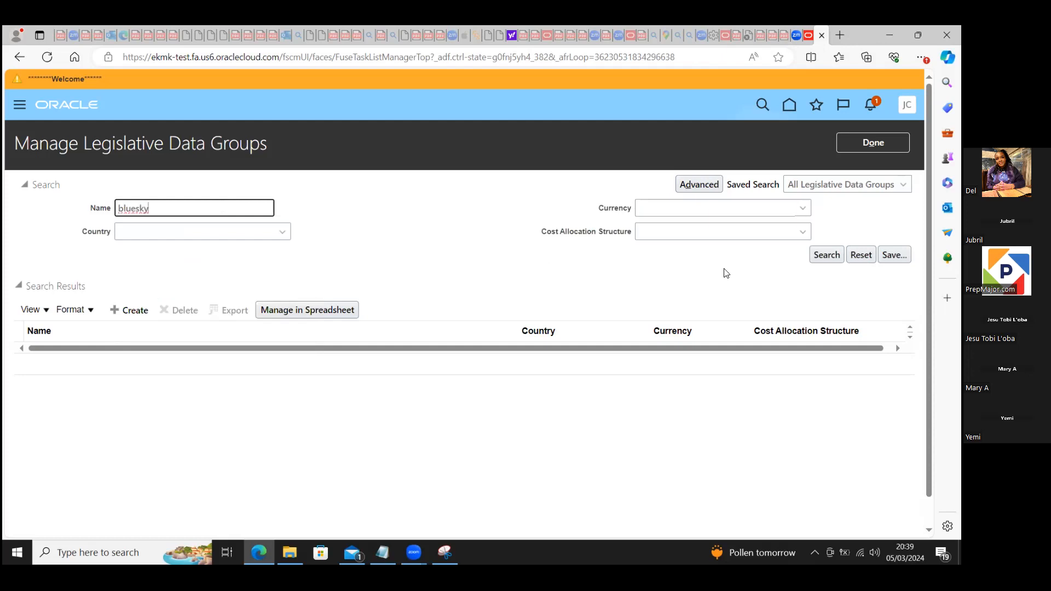
click(826, 256)
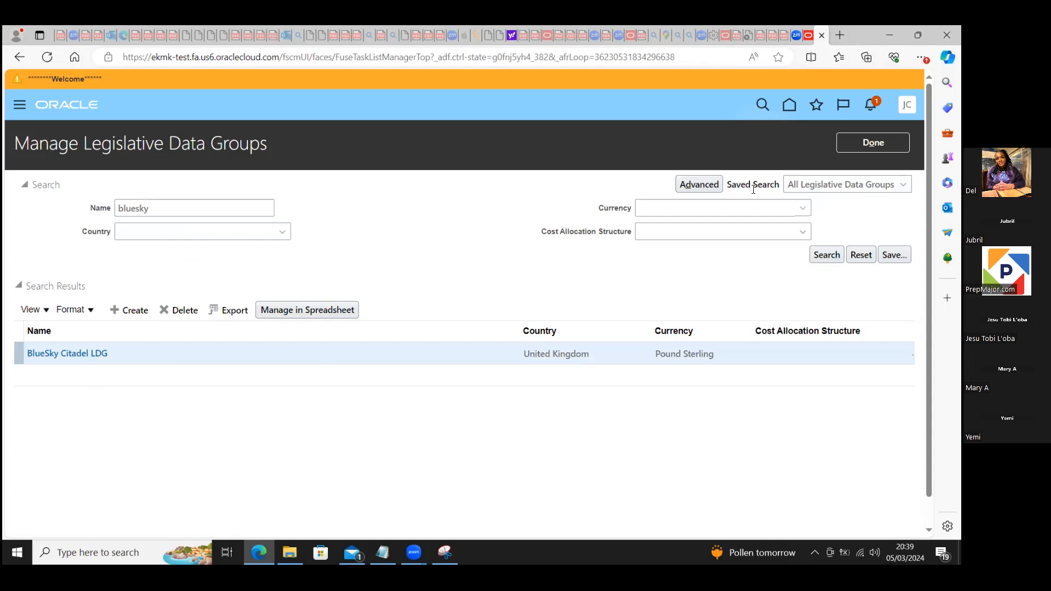
click(851, 143)
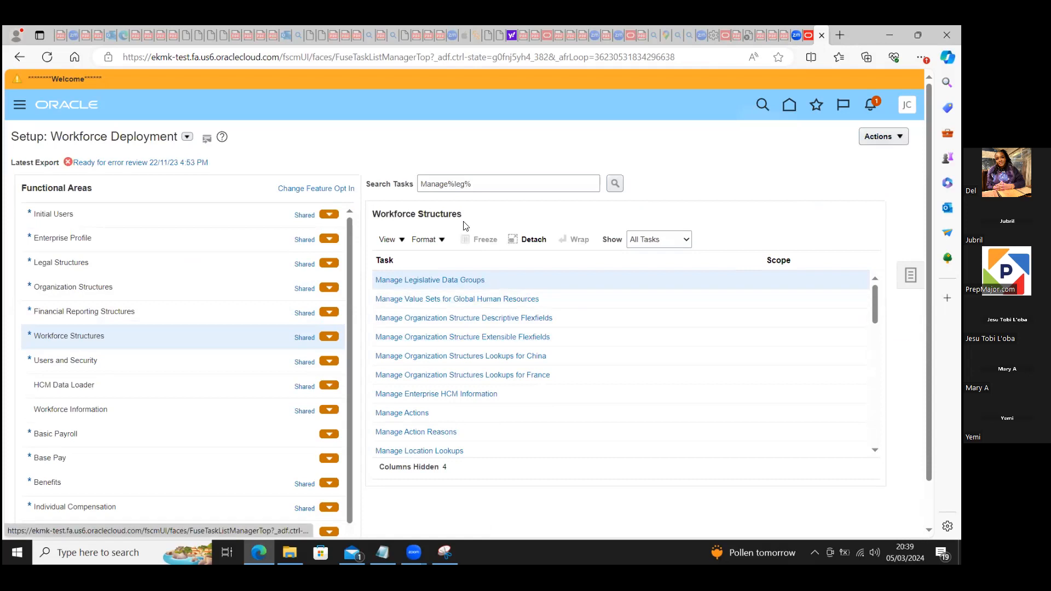
Step: Search the setup tasks for "Manage%legal%" and choose the Manage Legal Entity HCM Information task
click(464, 183)
text(al)
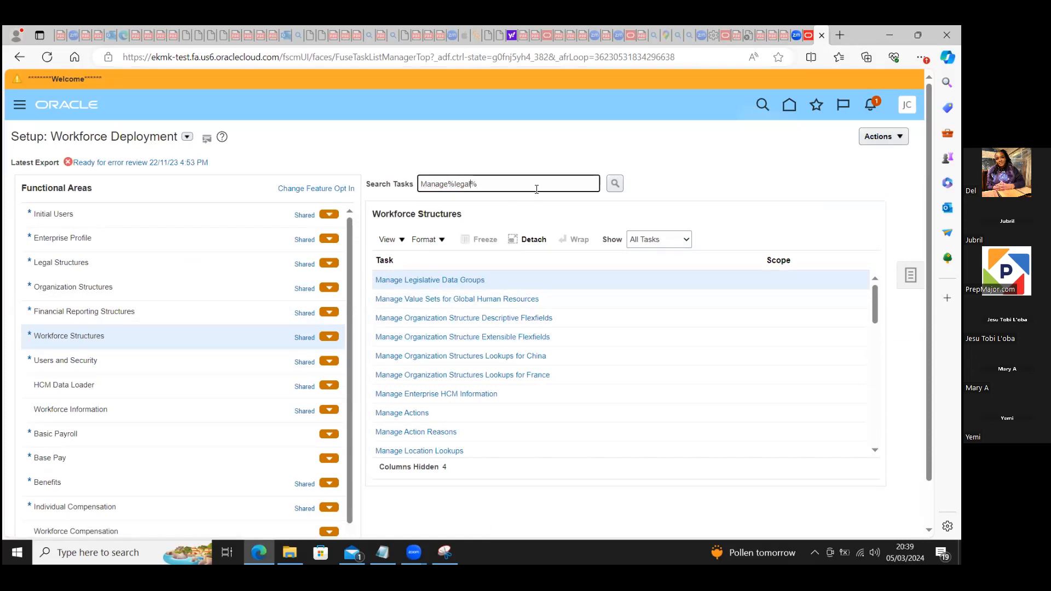
click(614, 184)
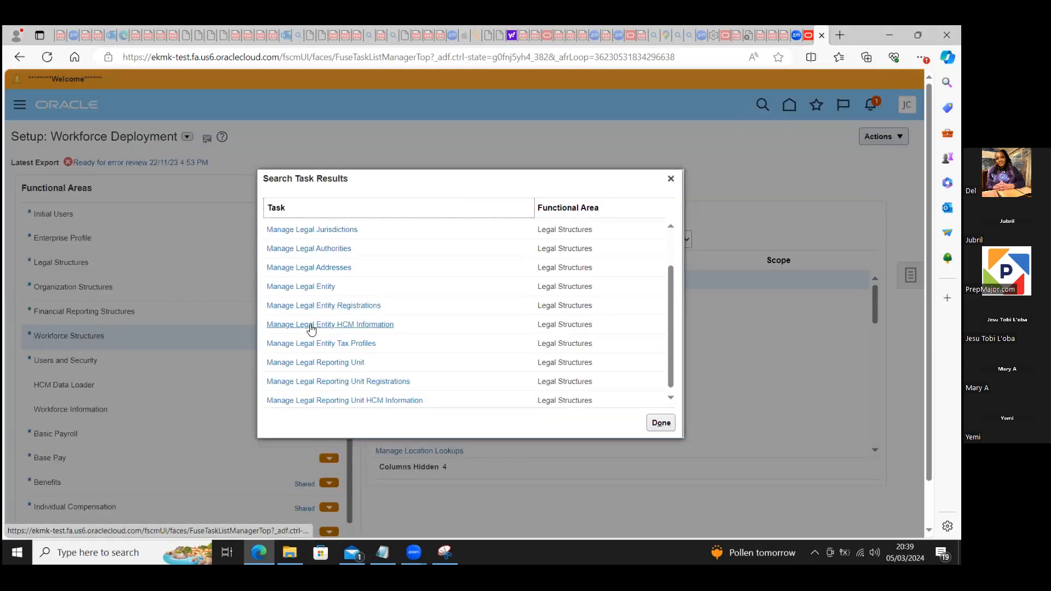
click(354, 325)
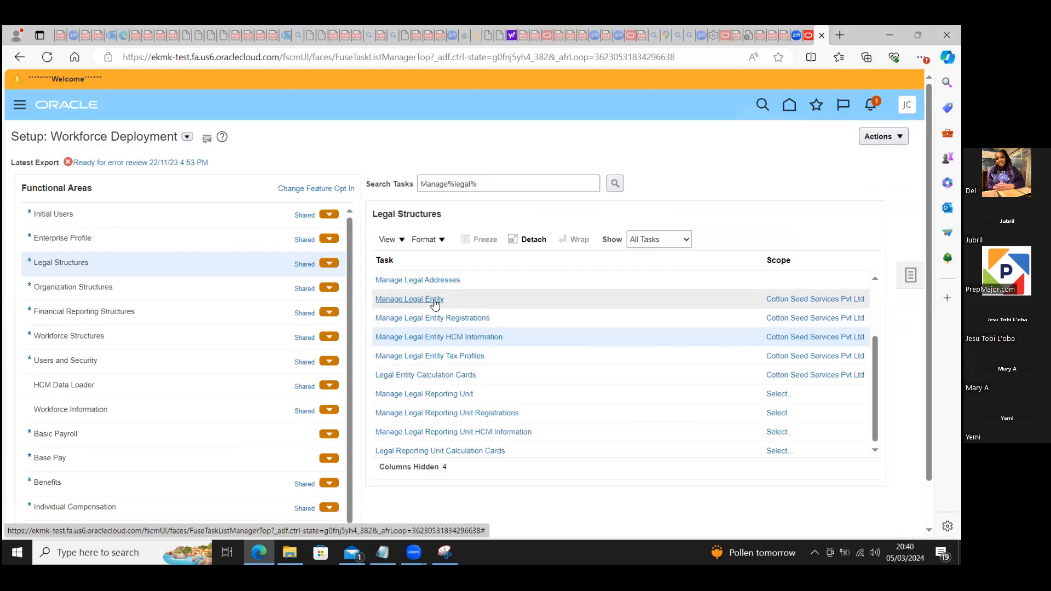
Step: Change the scope of the Manage Legal Entity task by choosing Select and Add for the legal entity and applying it
click(781, 298)
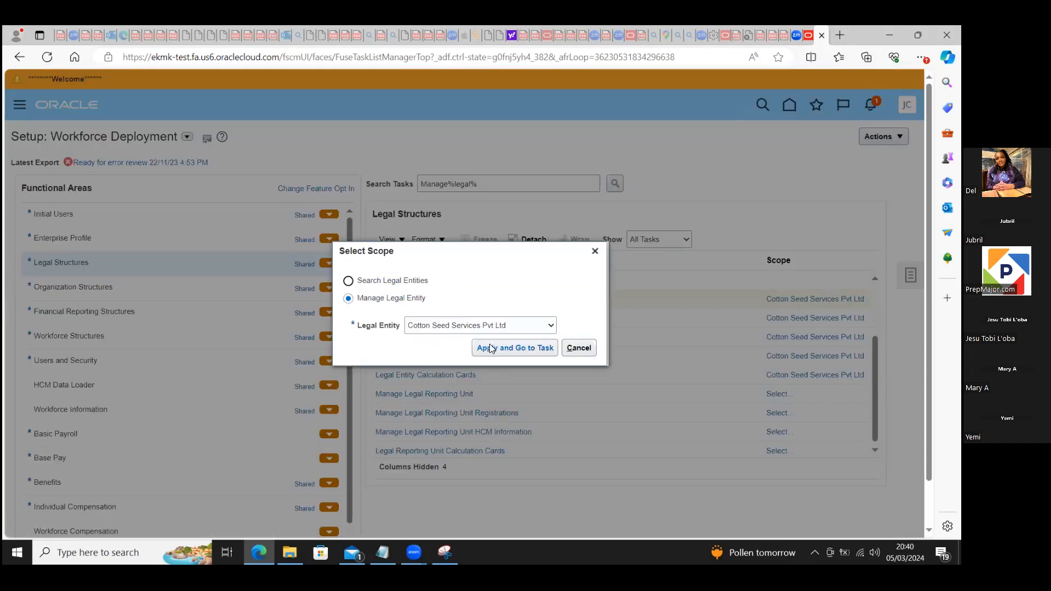
click(549, 326)
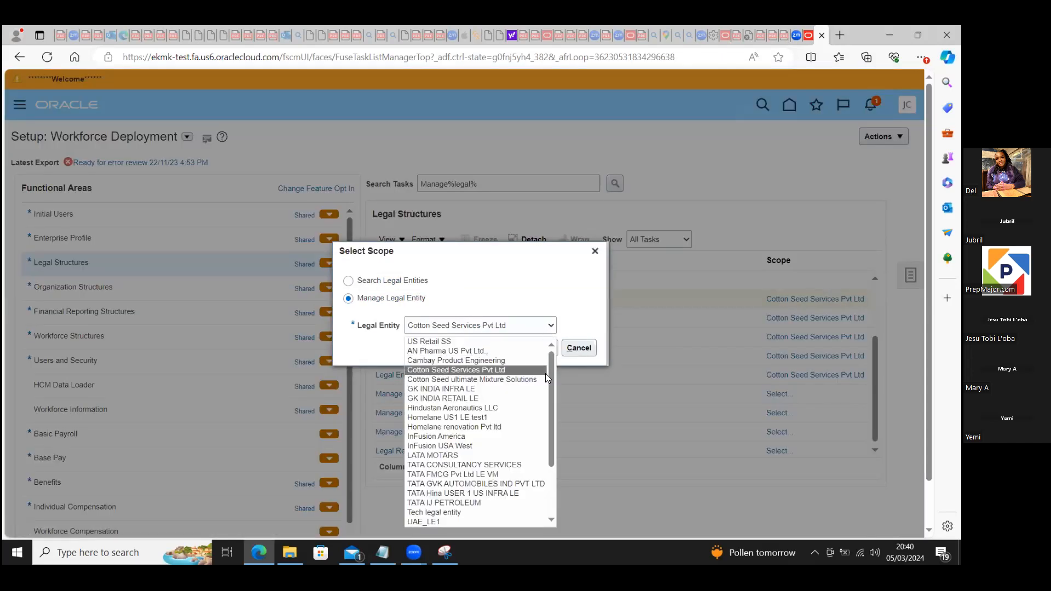
scroll(554, 438, down, 3)
scroll(549, 448, up, 2)
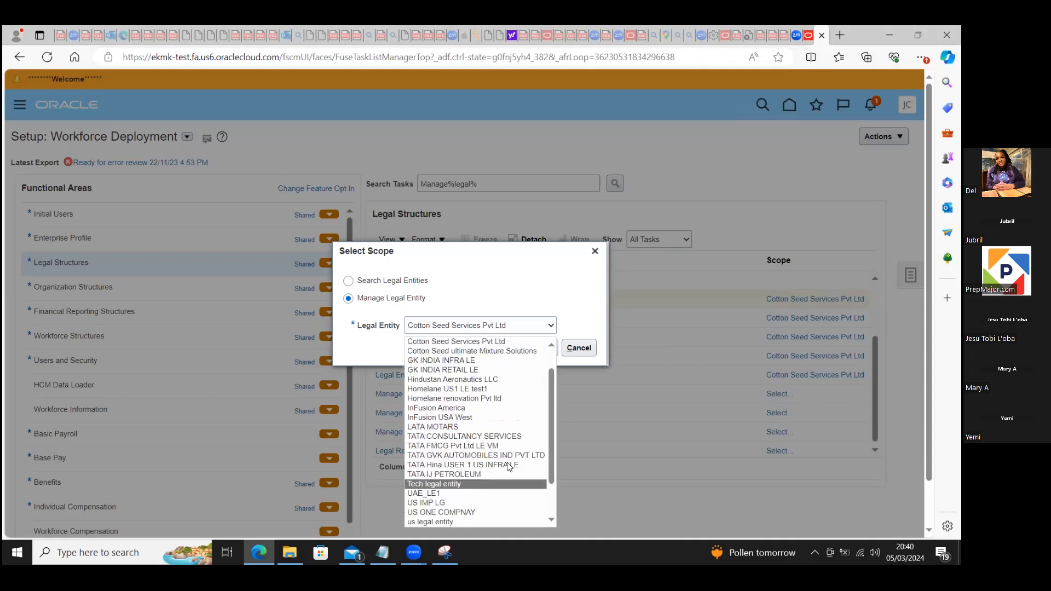
scroll(552, 440, down, 2)
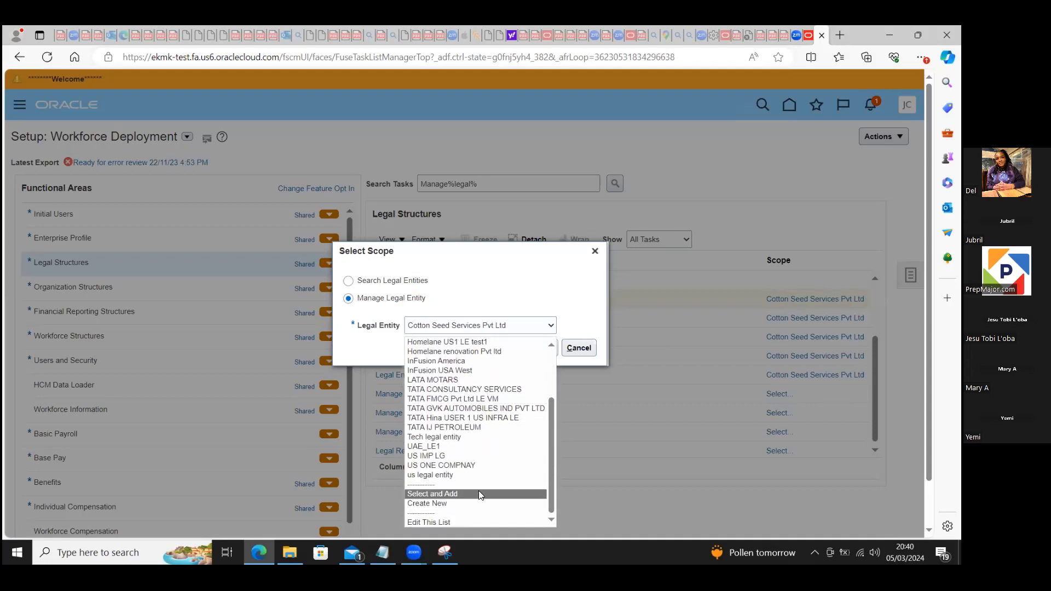
click(447, 494)
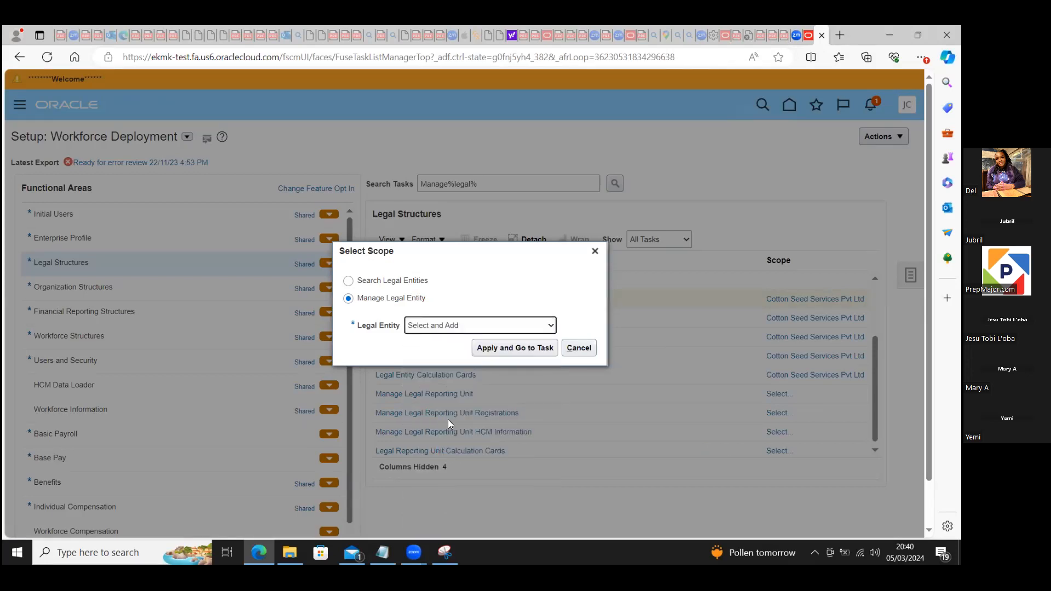
click(488, 349)
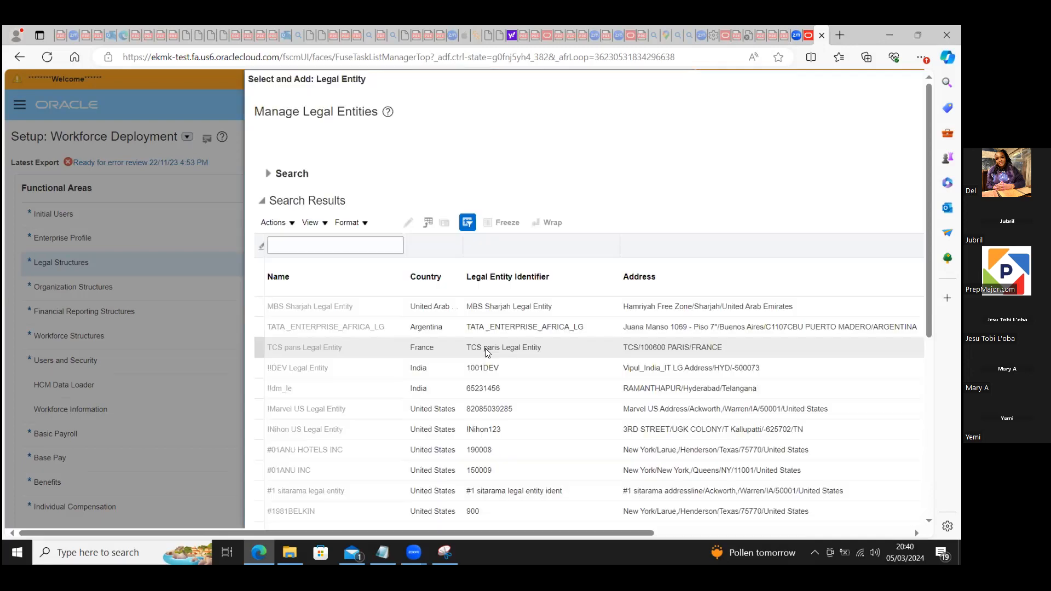
Step: Search the legal entities by name for "bluesky"
click(349, 223)
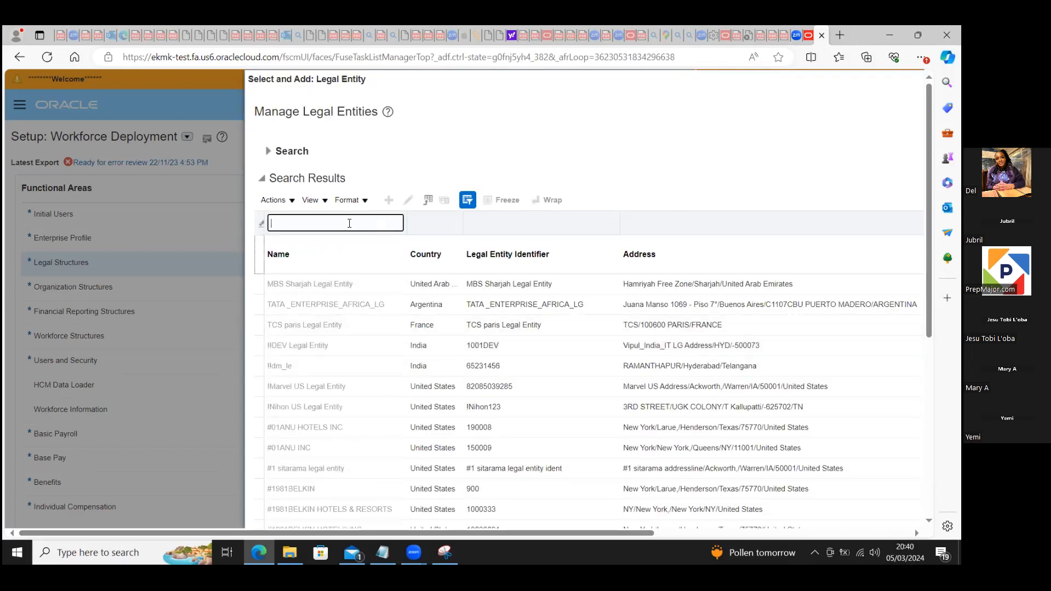
click(270, 151)
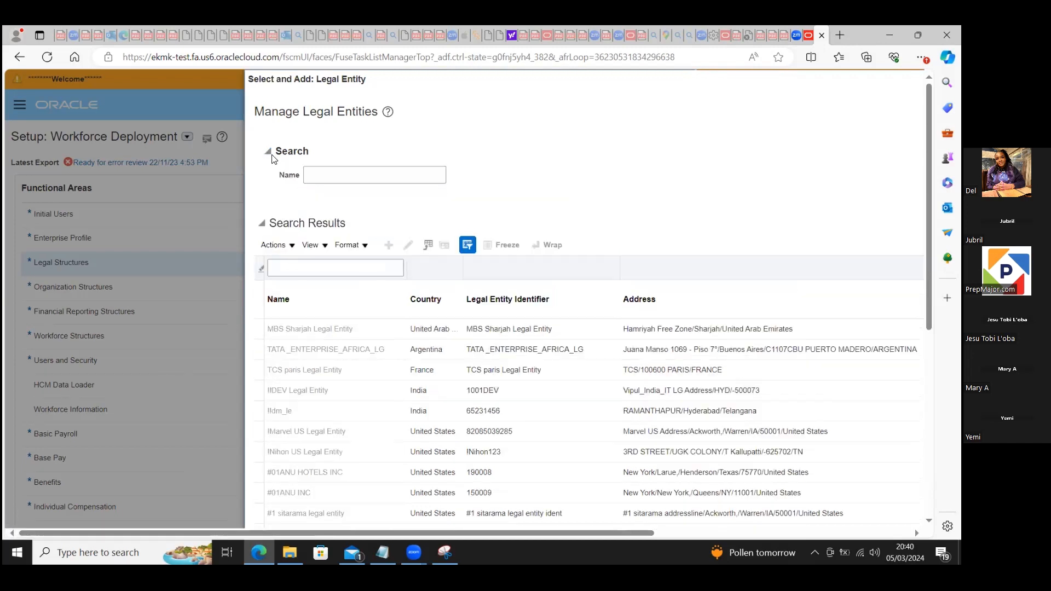
click(324, 180)
text(bluesky)
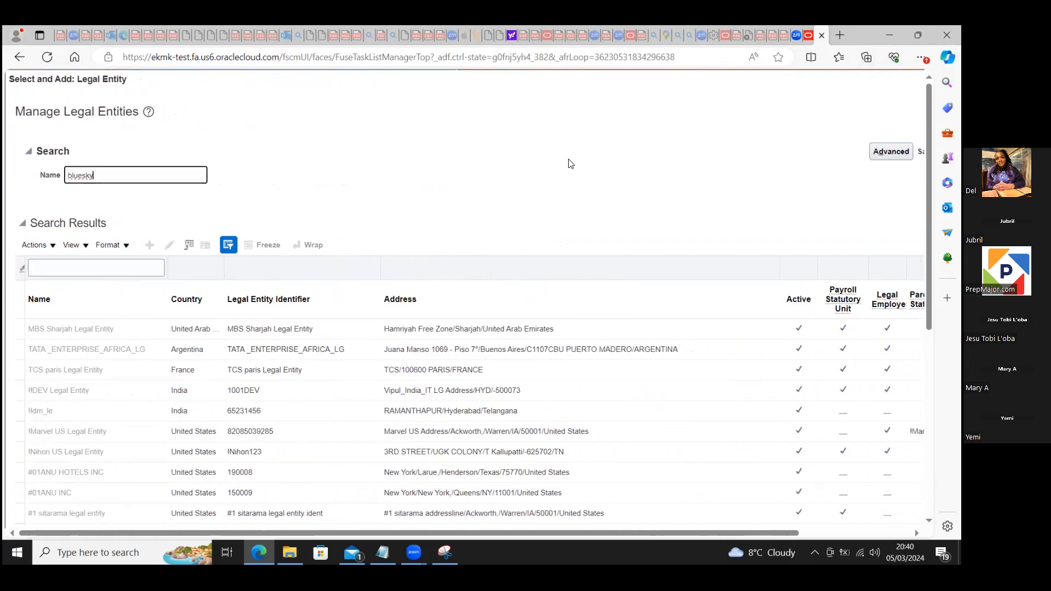
key(Return)
click(918, 35)
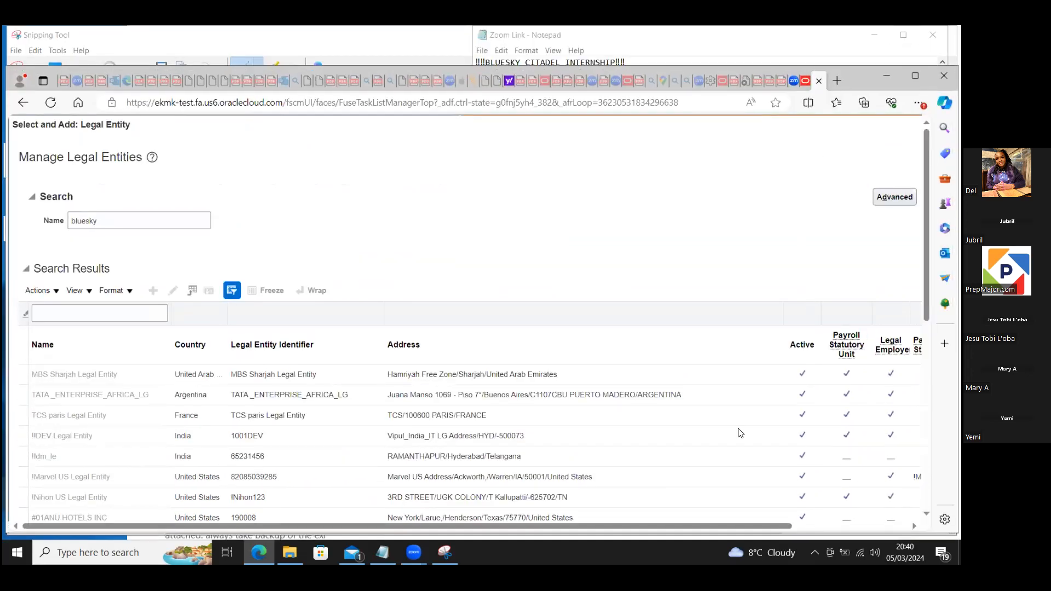
drag(673, 524, 754, 524)
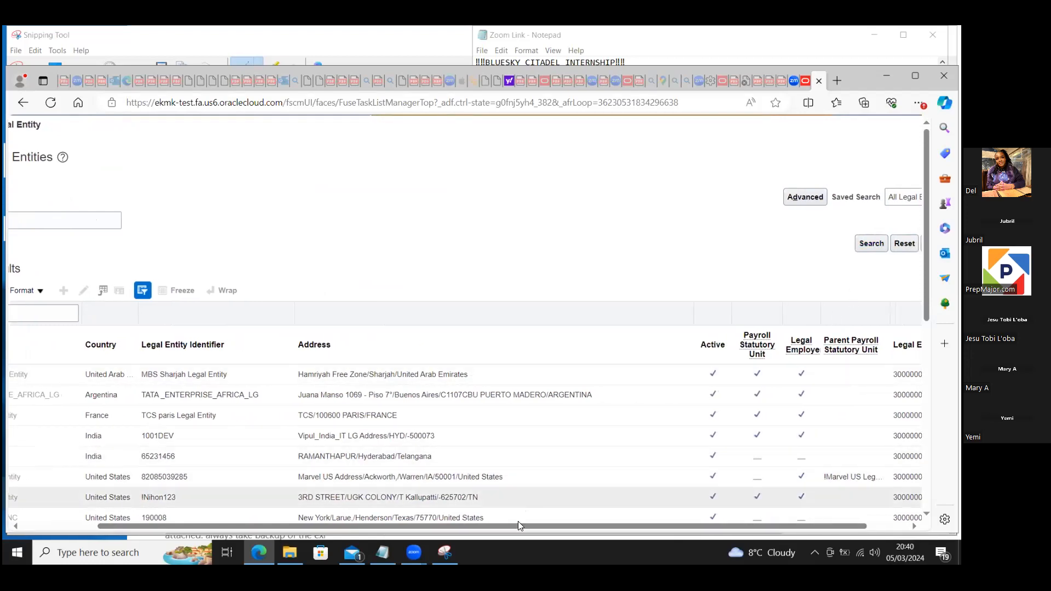
drag(535, 525, 448, 525)
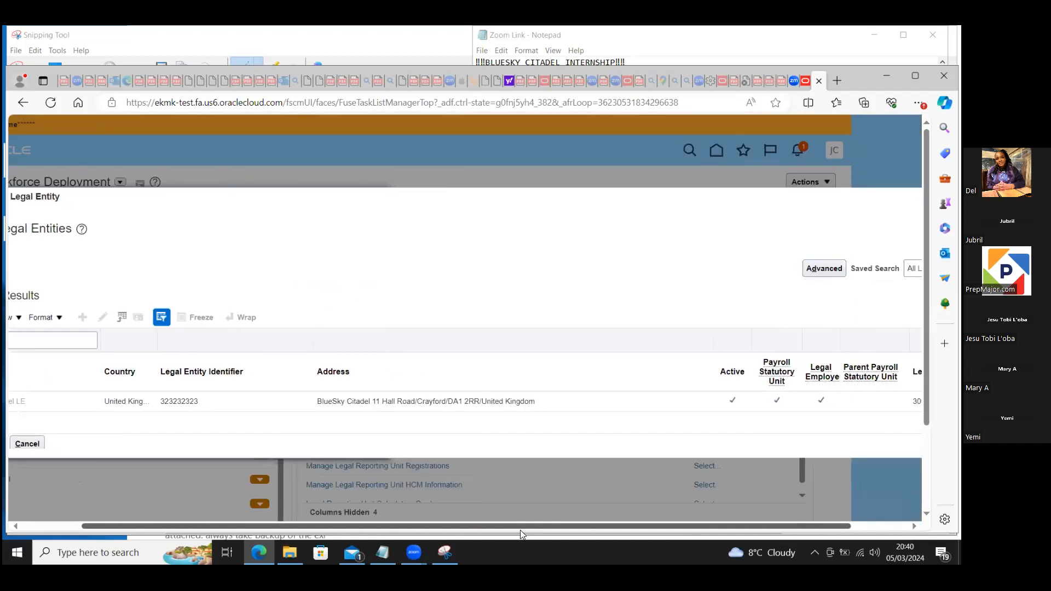
drag(519, 527, 480, 523)
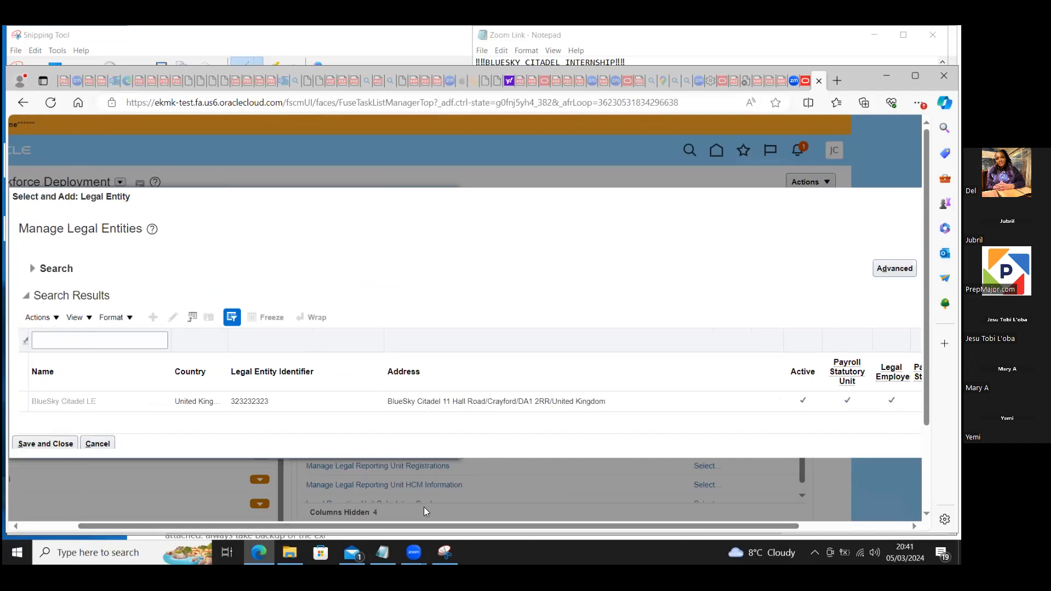
drag(451, 524, 395, 525)
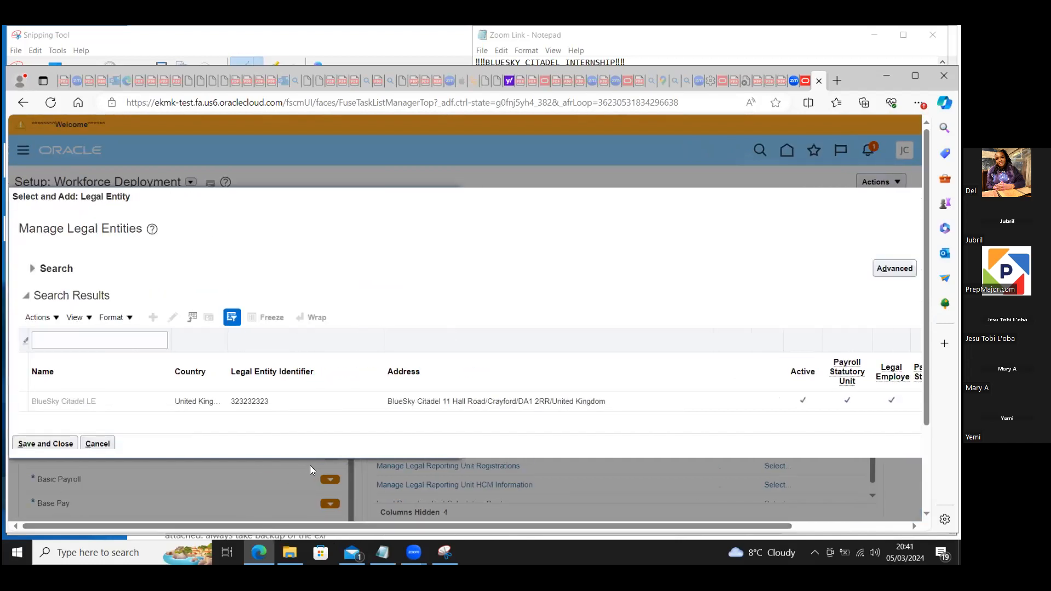
Step: Select BlueSky Citadel LE as the task scope, and save and close its legal entity record
click(298, 401)
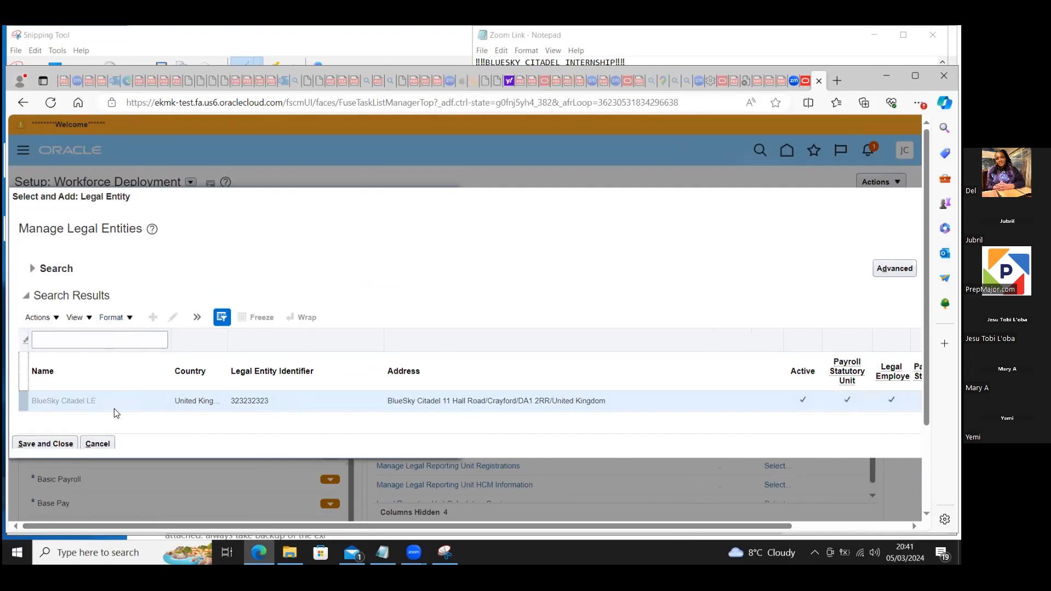
click(36, 447)
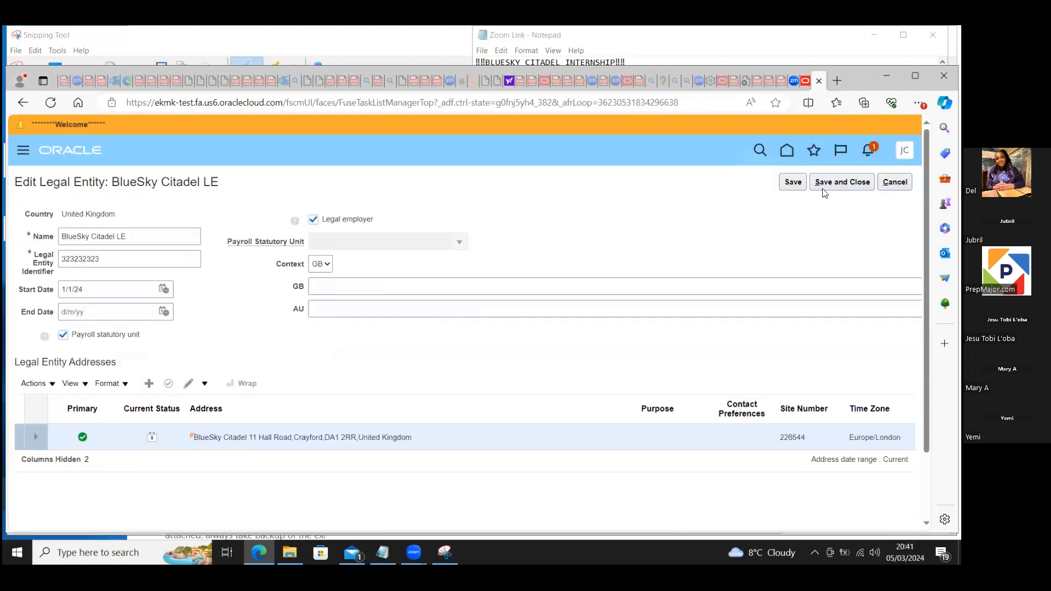
click(841, 184)
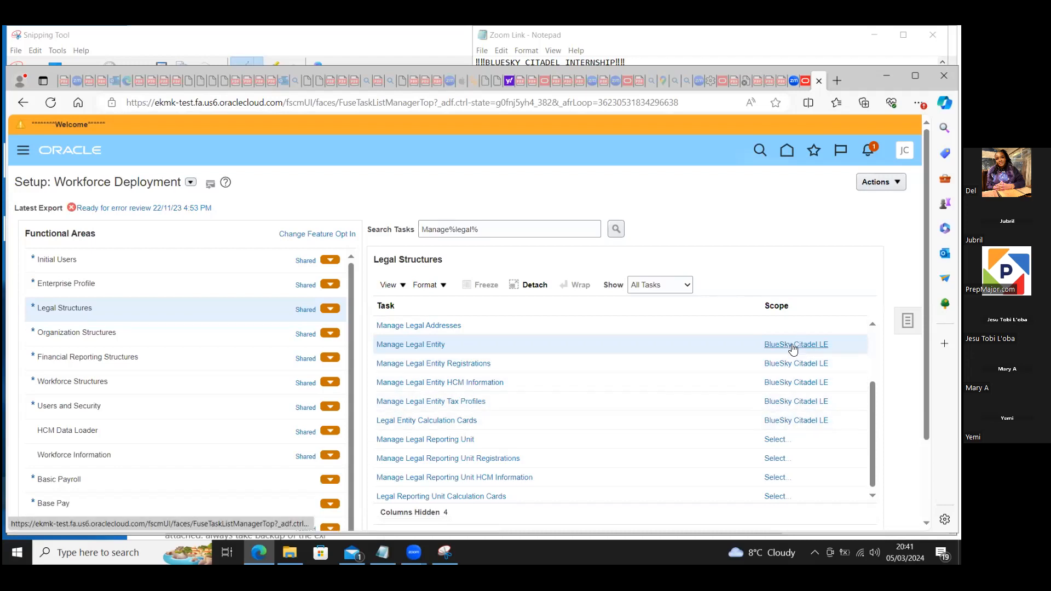
click(792, 376)
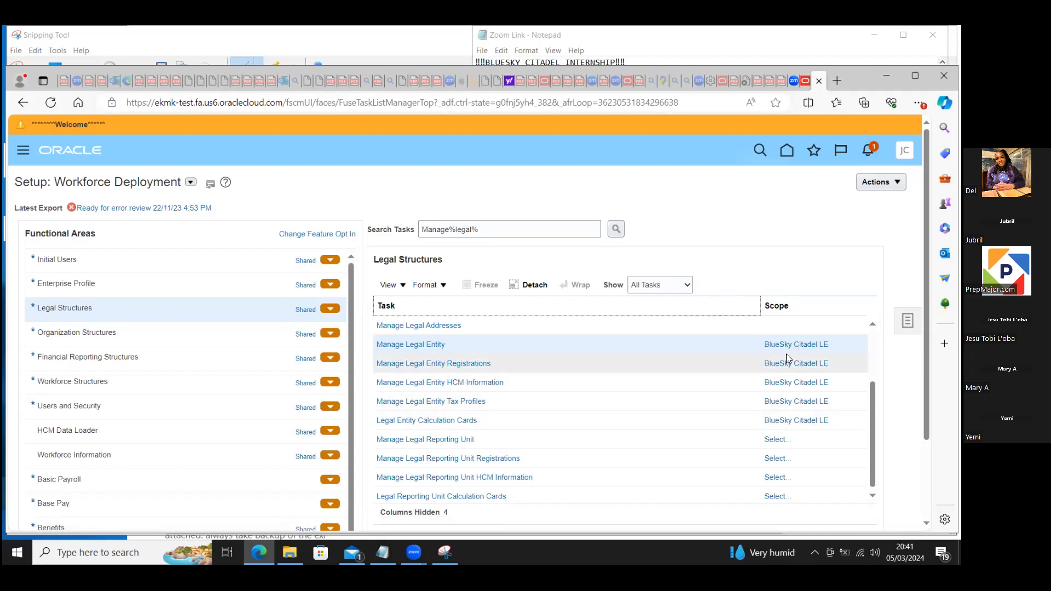
click(803, 350)
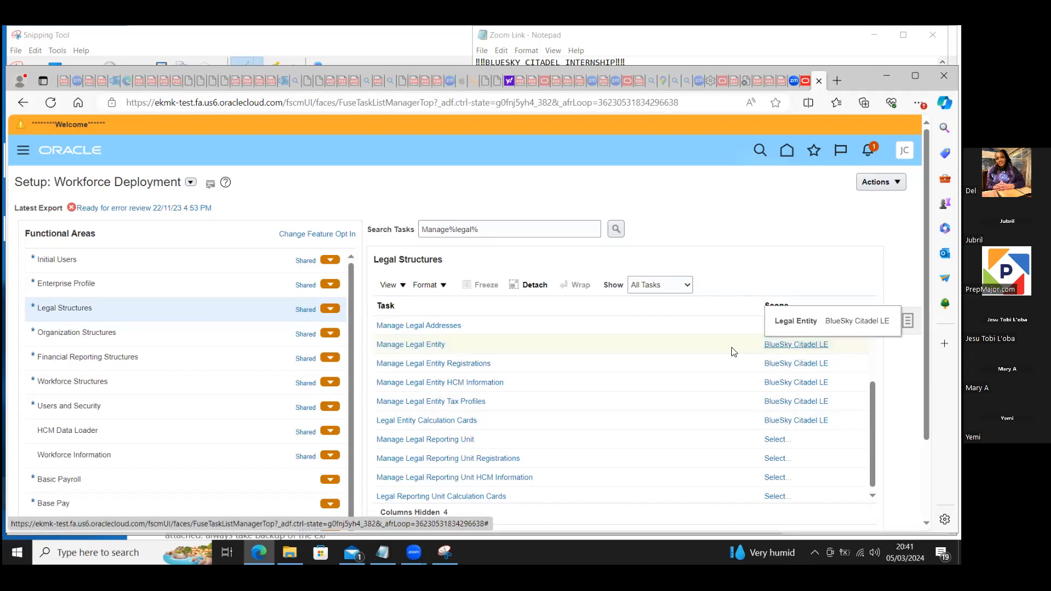
click(694, 351)
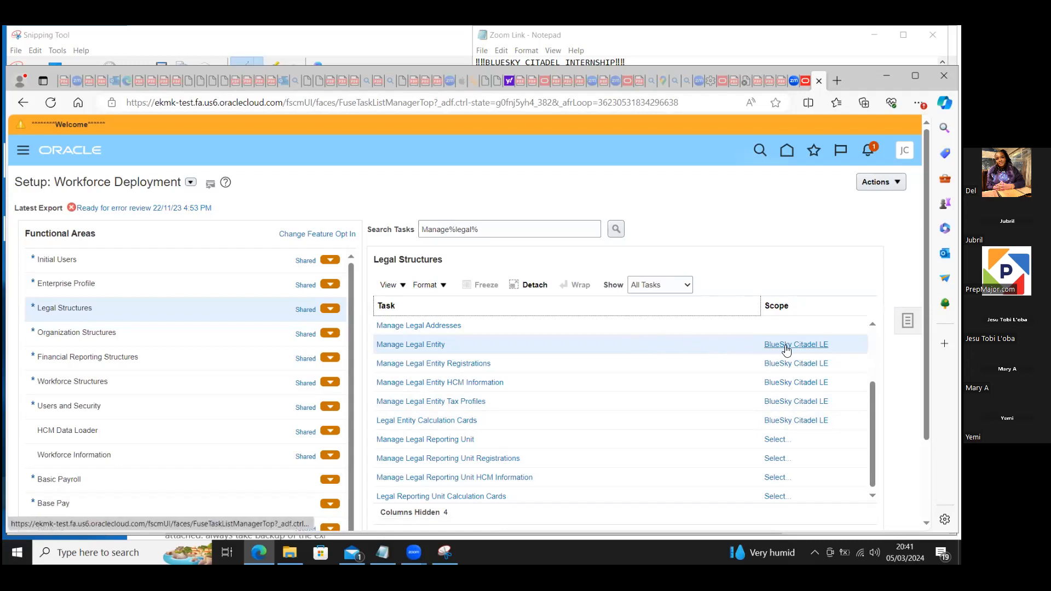
click(808, 351)
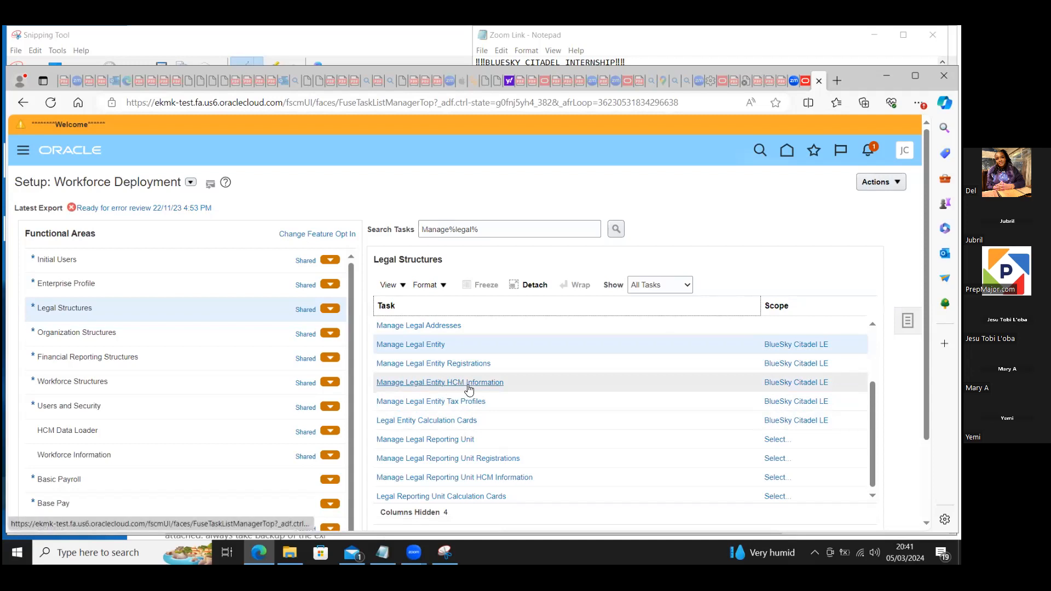
Step: Open the scope of the Manage Legal Entity HCM Information task and apply Select and Add for the legal entity
click(790, 386)
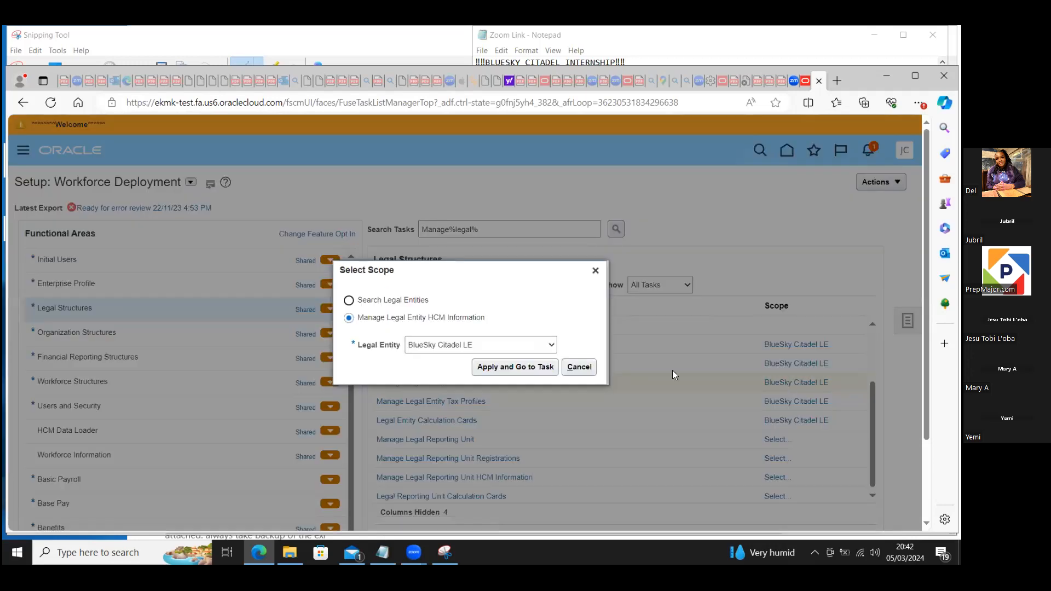
click(551, 346)
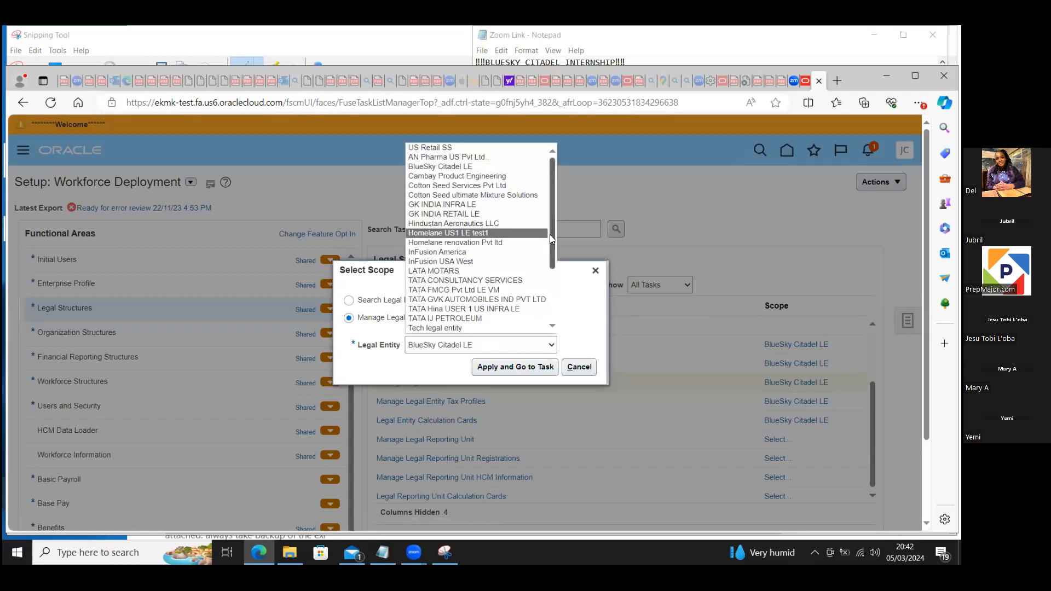
scroll(553, 221, down, 3)
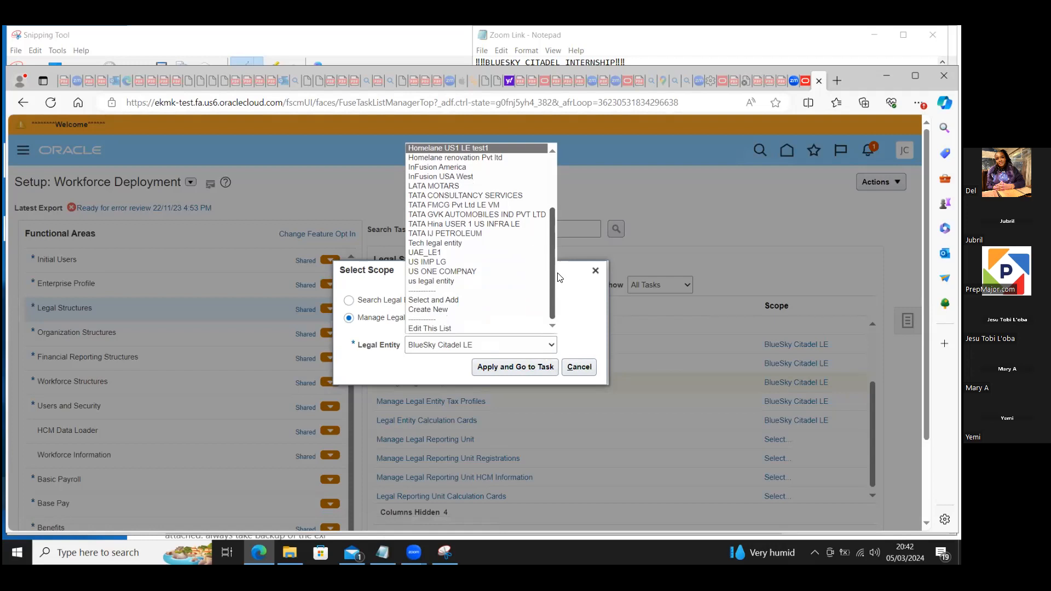
click(440, 304)
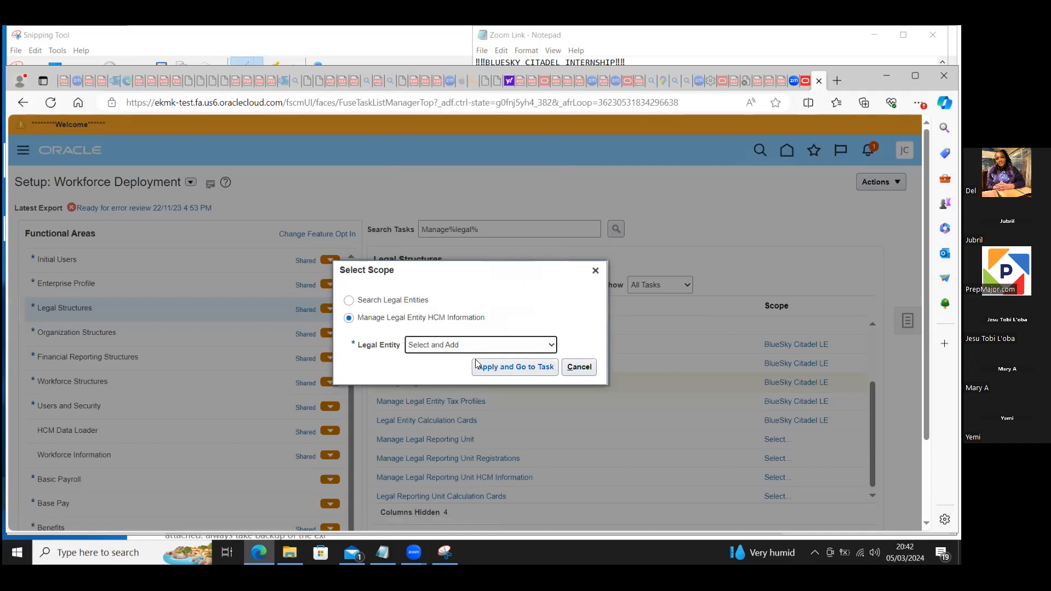
click(492, 370)
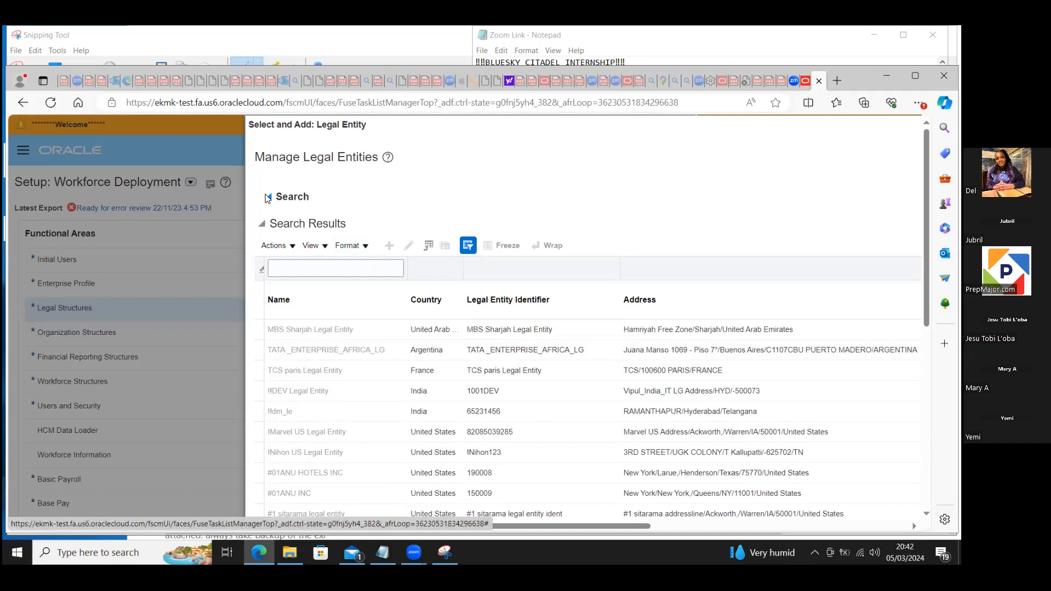
Step: Search the legal entities in the Select and Add window by the name "bluesky"
click(268, 198)
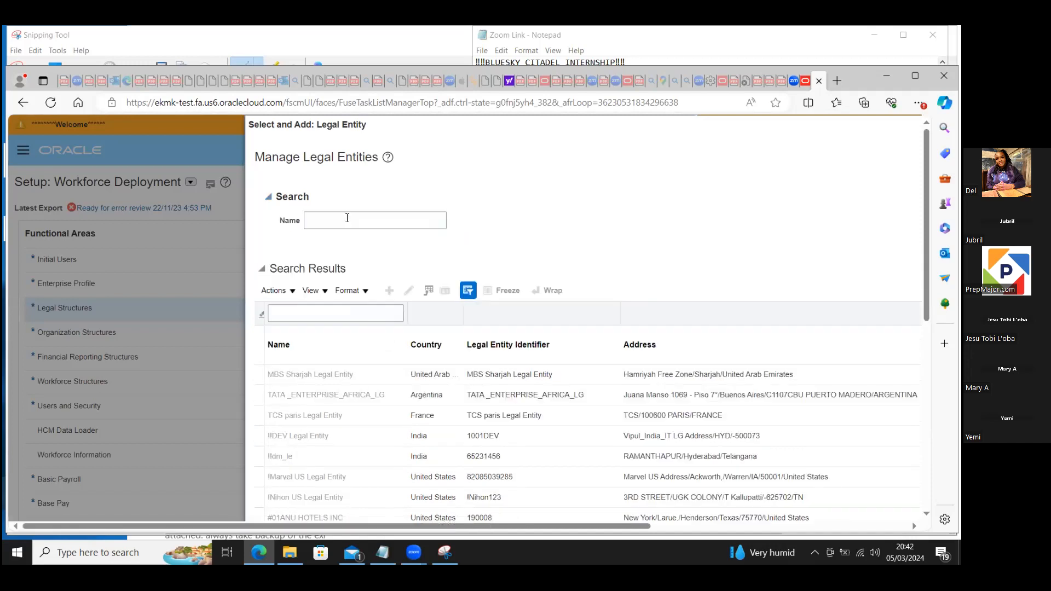
click(347, 219)
text(bluesky)
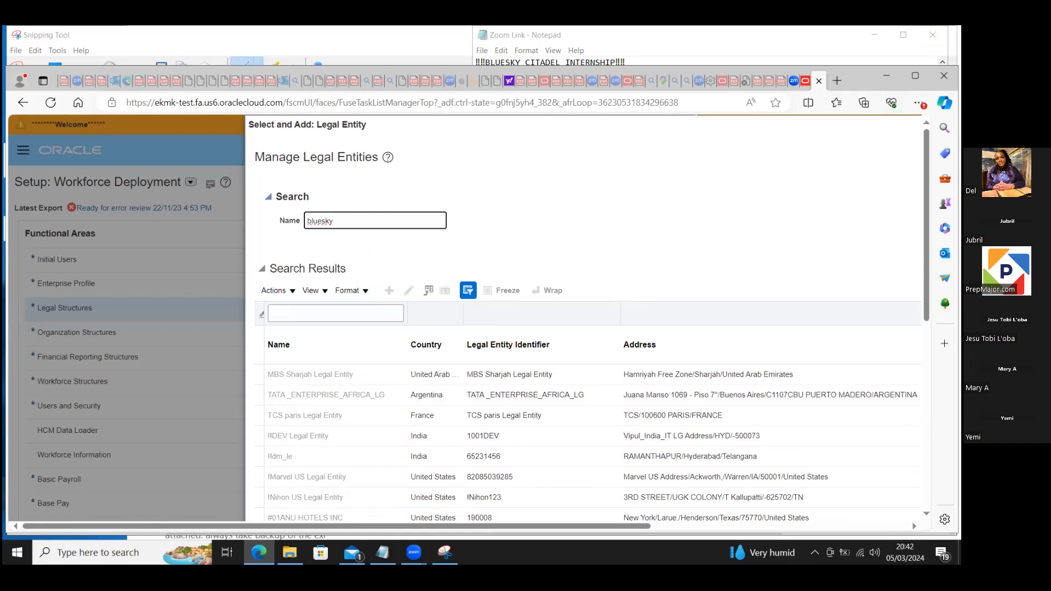
click(915, 75)
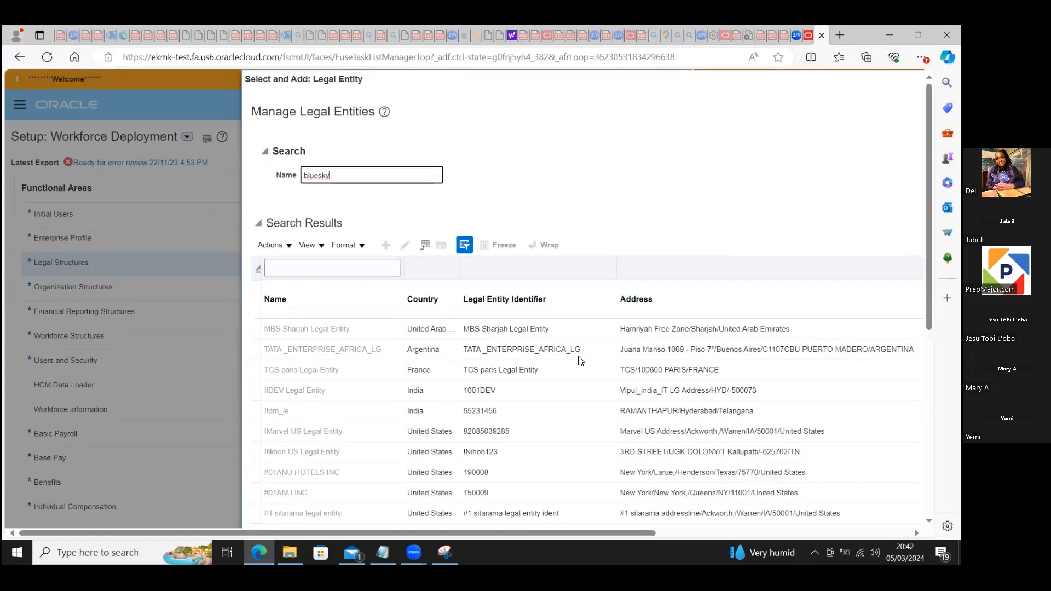
drag(553, 530, 689, 530)
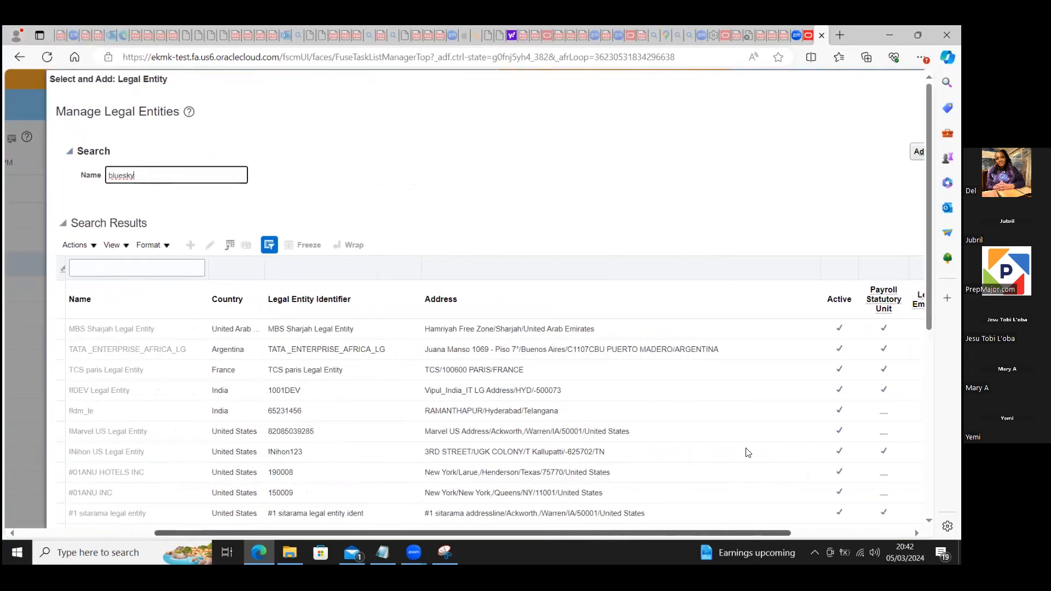
scroll(748, 453, right, 3)
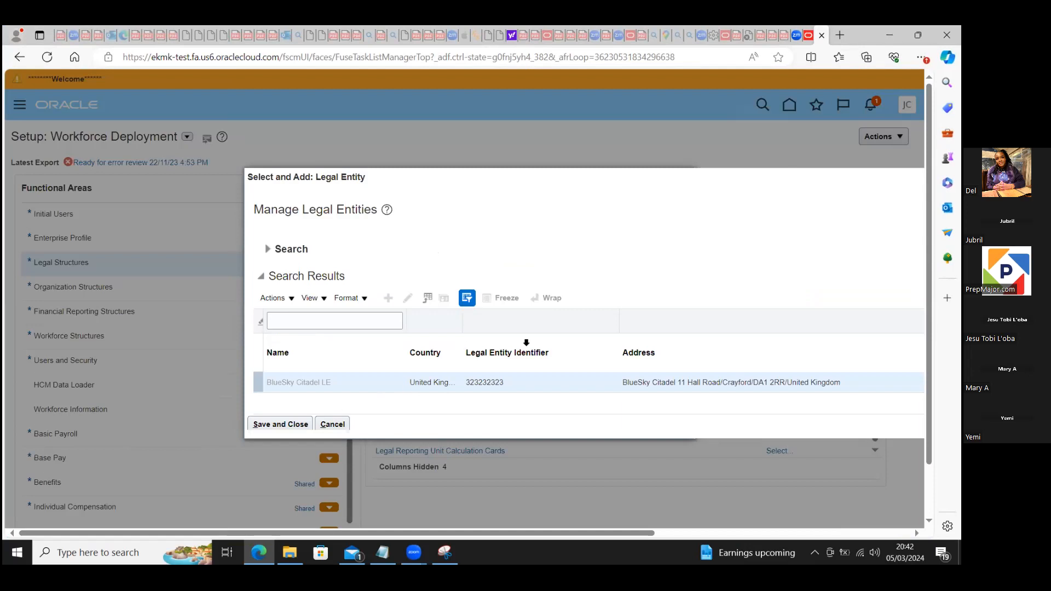
Step: Save BlueSky Citadel LE as the task scope and open its HCM information record for correction
triple_click(547, 204)
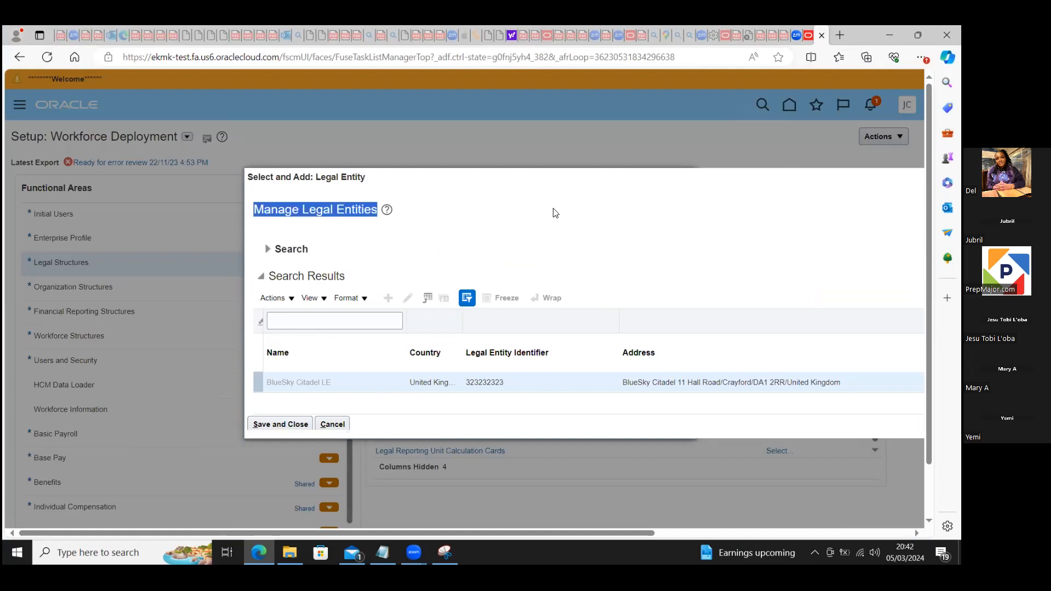
click(295, 425)
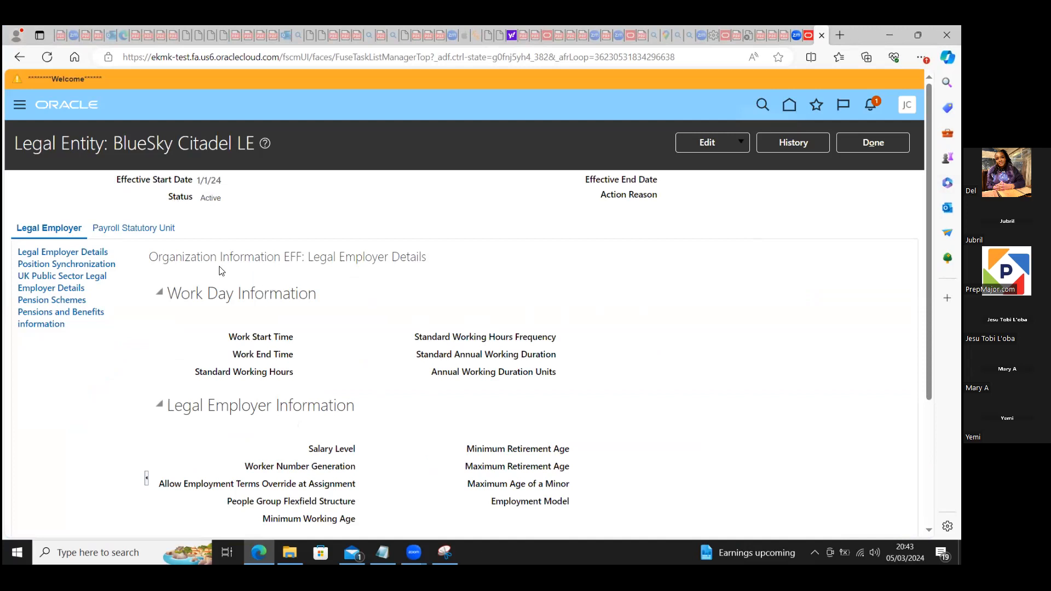
click(740, 141)
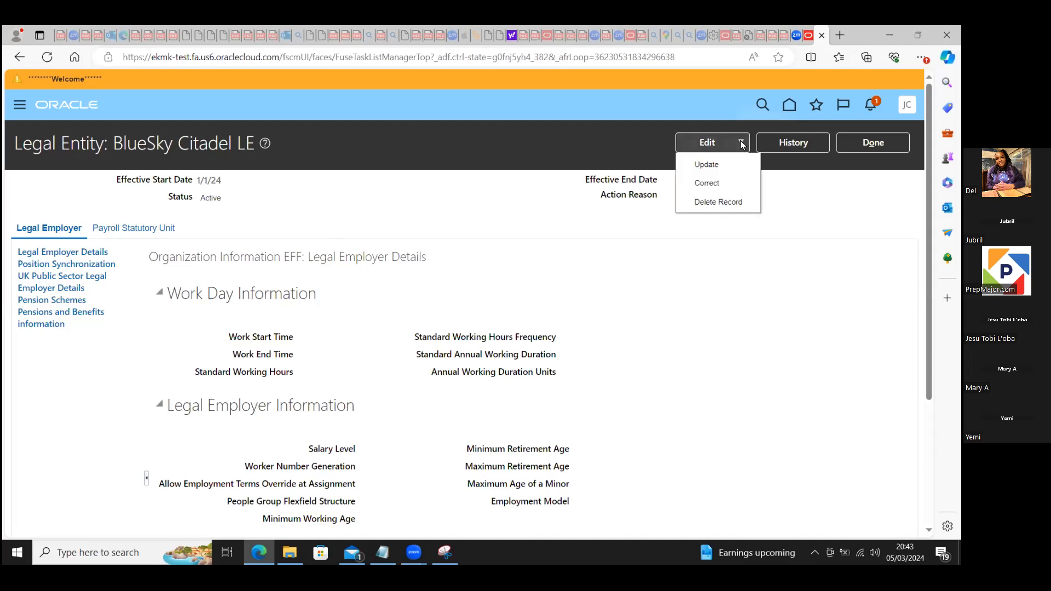
click(714, 187)
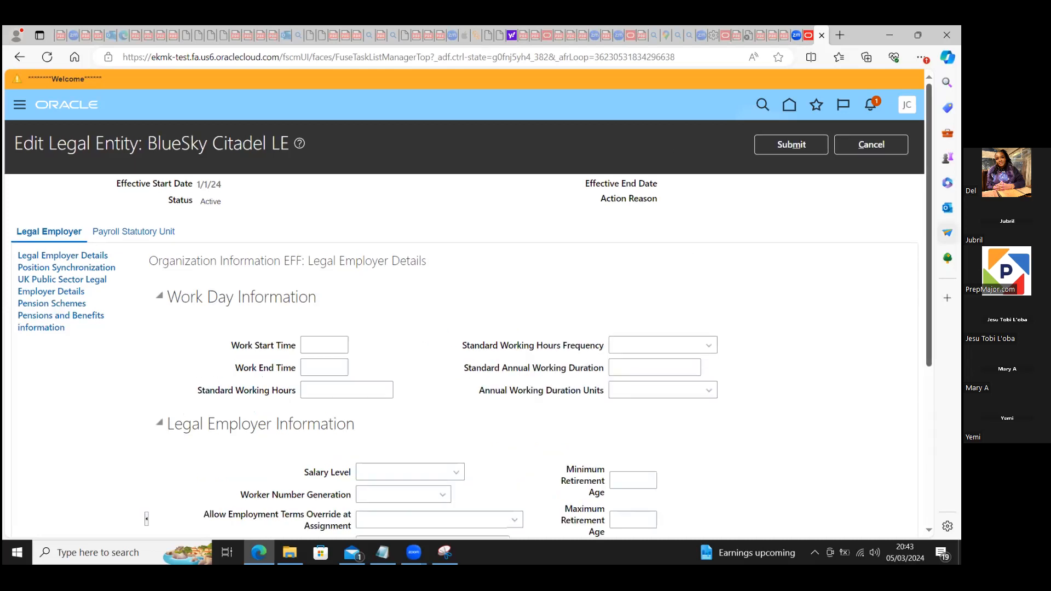
scroll(567, 249, down, 3)
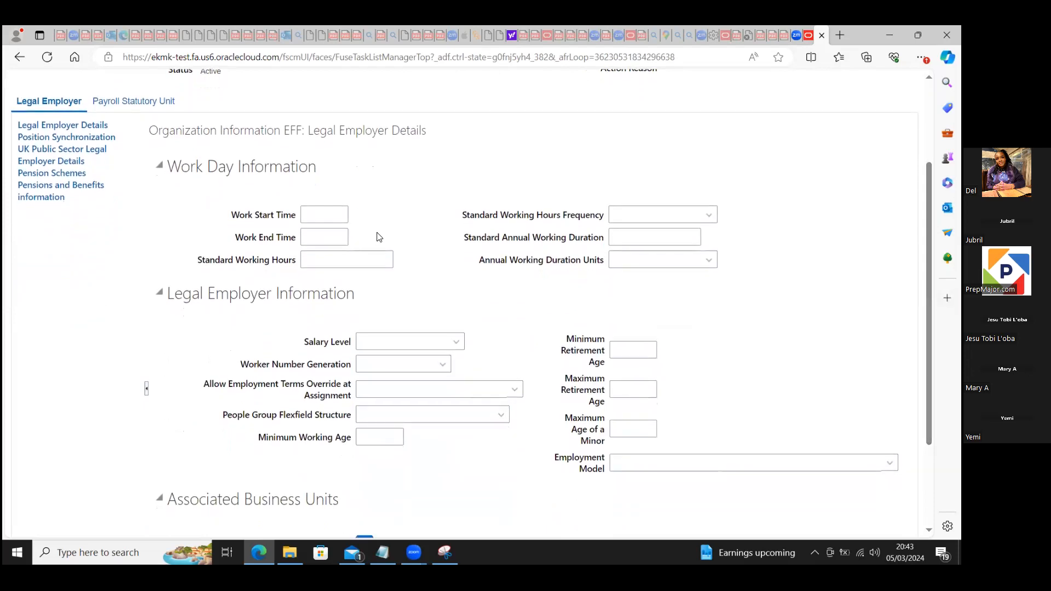
Step: Set the legal employer's work start time to 08:00, work end time to 18:00 and standard working hours to 37.5
click(315, 211)
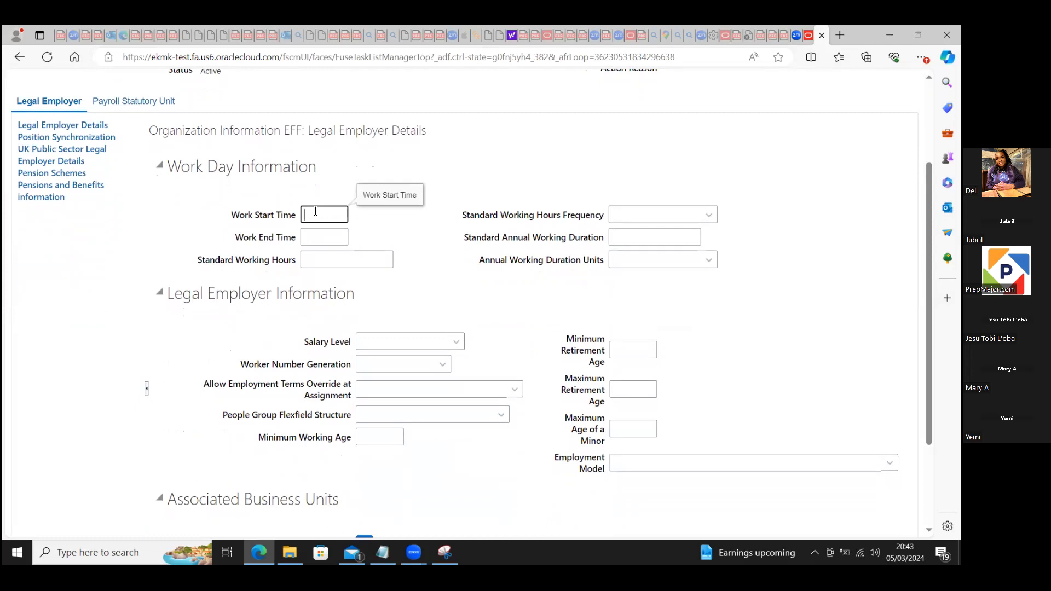
text(08:00)
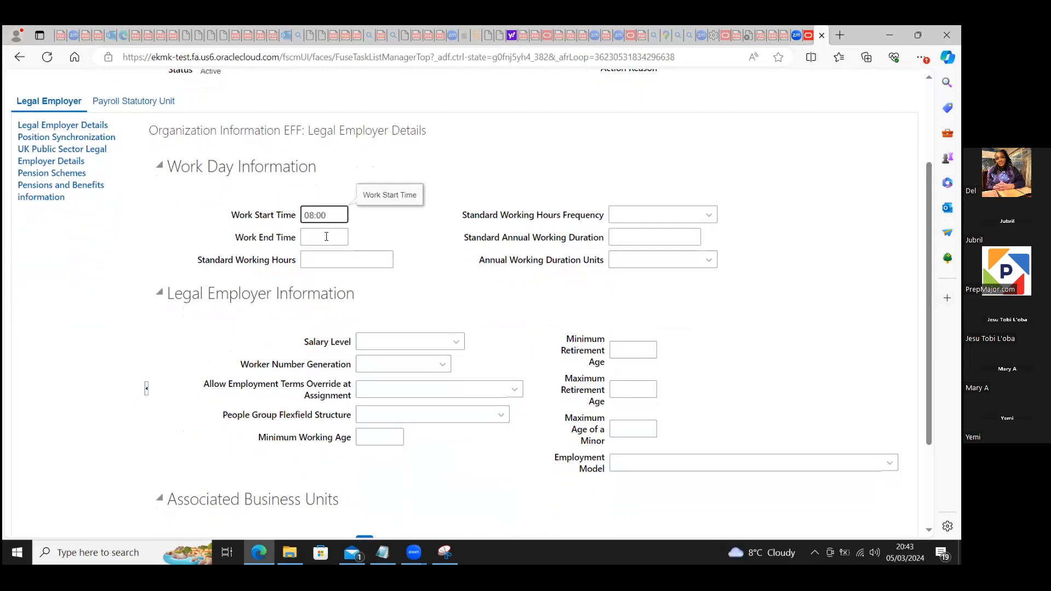
click(326, 236)
text(18)
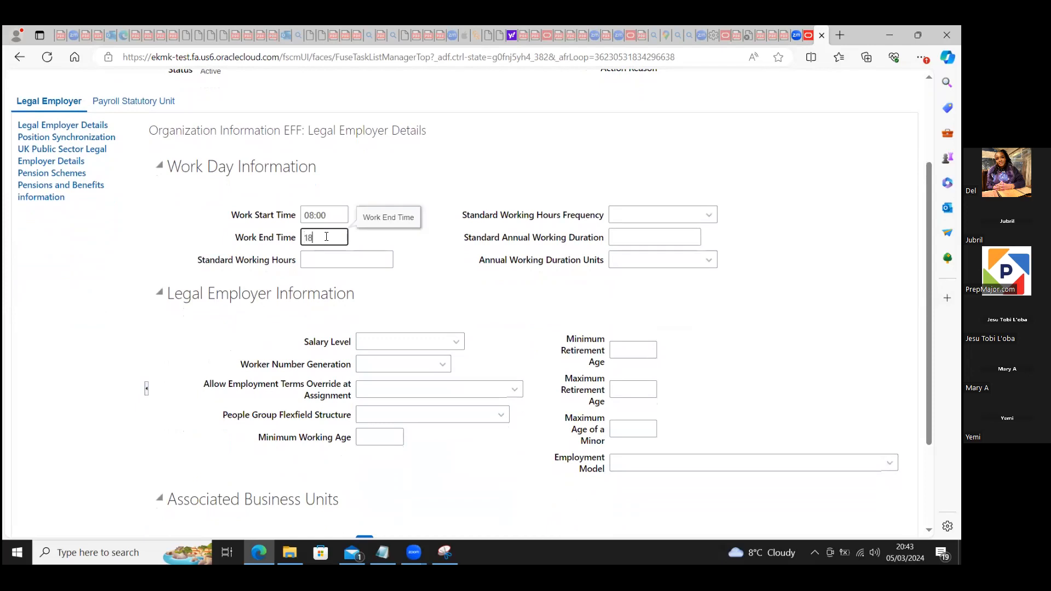
text(:00)
click(327, 260)
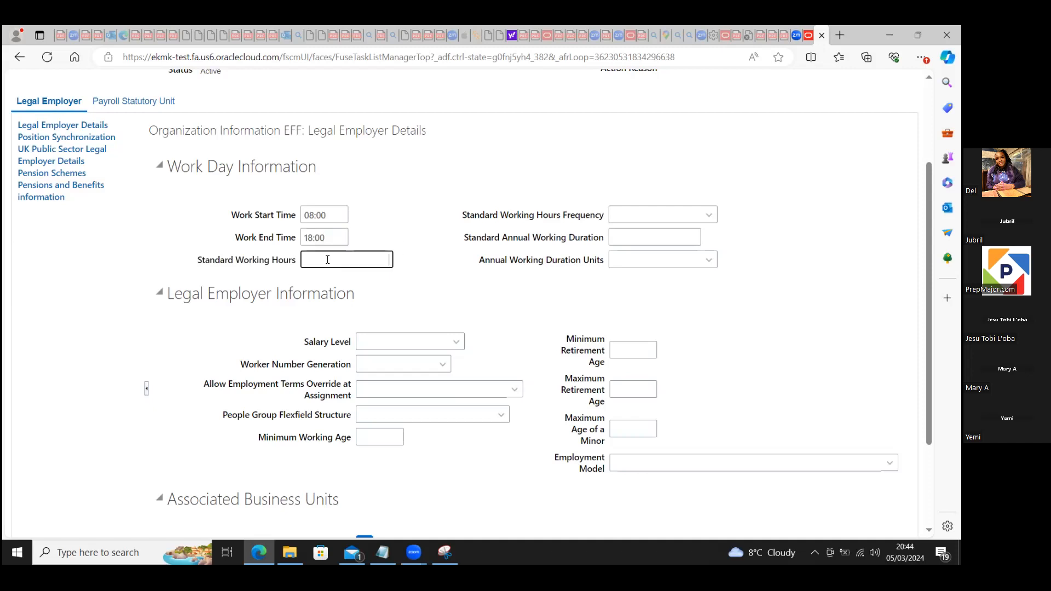
text(37.5)
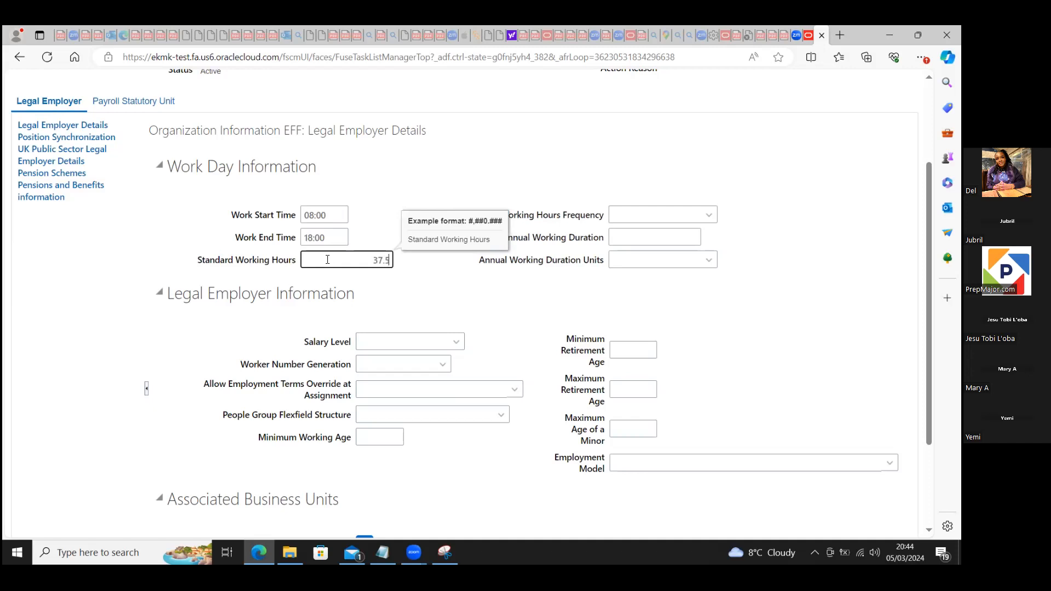
Step: Set the standard working hours frequency to Weekly and the standard annual working duration to 1920
click(651, 210)
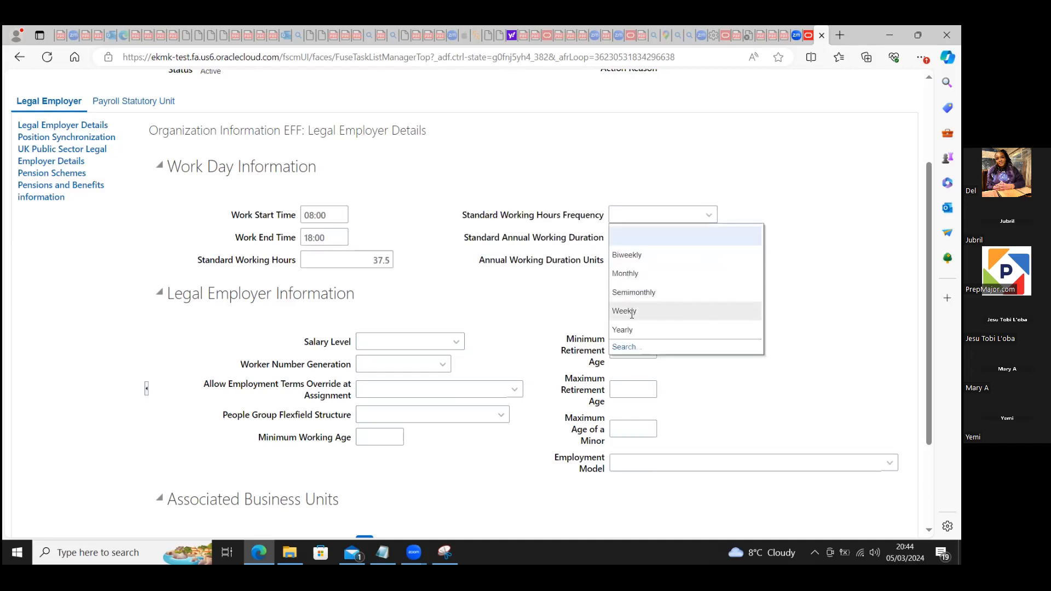
click(632, 314)
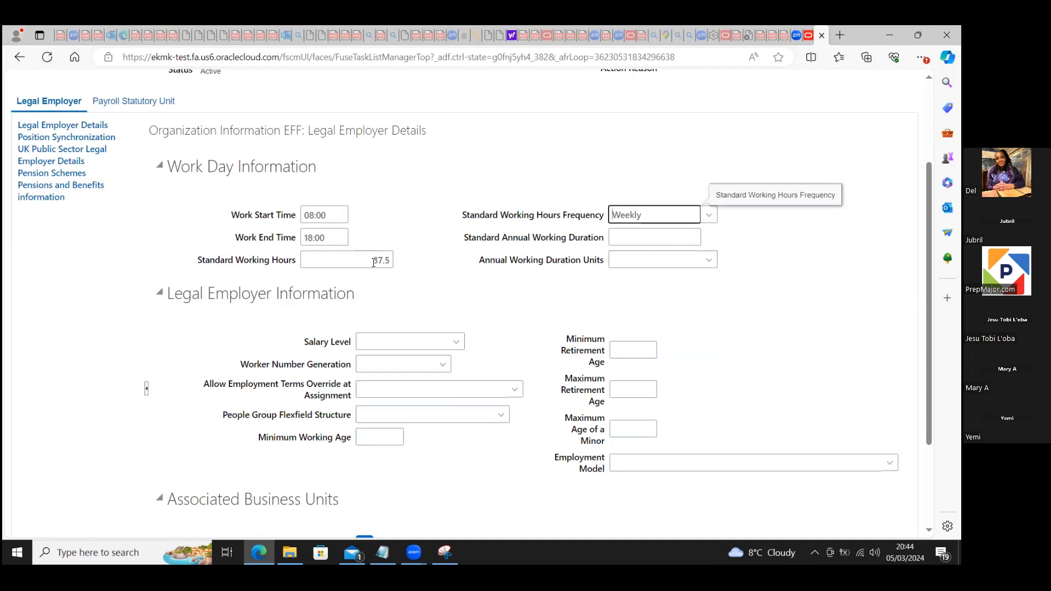
click(661, 234)
text(1920)
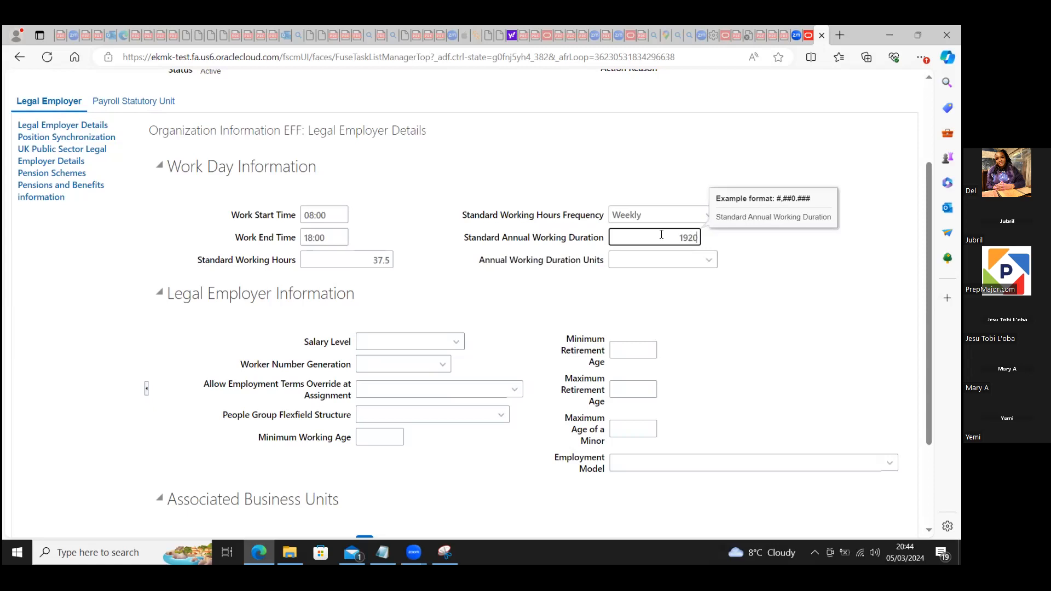
click(655, 257)
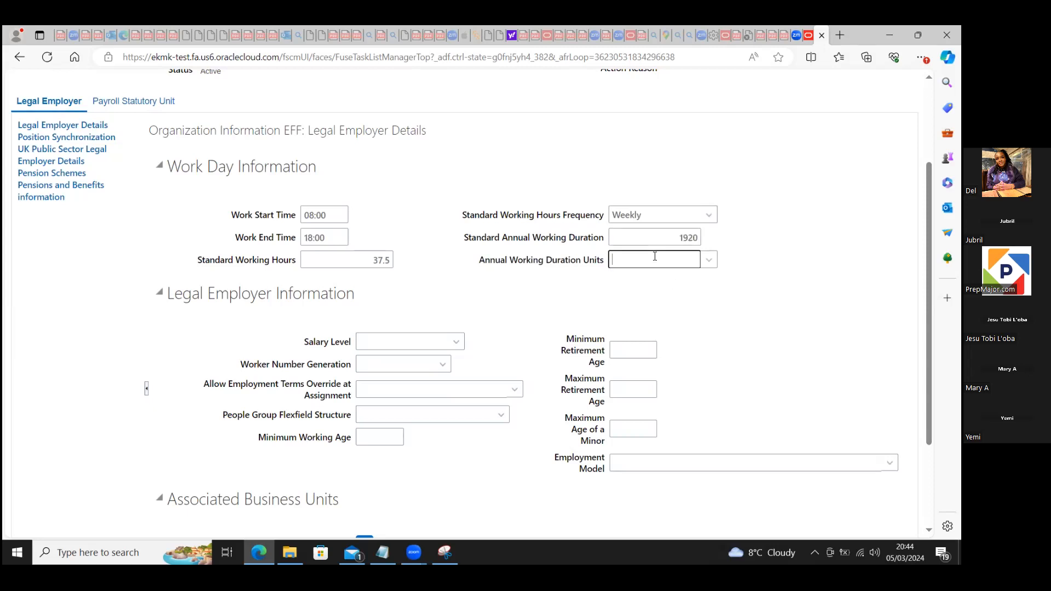
click(709, 262)
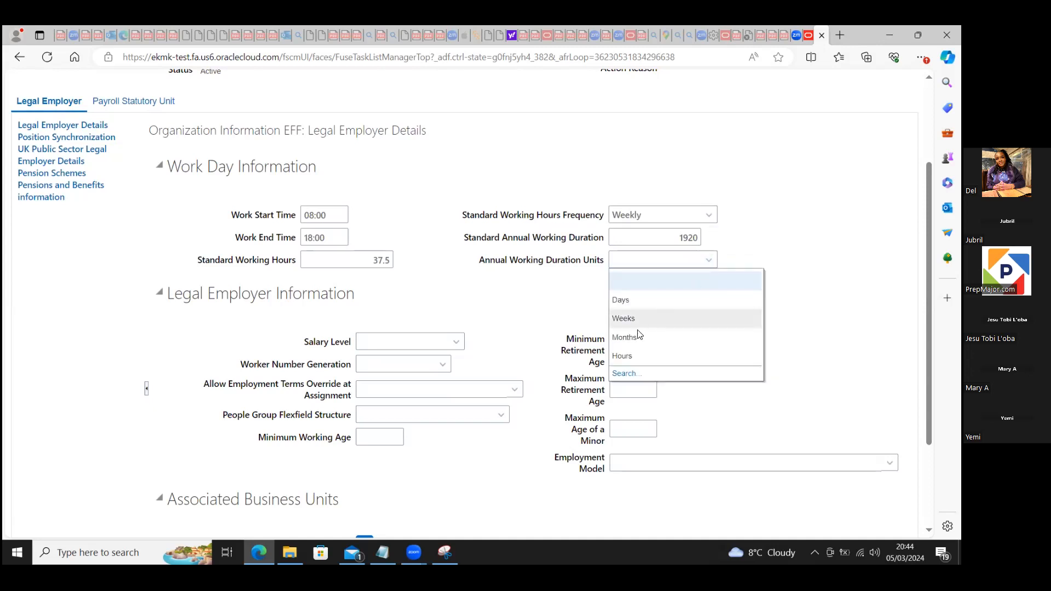
click(625, 374)
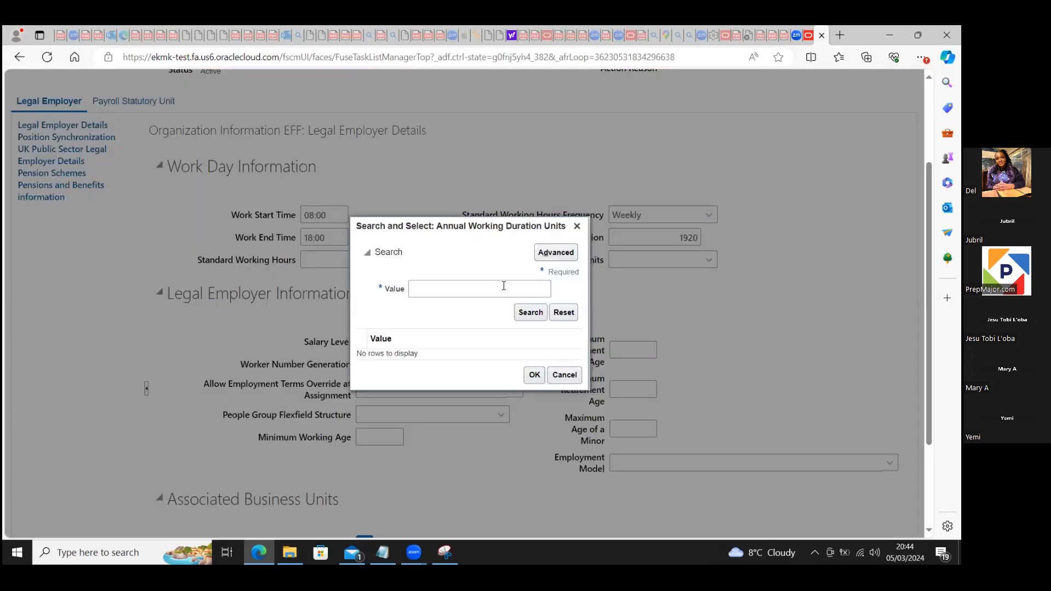
click(502, 286)
text(year)
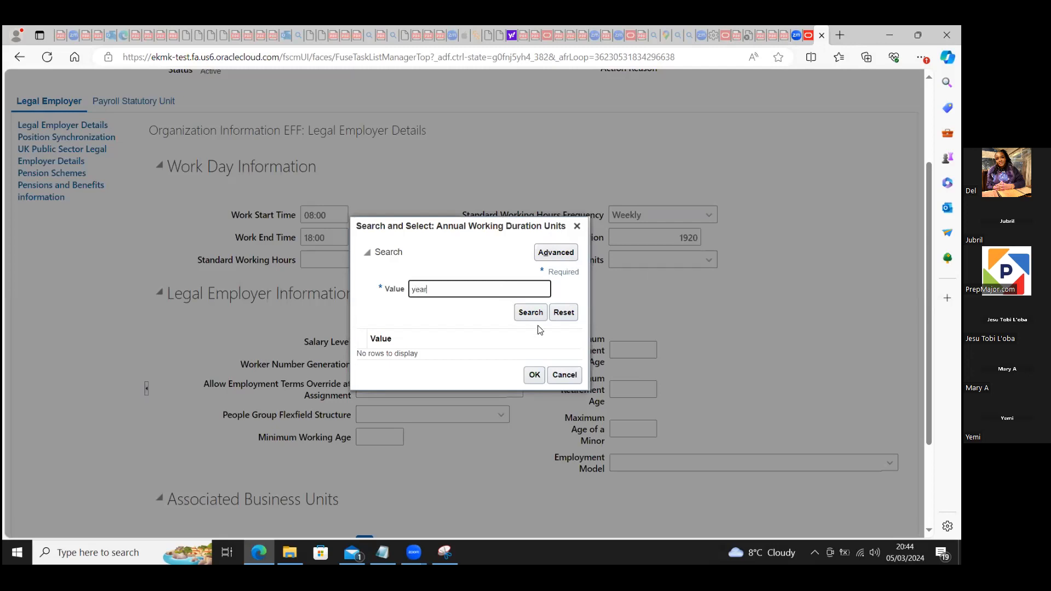
click(530, 314)
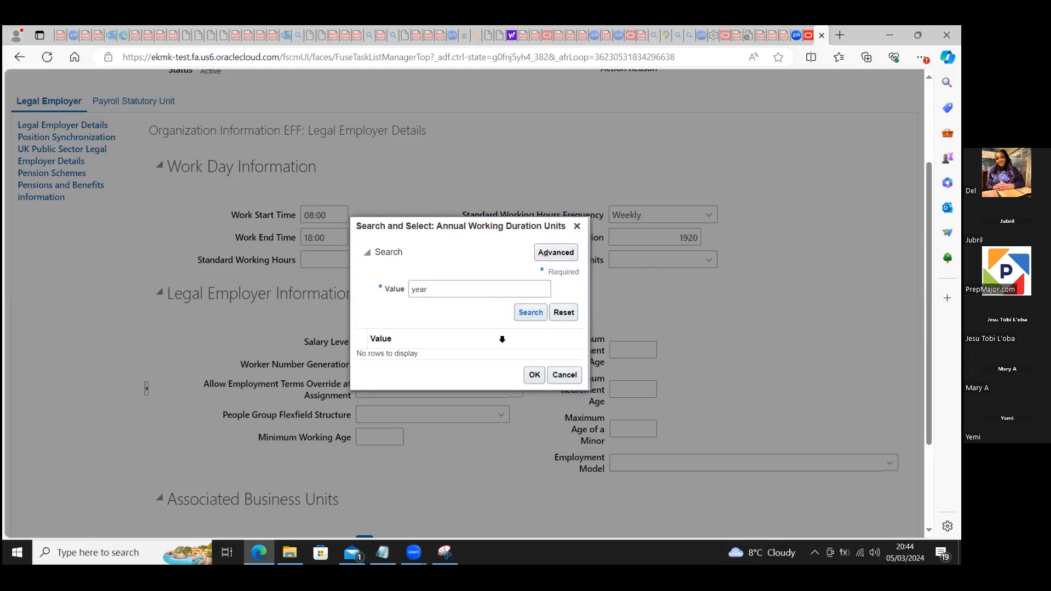
click(563, 375)
Step: Set the annual working duration units to Months and the legal employer's salary level to Assignment
click(710, 259)
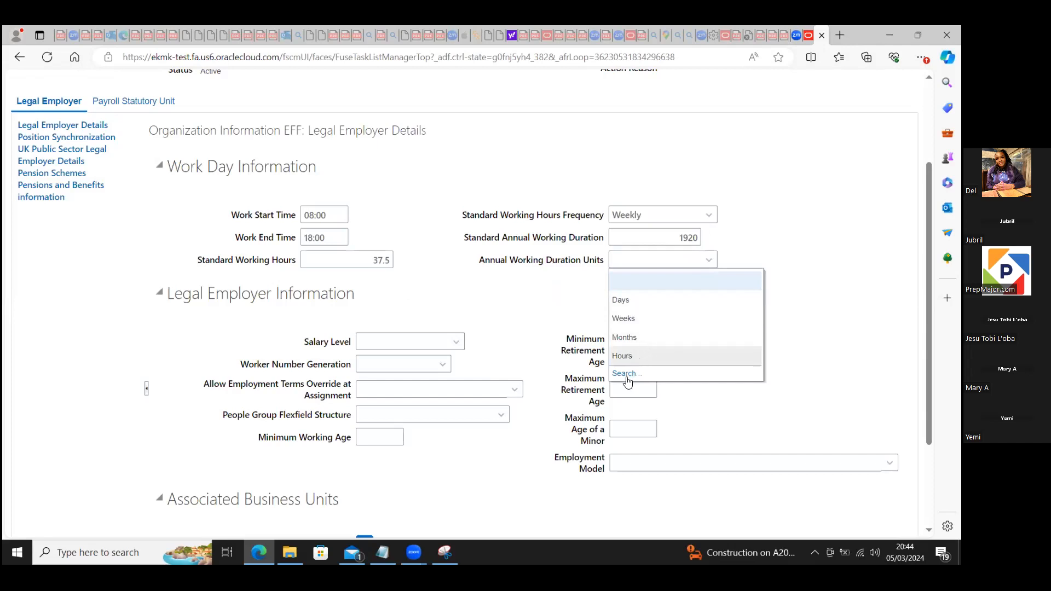
click(632, 338)
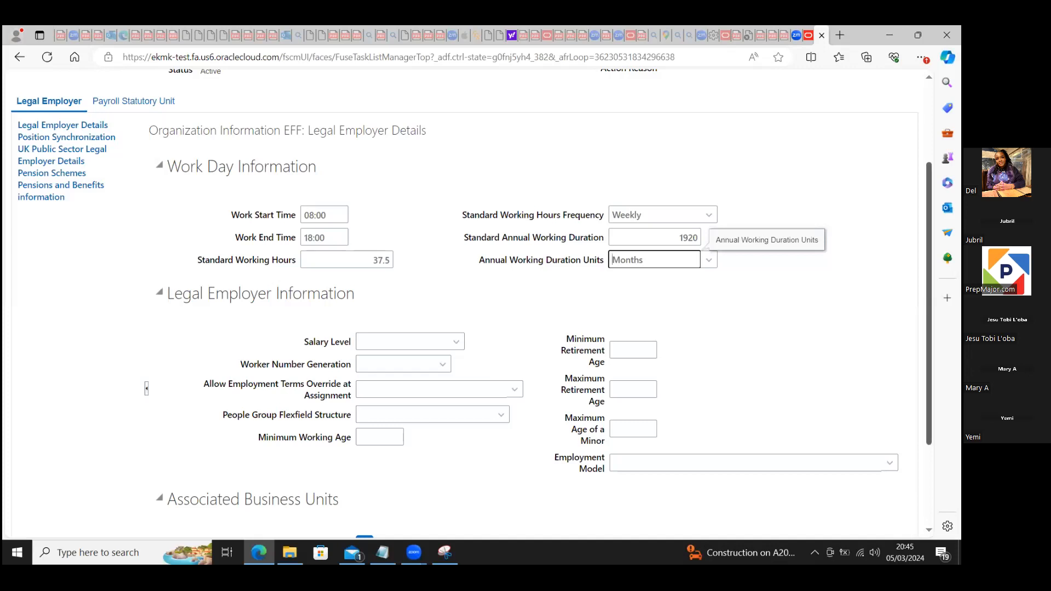
scroll(542, 272, down, 2)
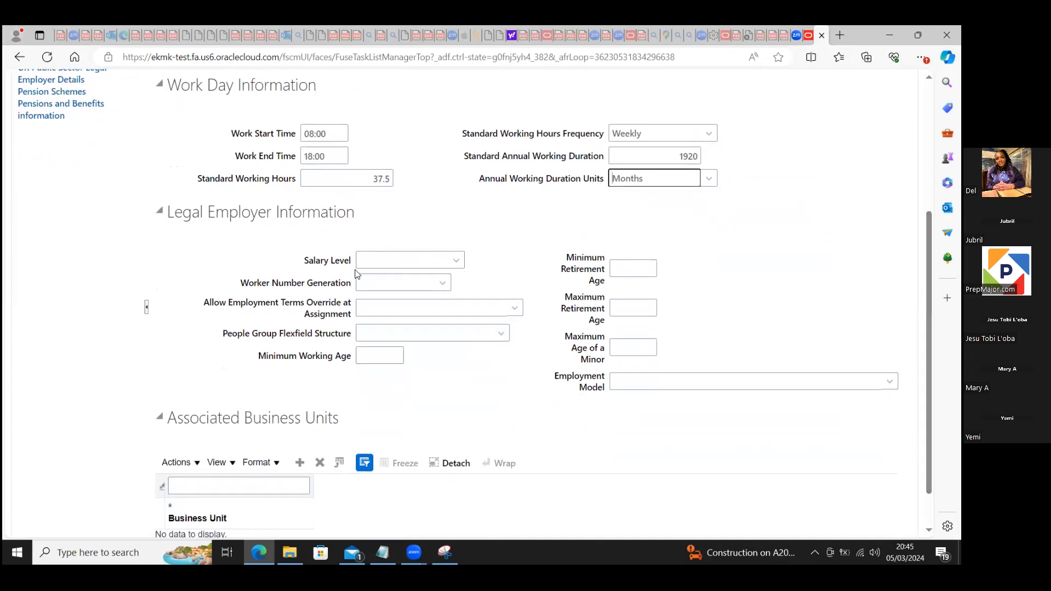
click(456, 261)
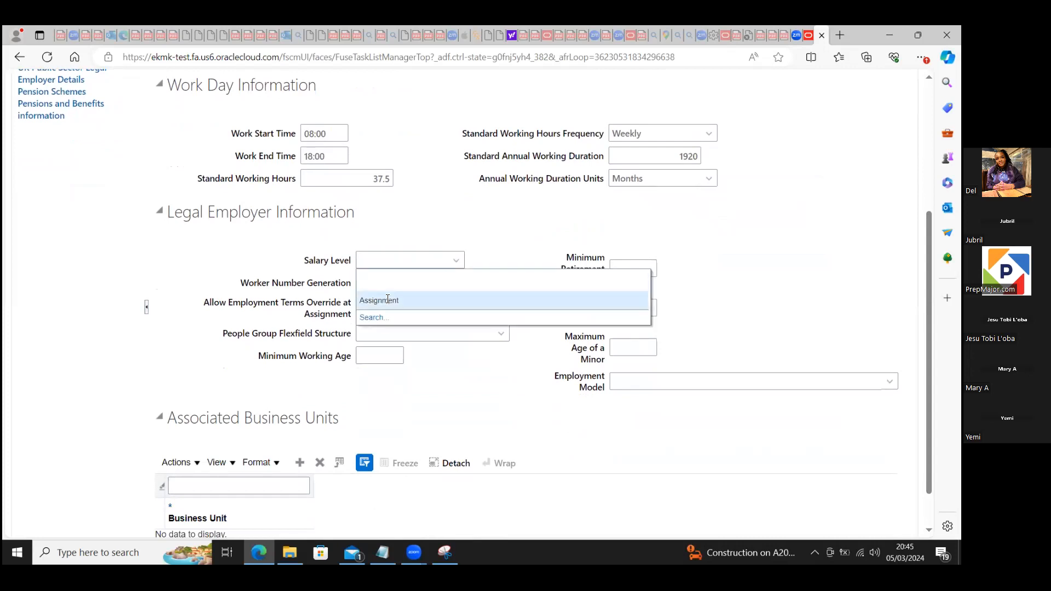
click(387, 300)
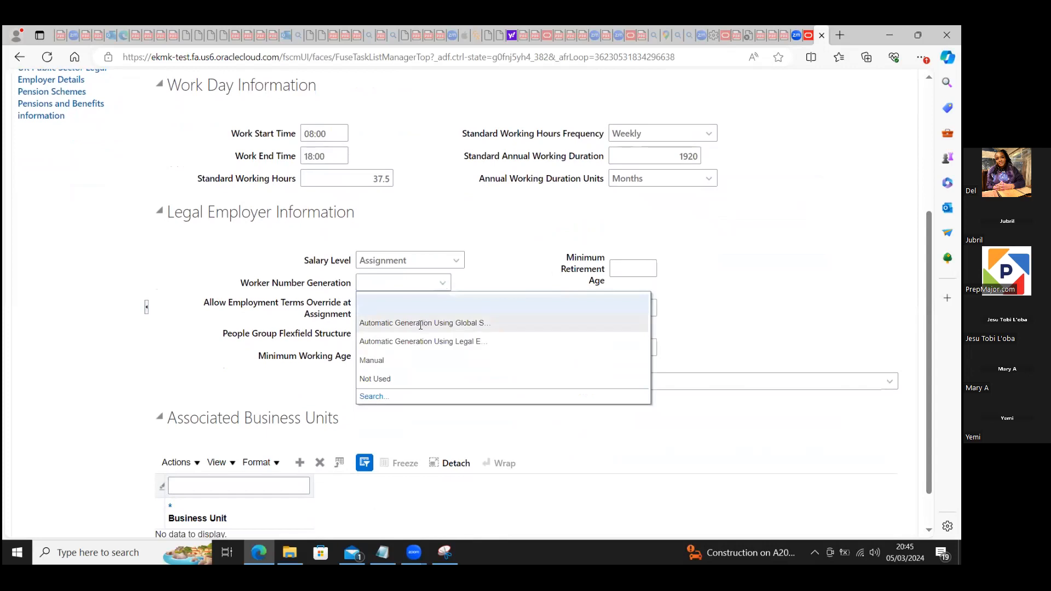
Step: Set worker number generation to "Automatic Generation Using Global S..." and the employment terms override at assignment to No
click(421, 325)
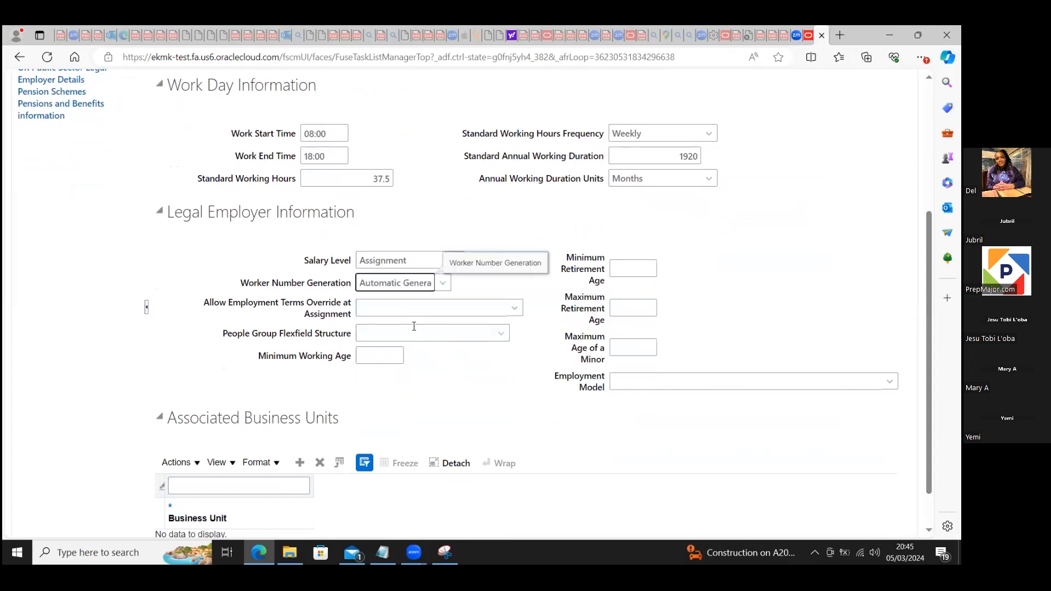
click(513, 308)
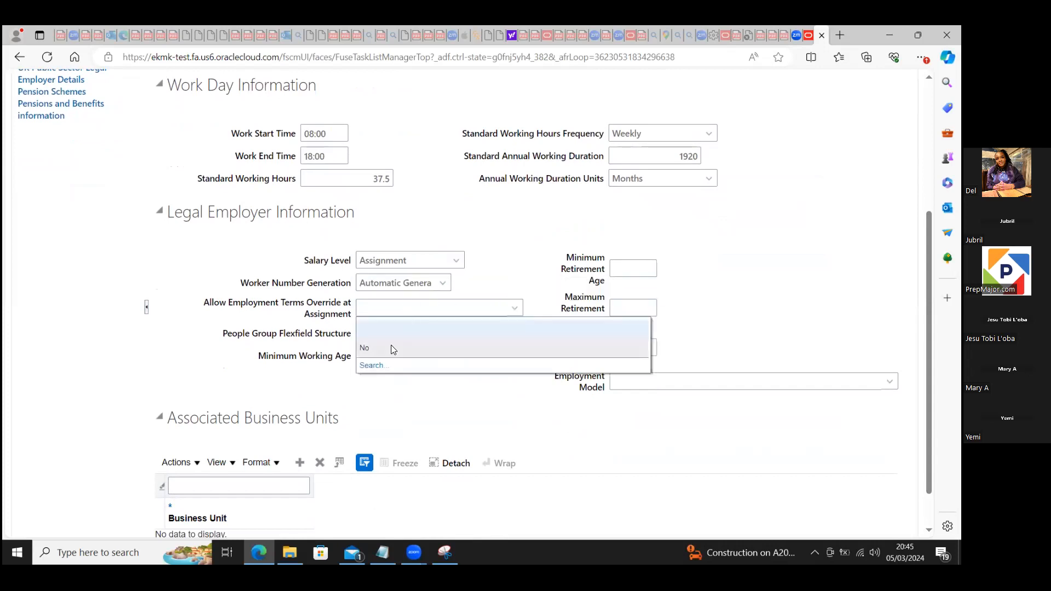
click(392, 346)
key(Tab)
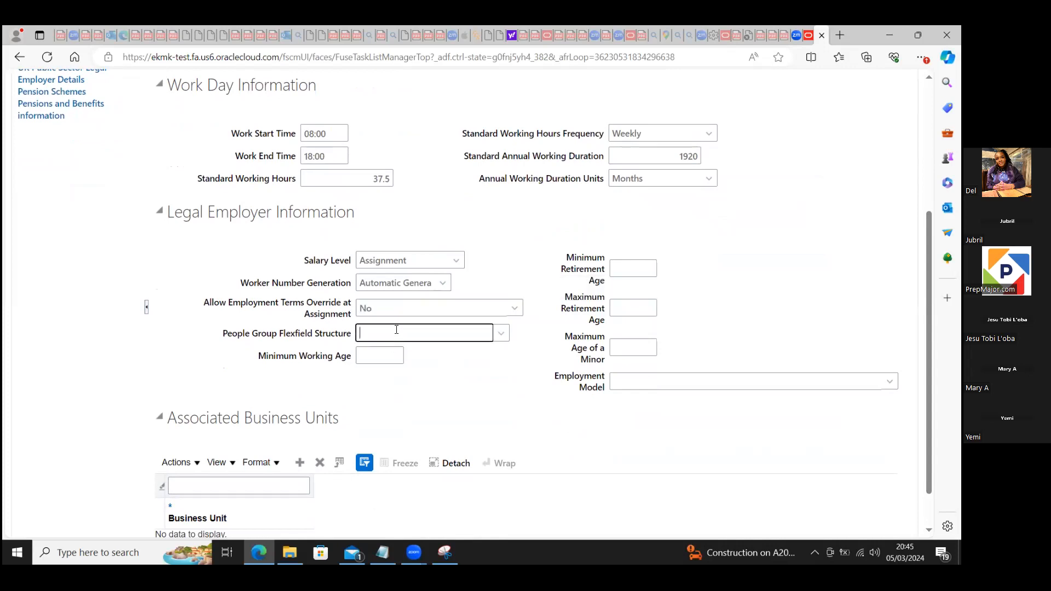
text(pe)
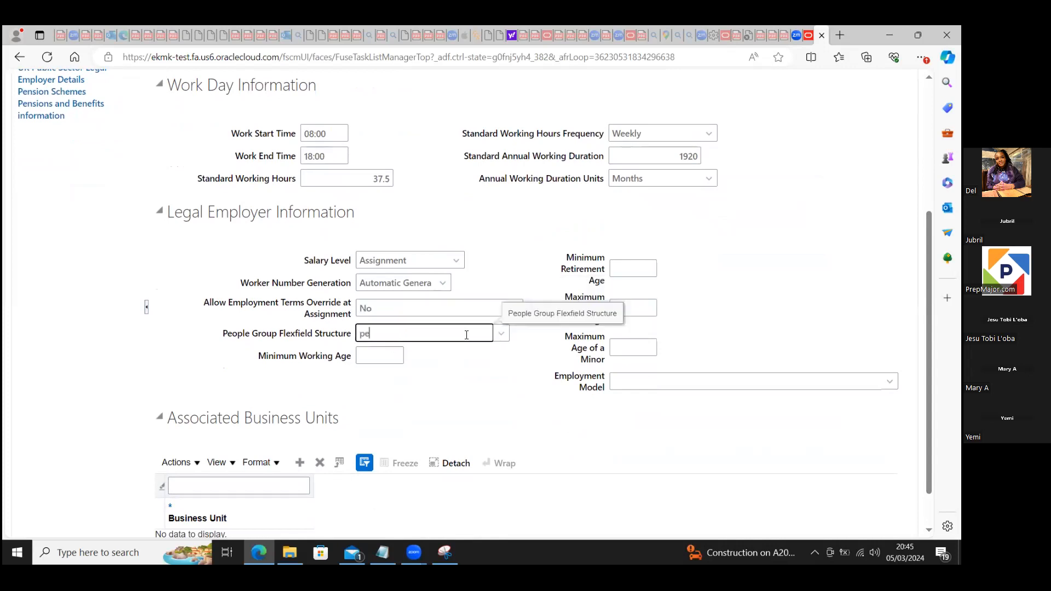
text(ople)
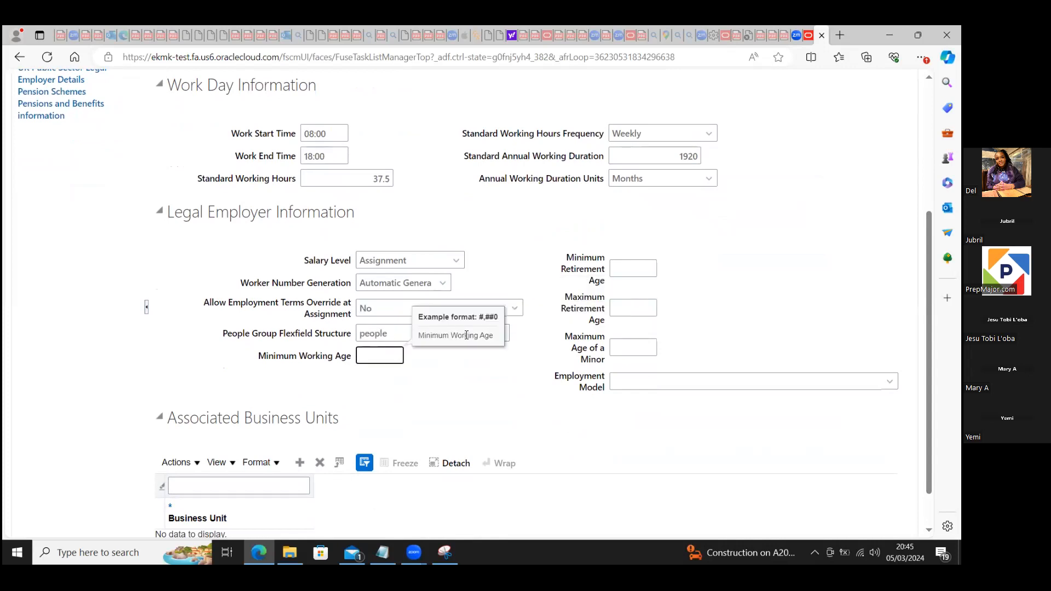
key(BackSpace)
key(BackSpace)
key(BackSpace)
key(BackSpace)
key(BackSpace)
key(BackSpace)
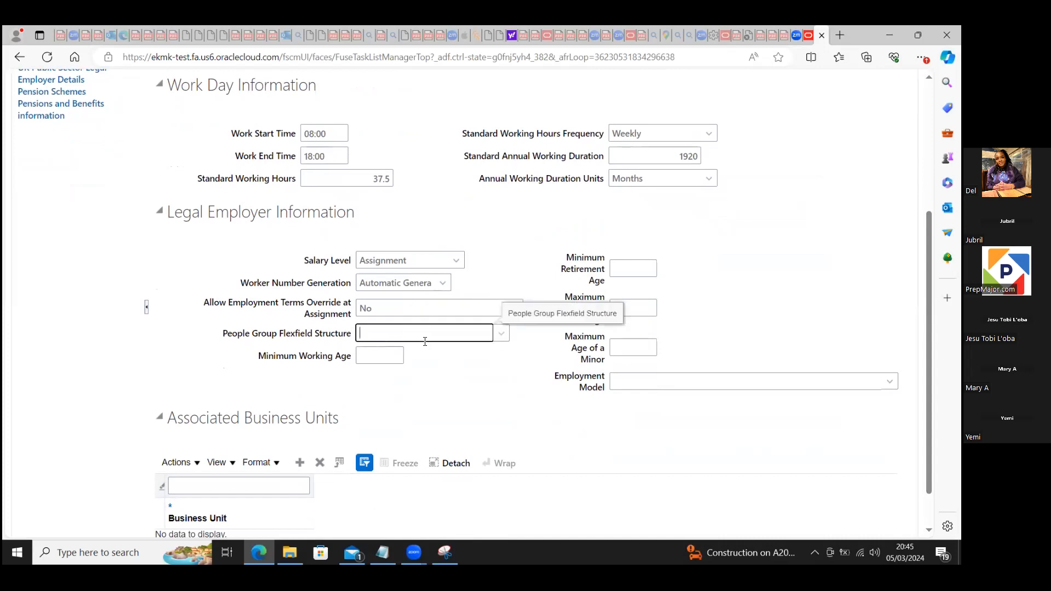
Step: Search the people group flexfield structures for "people" and set the legal employer's structure to People Group Flexfield
click(500, 336)
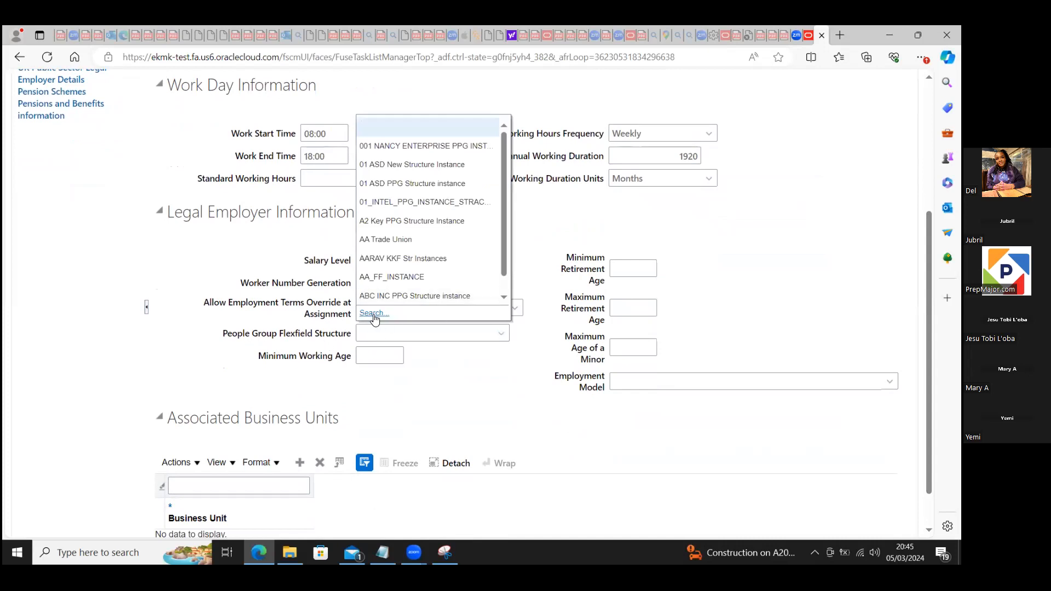
click(390, 316)
click(437, 289)
text(people)
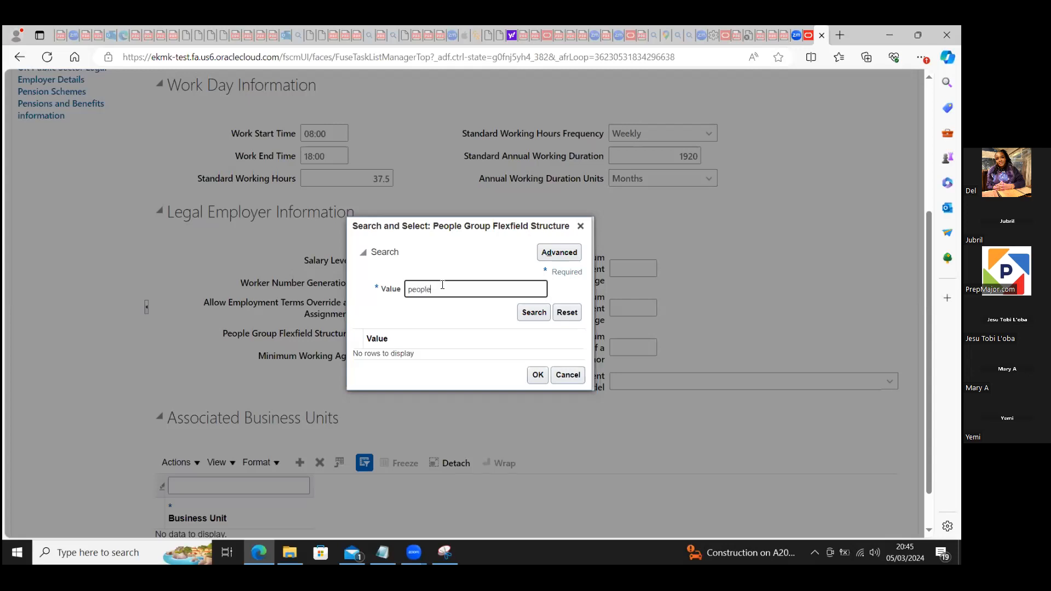
click(532, 313)
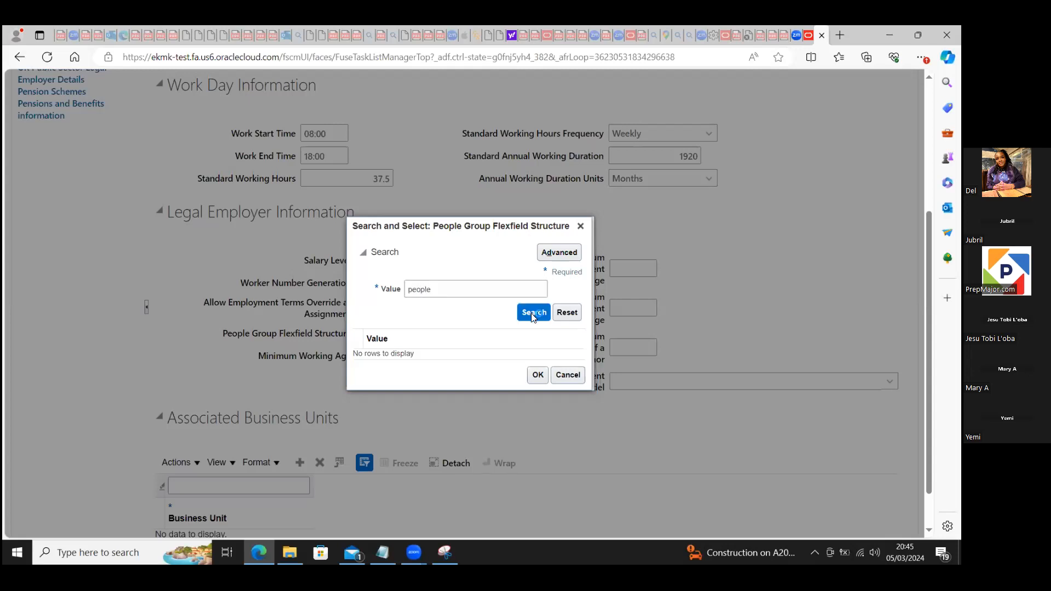
click(450, 358)
click(537, 381)
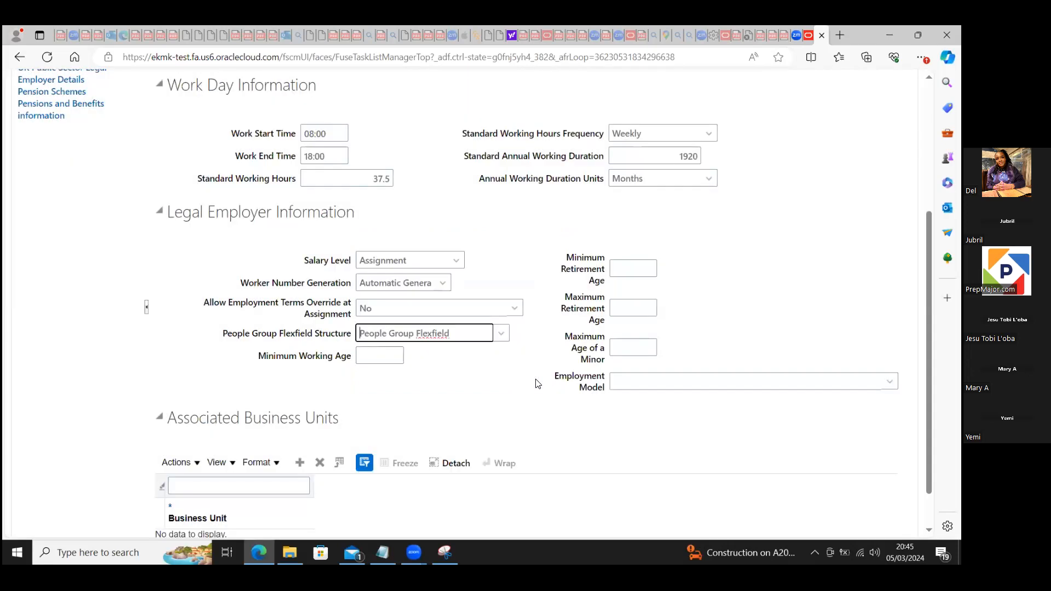
Step: Set the minimum working age to 18 and the employment model to "2 Tier - Multiple Contract - Single Assignment"
click(377, 355)
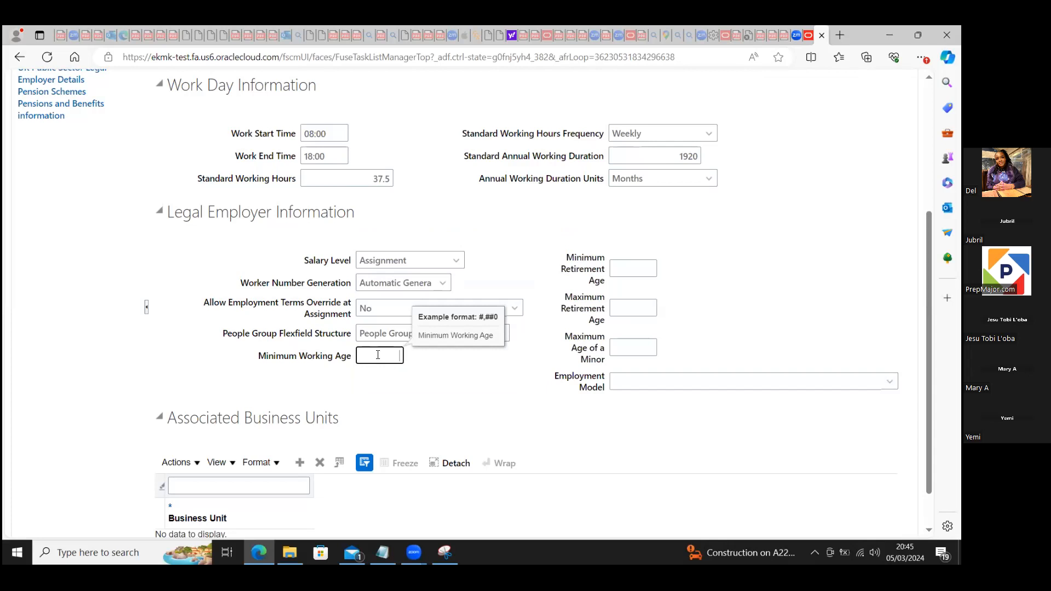
text(18)
click(408, 407)
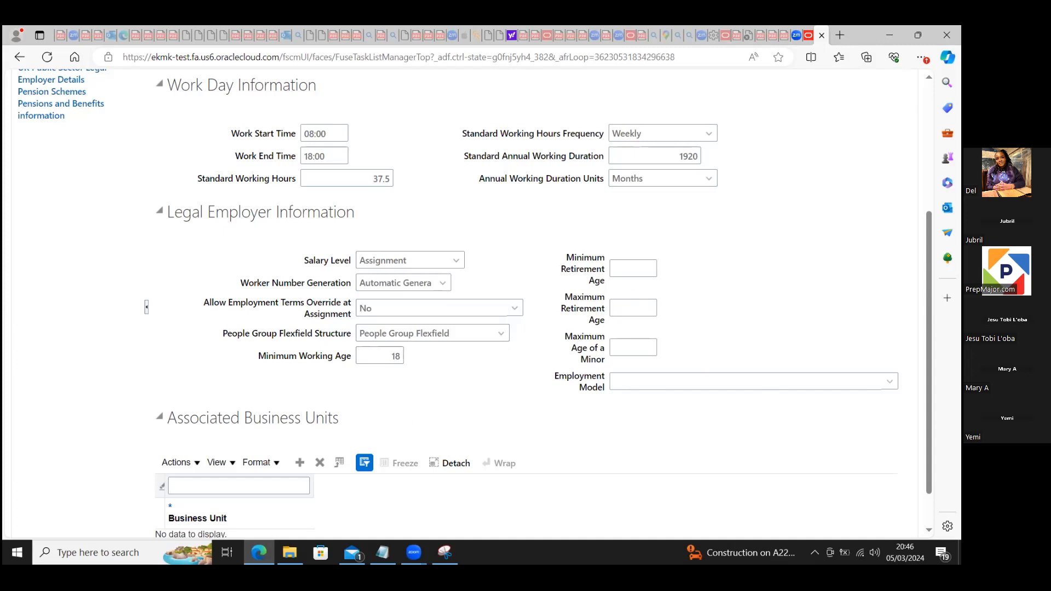
scroll(475, 304, down, 1)
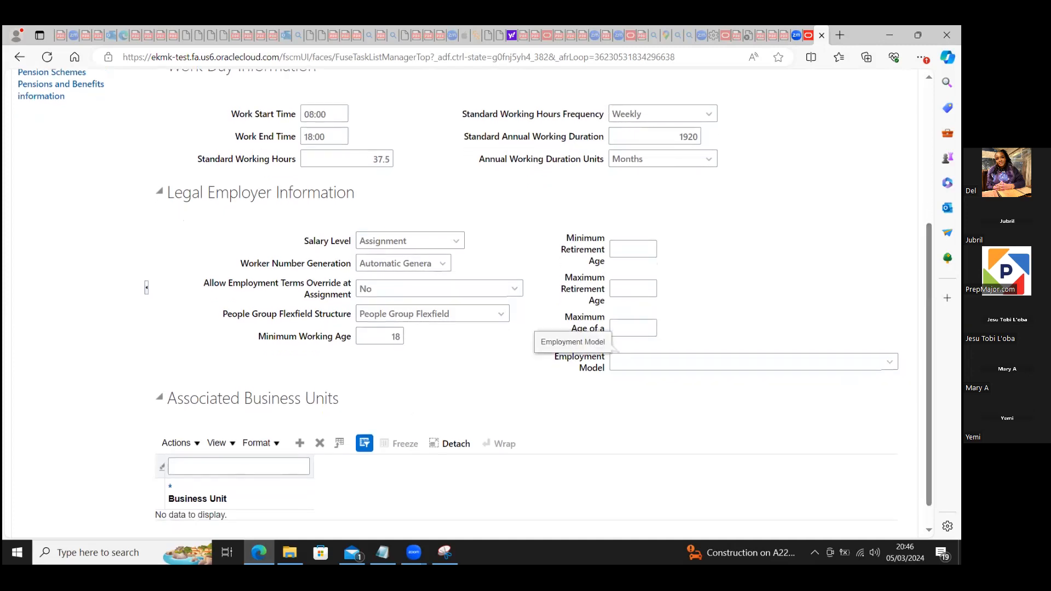
click(618, 361)
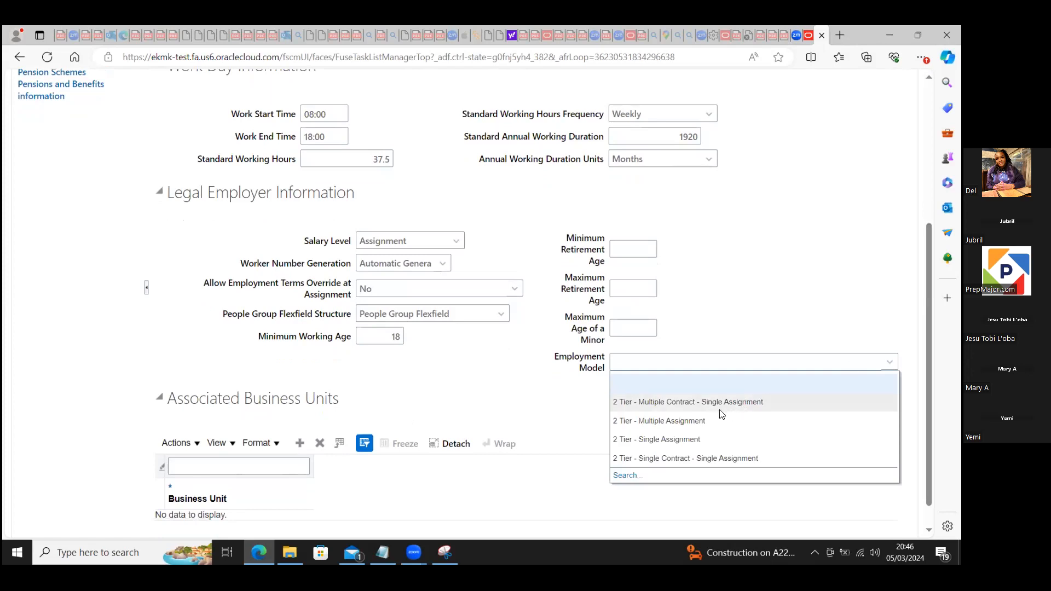
click(704, 402)
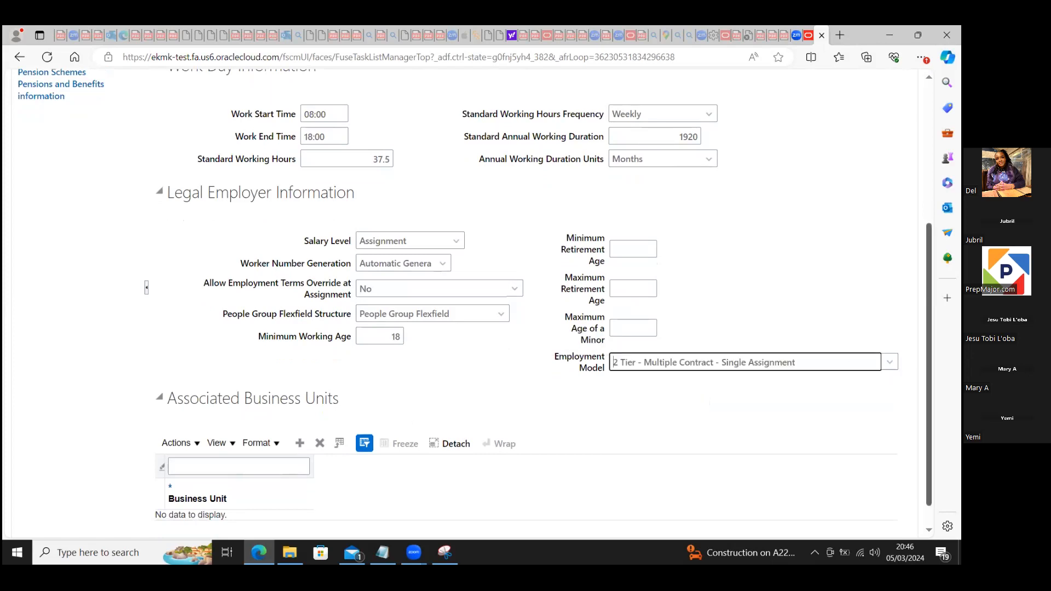
scroll(786, 436, down, 1)
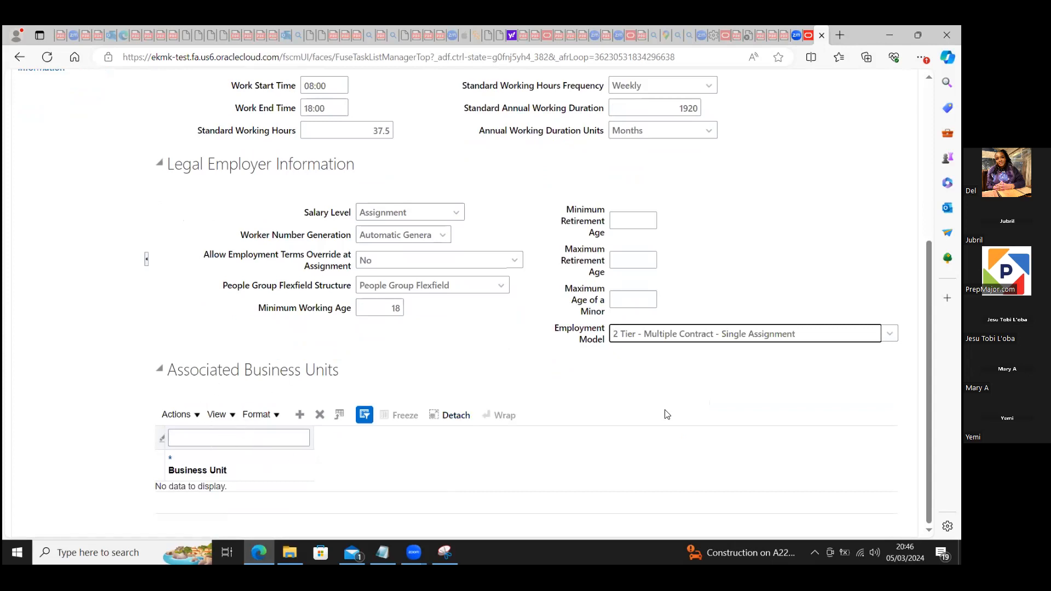
Step: Try to open the legal entity's Position Synchronization and Payroll Statutory Unit sections, dismissing each error
scroll(465, 301, up, 5)
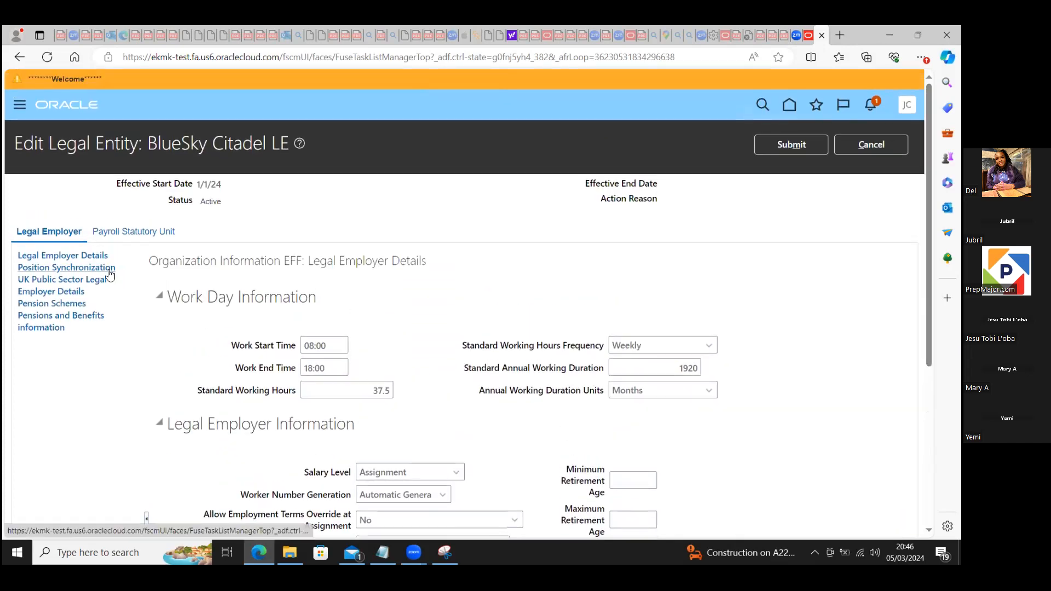
click(73, 268)
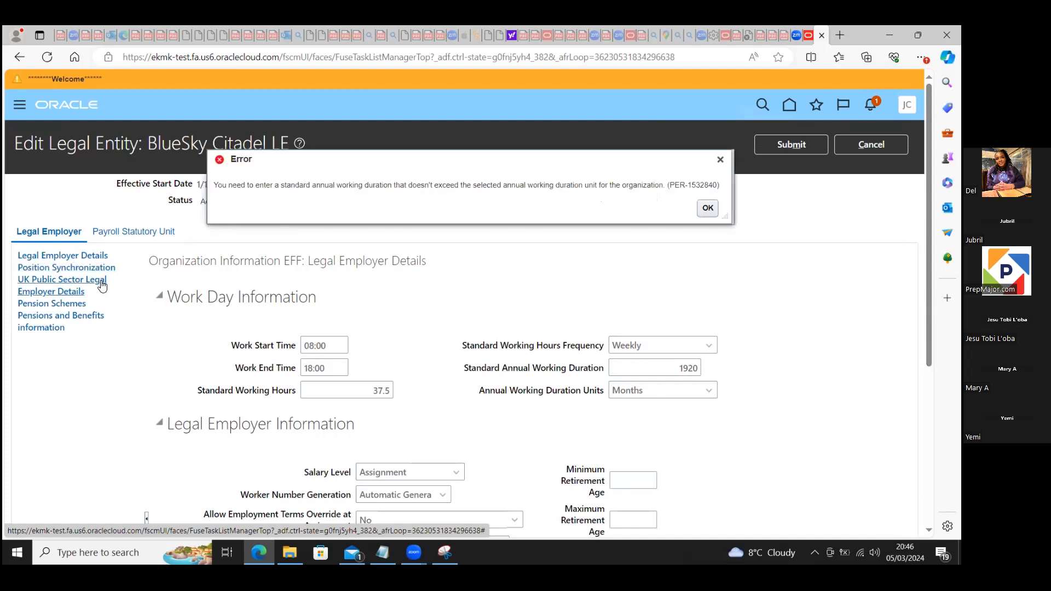
click(720, 160)
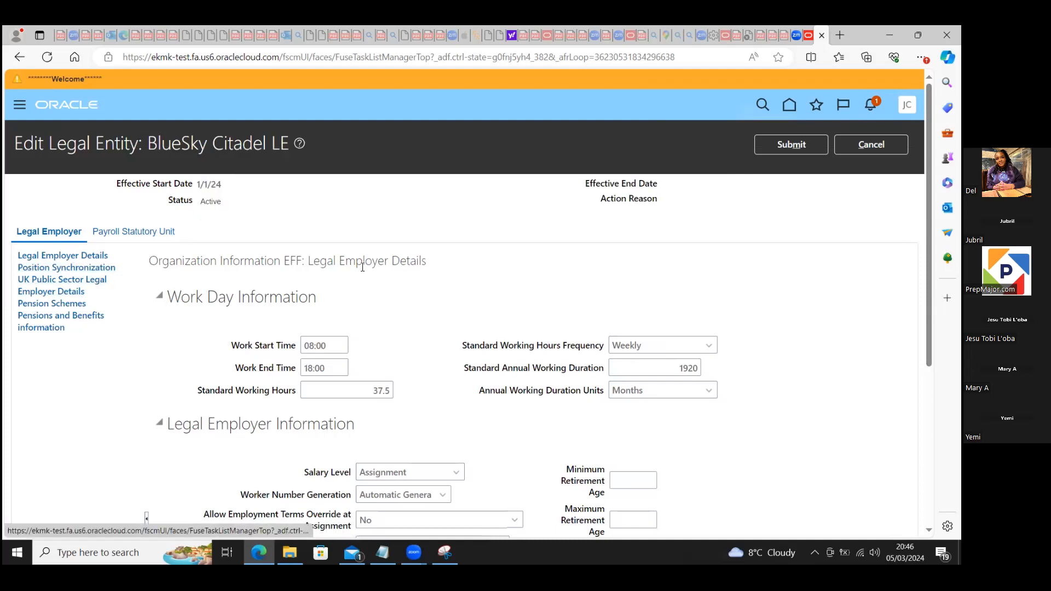
click(115, 234)
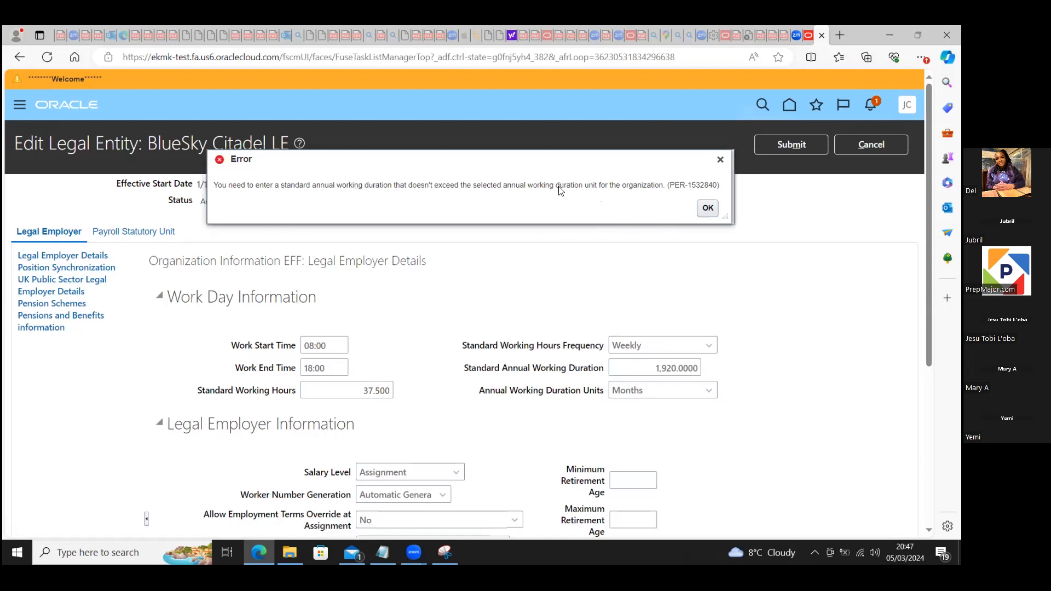
click(707, 208)
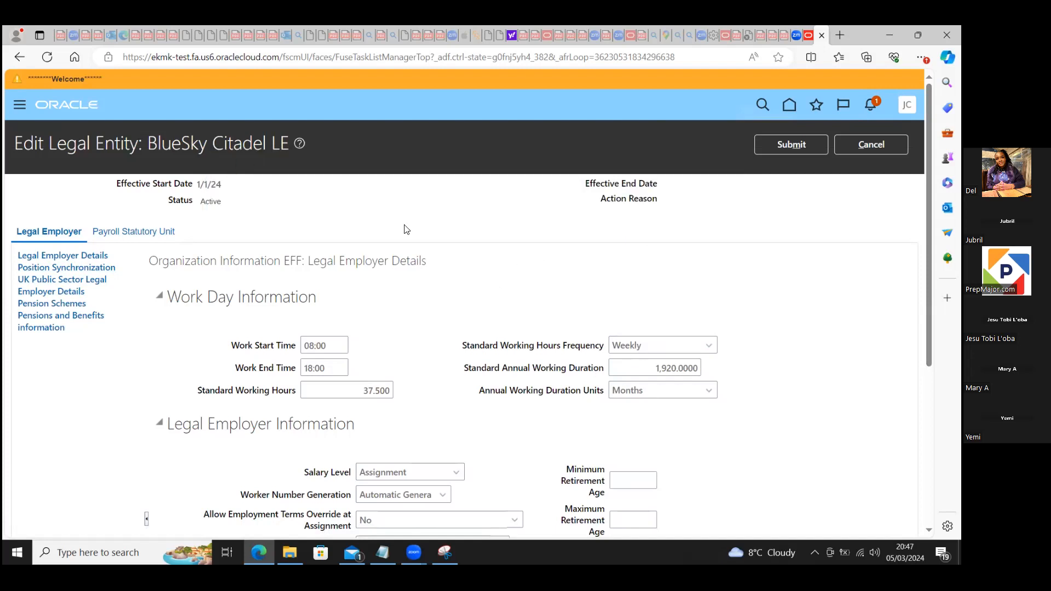
click(155, 233)
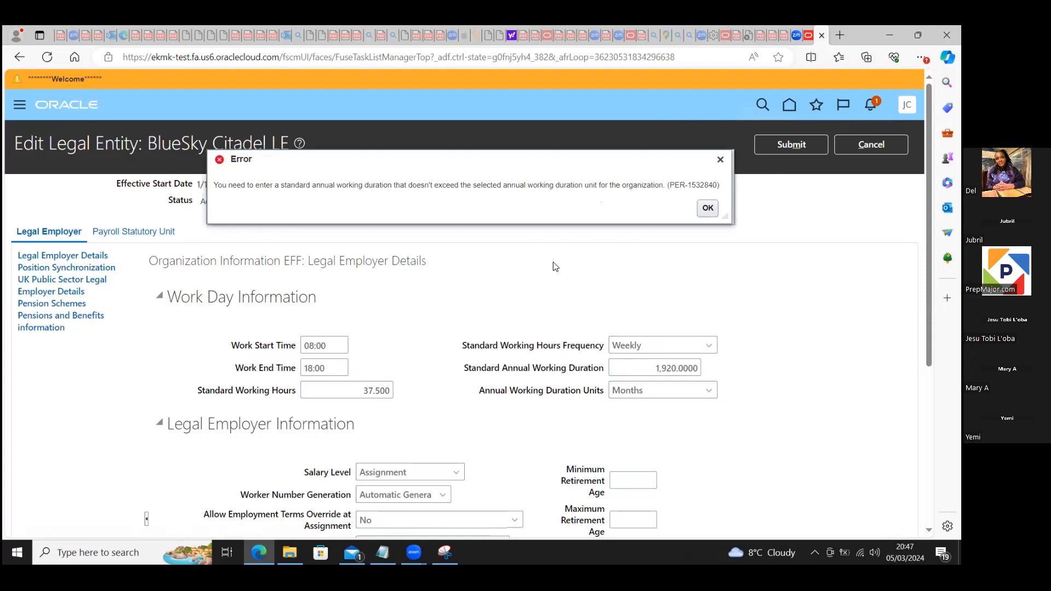
click(706, 208)
Step: Set the standard annual working duration to 2000 and try to open the Payroll Statutory Unit section
drag(658, 364, 709, 370)
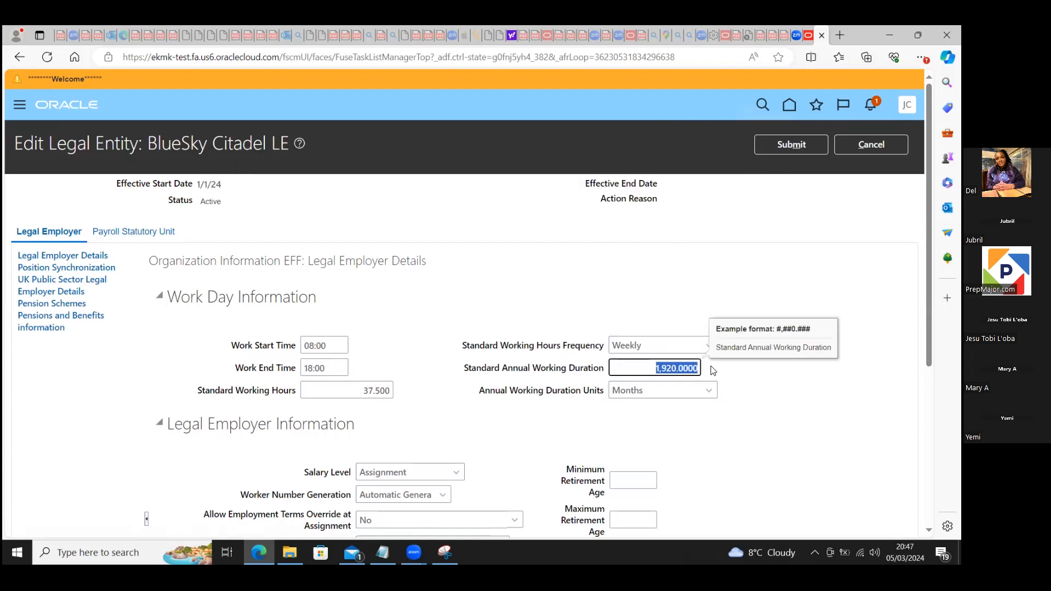
text(2000)
click(657, 267)
click(150, 233)
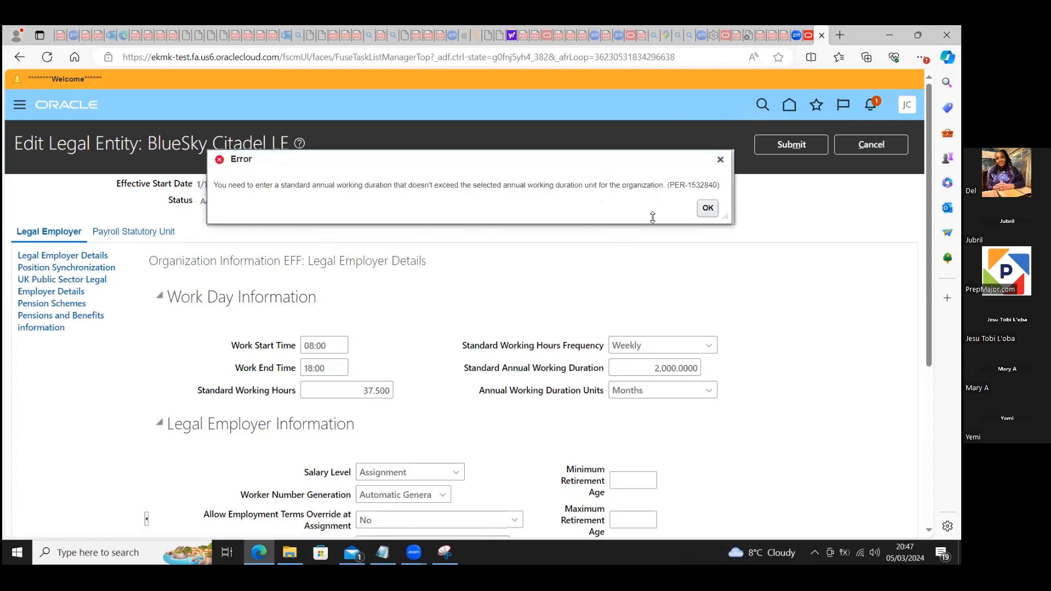
click(707, 209)
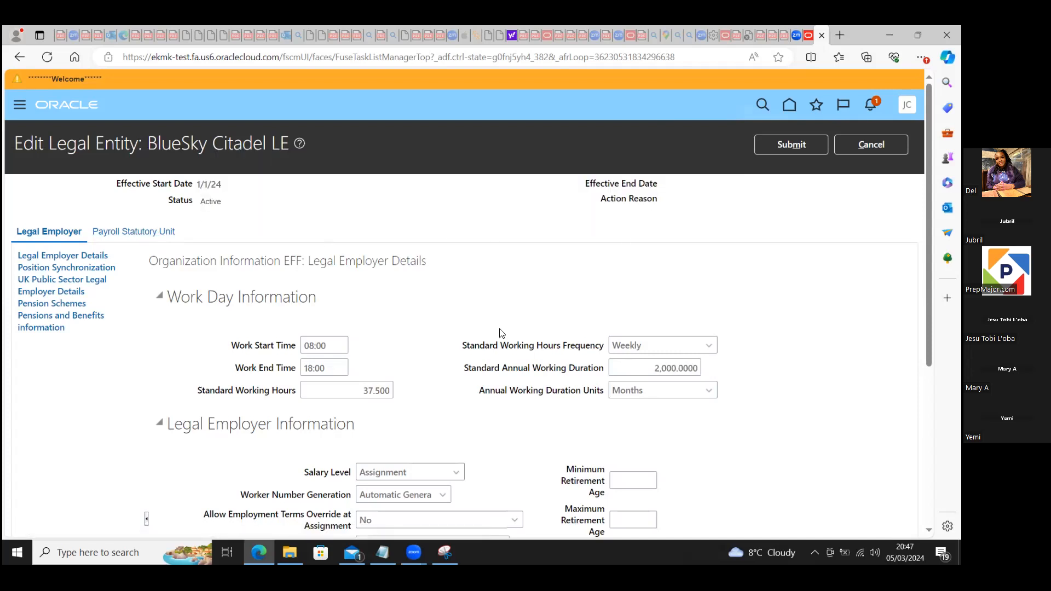
Step: Set the standard working hours to 40 with a Weekly frequency and try to open the Payroll Statutory Unit section
drag(365, 390, 405, 394)
text(40)
click(414, 295)
click(150, 233)
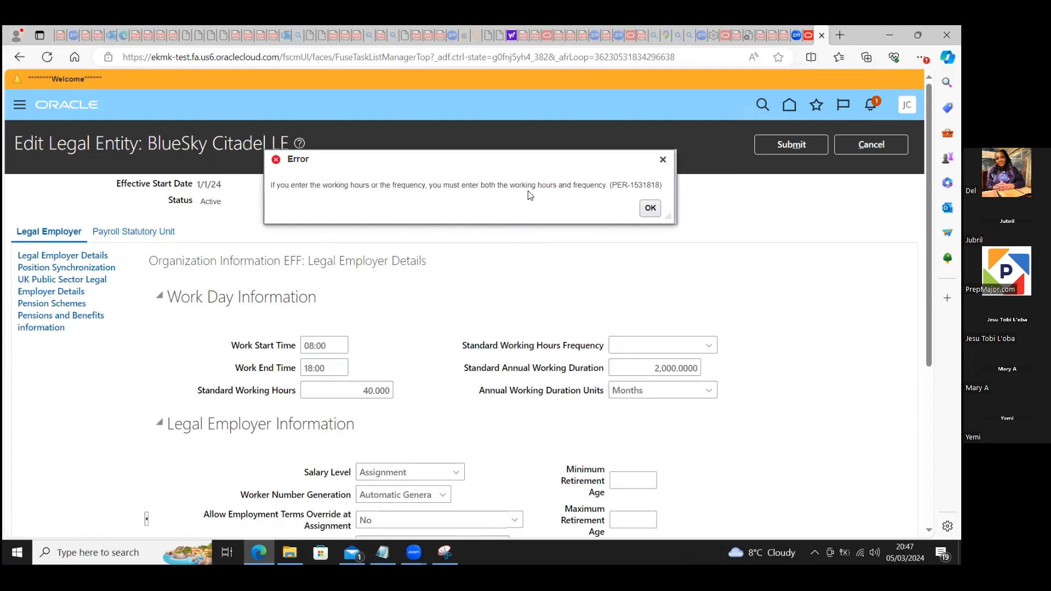
click(638, 344)
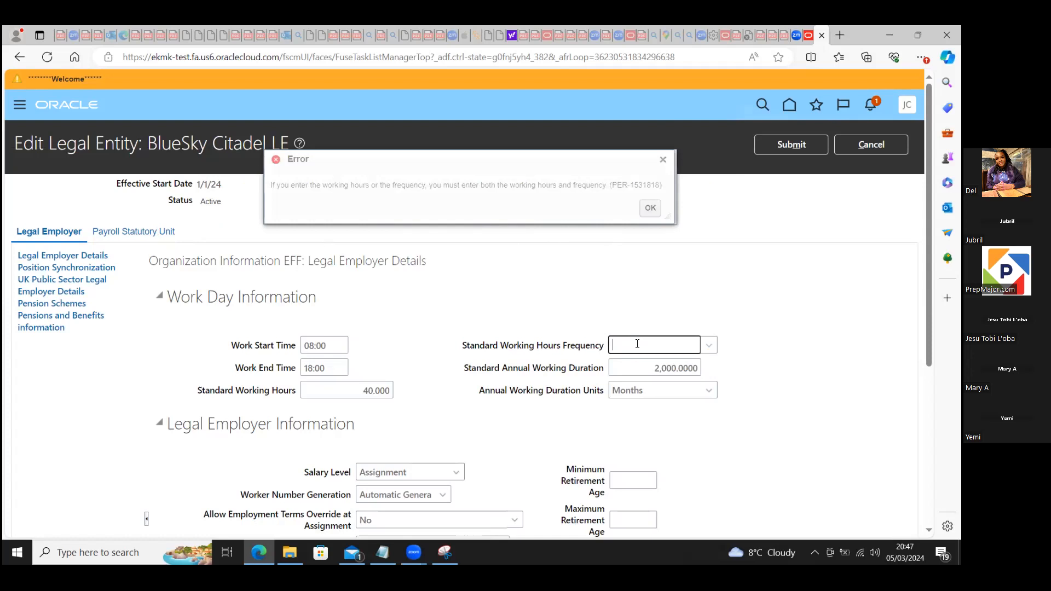
click(707, 346)
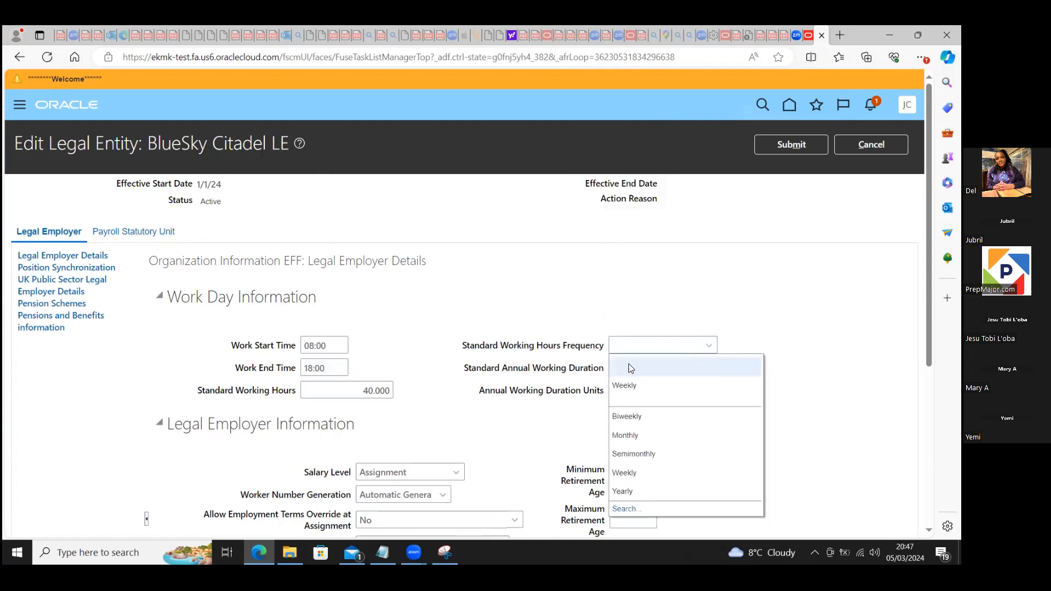
click(635, 385)
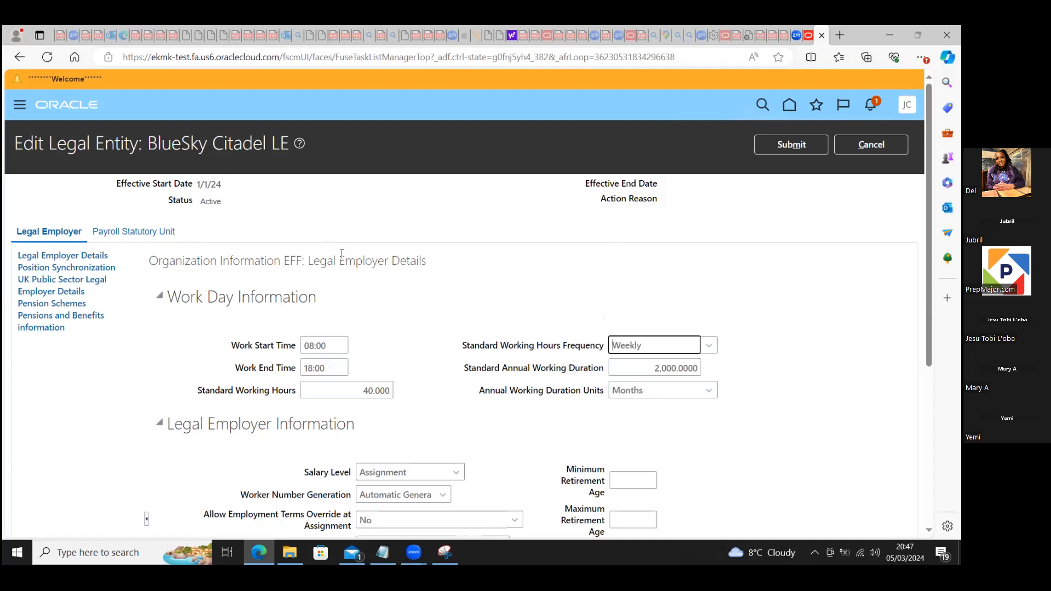
click(161, 234)
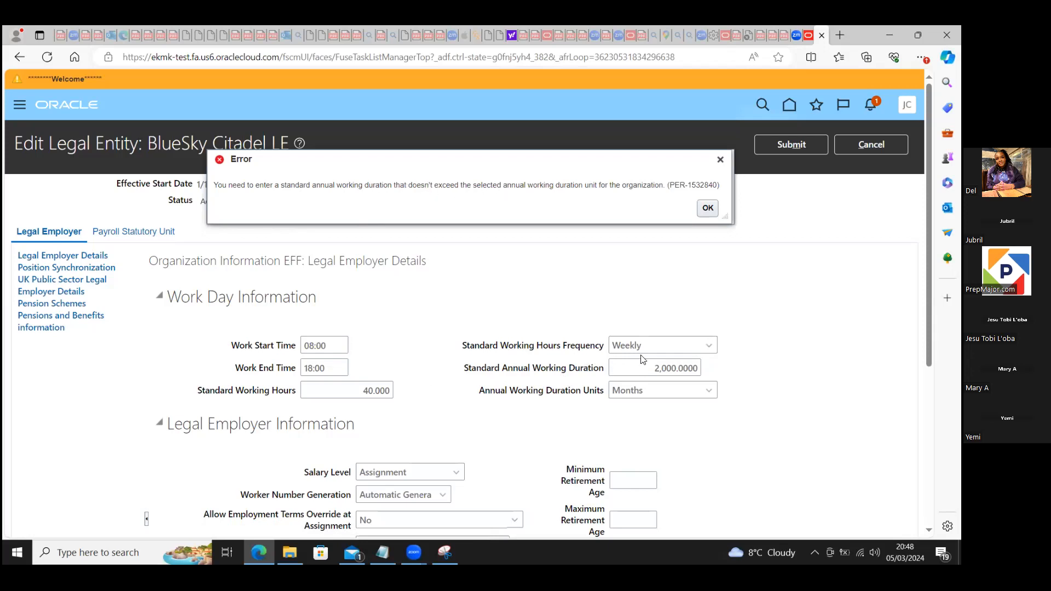
Step: Set the standard annual working duration to 1920 and retry opening the Payroll Statutory Unit section
drag(653, 366, 700, 368)
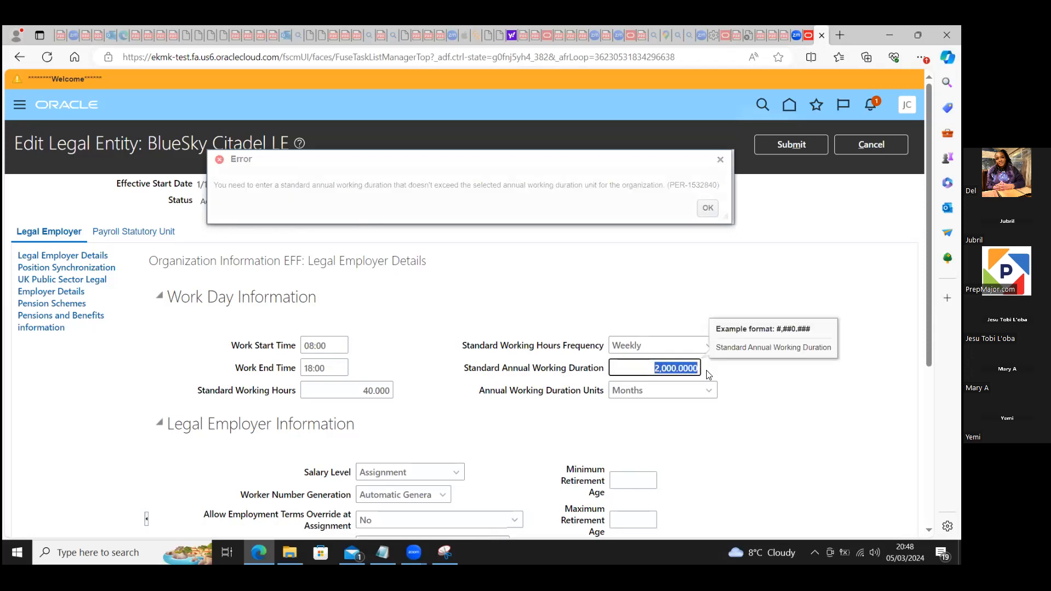
text(1920)
click(554, 295)
click(706, 209)
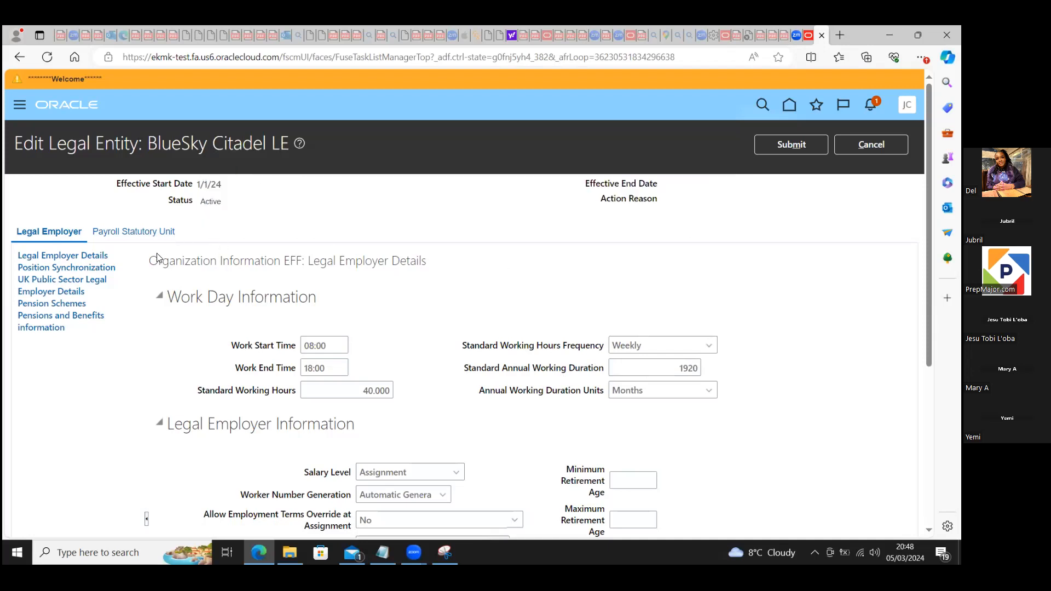
click(129, 233)
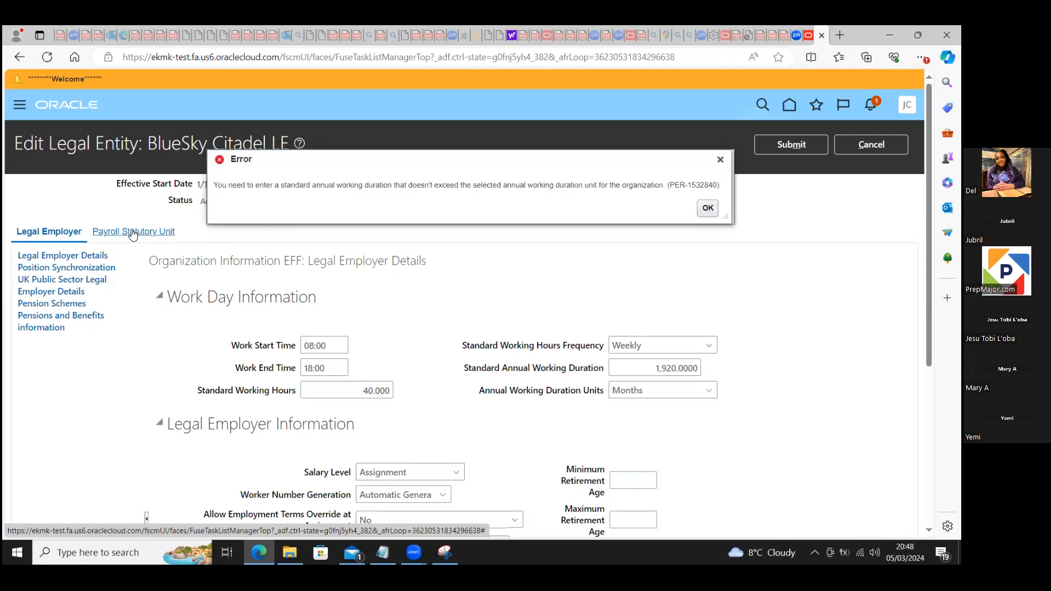
click(711, 212)
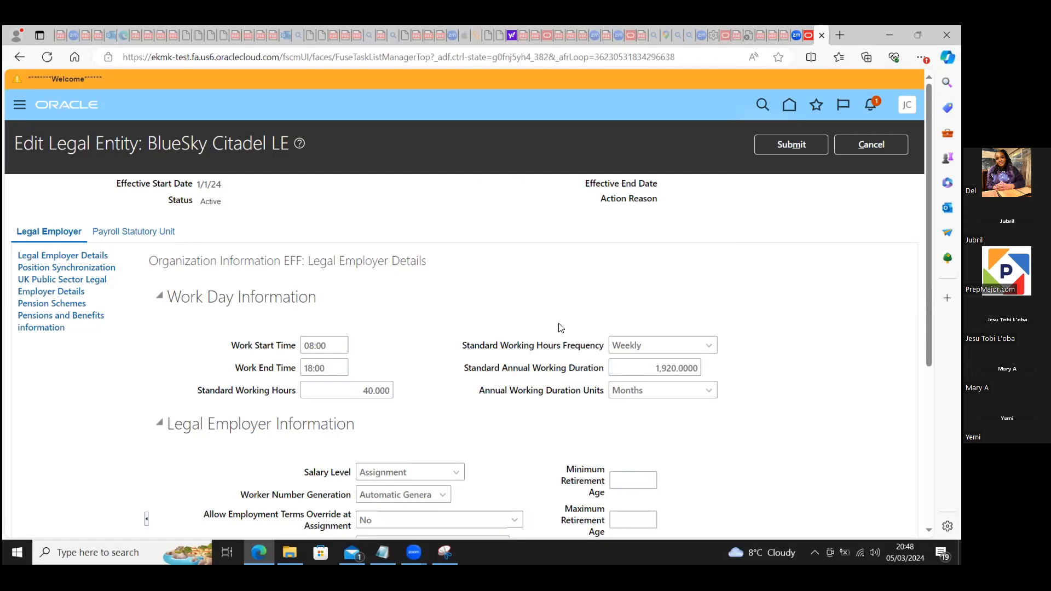
click(127, 231)
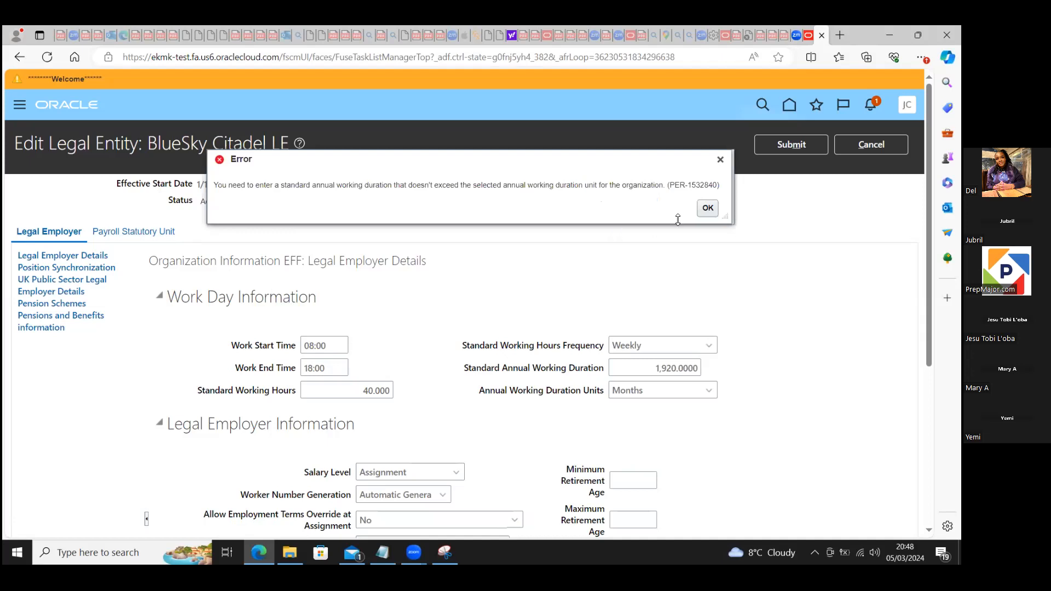
click(708, 208)
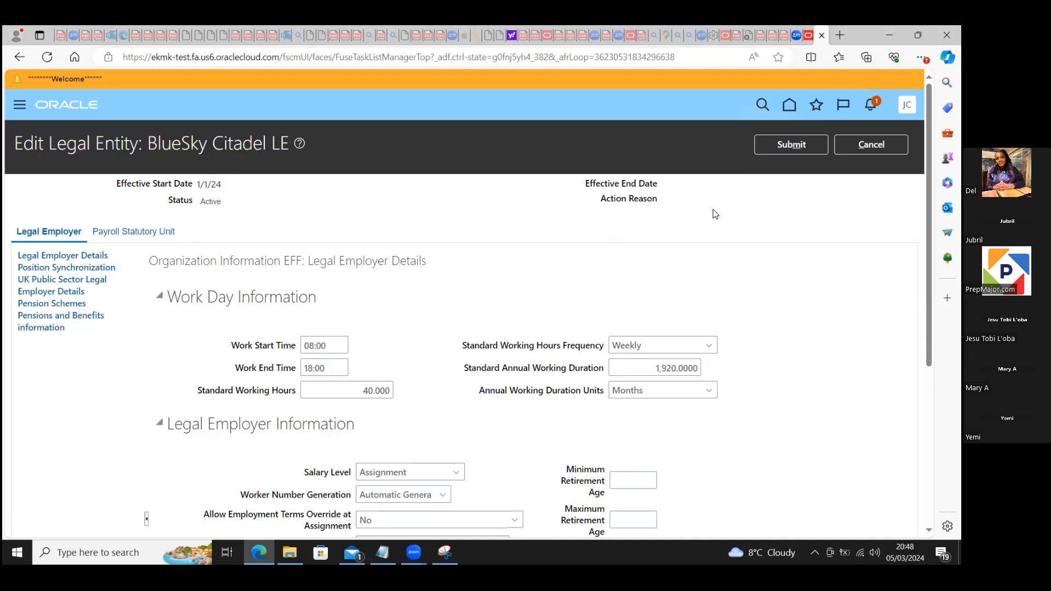
Step: Clear the standard annual working duration and try to open the Payroll Statutory Unit section
click(649, 373)
double_click(649, 373)
key(BackSpace)
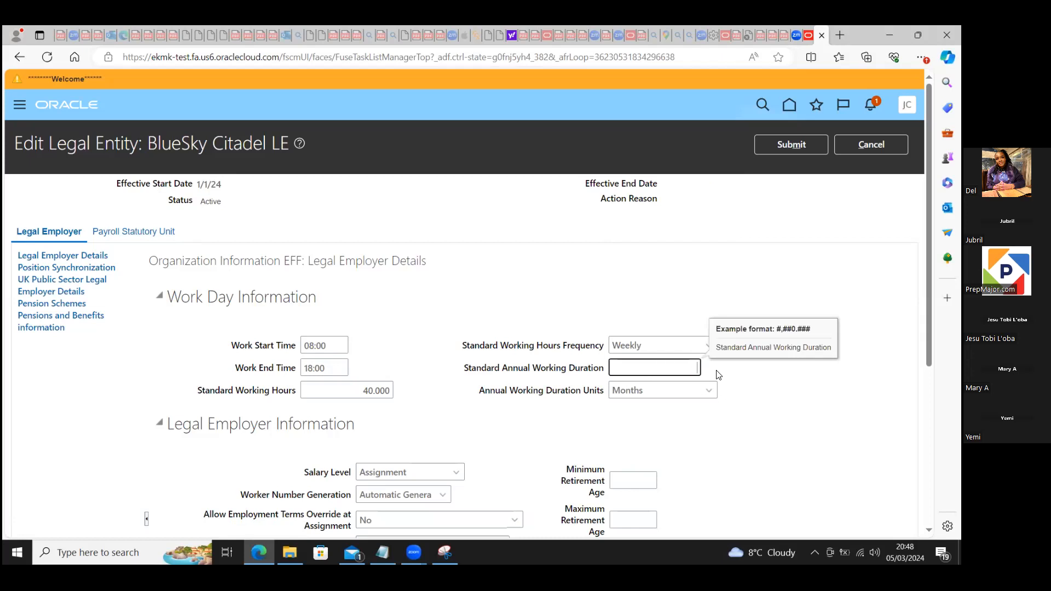
click(147, 239)
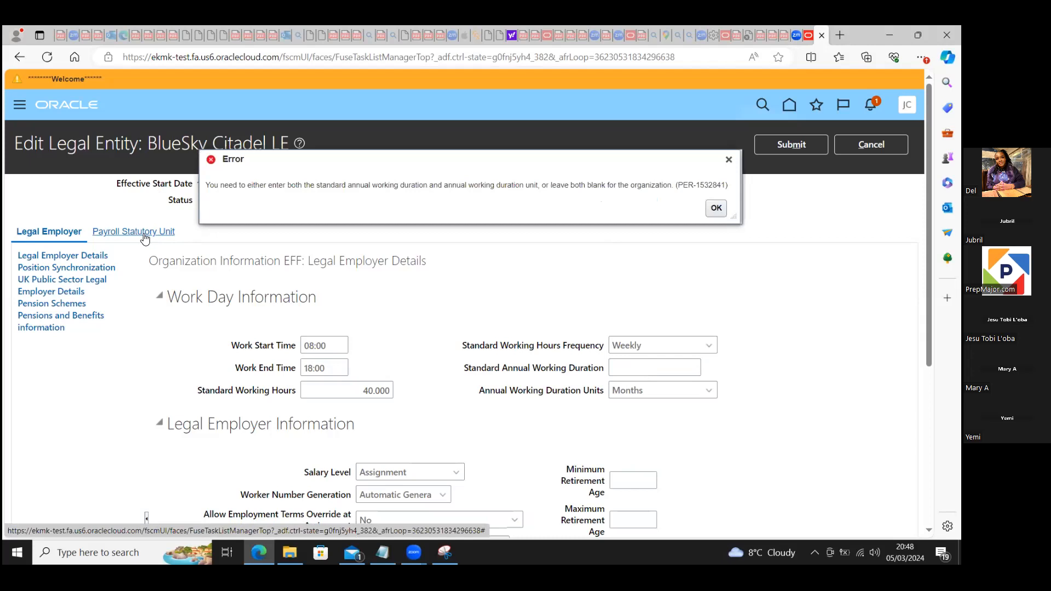
click(715, 209)
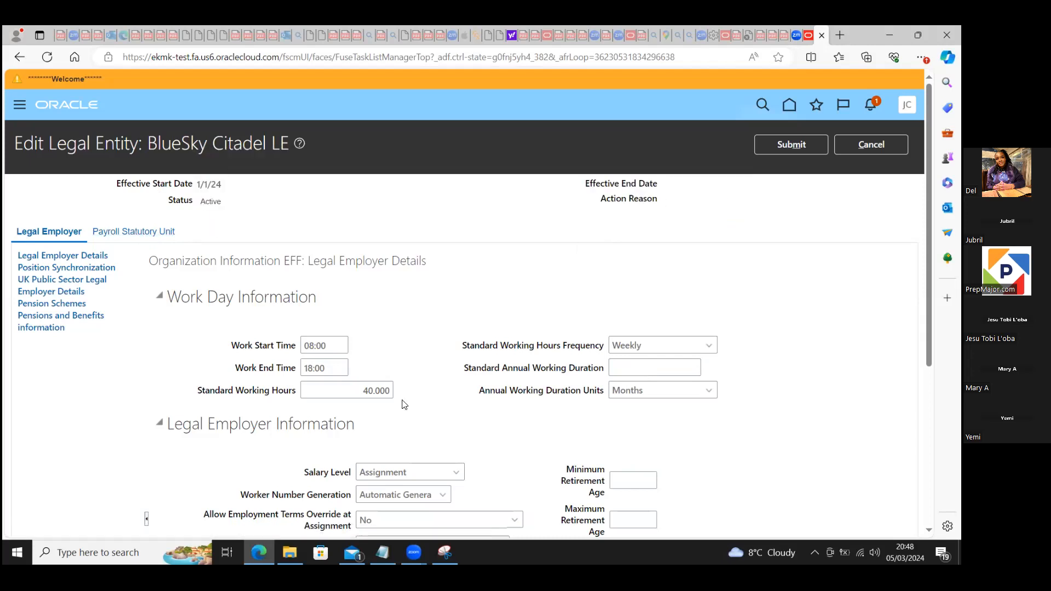
Step: Clear the standard working hours and try again to open the Payroll Statutory Unit section
double_click(390, 390)
key(BackSpace)
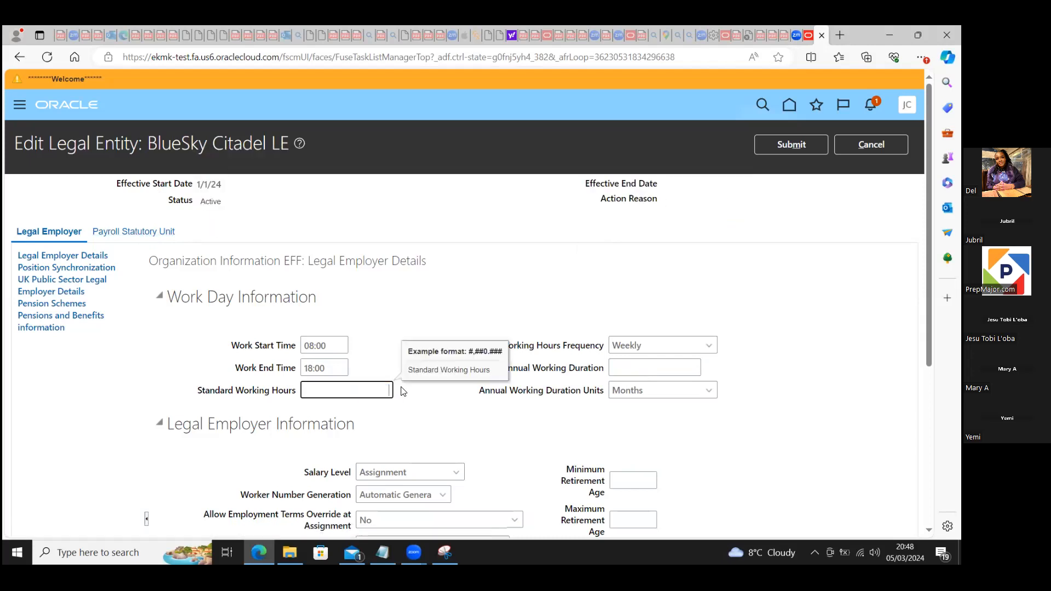
click(138, 234)
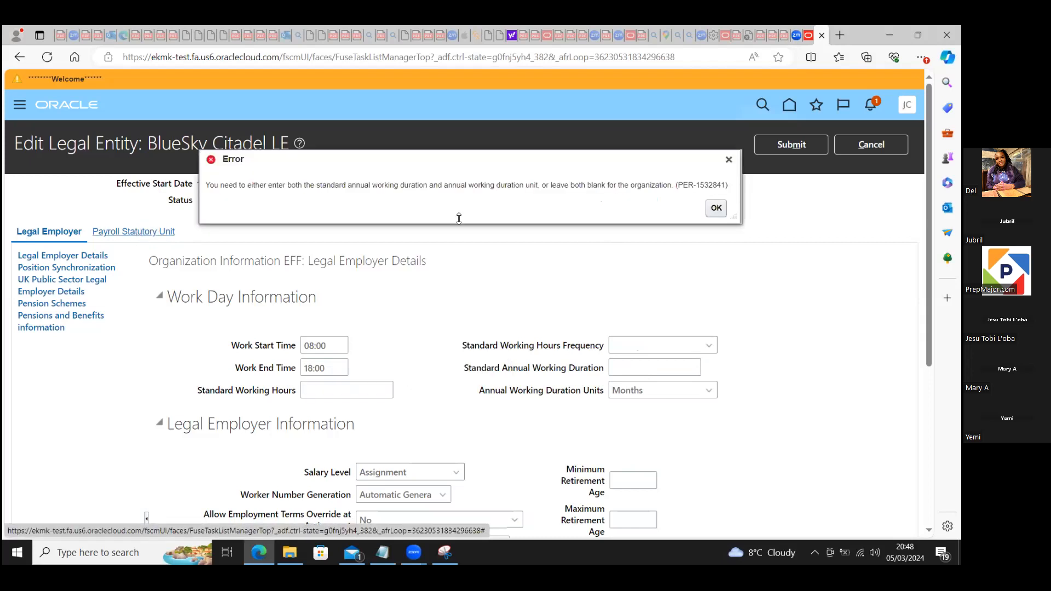
Step: Set the standard working hours to 40 and the annual working duration to 2080, and try to open the Payroll Statutory Unit section
click(715, 207)
click(358, 391)
text(40)
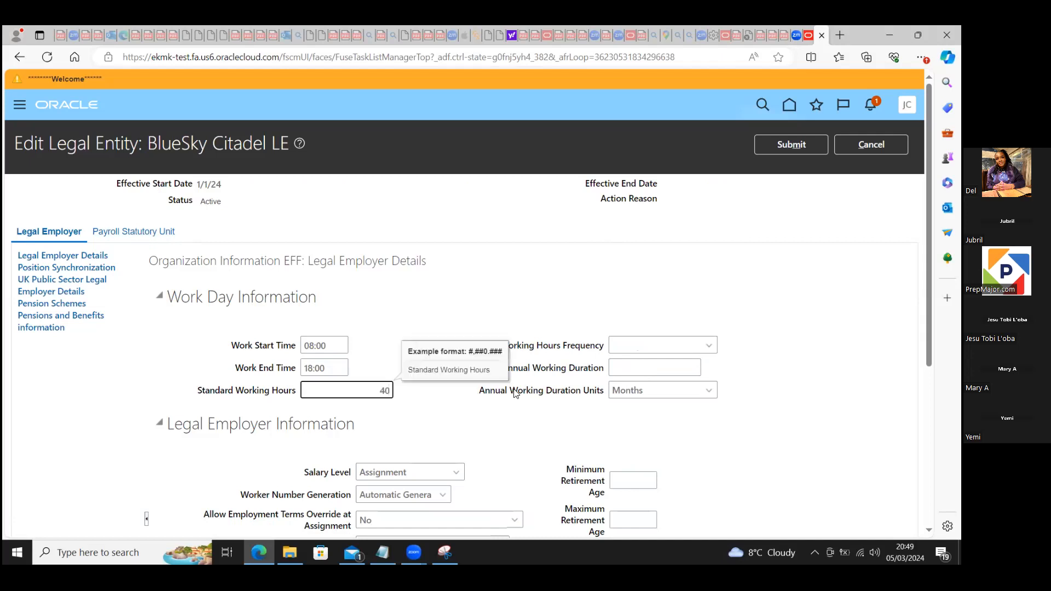
click(620, 364)
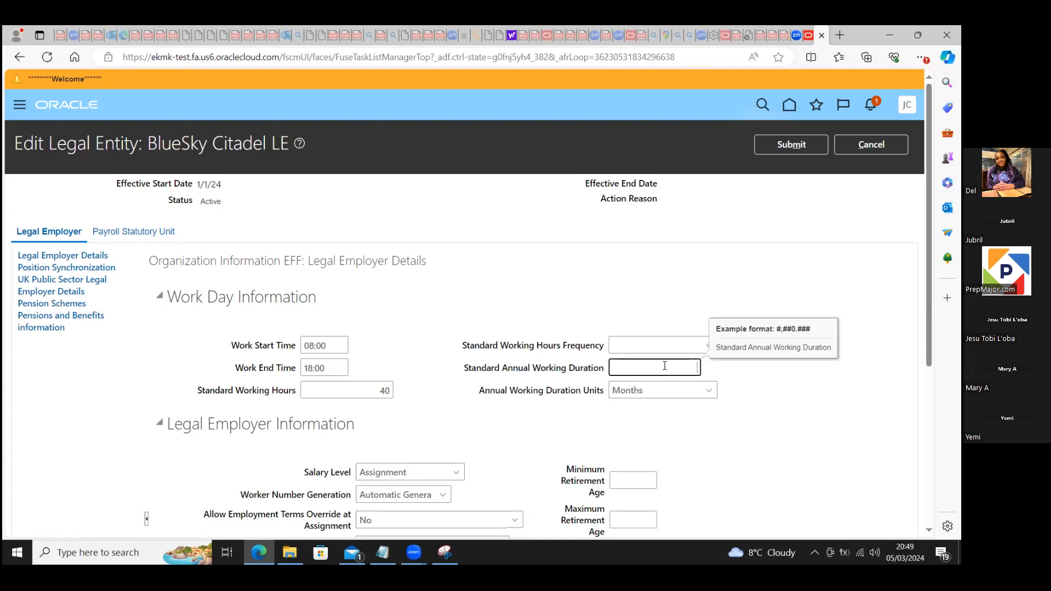
text(8)
key(BackSpace)
key(BackSpace)
text(2)
text(0)
click(601, 290)
click(166, 234)
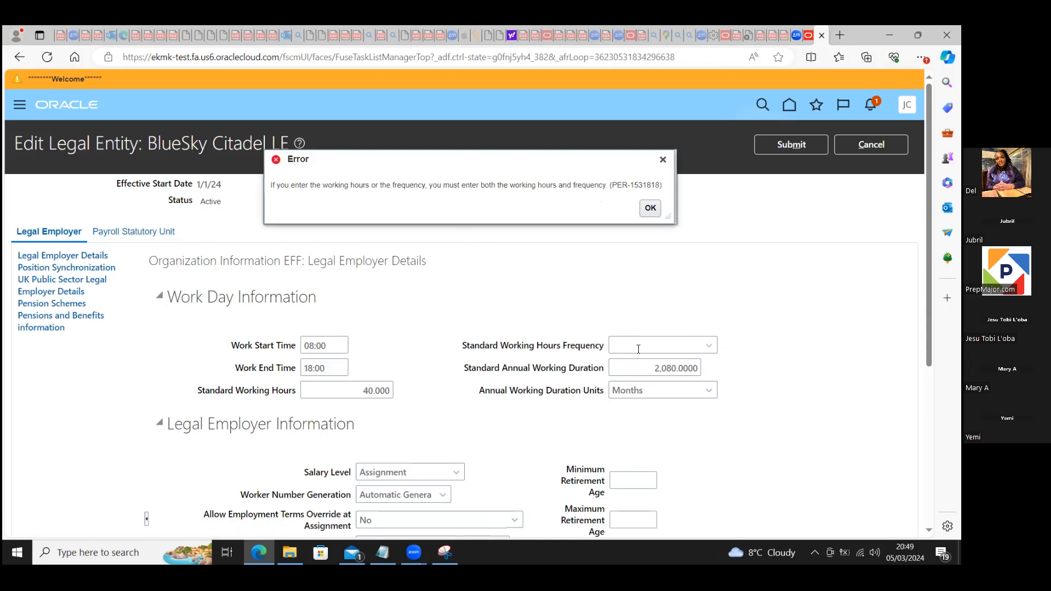
click(651, 208)
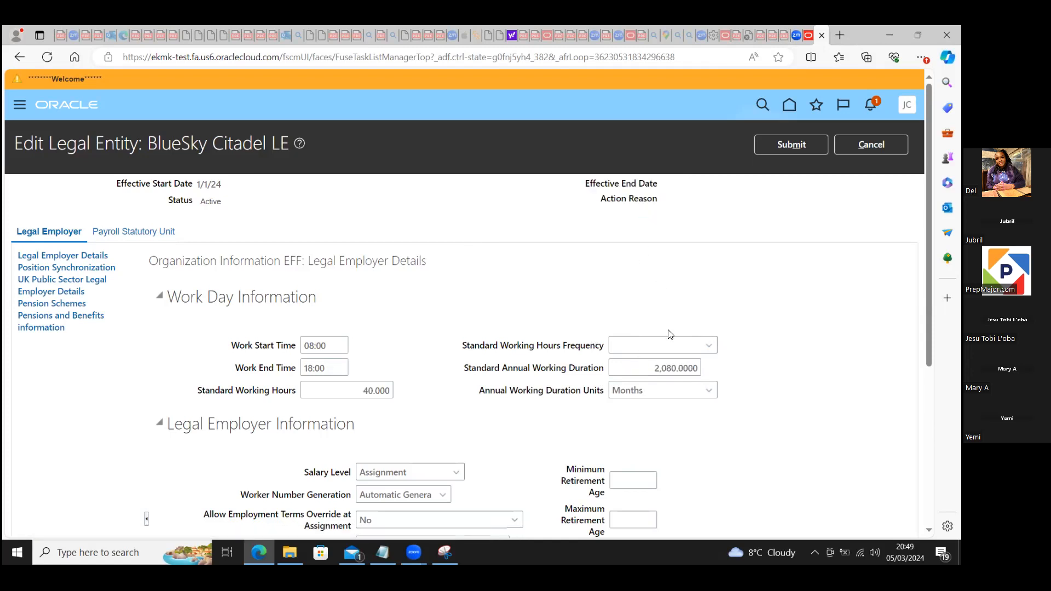
Step: Set the Standard Working Hours Frequency to Weekly and retry opening the Payroll Statutory Unit section
click(675, 347)
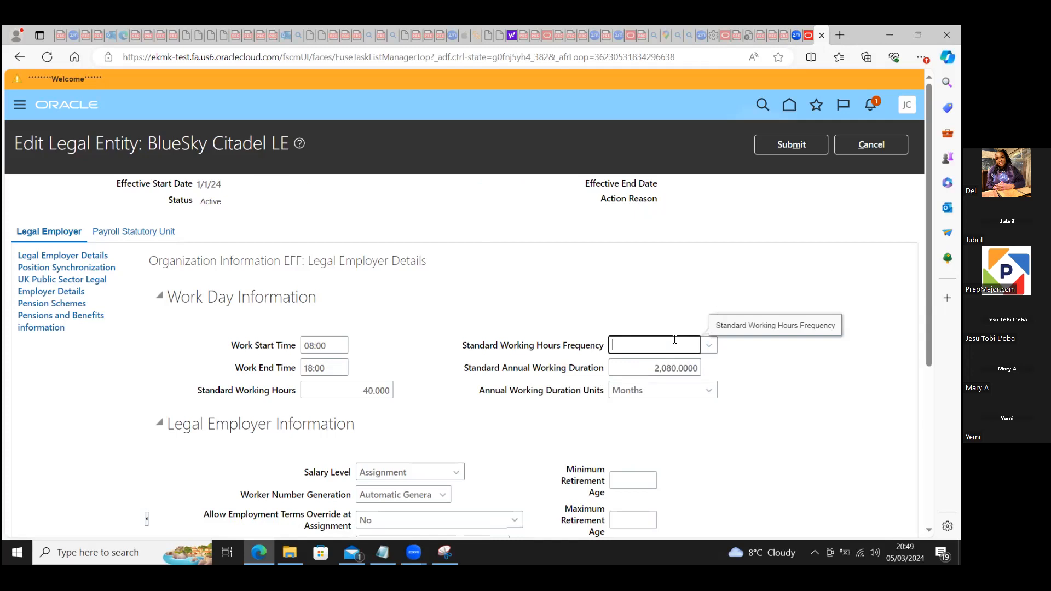
click(619, 345)
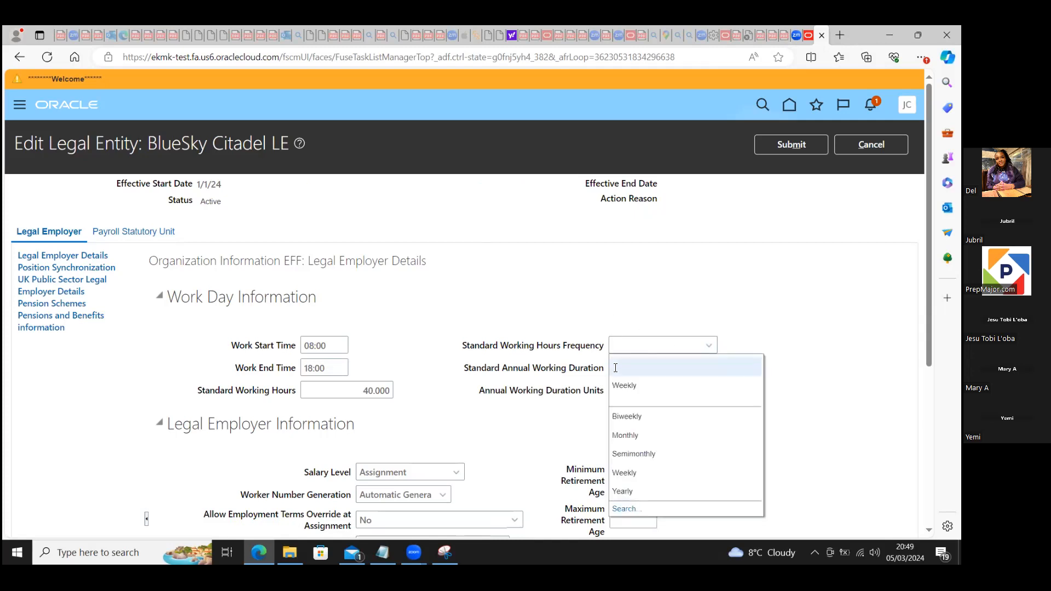
click(630, 385)
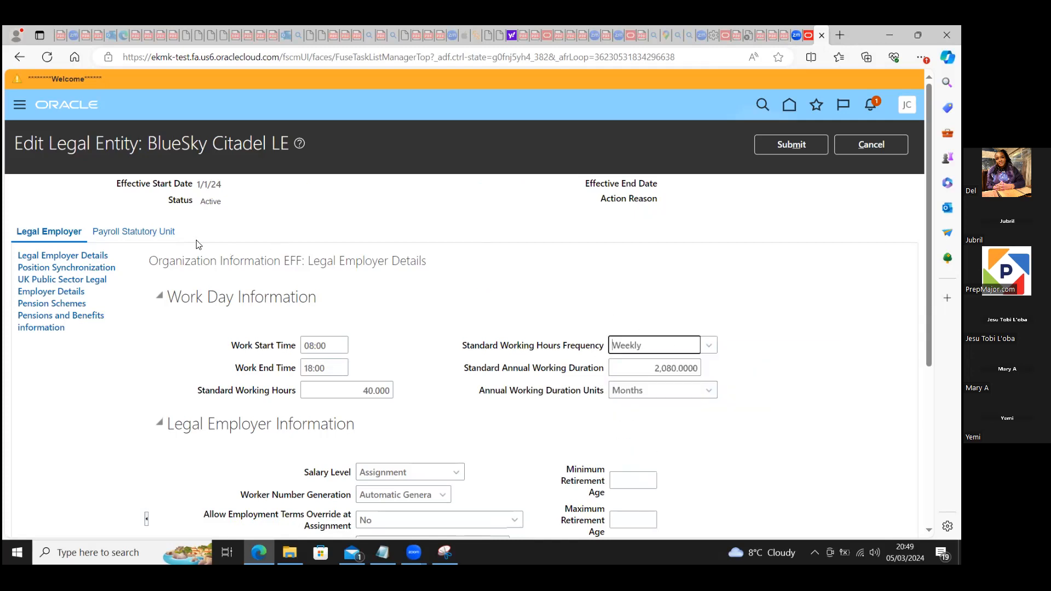
click(151, 233)
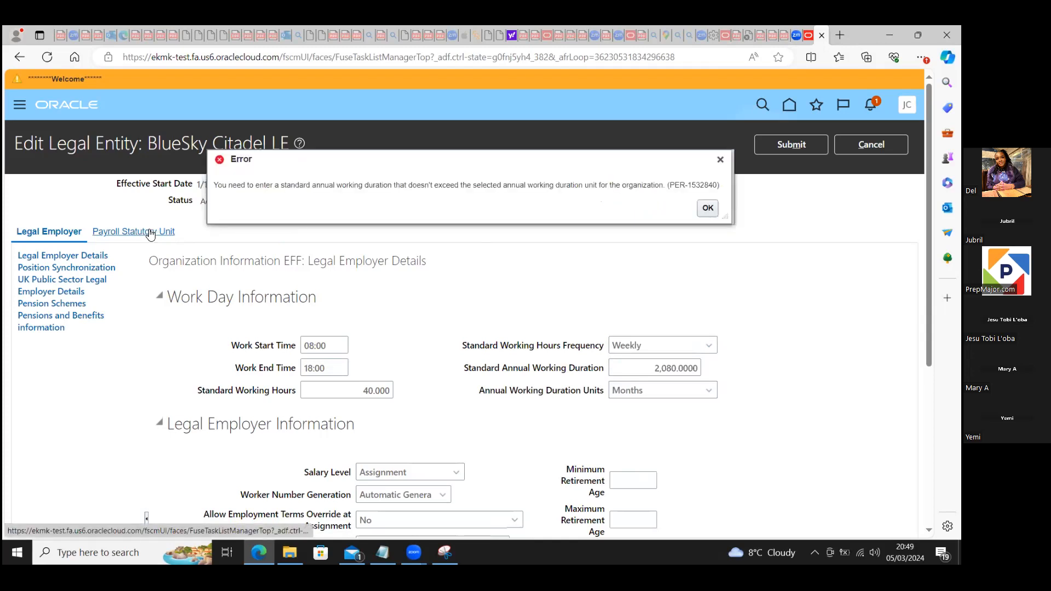
click(708, 208)
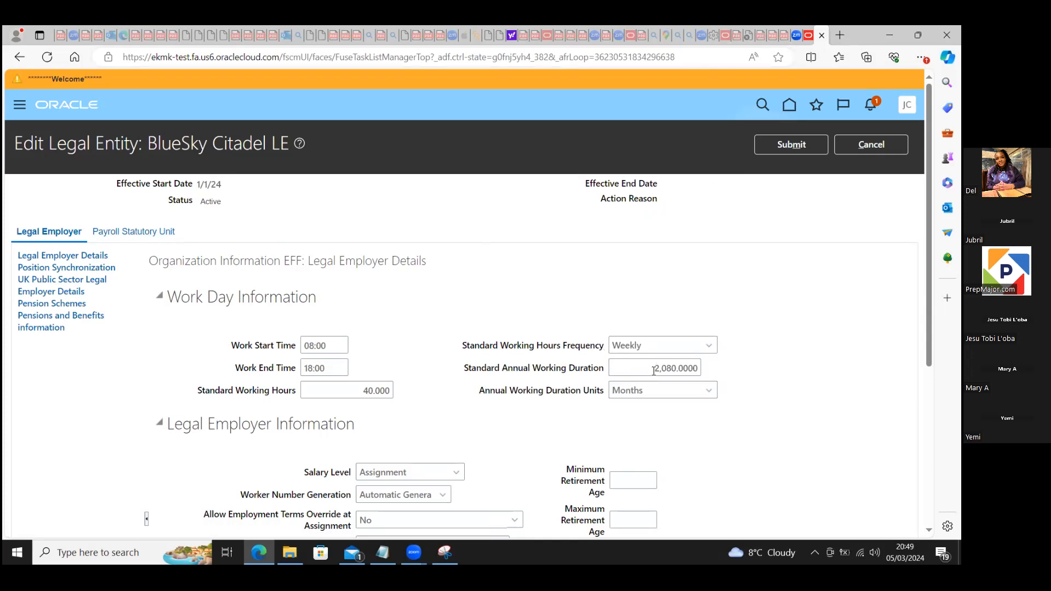
drag(631, 371, 712, 373)
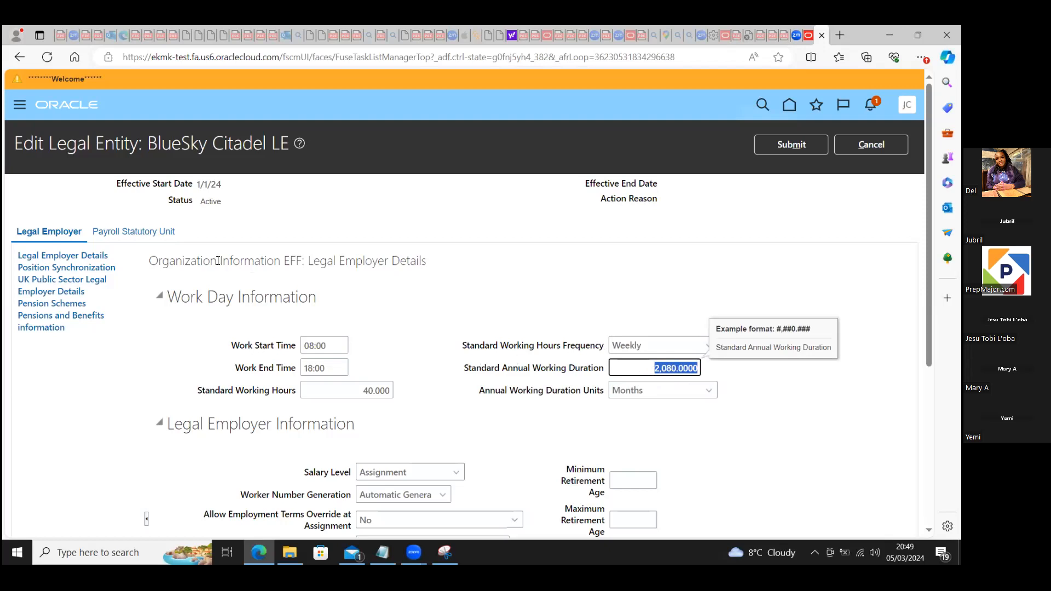
click(159, 232)
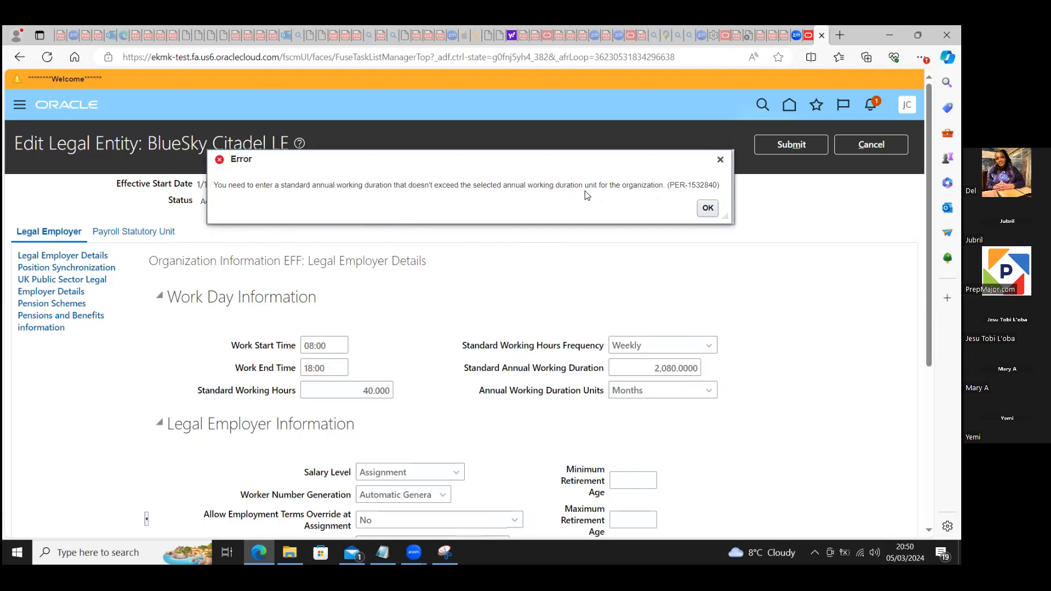
click(707, 208)
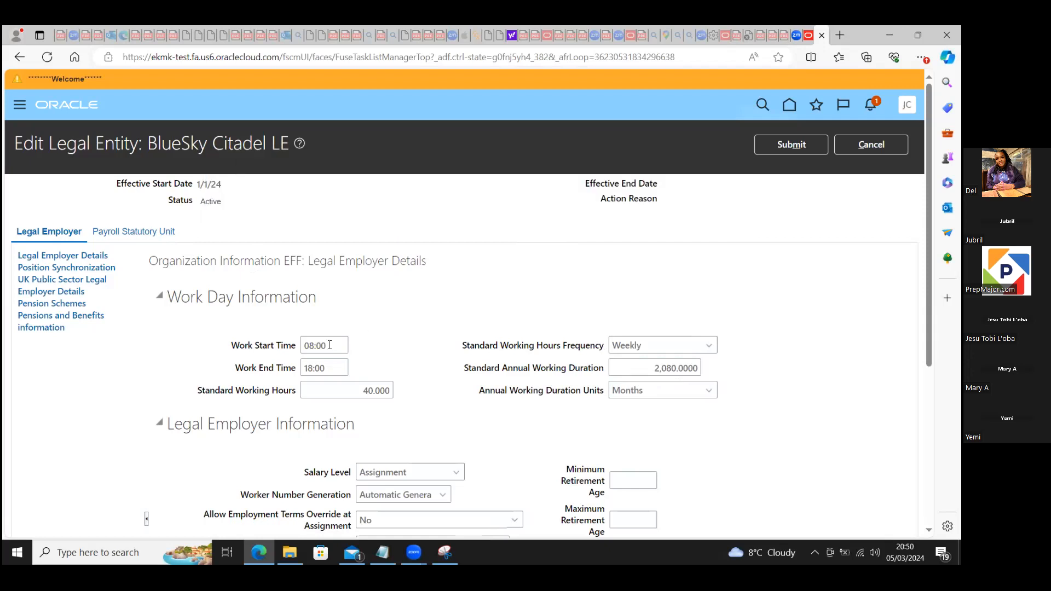
Step: Change the work start time to 09:00 and try again to open the Payroll Statutory Unit section
drag(329, 345, 291, 349)
text(9)
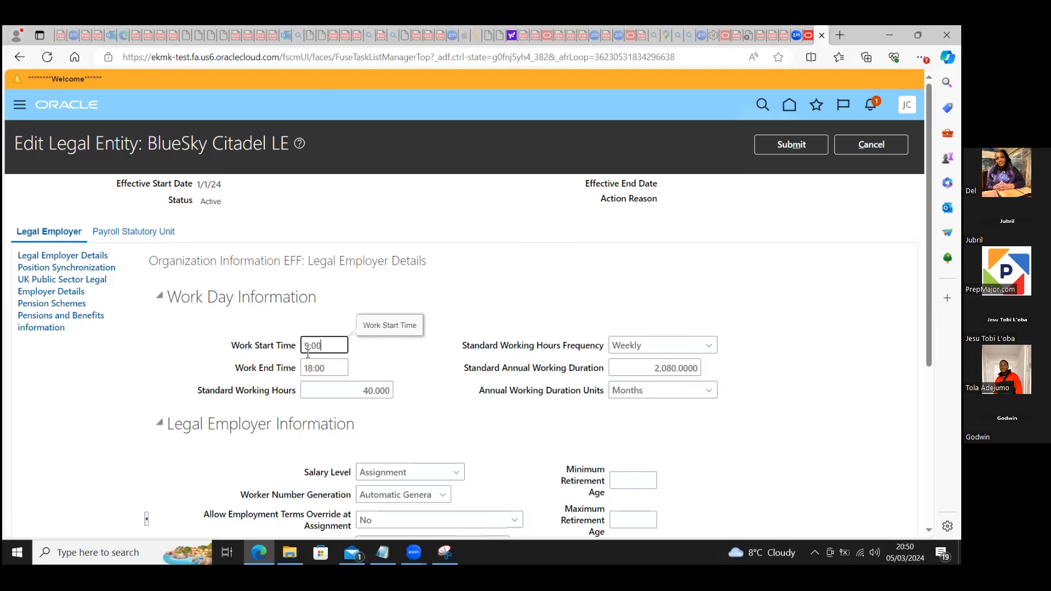
click(388, 348)
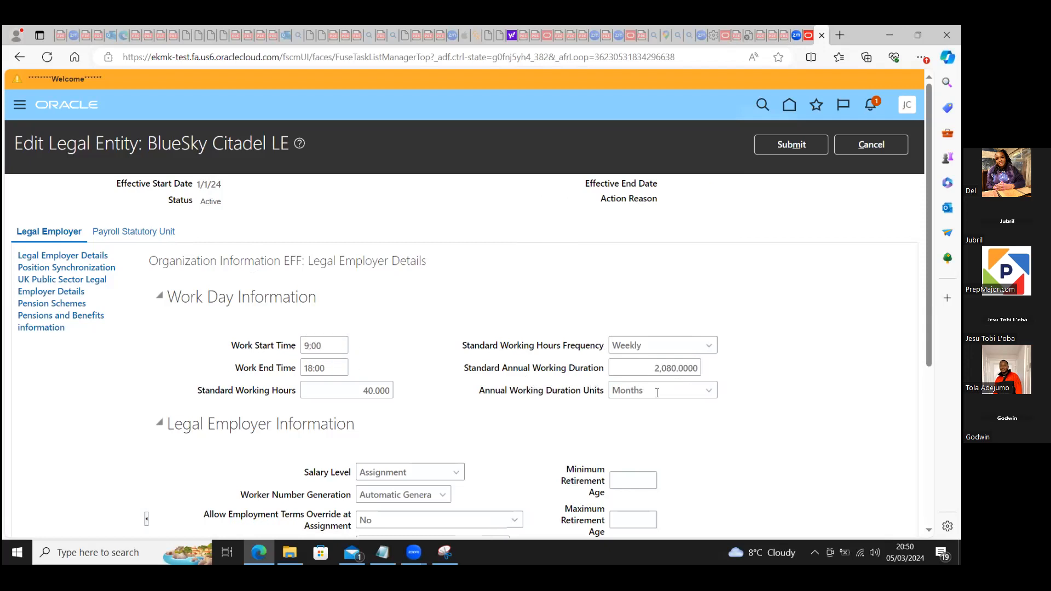
click(133, 235)
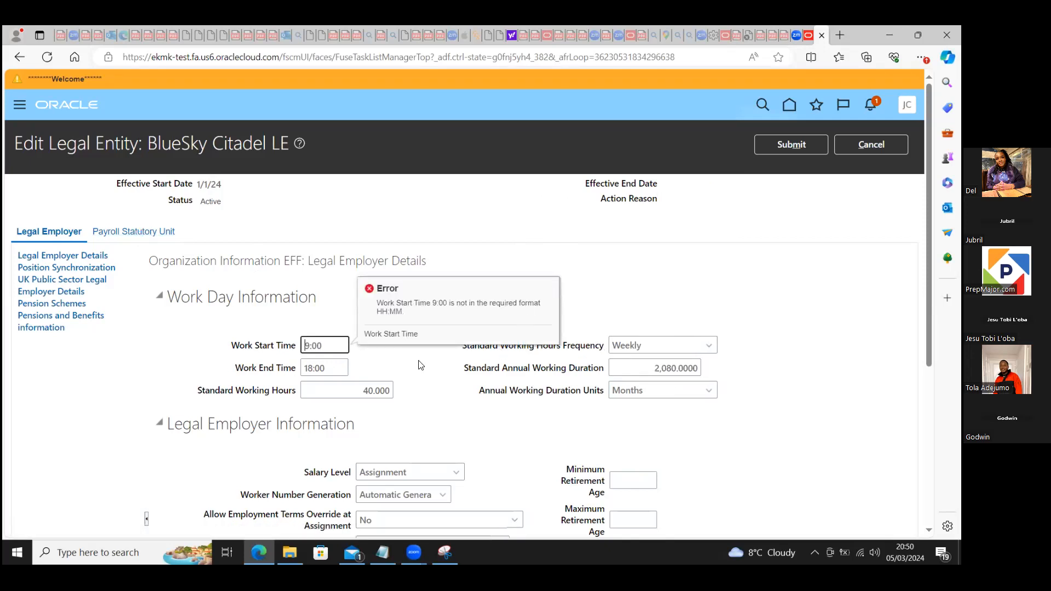
text(0)
click(136, 235)
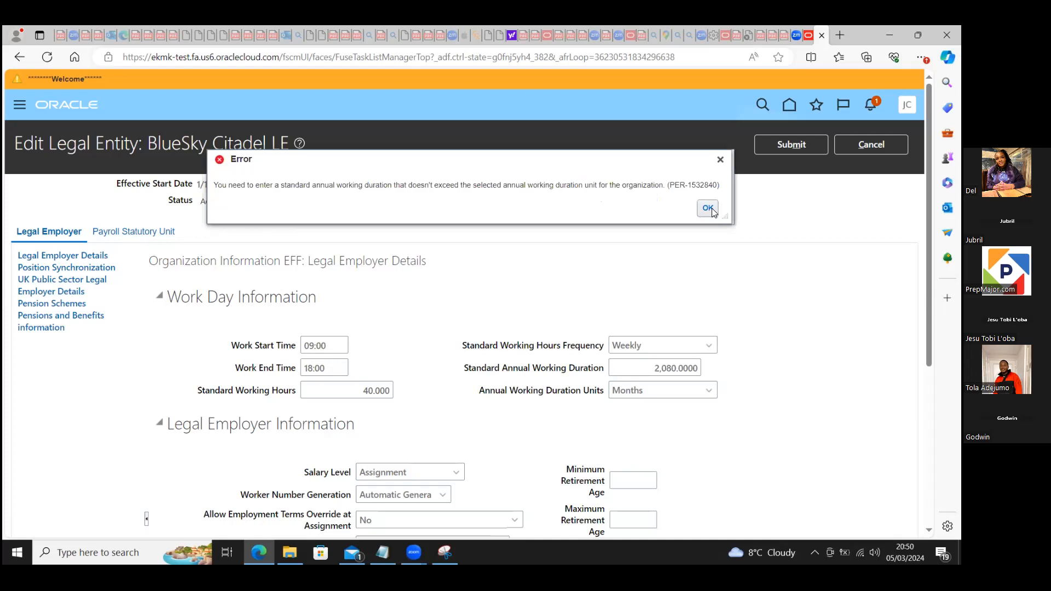
click(708, 208)
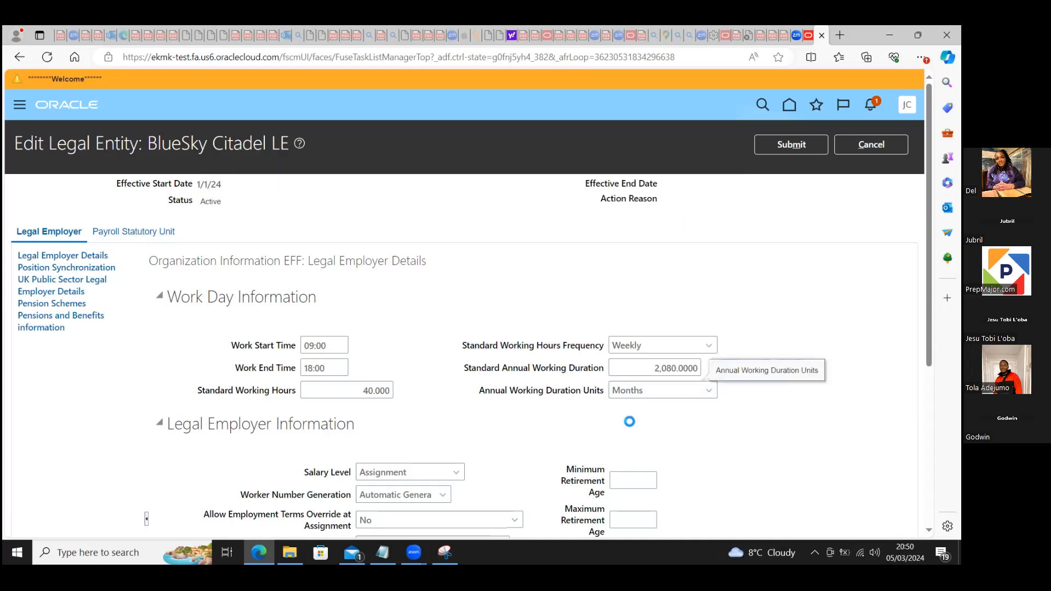
Step: Clear the Annual Working Duration Units and try to open the Payroll Statutory Unit section
click(650, 393)
click(674, 252)
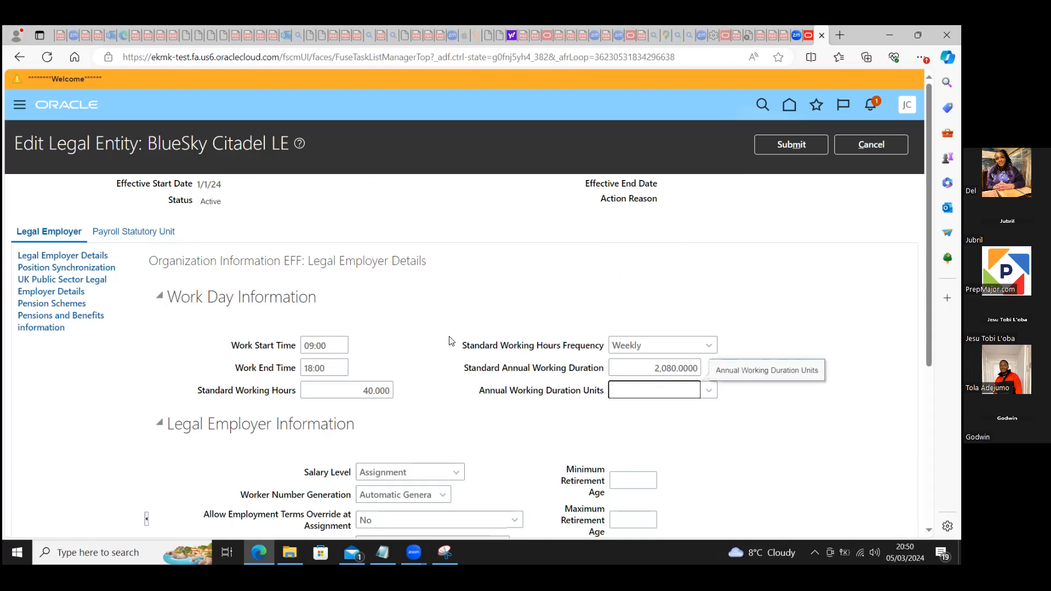
click(124, 235)
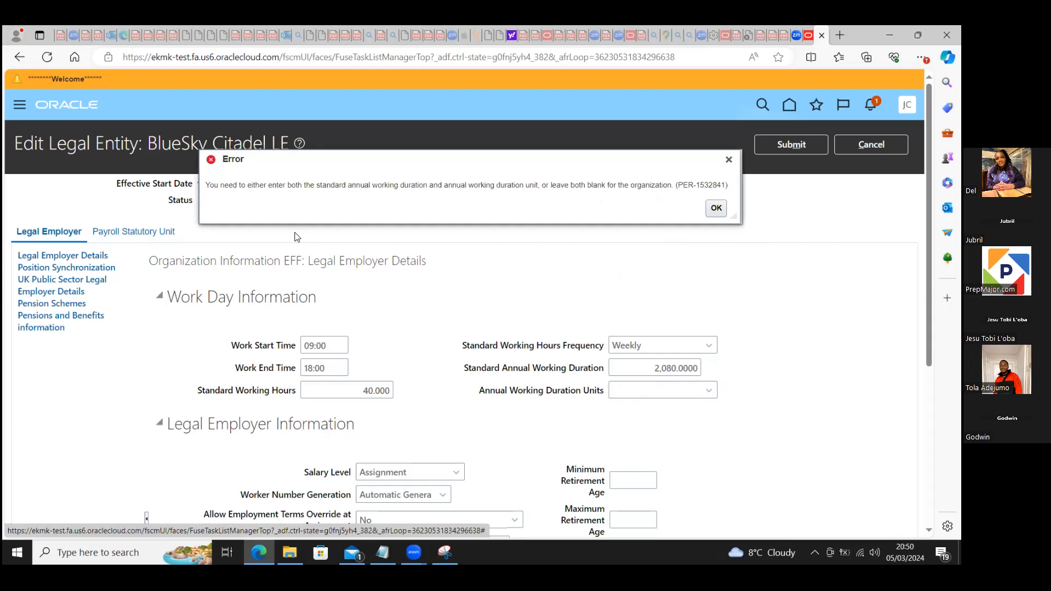
click(716, 208)
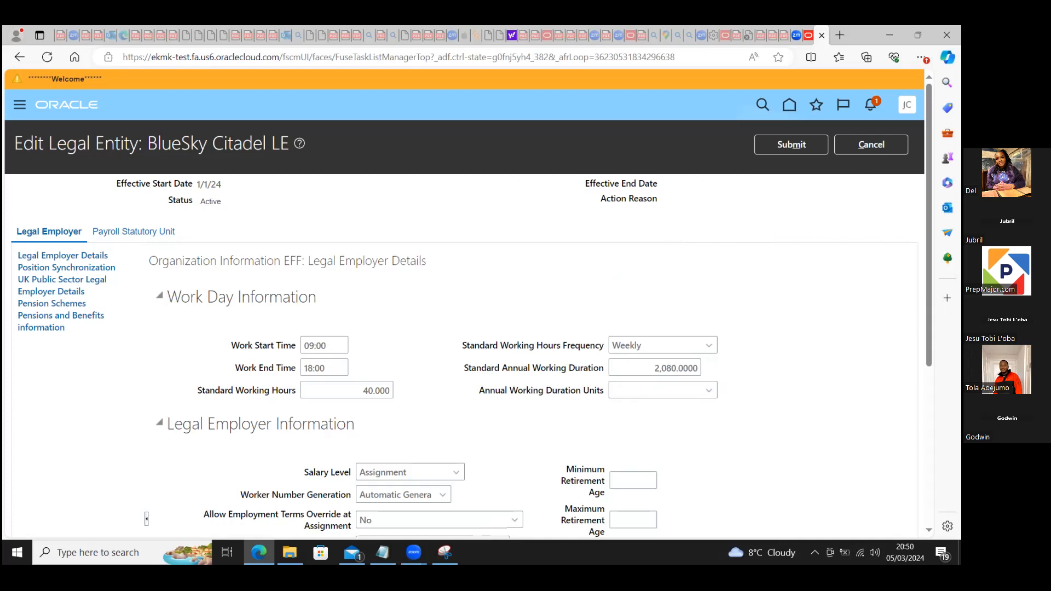
Step: Cancel editing BlueSky Citadel LE and return to the Workforce Deployment setup tasks
click(871, 145)
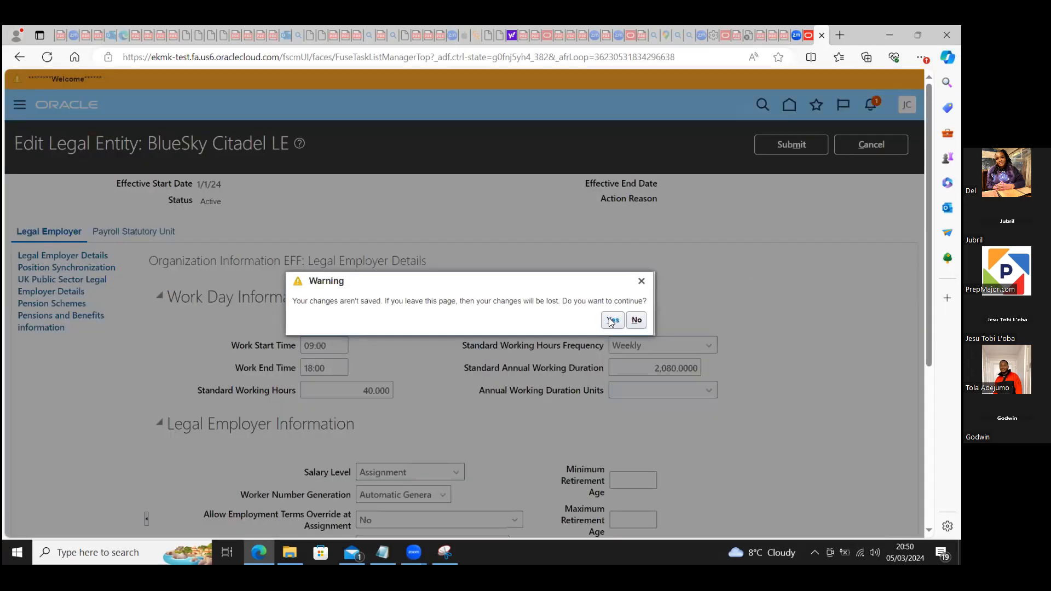
click(610, 320)
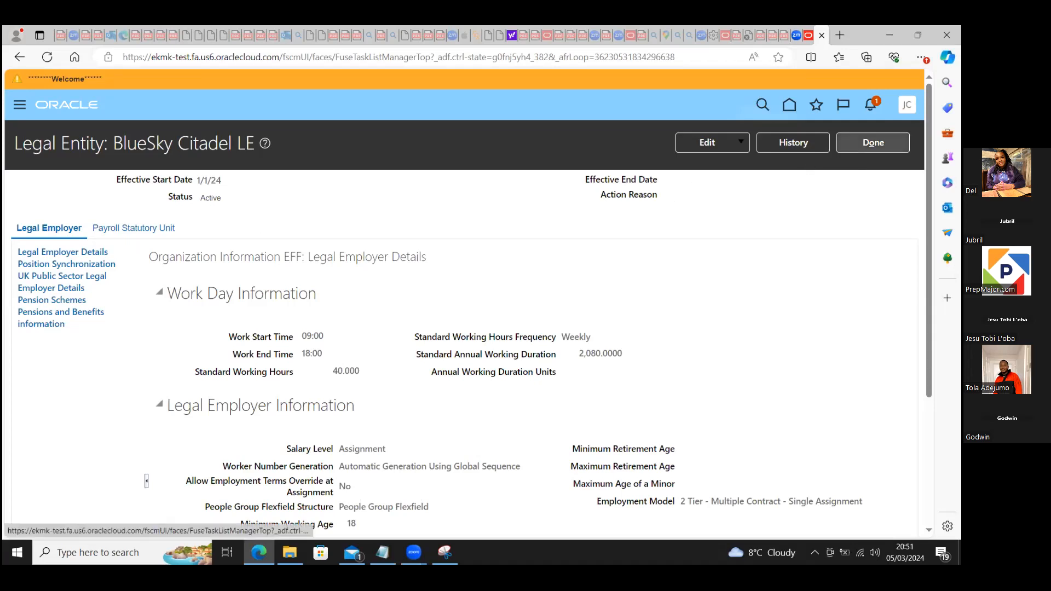
click(873, 142)
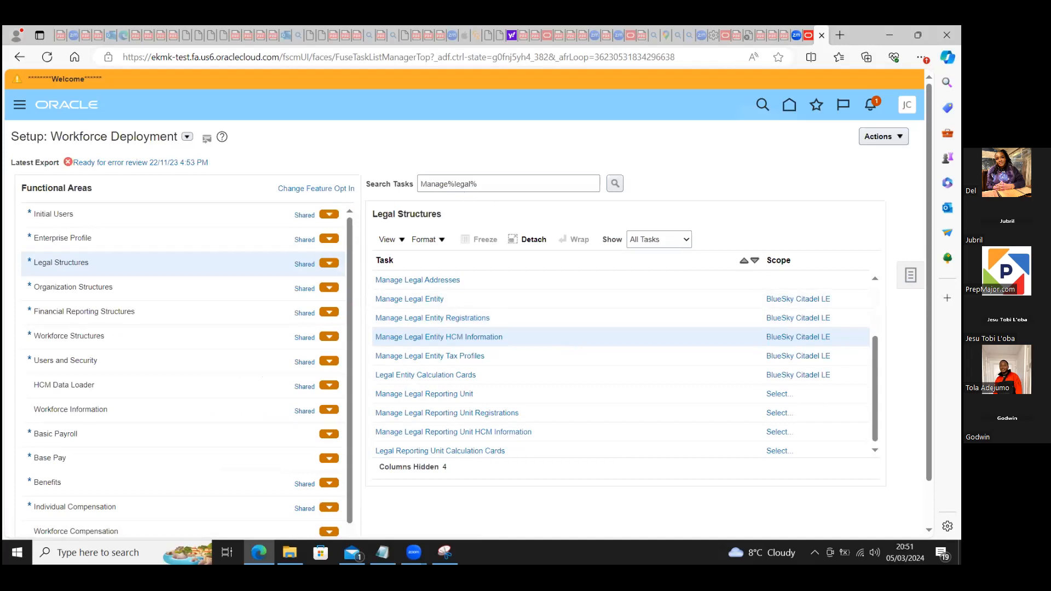
Step: Search the implementation projects for "bluesky" and open BlueSkyCitadel Project
click(910, 275)
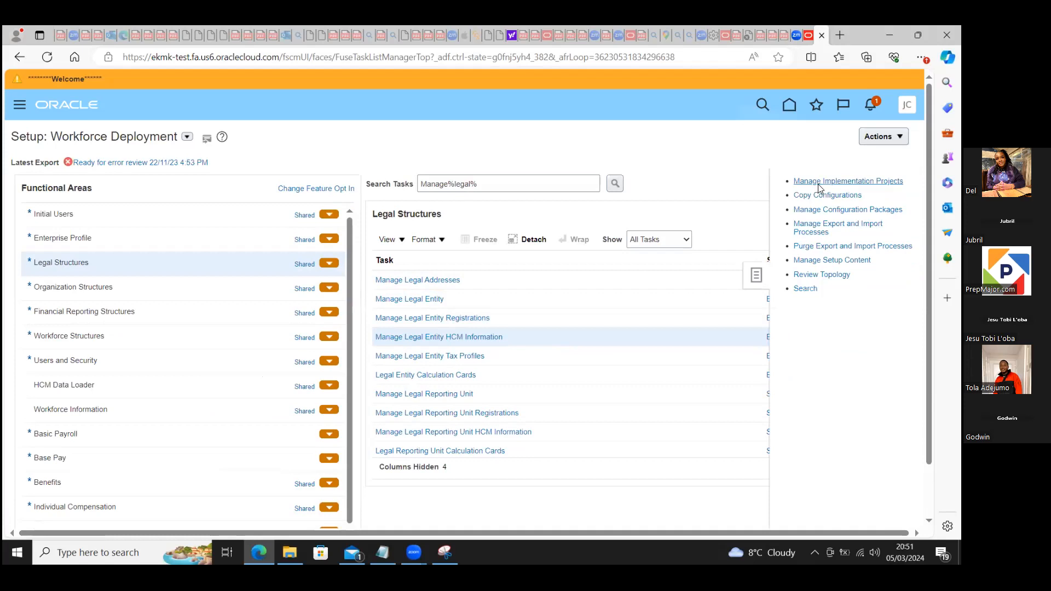
click(814, 181)
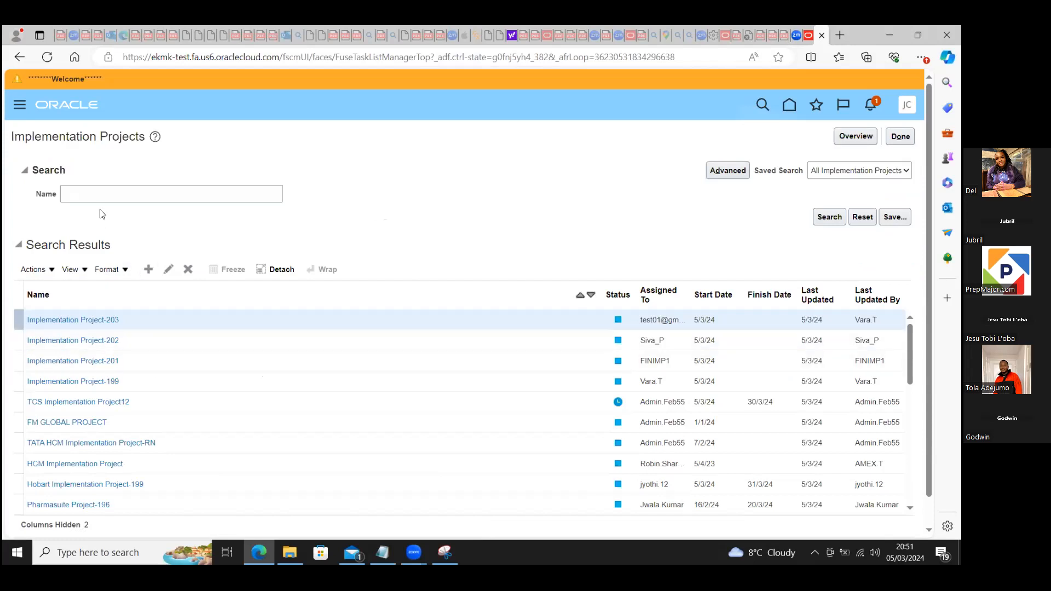
click(92, 190)
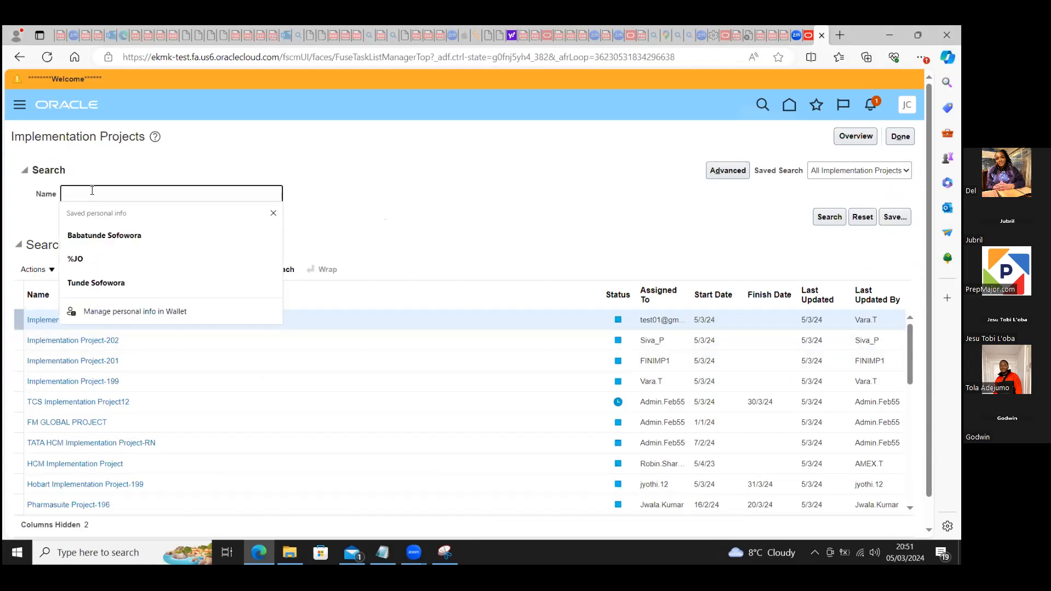
text(bluesky)
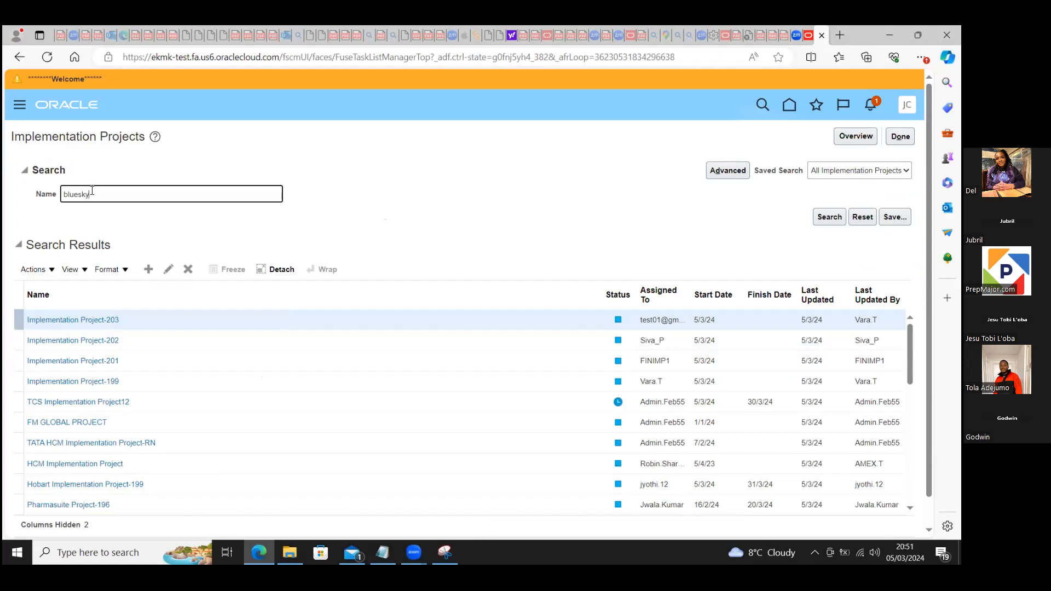
click(825, 215)
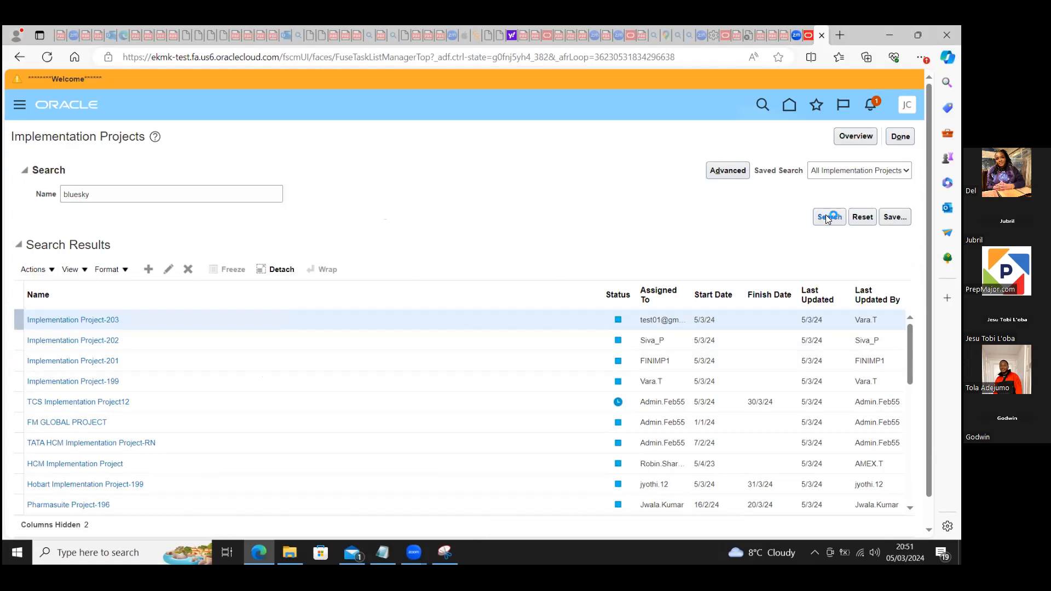
click(73, 319)
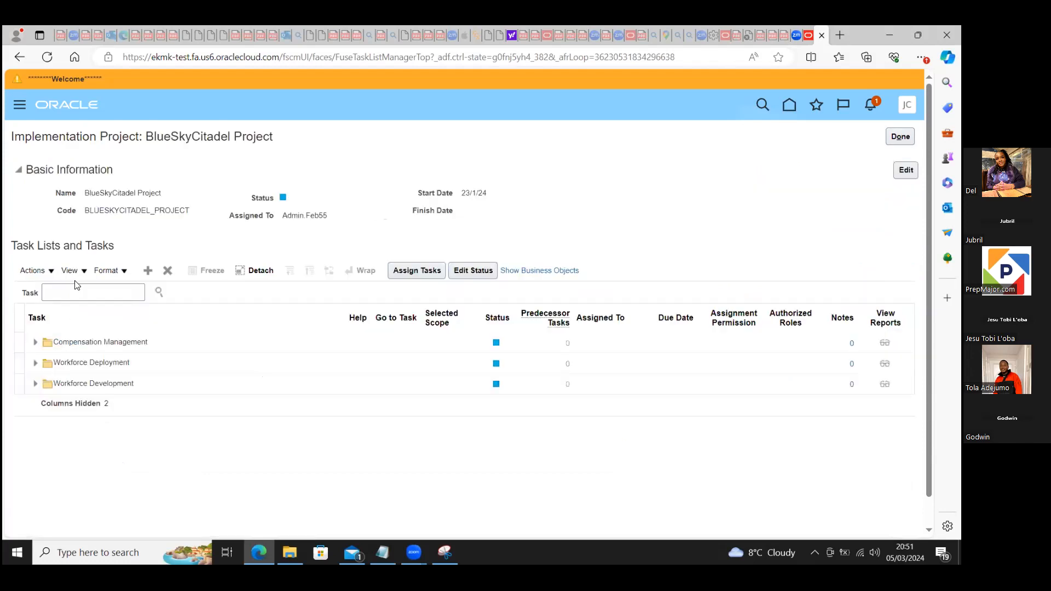
Step: Search the project's tasks for "manage%enter%" and go to the Workforce Deployment task Manage Enterprise HCM Information
click(79, 290)
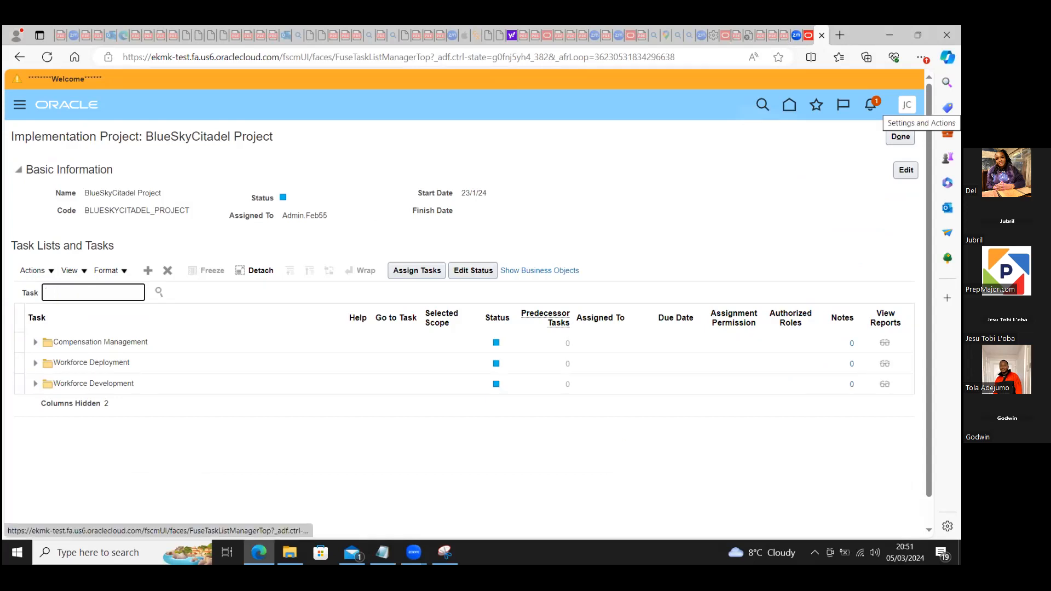
click(906, 104)
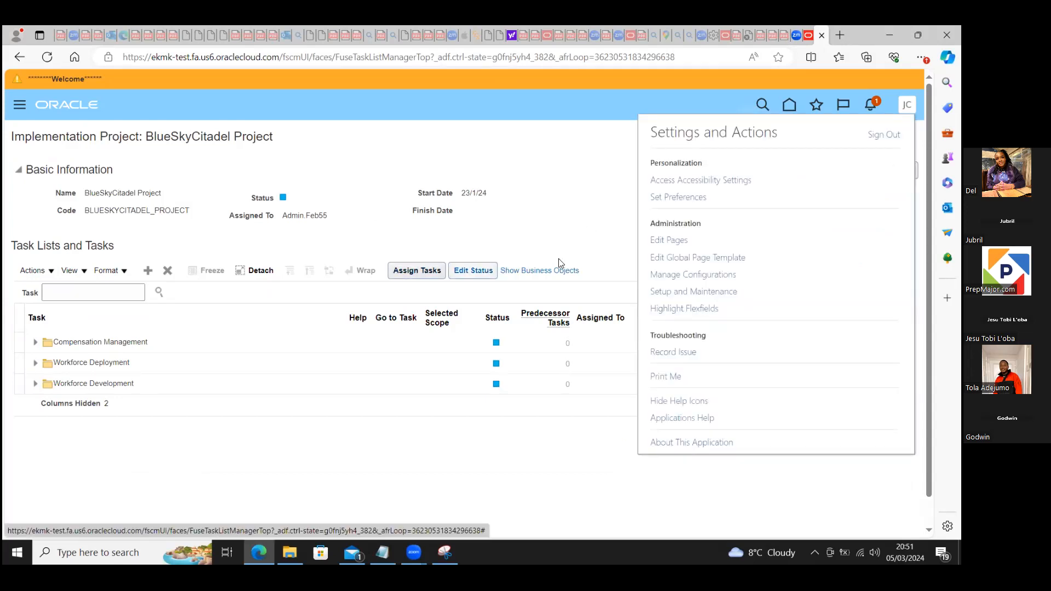
click(399, 245)
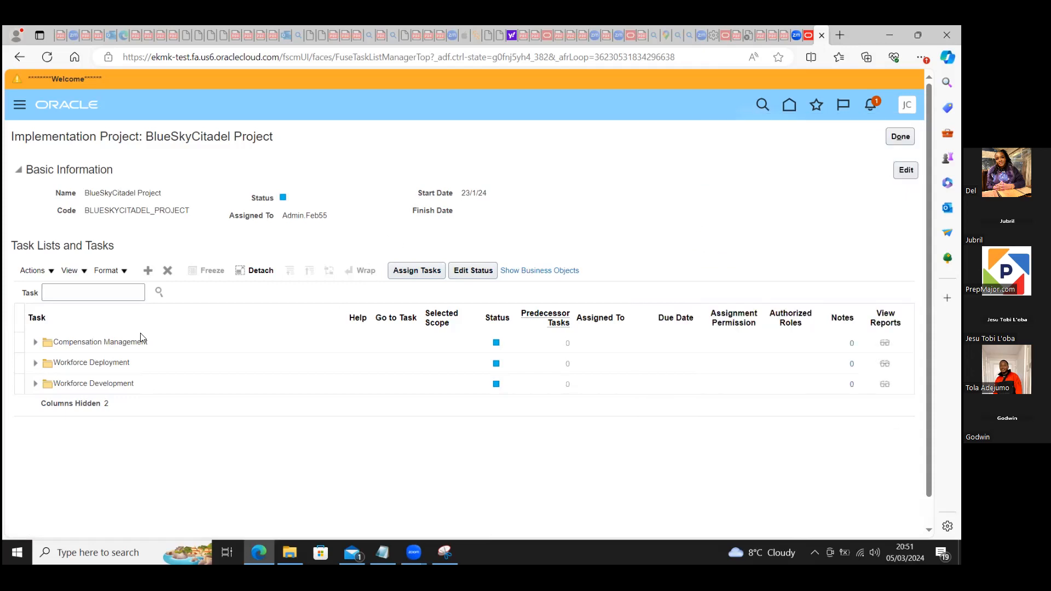
click(92, 293)
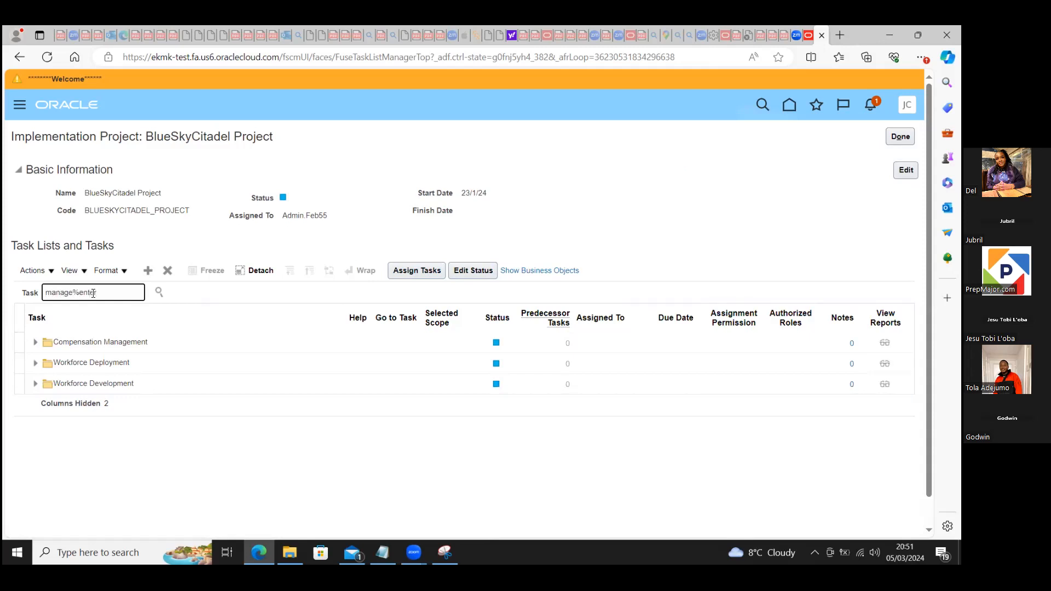
click(159, 292)
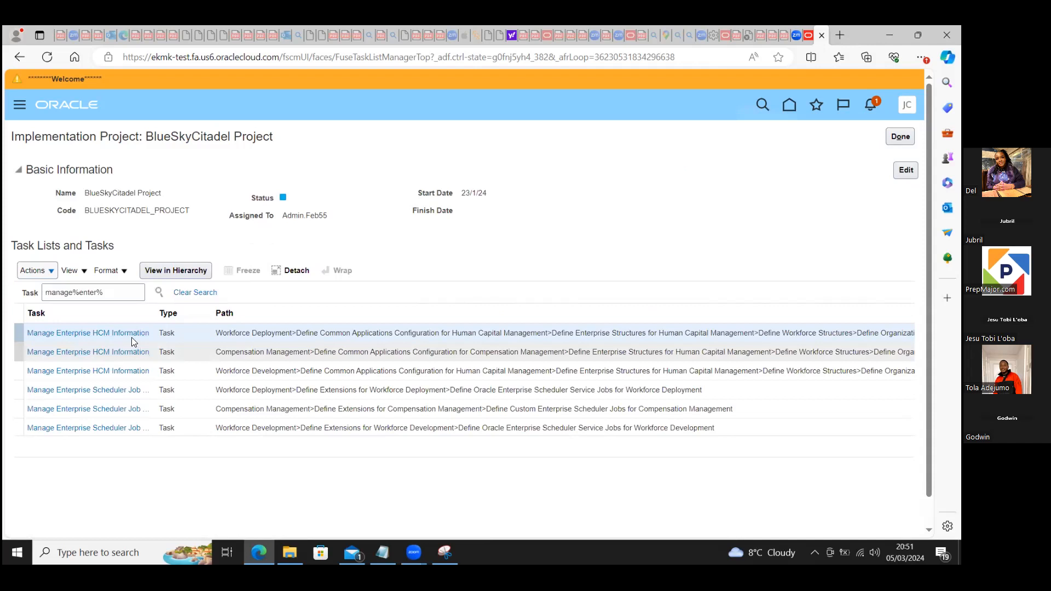
click(112, 333)
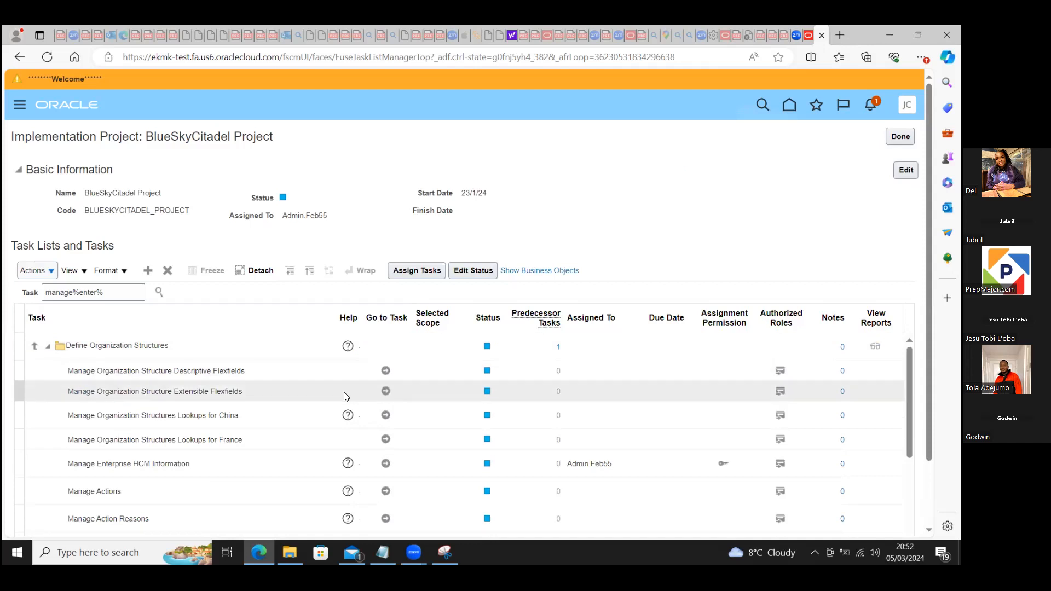
click(386, 465)
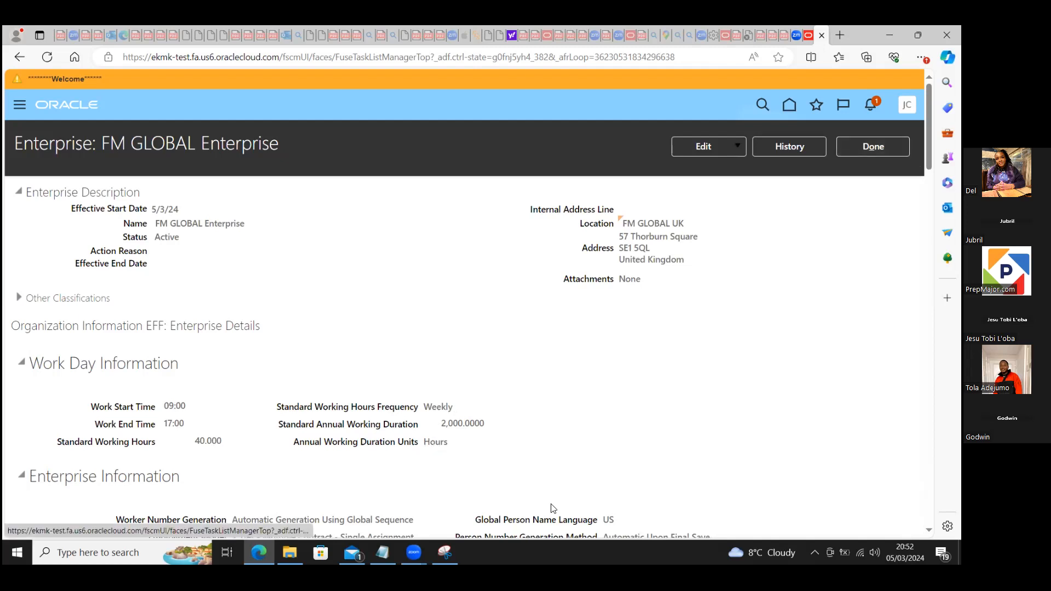
Step: Switch to Snipping Tool and capture a new snip of the enterprise's Work Day Information section
click(445, 552)
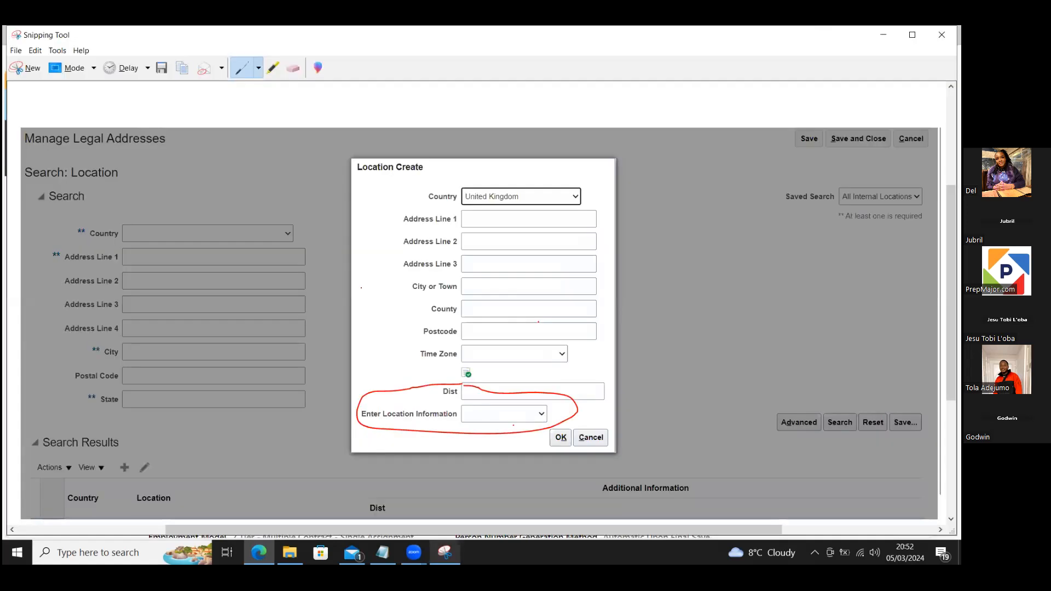
click(39, 69)
drag(10, 350, 541, 464)
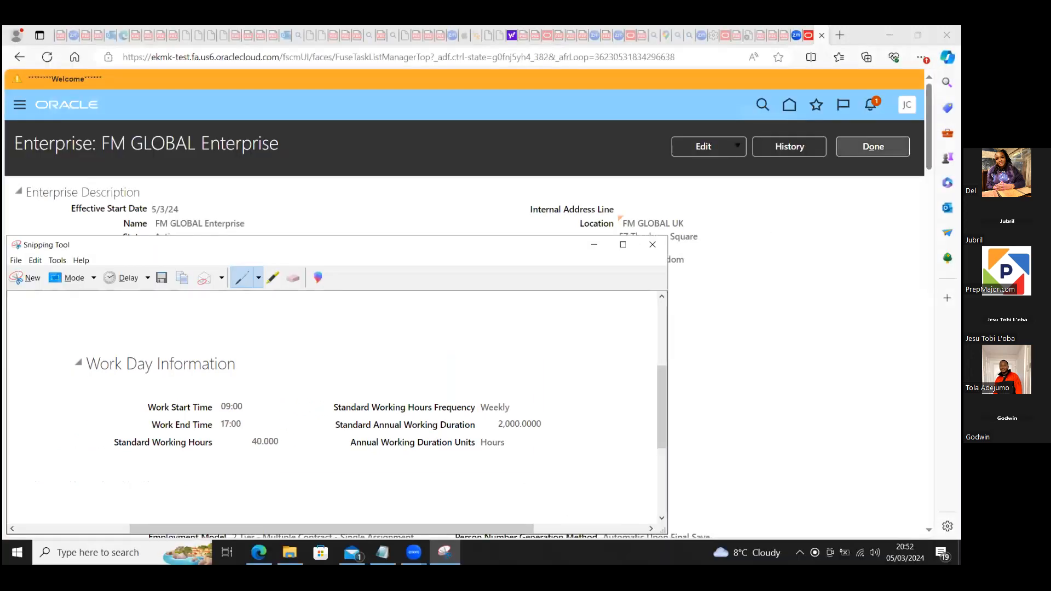
Step: Close the enterprise record, BlueSkyCitadel Project and the implementation projects list to return to the Workforce Deployment setup
click(873, 146)
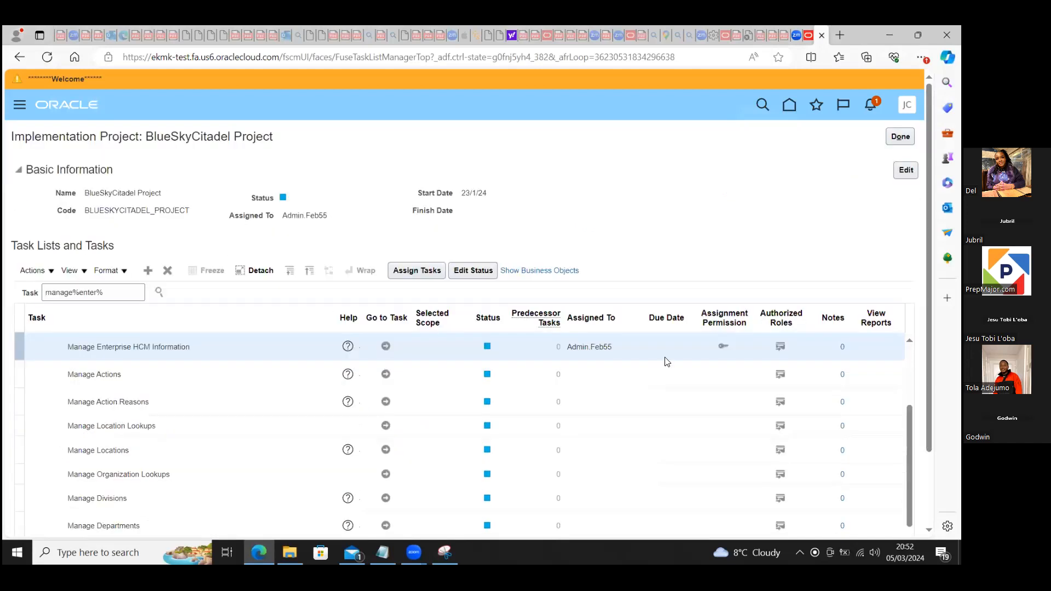
click(900, 137)
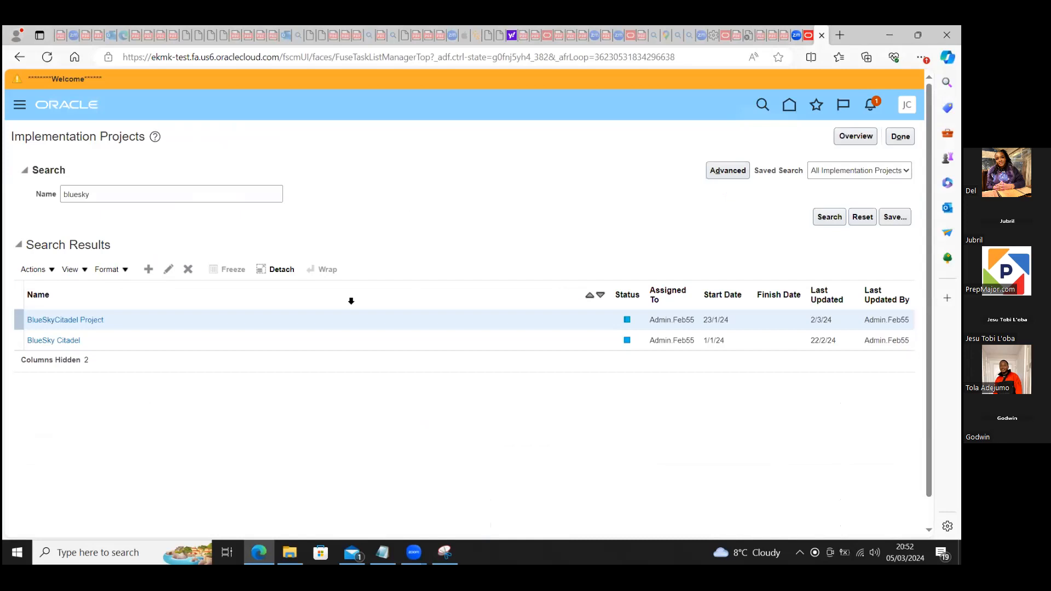
click(900, 137)
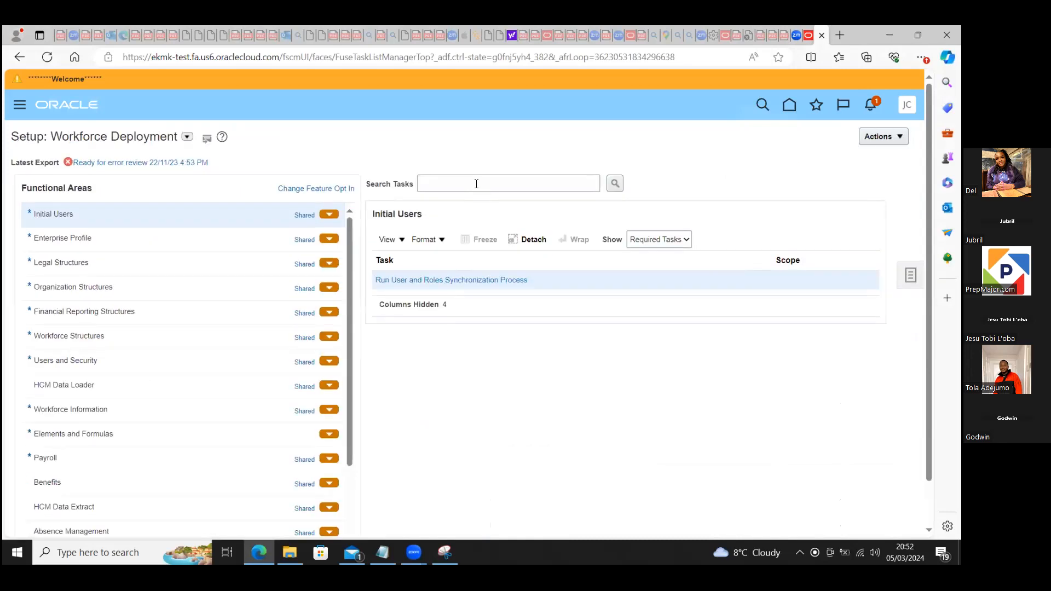
Step: Search the setup tasks for "manage%lega%hcm%" and go to Manage Legal Entity HCM Information in the Legal Structures area
click(473, 180)
text(manage)
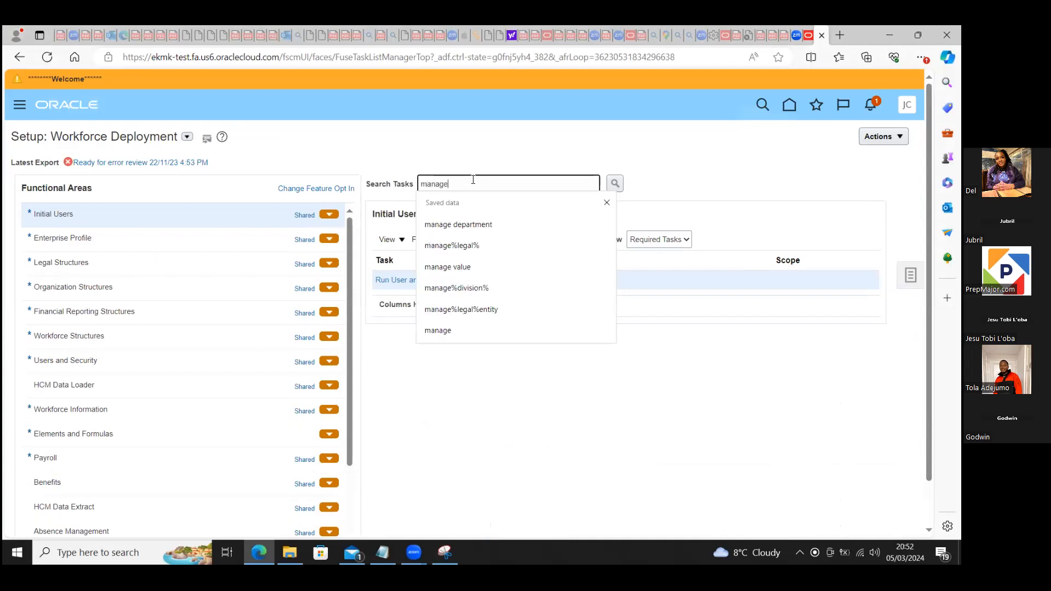
text(%lega)
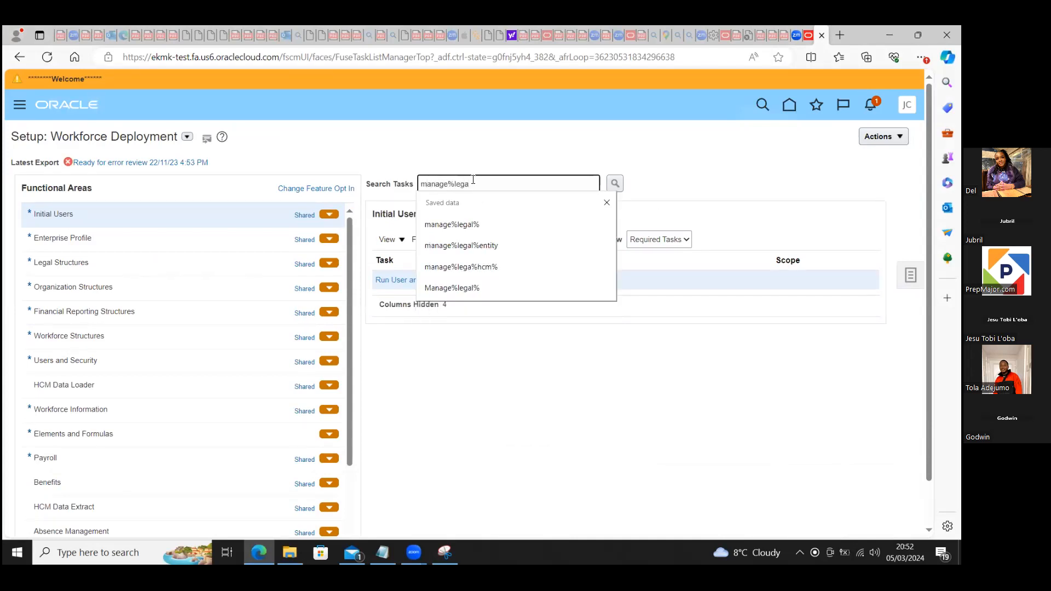
text(%hcm%)
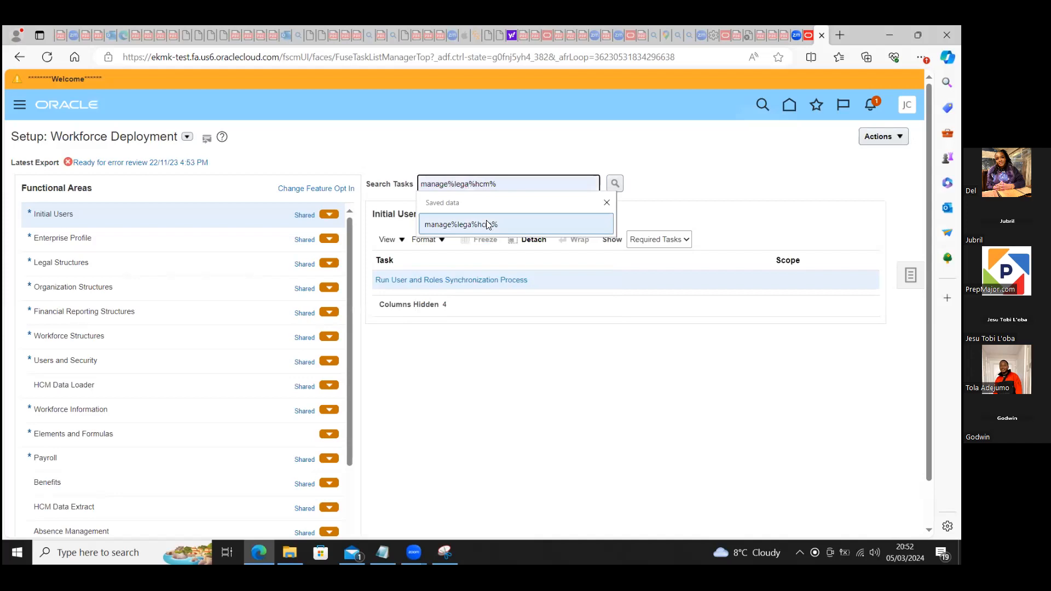
click(485, 224)
click(615, 178)
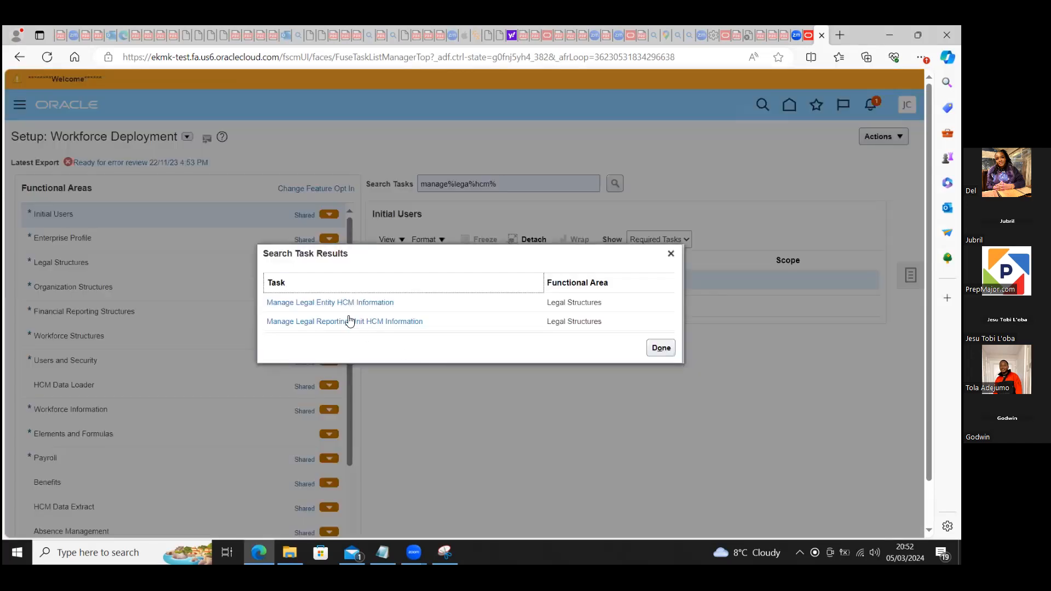
click(340, 303)
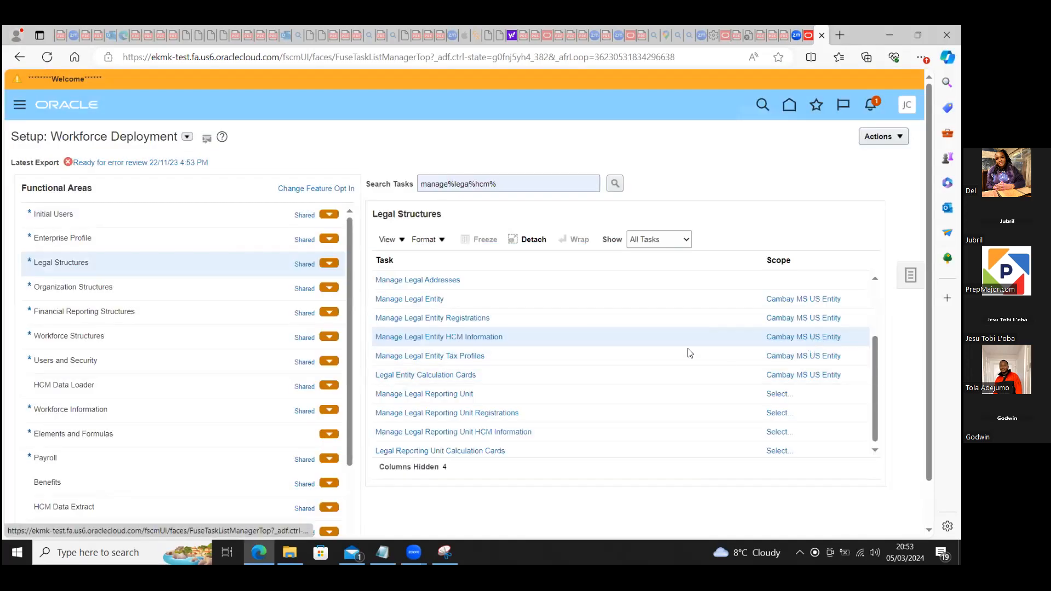
Step: Change the scope of Manage Legal Entity HCM Information to BlueSky Citadel LE and go to the task
click(789, 338)
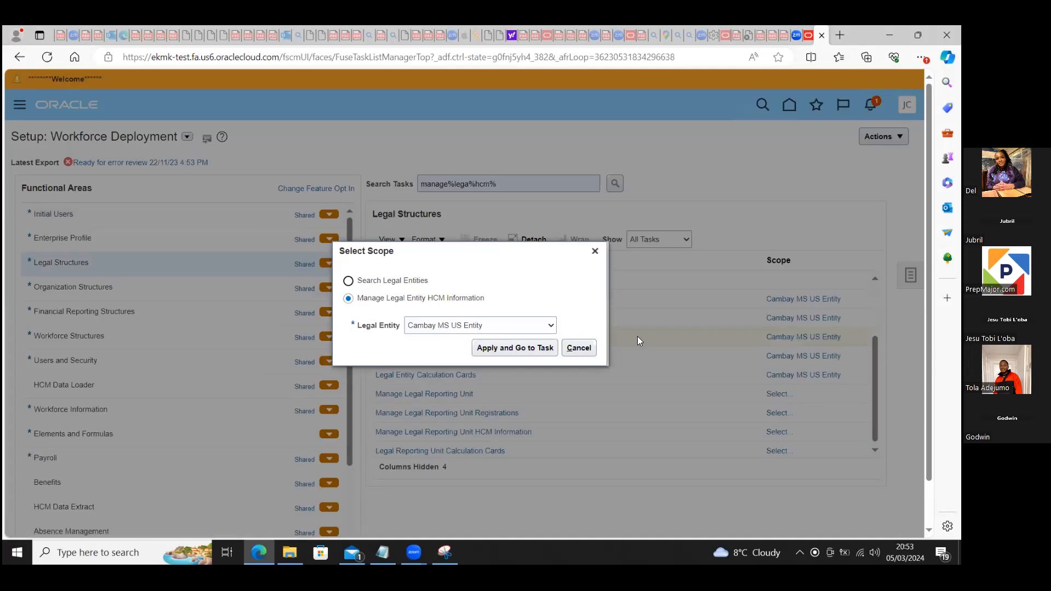
click(551, 326)
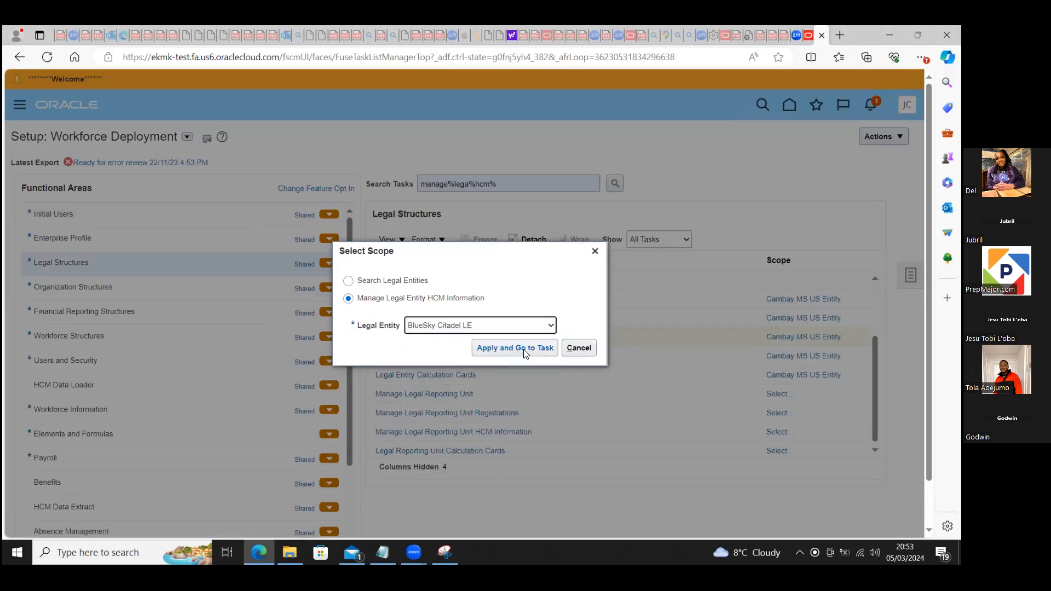
click(524, 346)
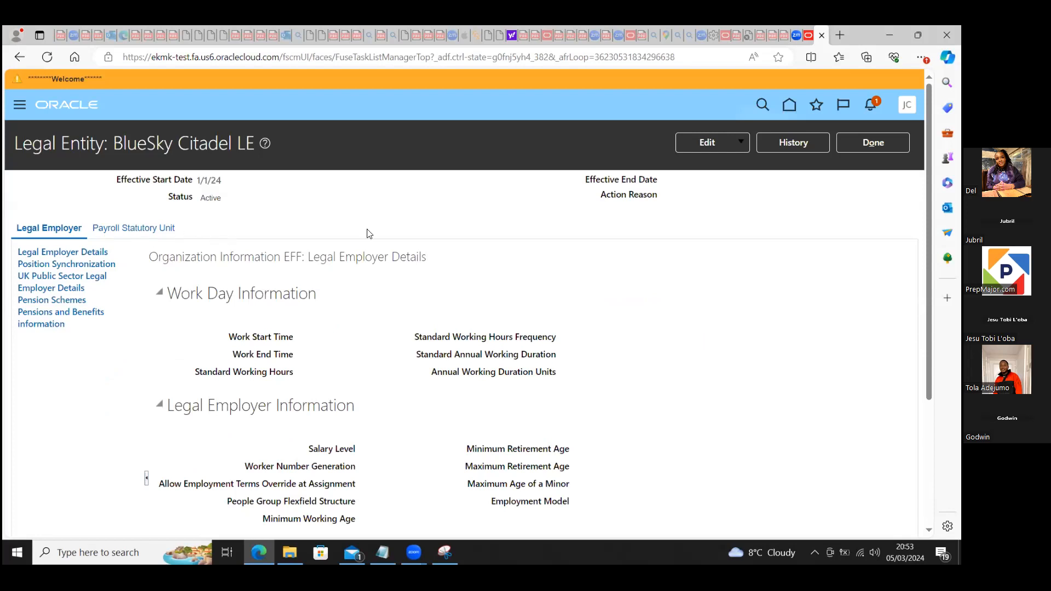
Step: Edit the legal entity in Correct mode and set Work Start Time to 09:00, Work End Time to 17:00 and Standard Working Hours to 40
click(741, 143)
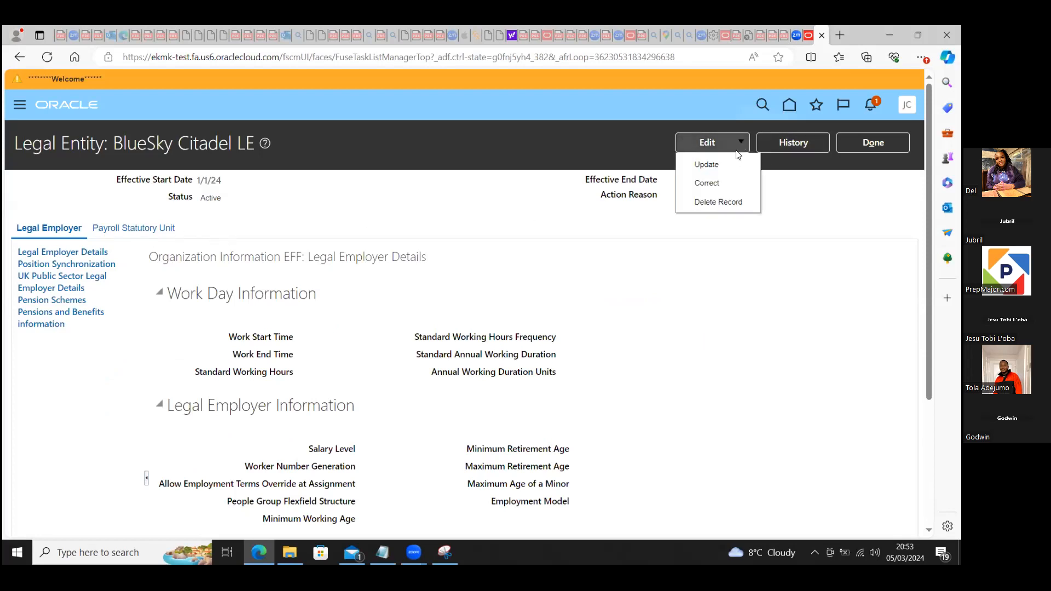
click(718, 186)
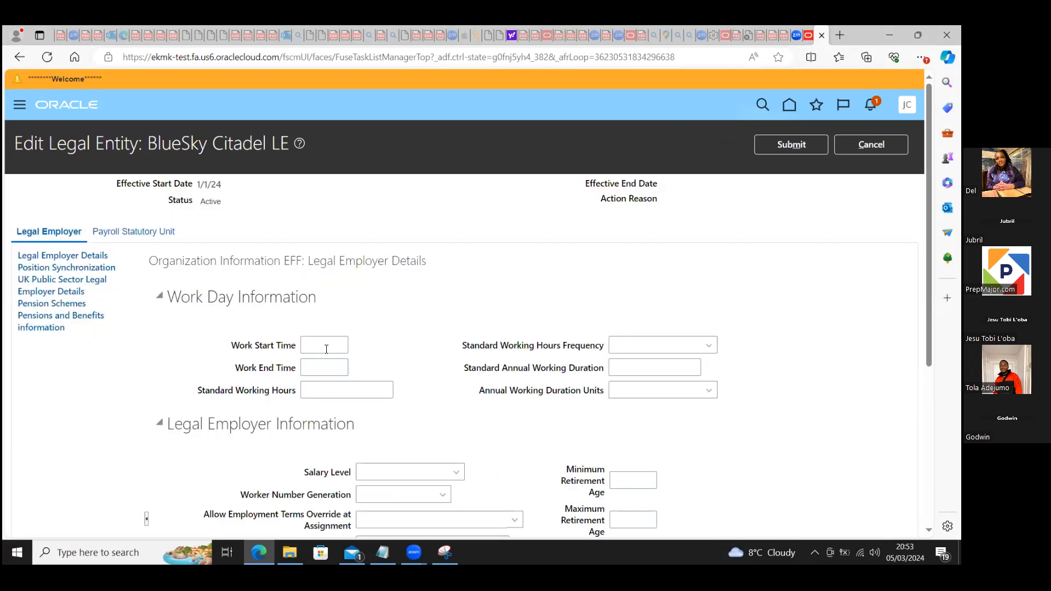
click(339, 346)
text(09:00)
click(339, 367)
text(17)
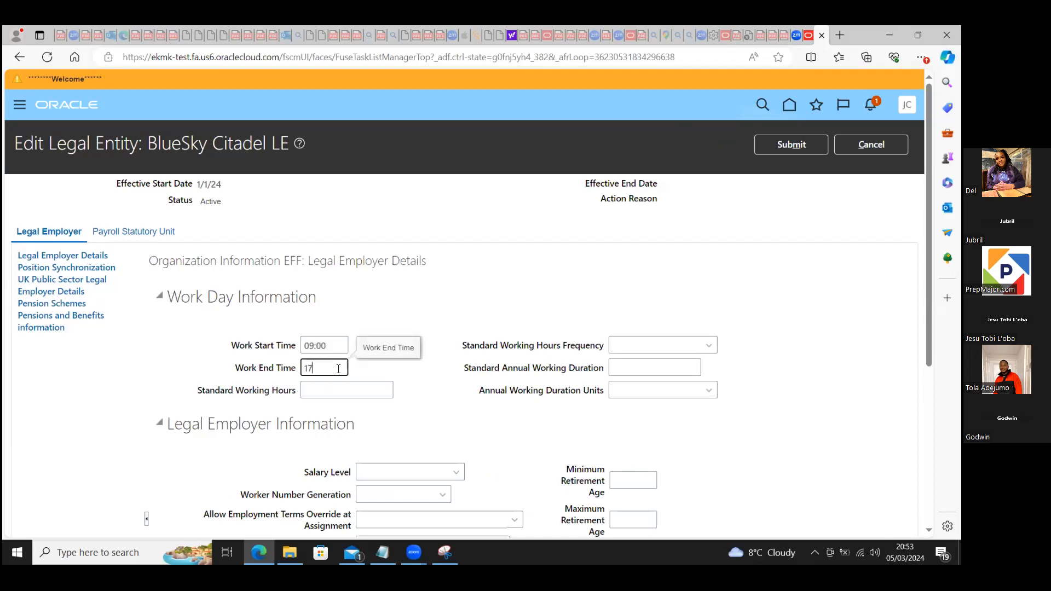
text(:00)
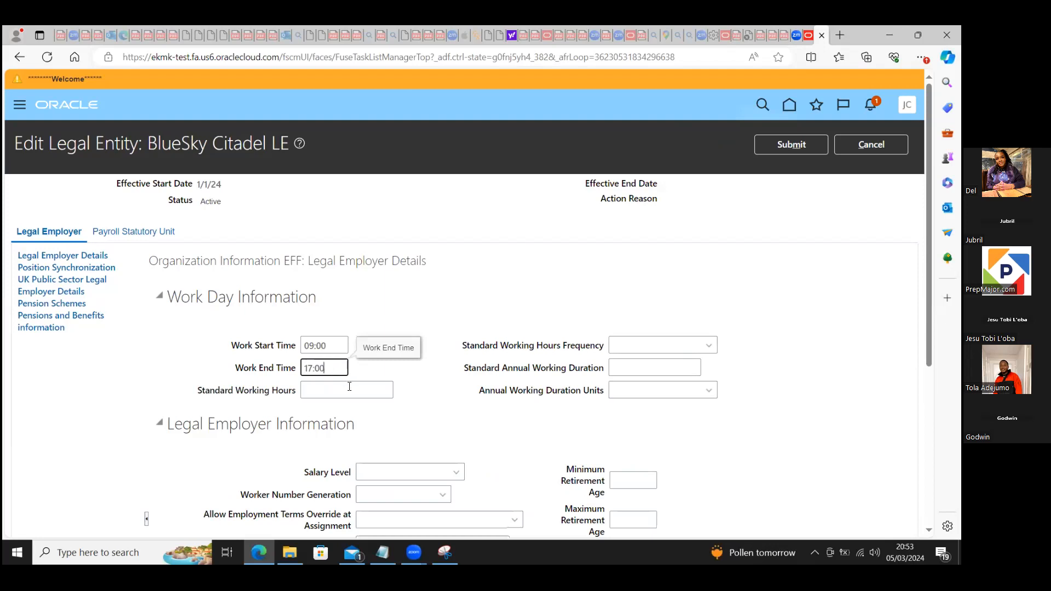
click(349, 387)
text(40)
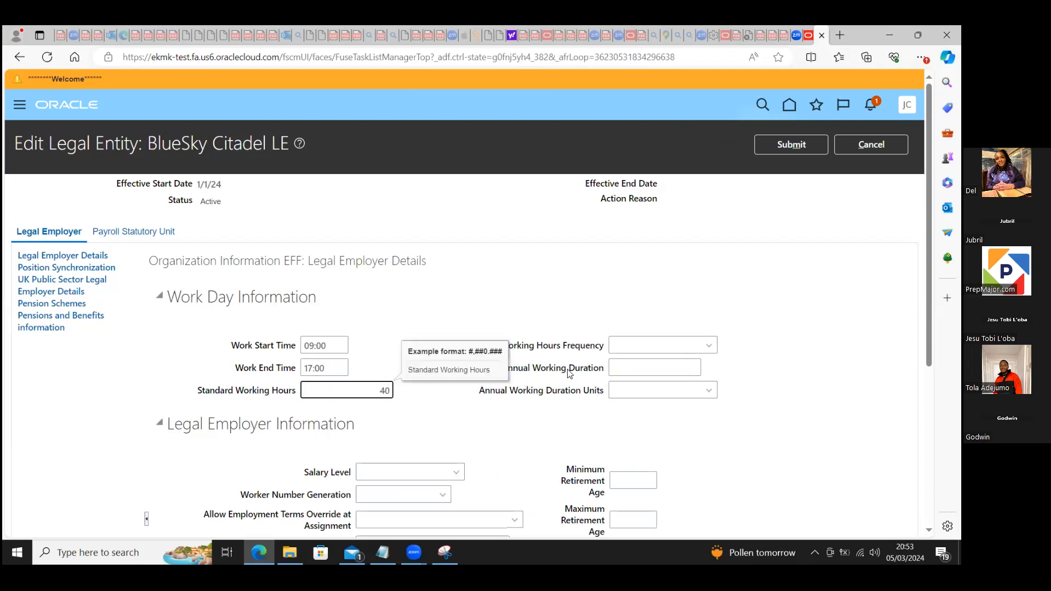
Step: Set Standard Annual Working Duration to 2000, Standard Working Hours Frequency to Weekly and Annual Working Duration Units to Hours
click(618, 364)
text(2000)
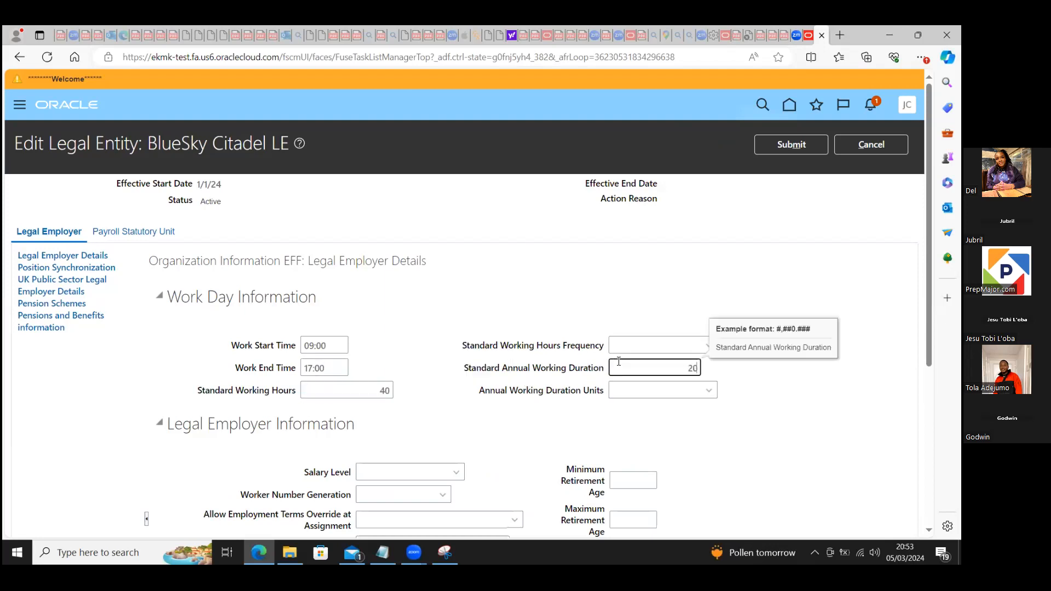
click(622, 340)
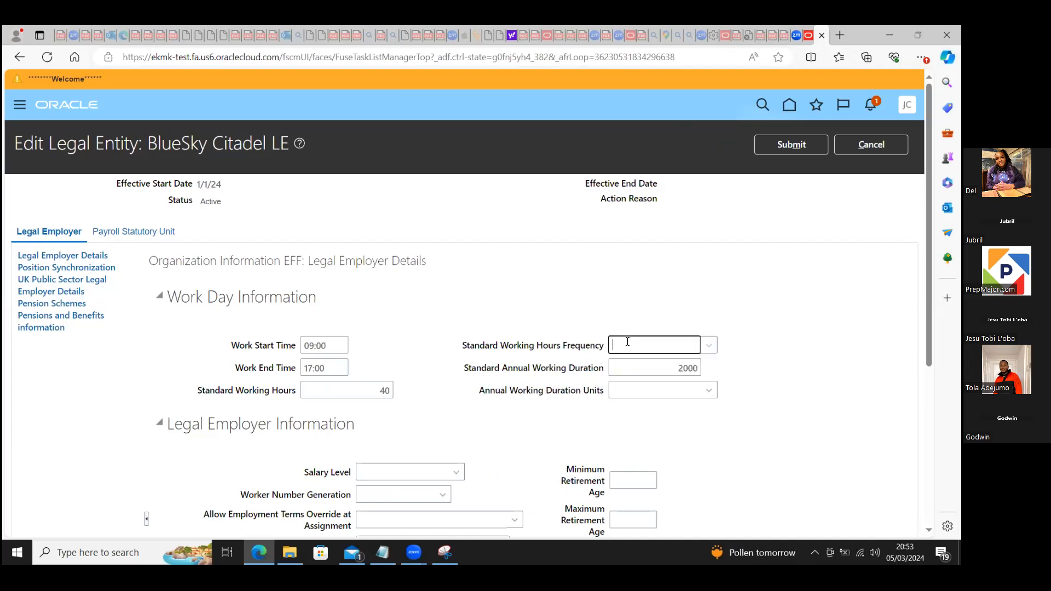
click(708, 346)
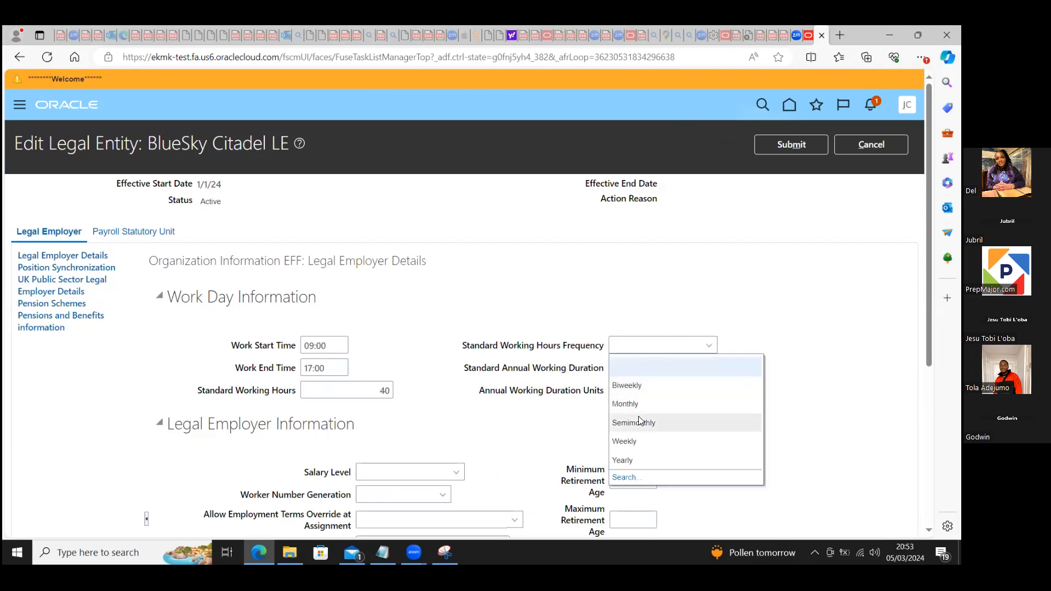
click(634, 441)
click(646, 391)
click(705, 392)
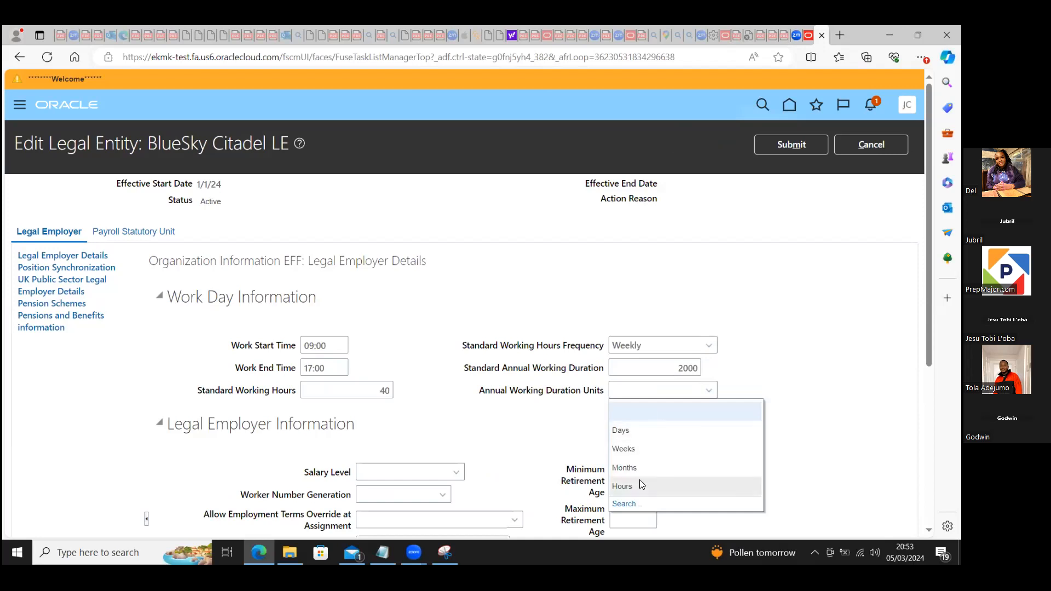
click(640, 486)
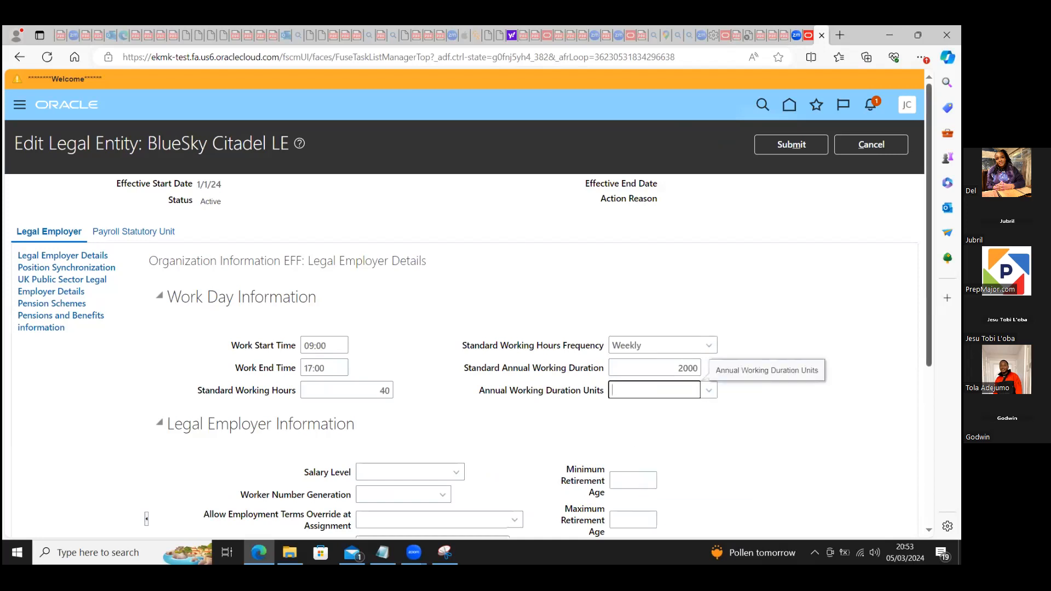
Step: Set Salary Level to Assignment, Worker Number Generation to automatic generation and Allow Employment Terms Override at Assignment to No
scroll(550, 307, down, 2)
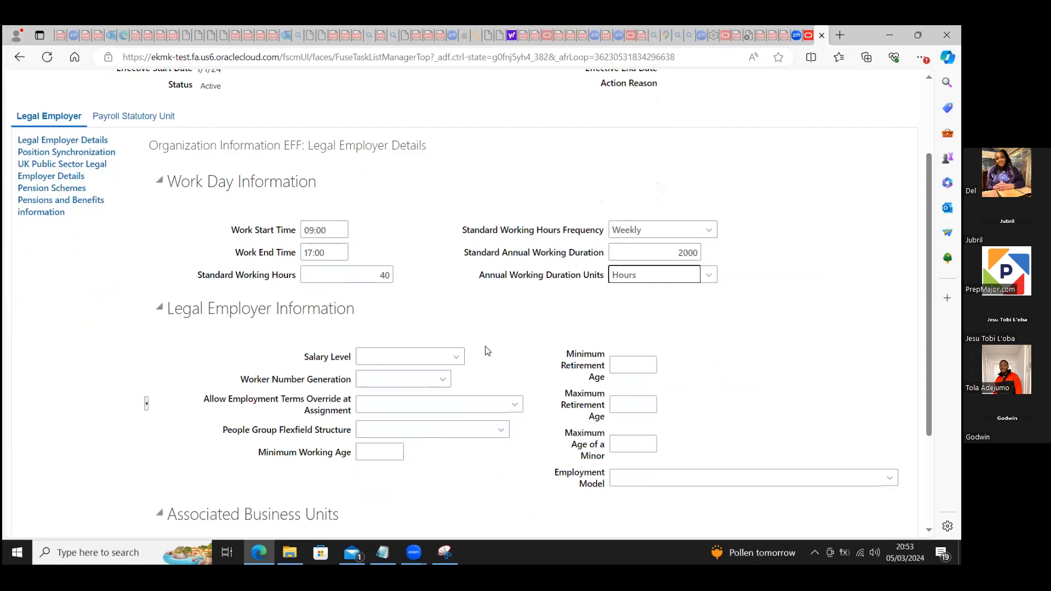
click(456, 356)
click(379, 396)
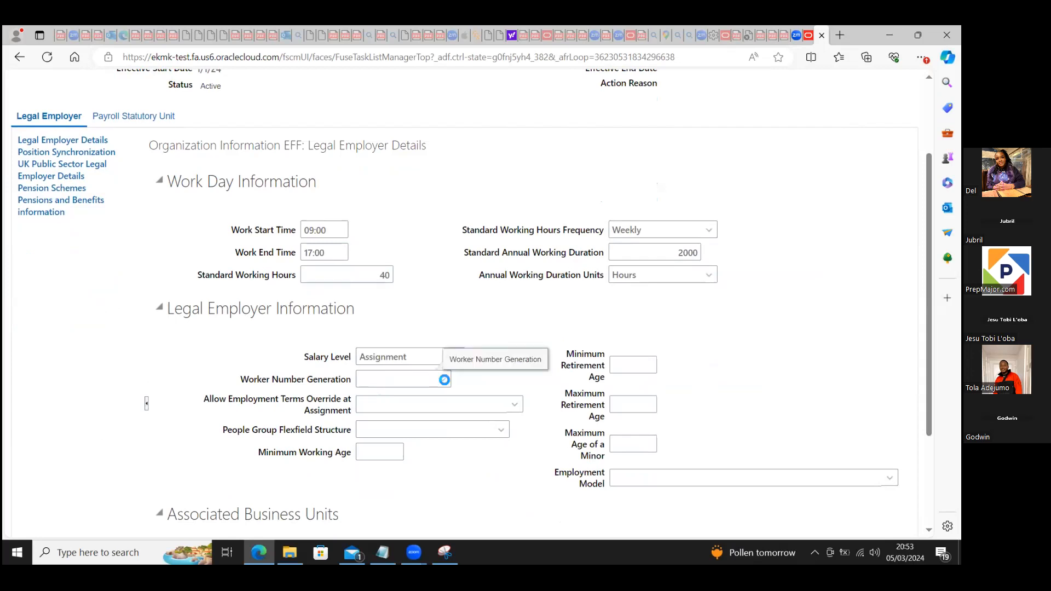
click(443, 379)
click(420, 419)
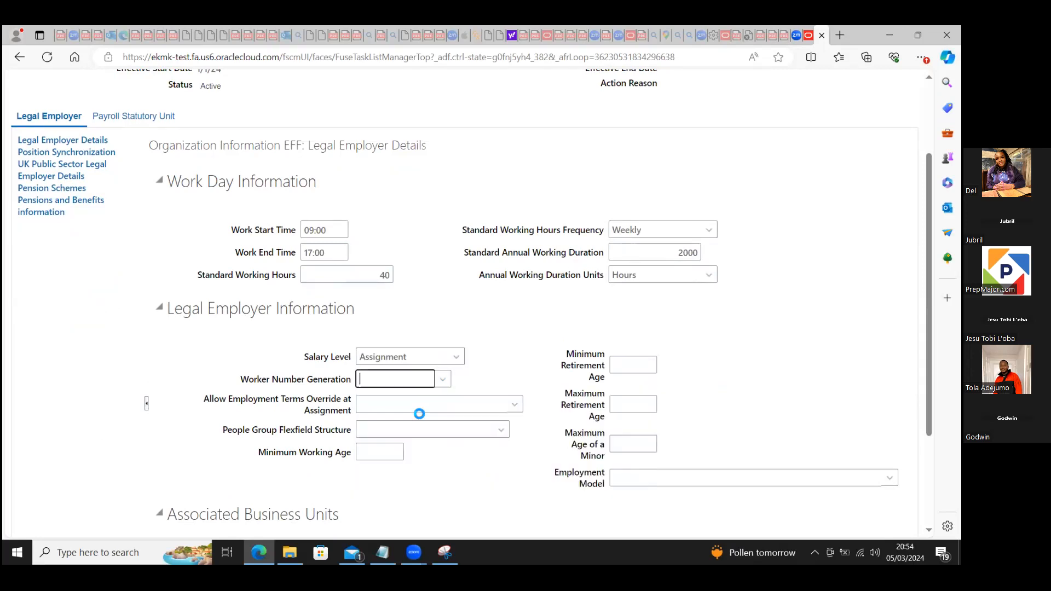
click(427, 400)
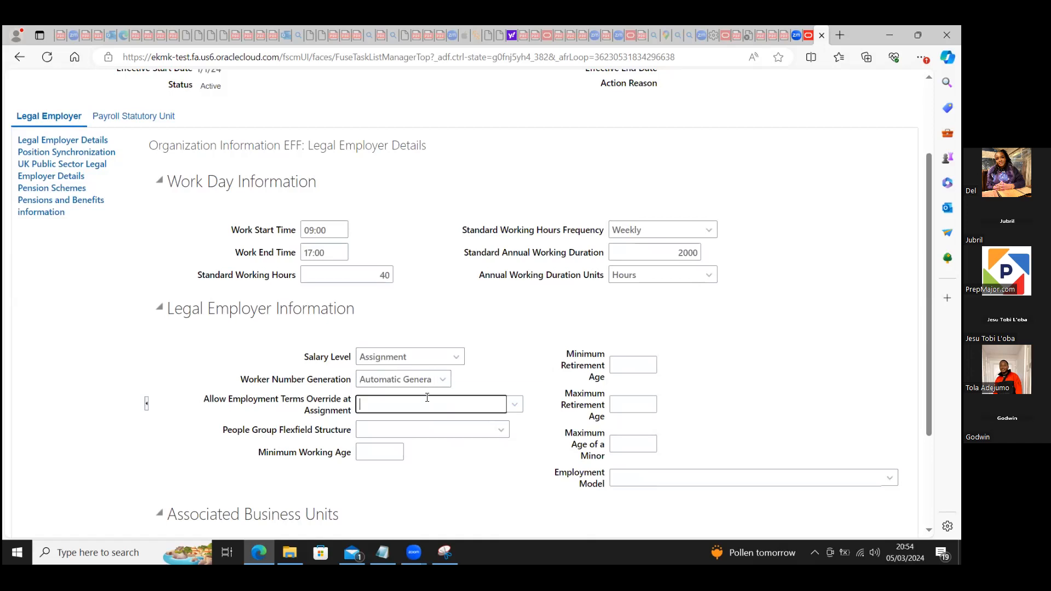
click(515, 404)
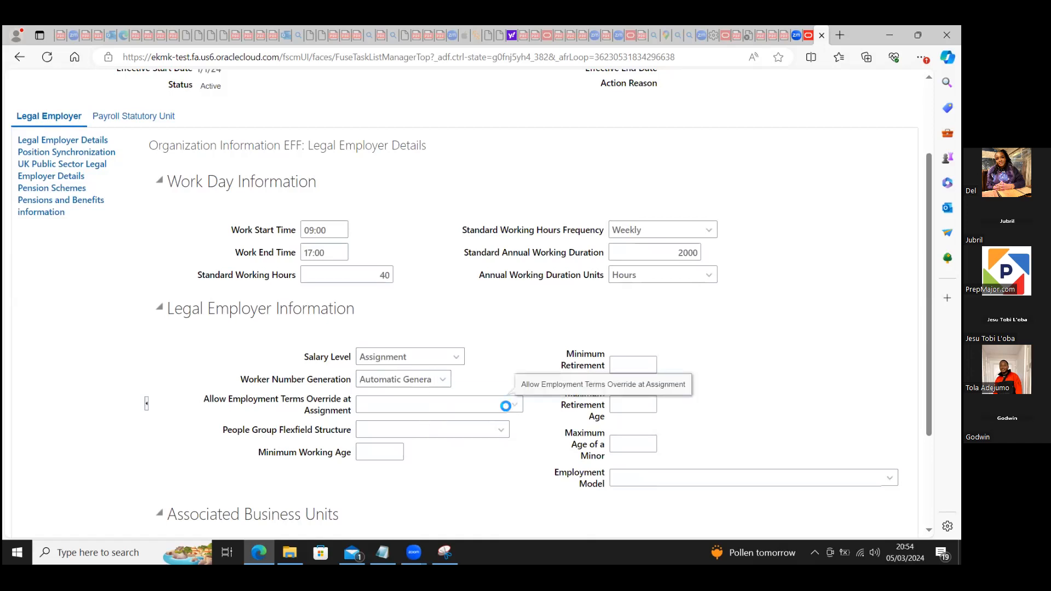
click(380, 444)
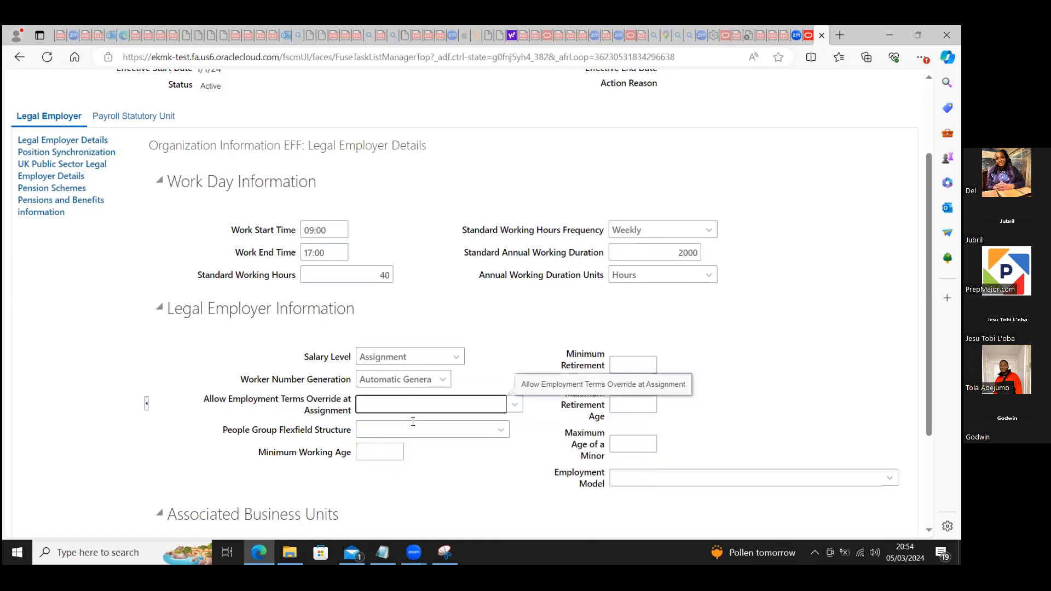
Step: Search for "people" to set People Group Flexfield Structure to People Group Flexfield, and set Minimum Working Age to 18
click(498, 429)
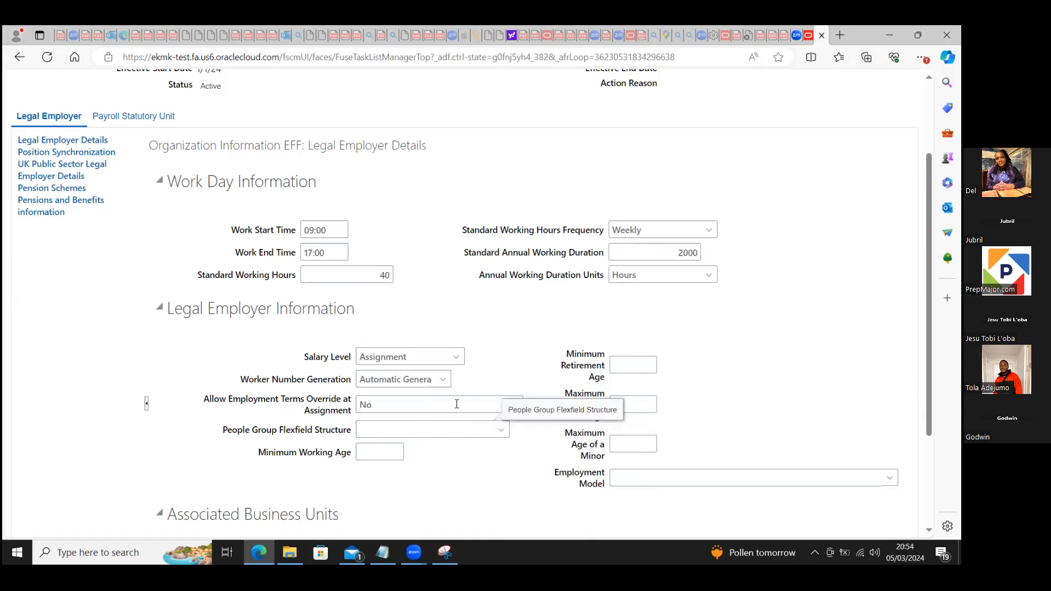
click(500, 428)
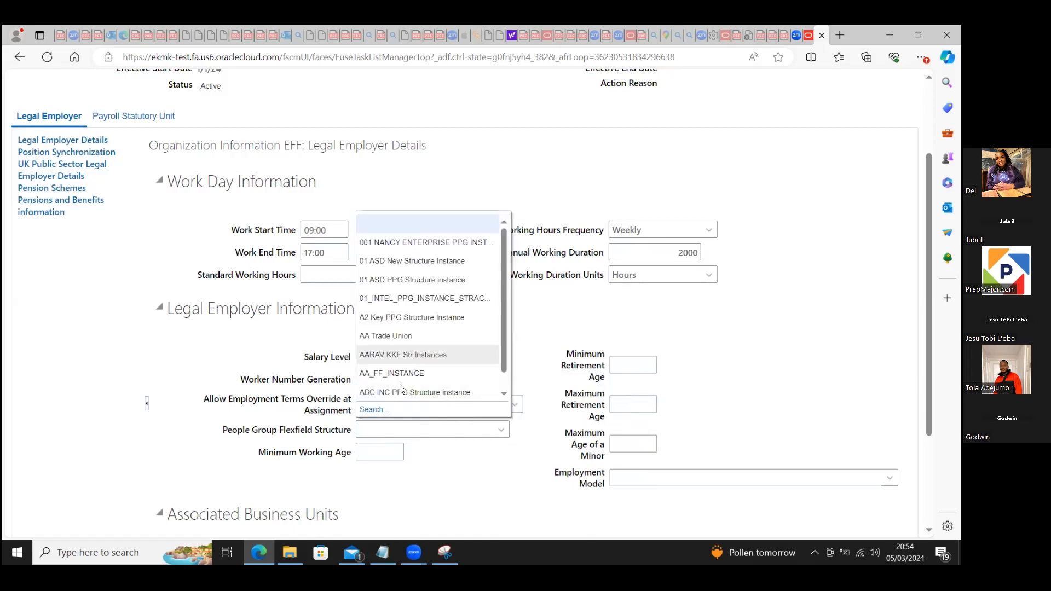
click(375, 410)
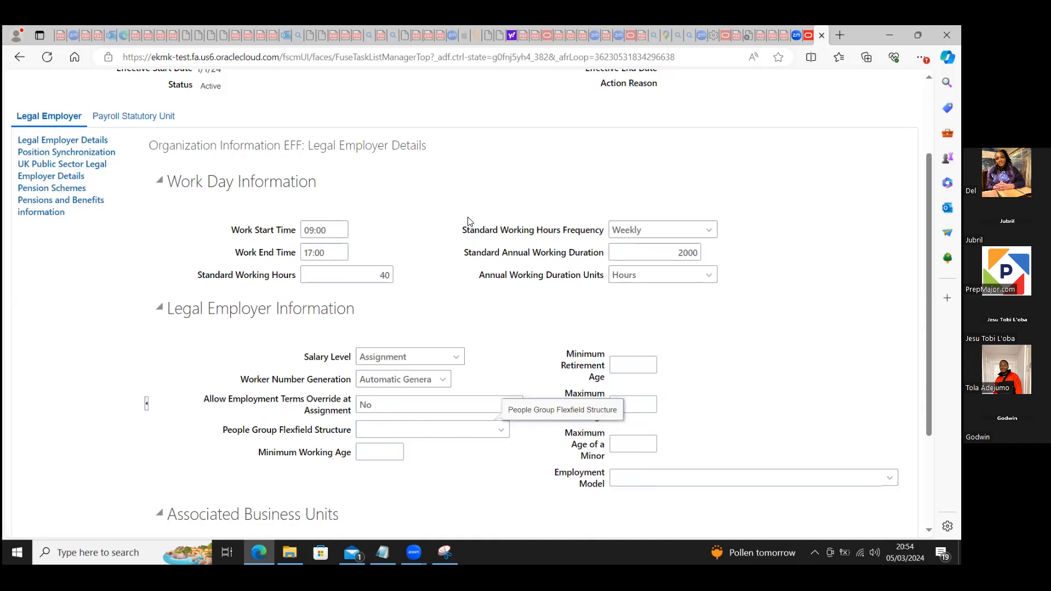
click(463, 290)
text(people)
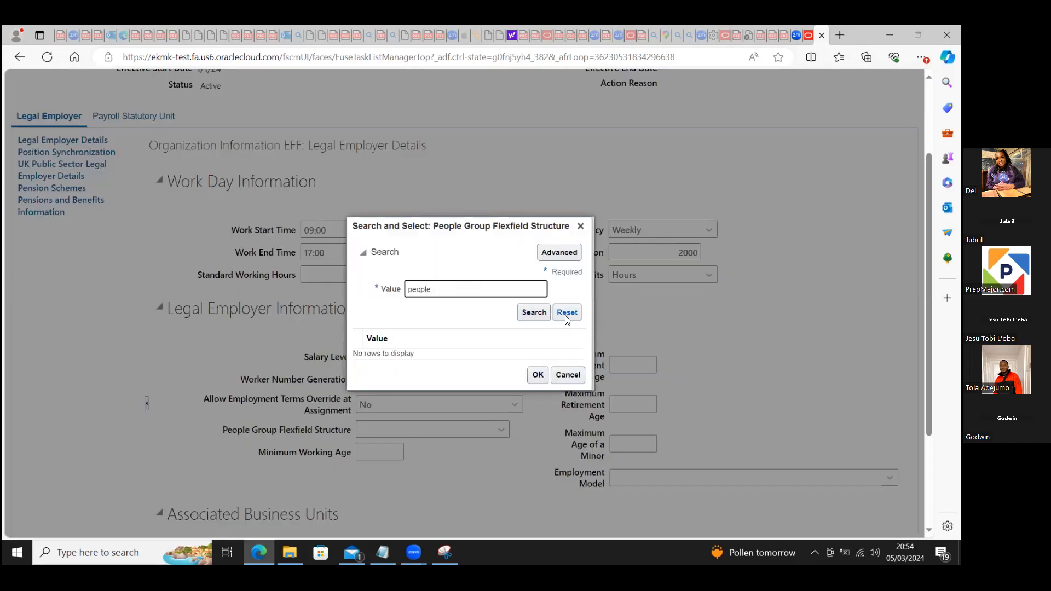
click(536, 312)
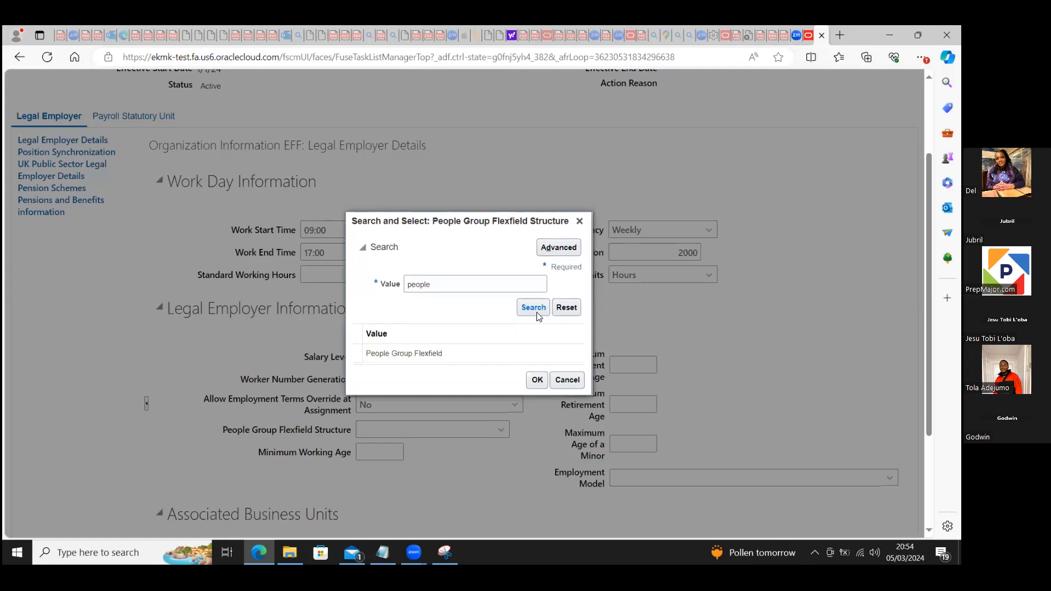
click(491, 355)
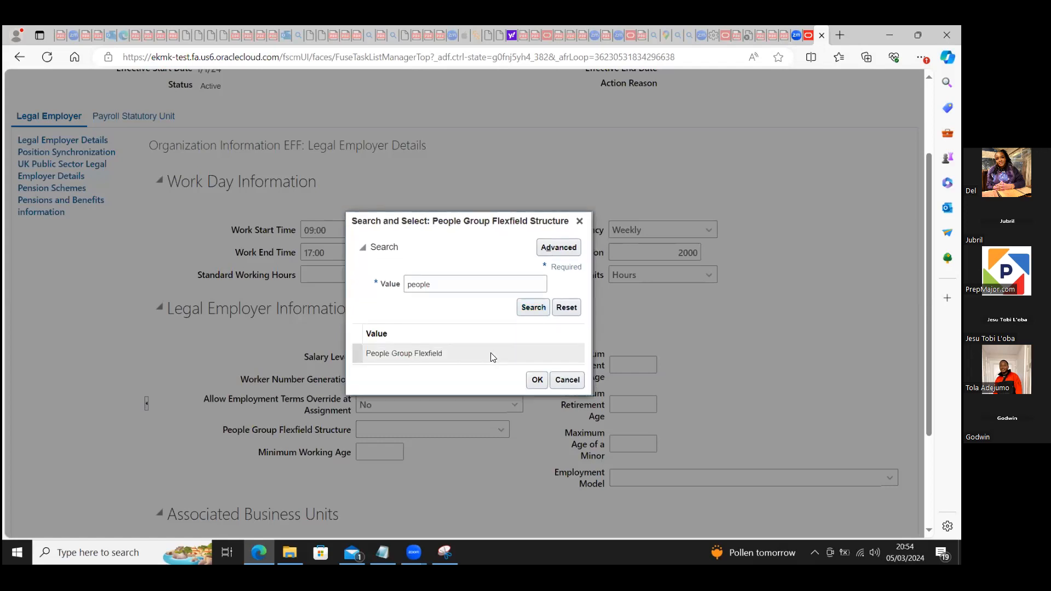
click(537, 381)
click(372, 451)
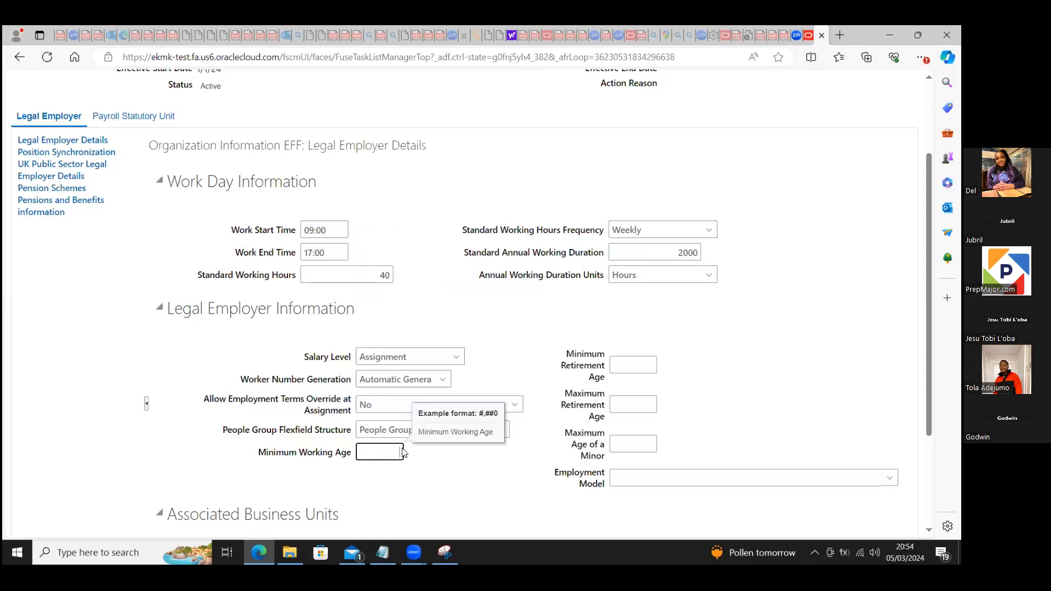
text(18)
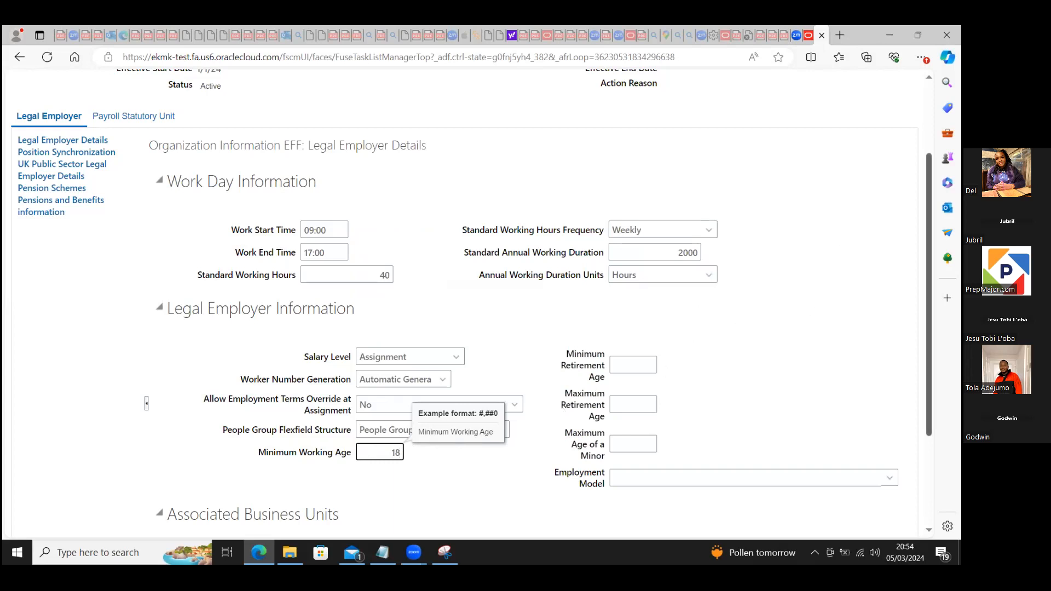
Step: In the Payroll Statutory Unit details, search for "bluesky" and set Associated Legislative Data Group to BlueSky Citadel LDG
scroll(122, 226, up, 2)
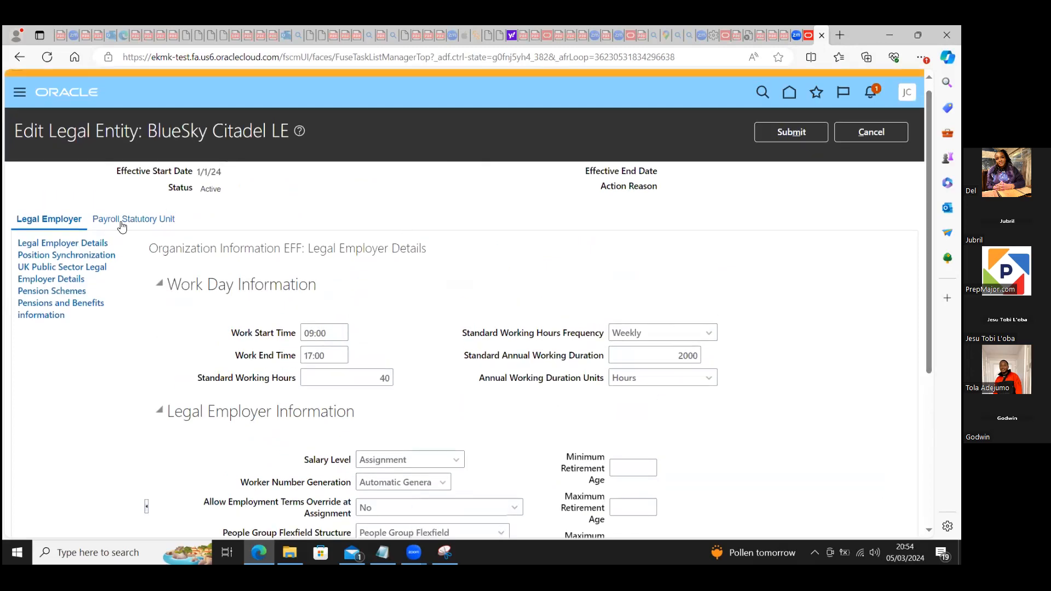
click(128, 223)
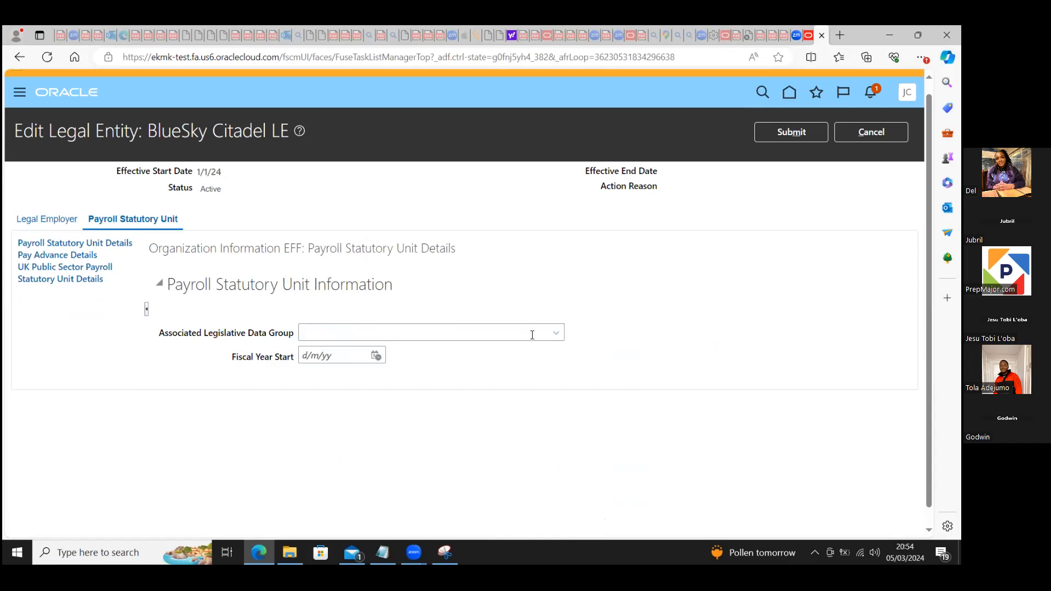
click(480, 337)
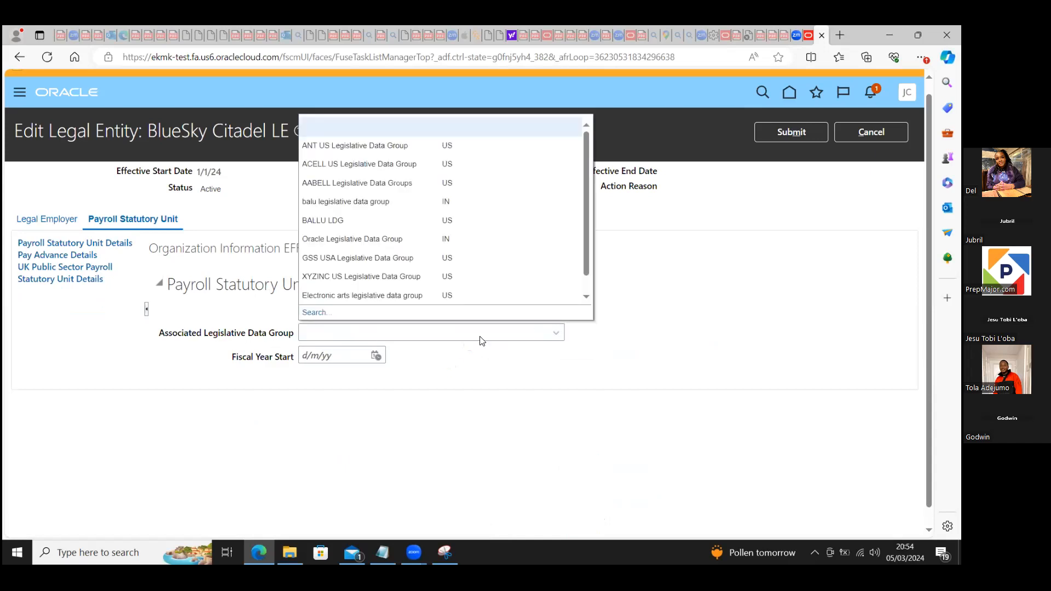
click(321, 311)
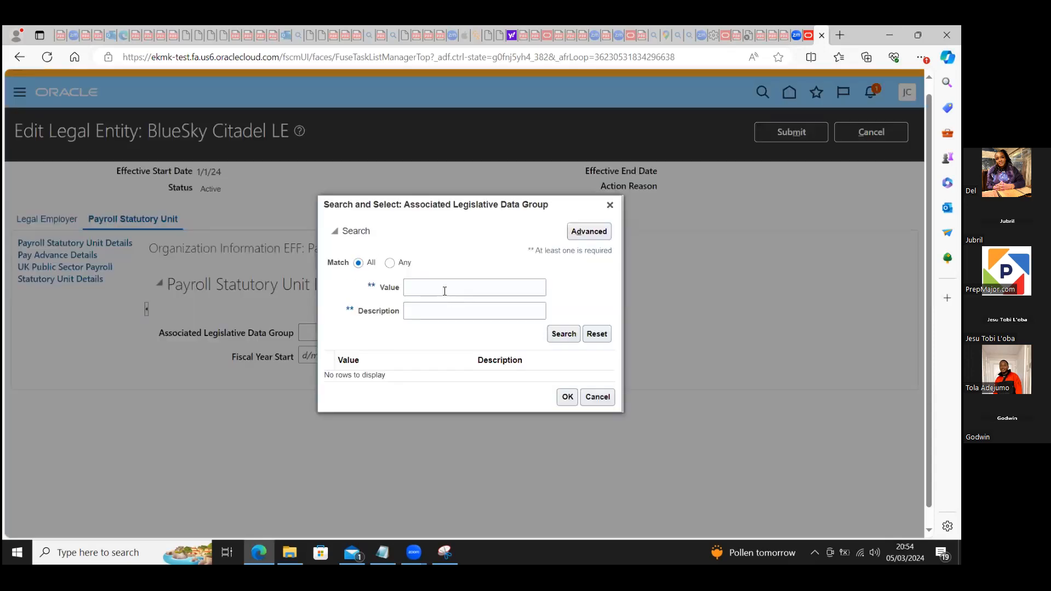
click(440, 286)
text(blue)
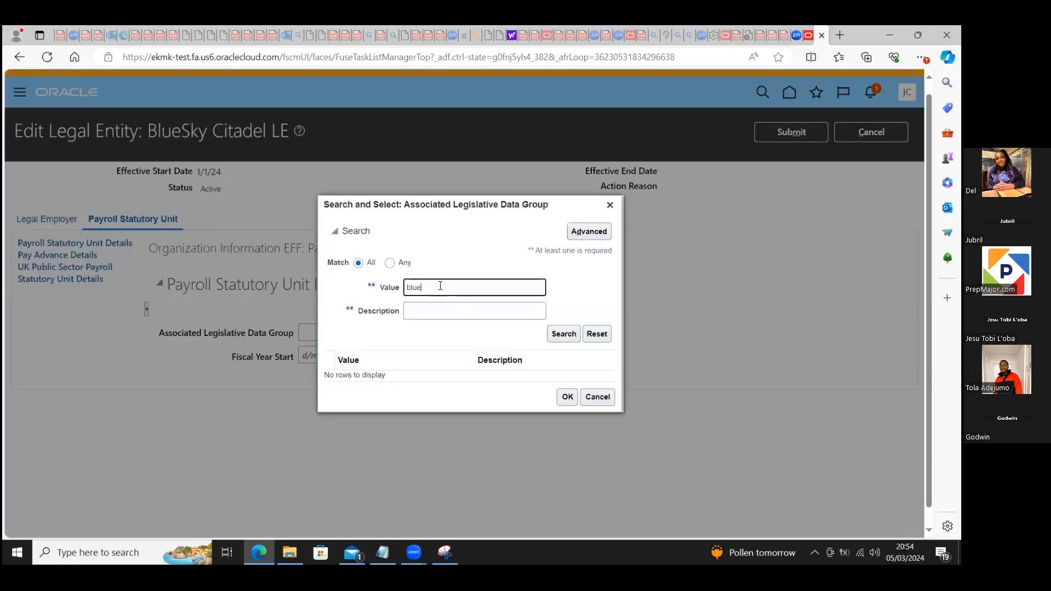
text(sky)
click(564, 338)
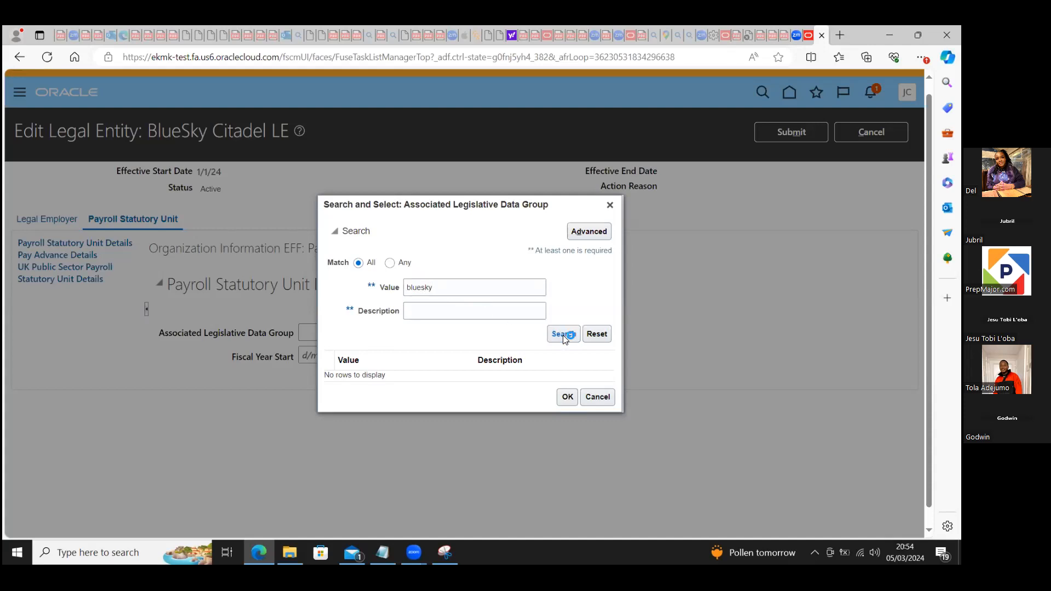
click(436, 380)
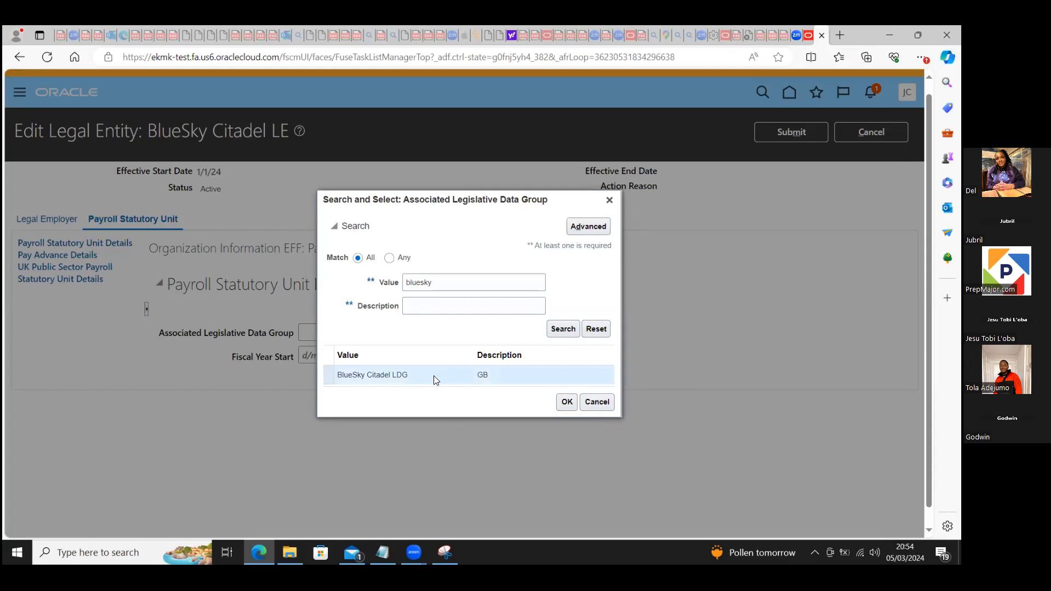
click(562, 404)
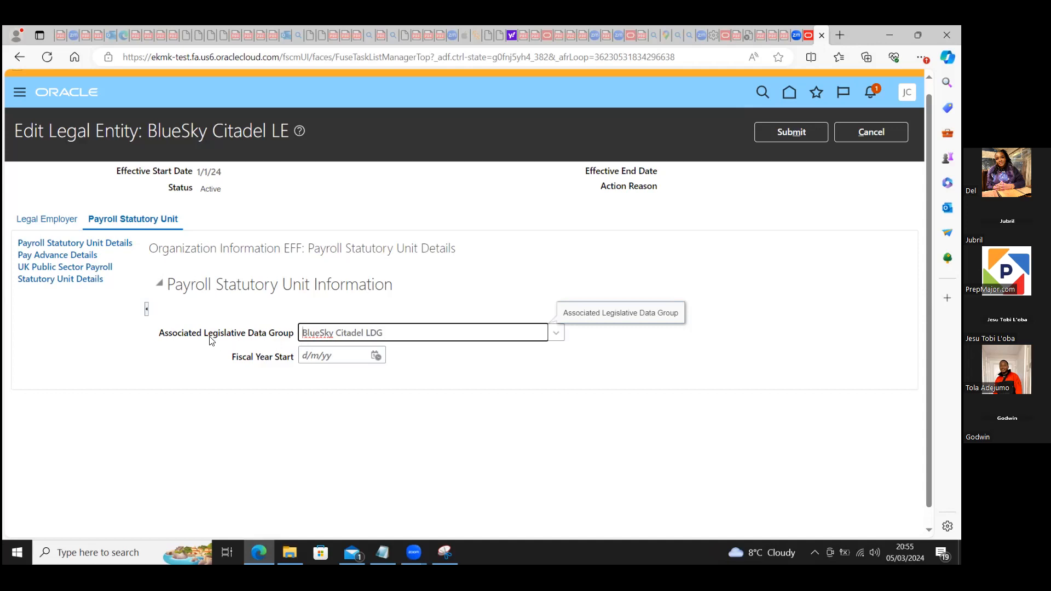
Step: Set the payroll statutory unit's Fiscal Year Start to 6/4/24
click(376, 356)
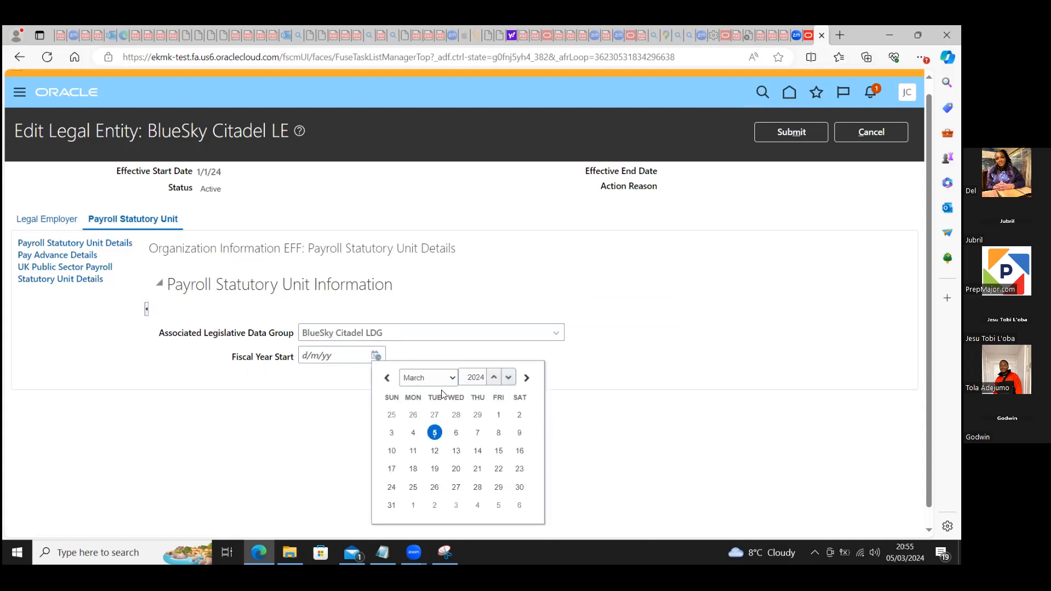
click(526, 378)
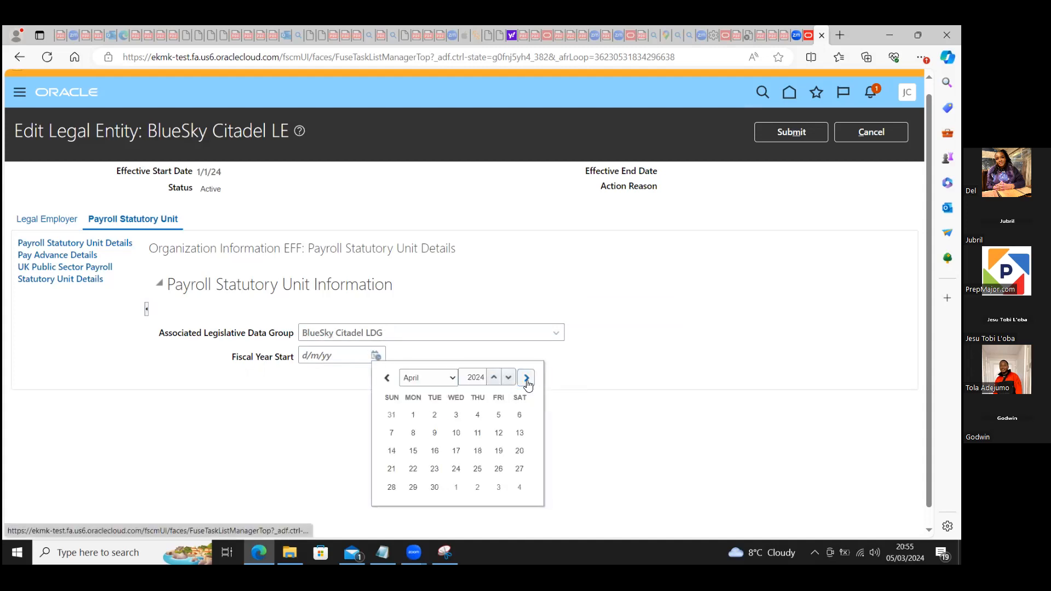
click(520, 415)
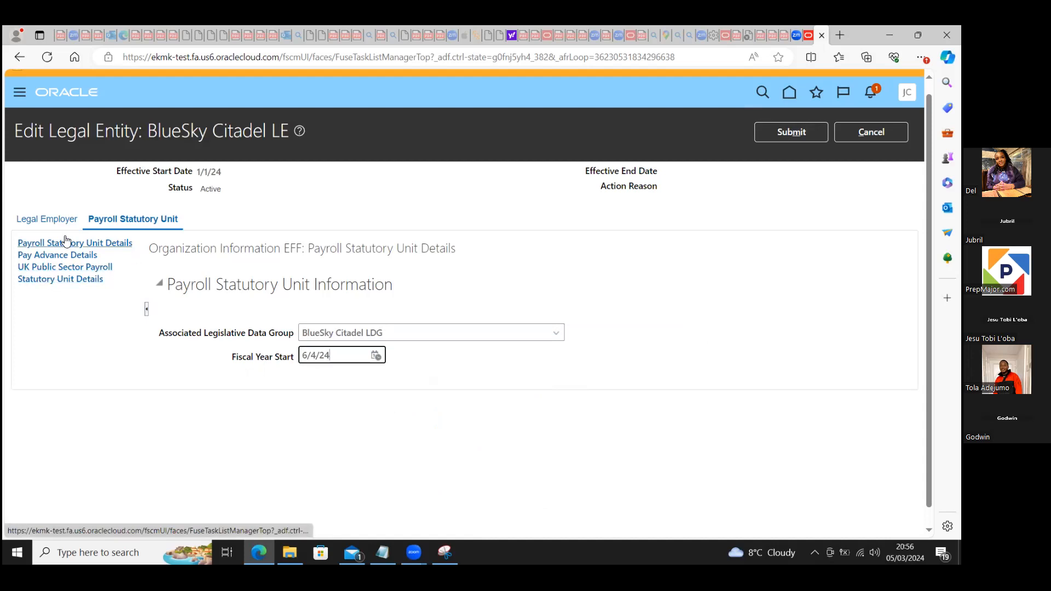
Step: Recheck the Legal Employer details, submit the BlueSky Citadel LE changes with confirmation, and close the legal entity page
click(39, 219)
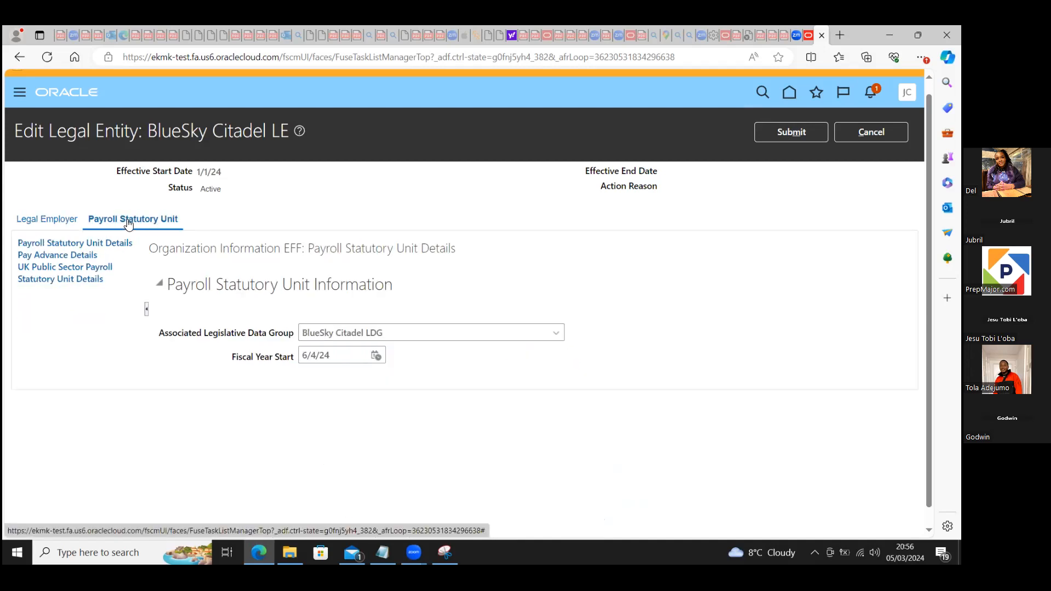
click(778, 136)
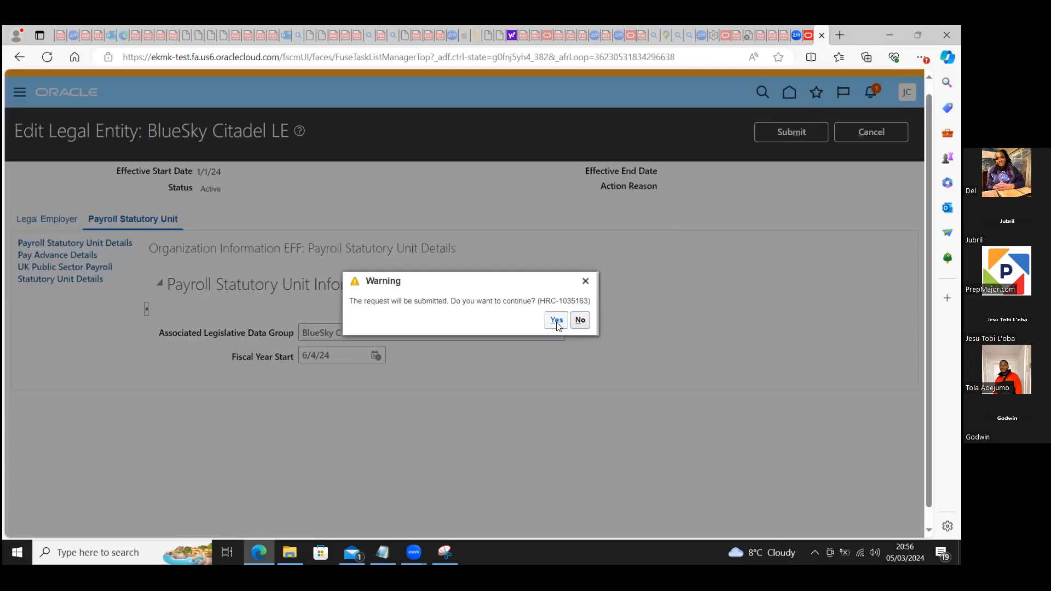
click(556, 321)
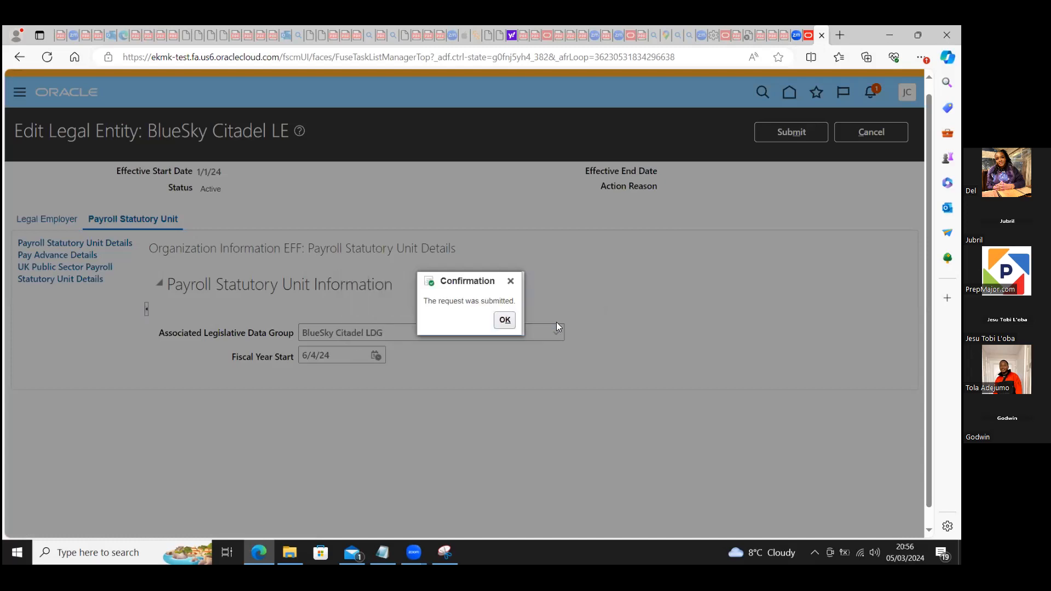
click(504, 323)
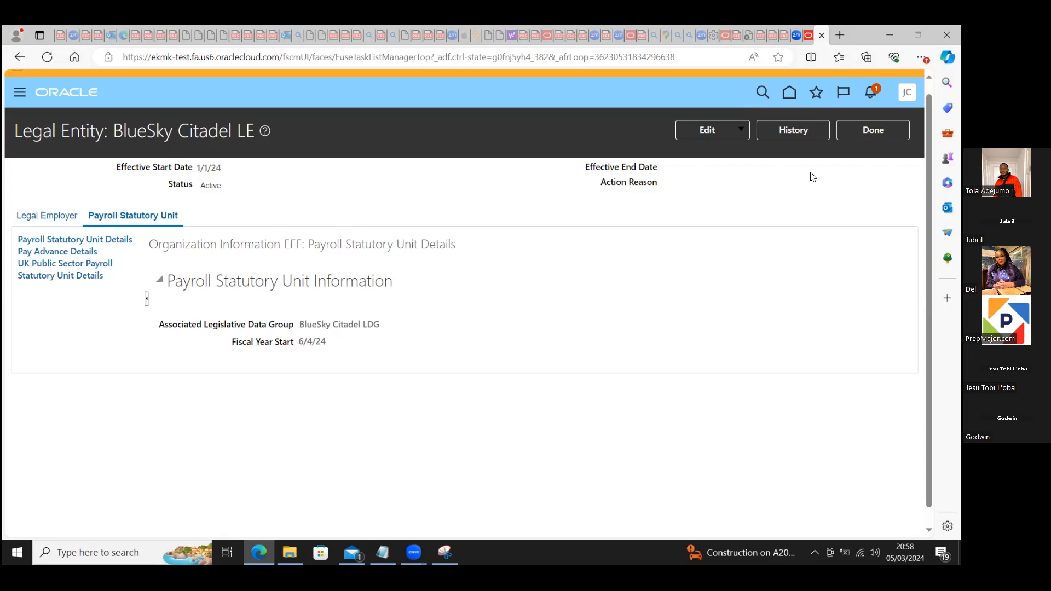
click(897, 130)
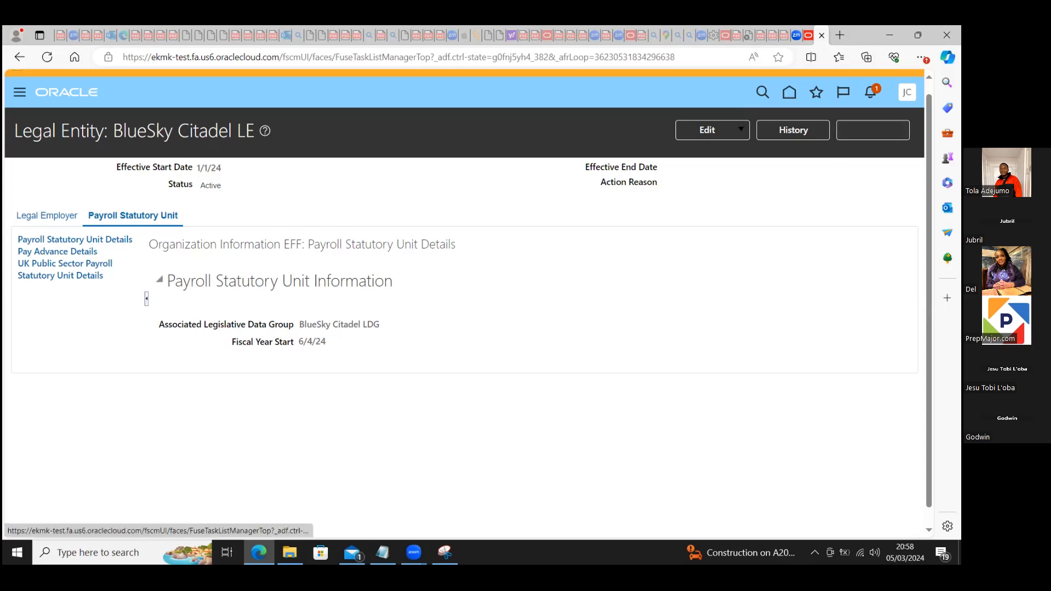
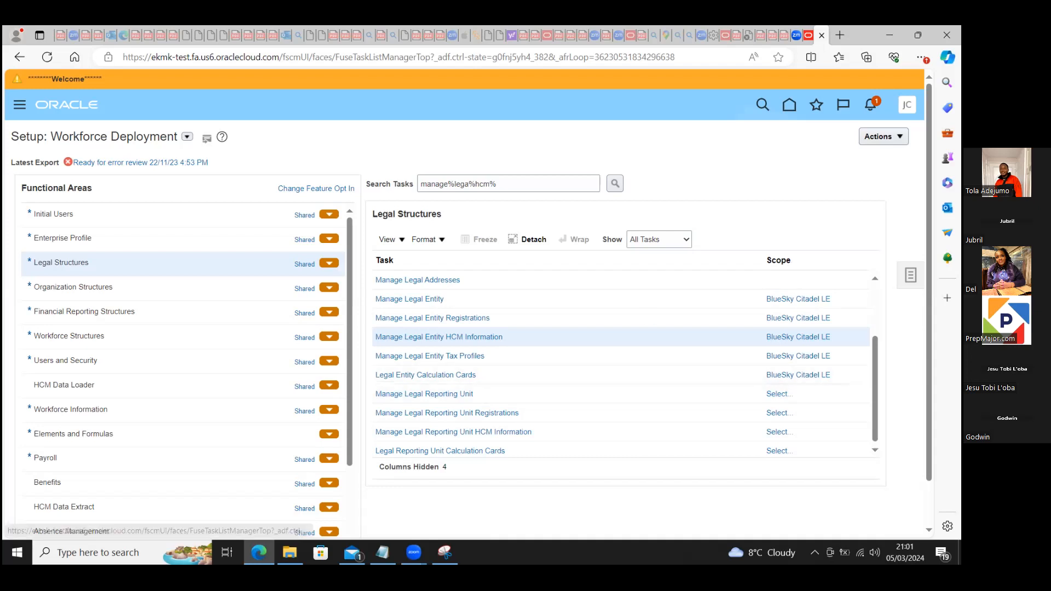
Step: Open the BlueSky Citadel LE legal entity for editing and highlight the flexfields on its page
click(429, 301)
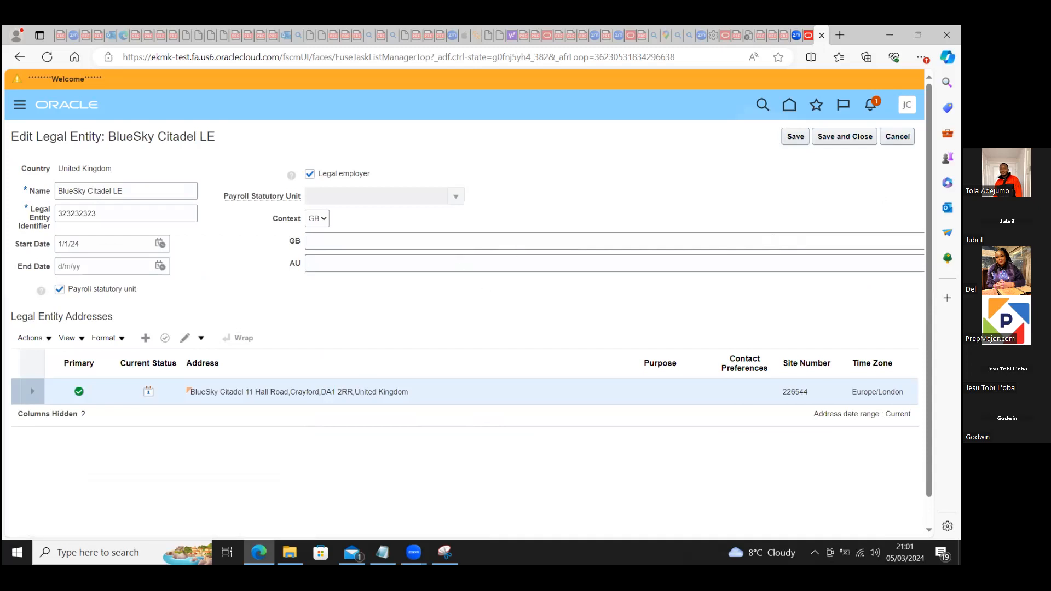
click(907, 104)
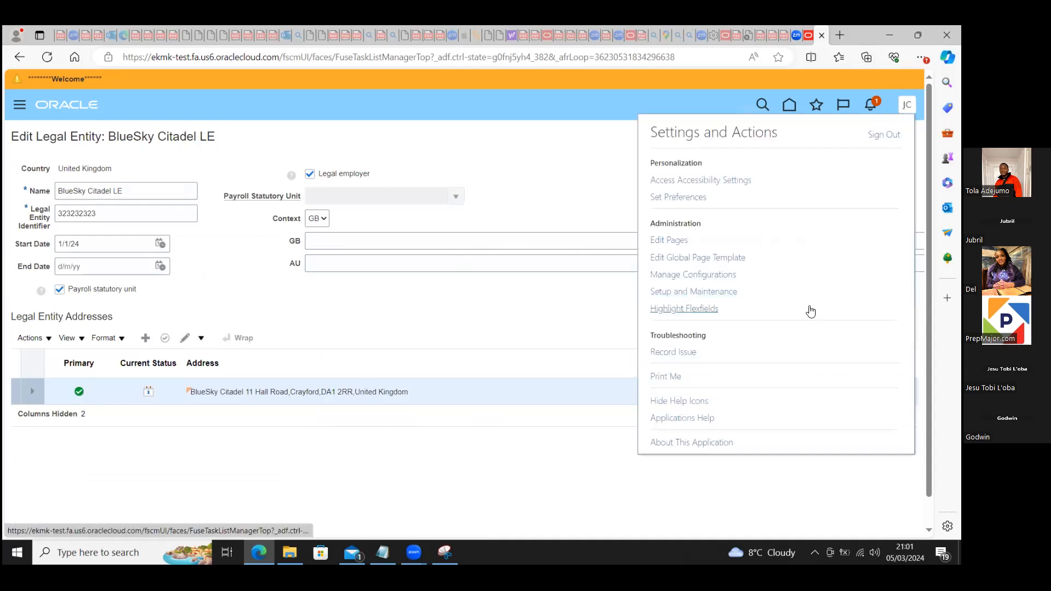
click(700, 311)
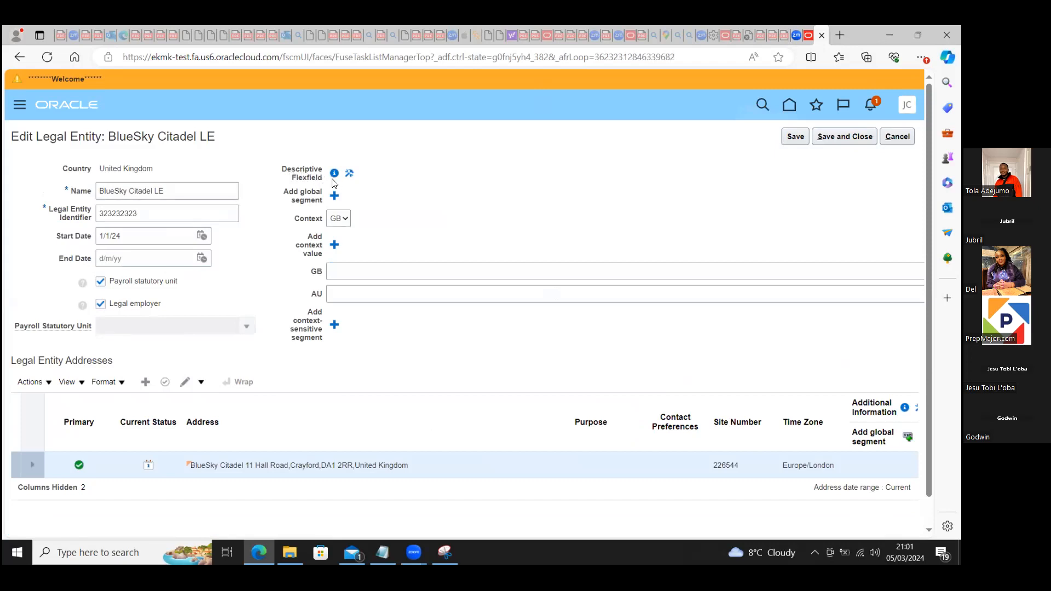
Step: Open the Legal Entity descriptive flexfield for editing, examine its global segments and context segment, and cancel without changes
click(349, 172)
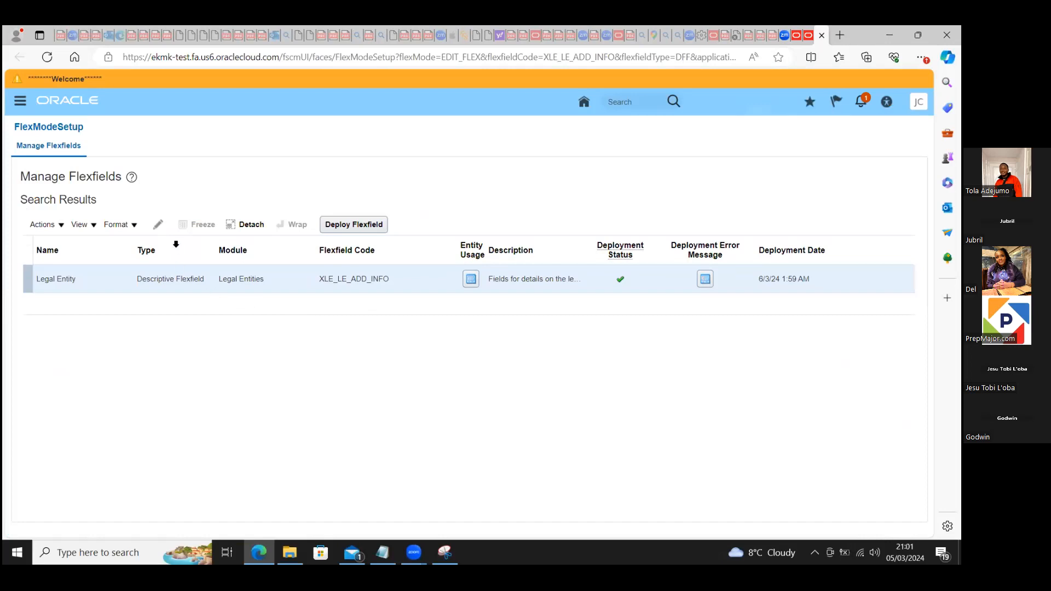
click(159, 227)
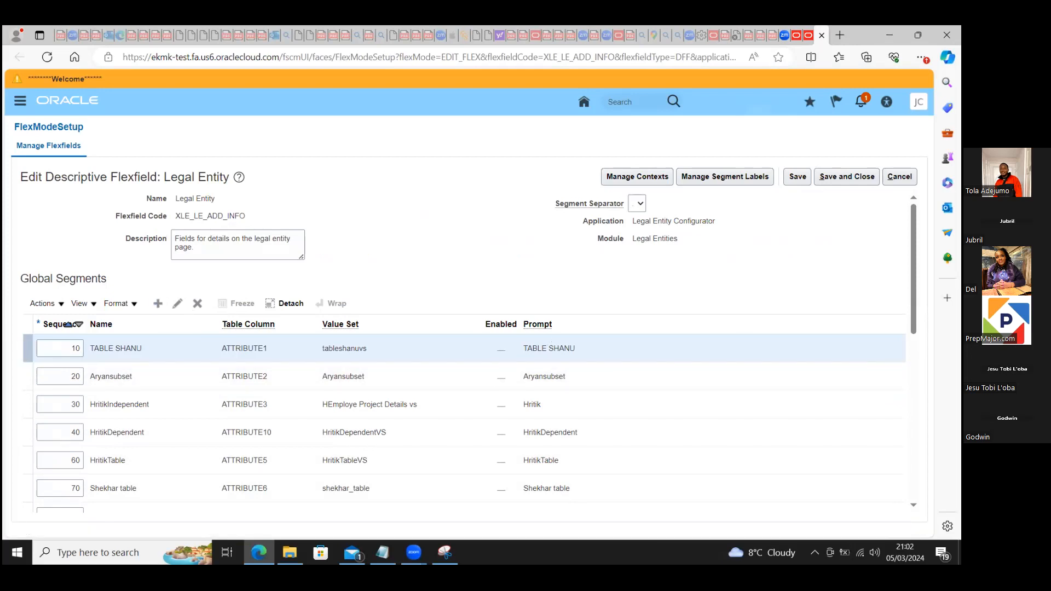
scroll(617, 366, down, 1)
scroll(465, 350, down, 1)
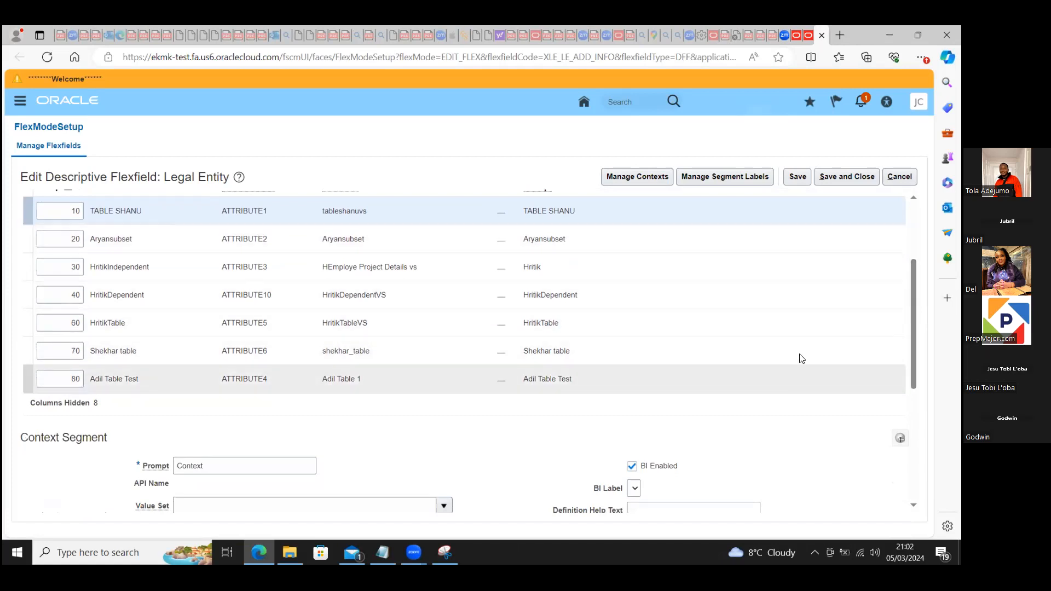
scroll(68, 325, up, 2)
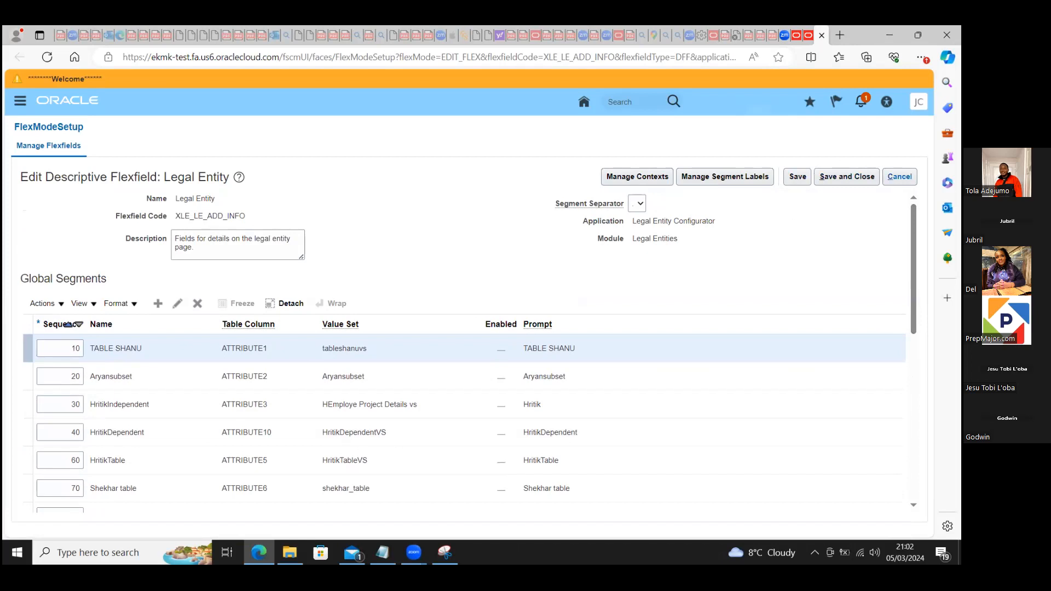
click(900, 176)
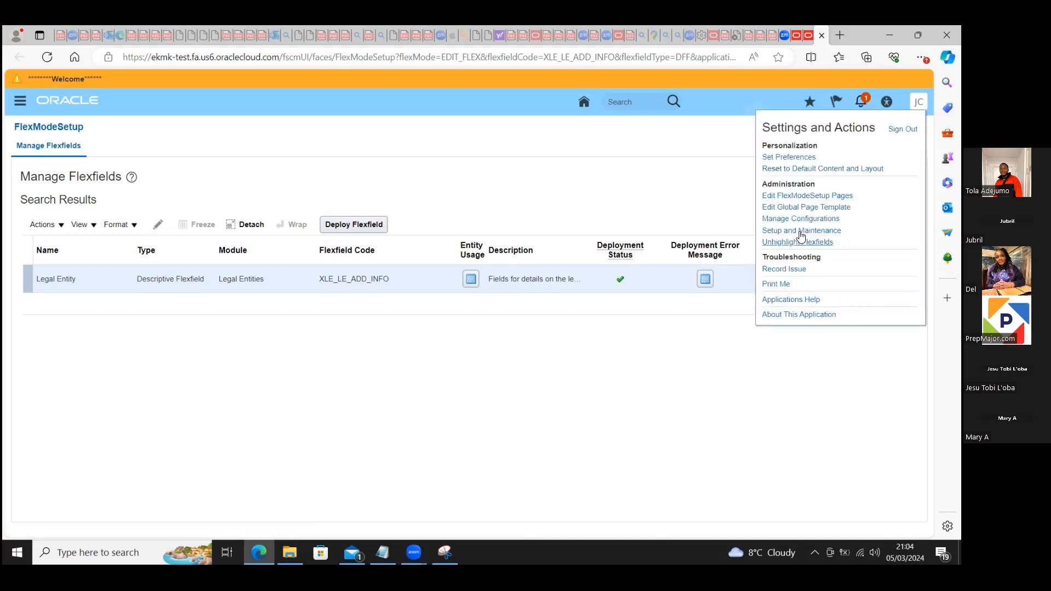
Step: Return to Setup and Maintenance and try to search the Workforce Deployment tasks for "manage%busin%"
click(799, 231)
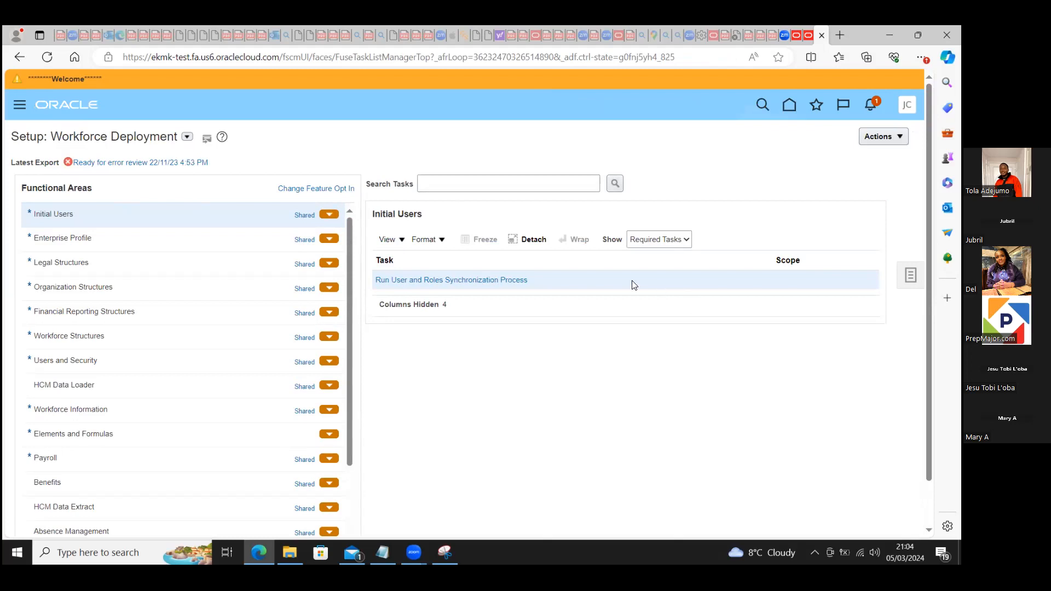
click(446, 185)
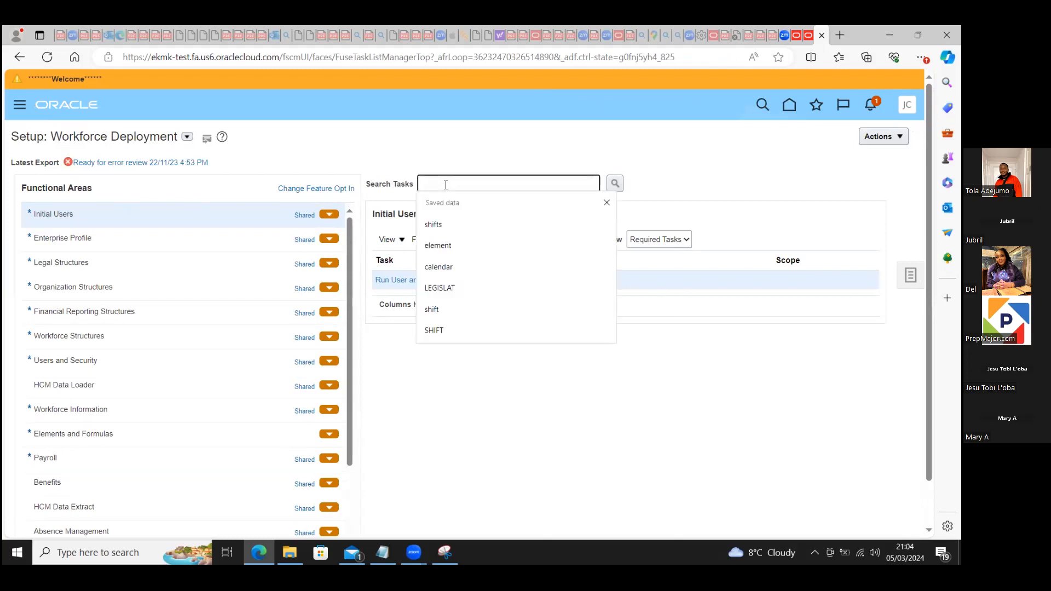
text(mana)
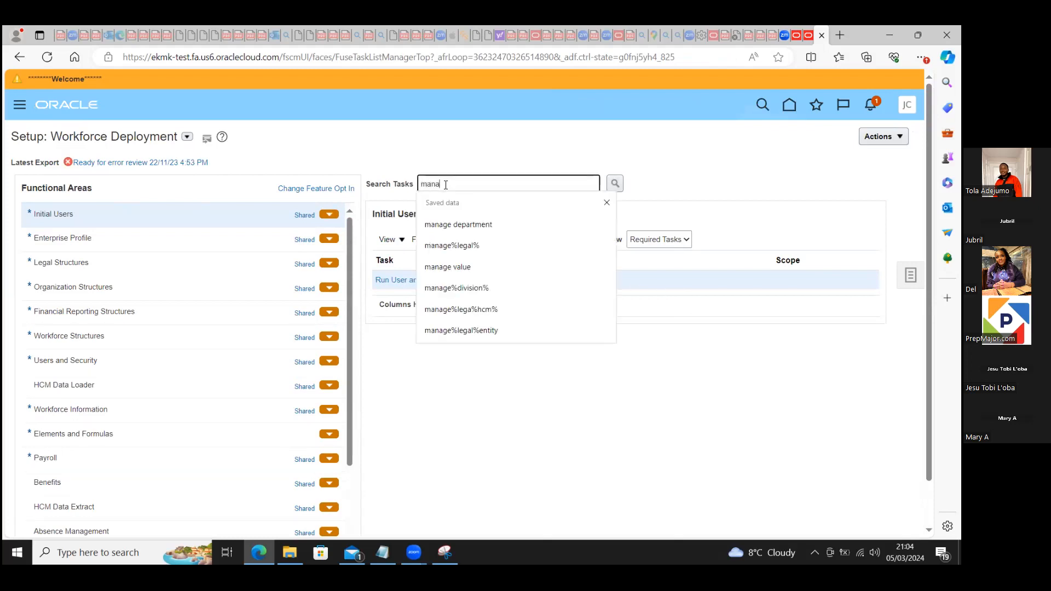
text(ge%busin)
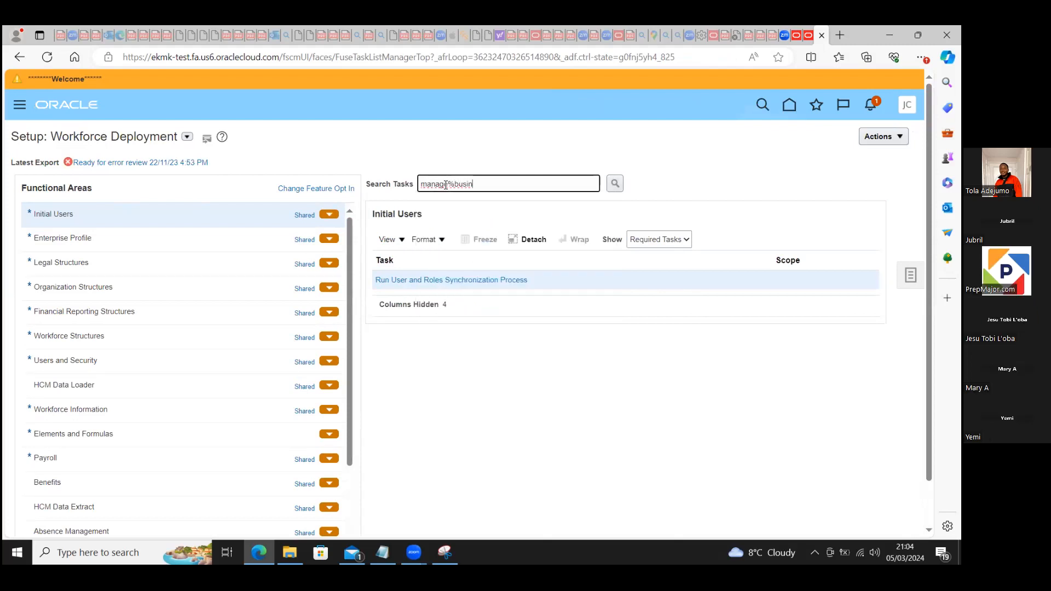
text(%)
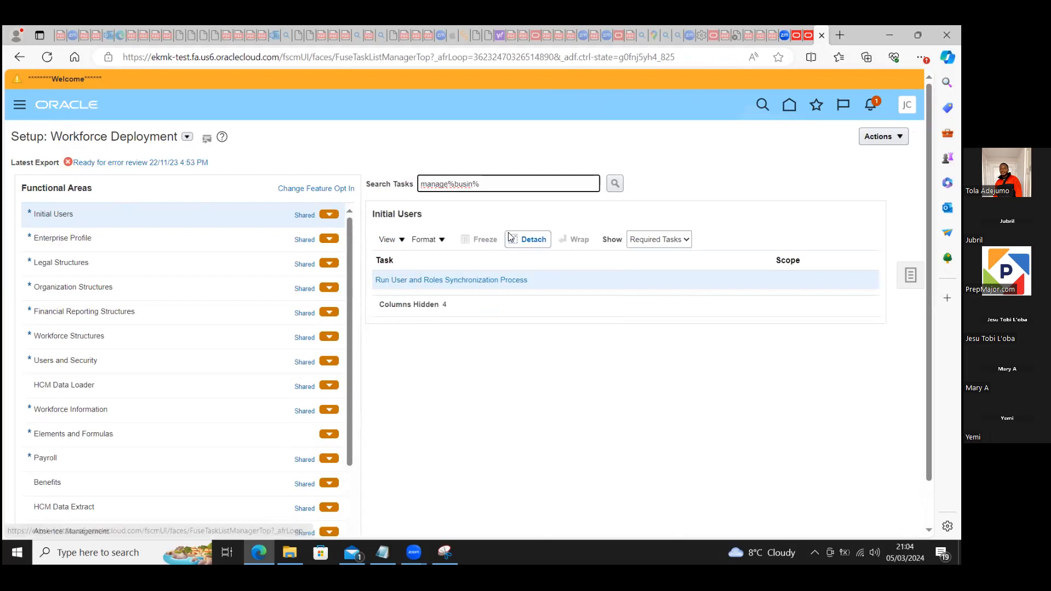
click(616, 185)
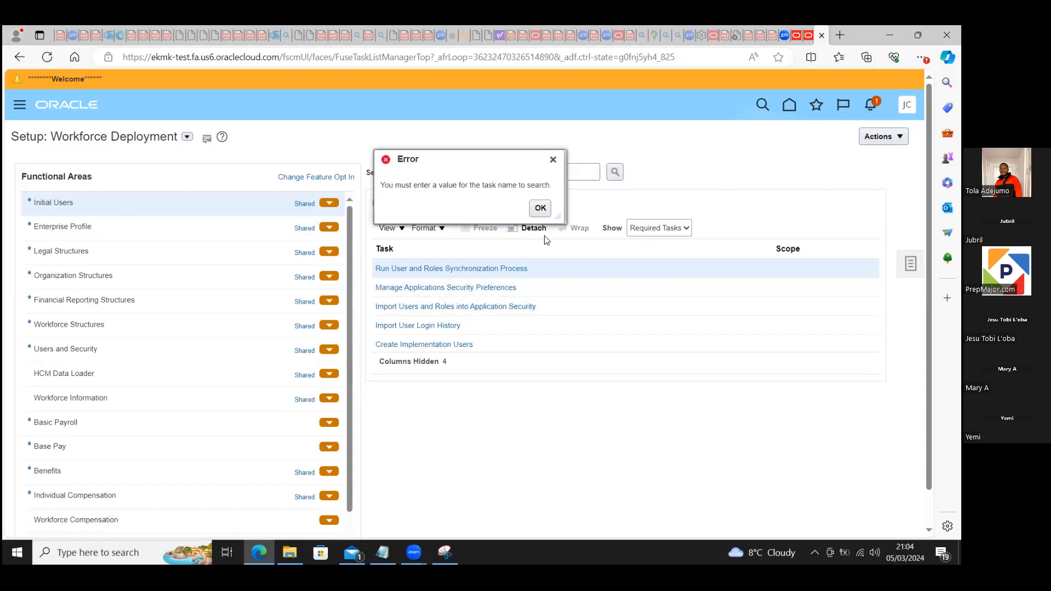
Step: Search the setup tasks for "mana%busin%" and open the Manage Business Unit task
click(541, 208)
click(481, 170)
text(mana)
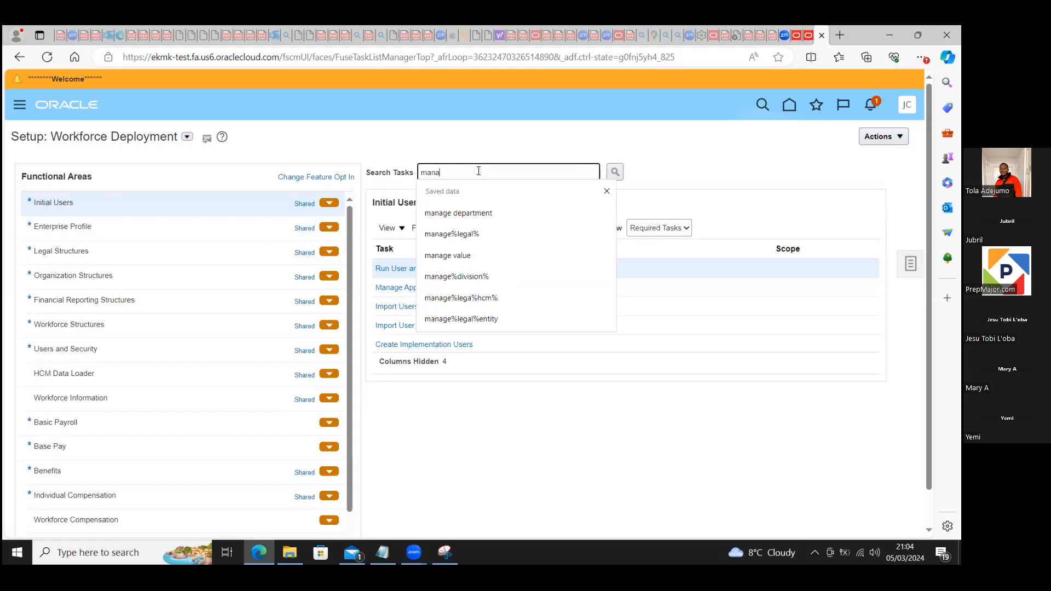
text(%busin)
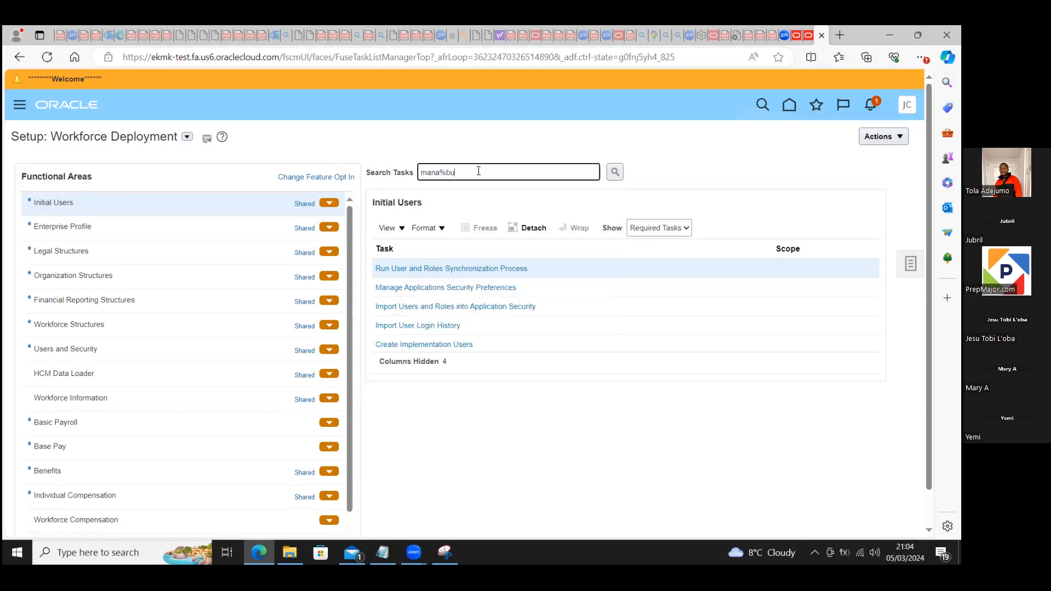
text(%)
click(613, 172)
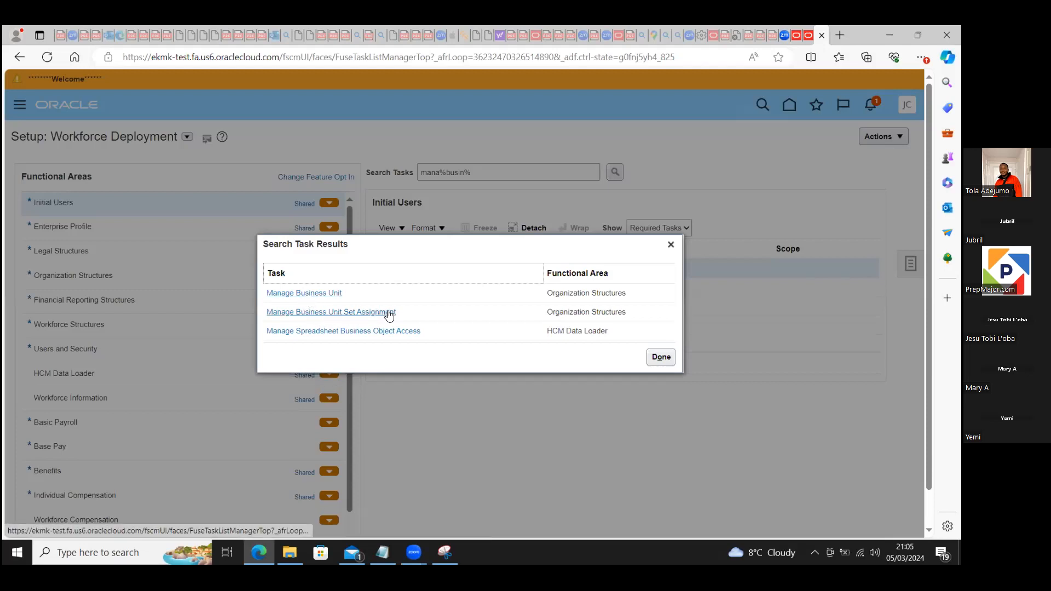
click(307, 295)
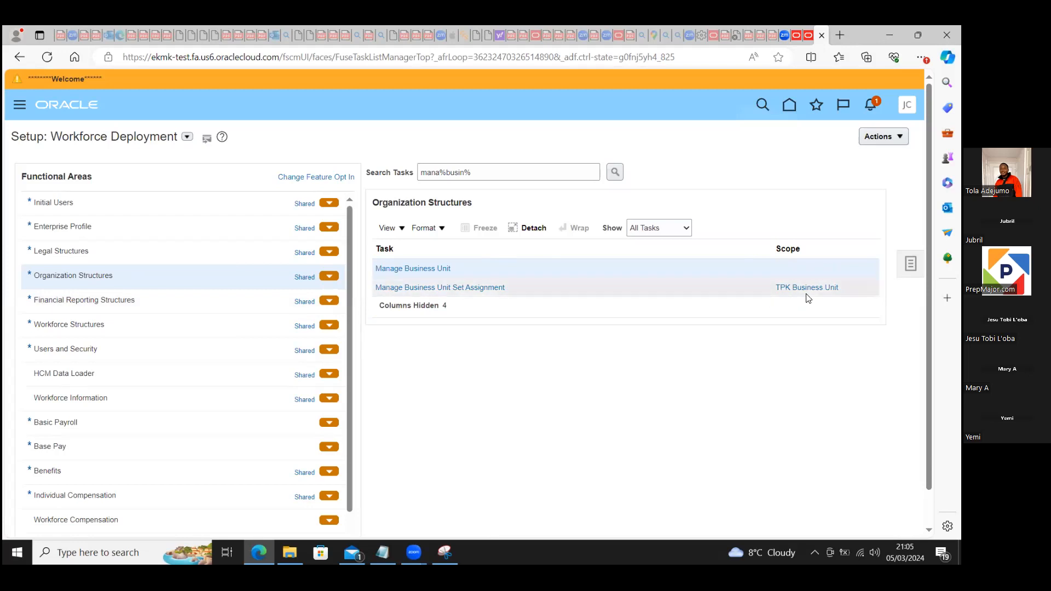
click(417, 269)
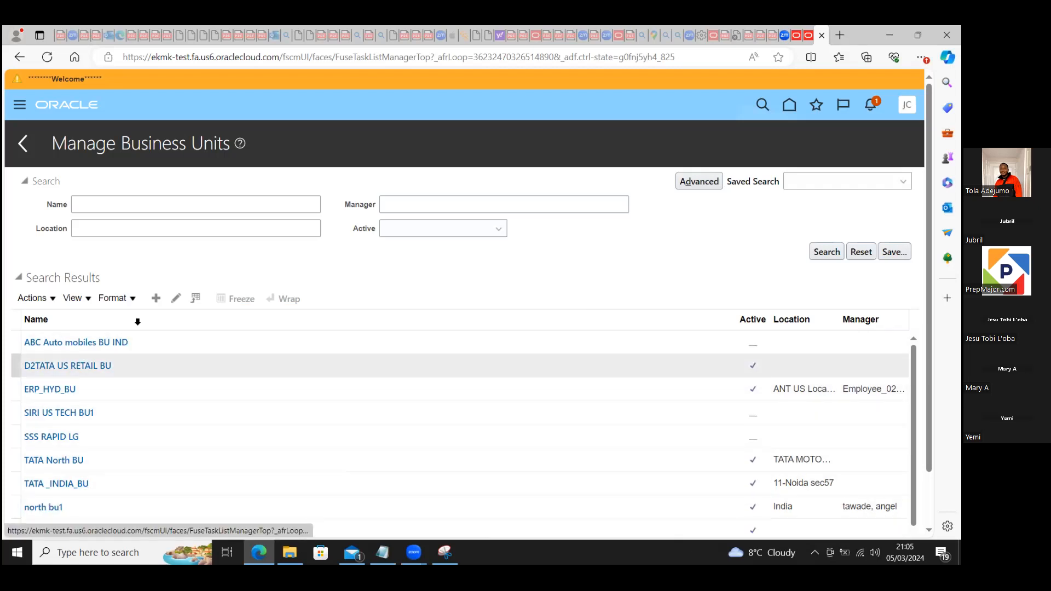
Step: Start creating a business unit and name it "BlueSky Citadel UK BU"
click(156, 298)
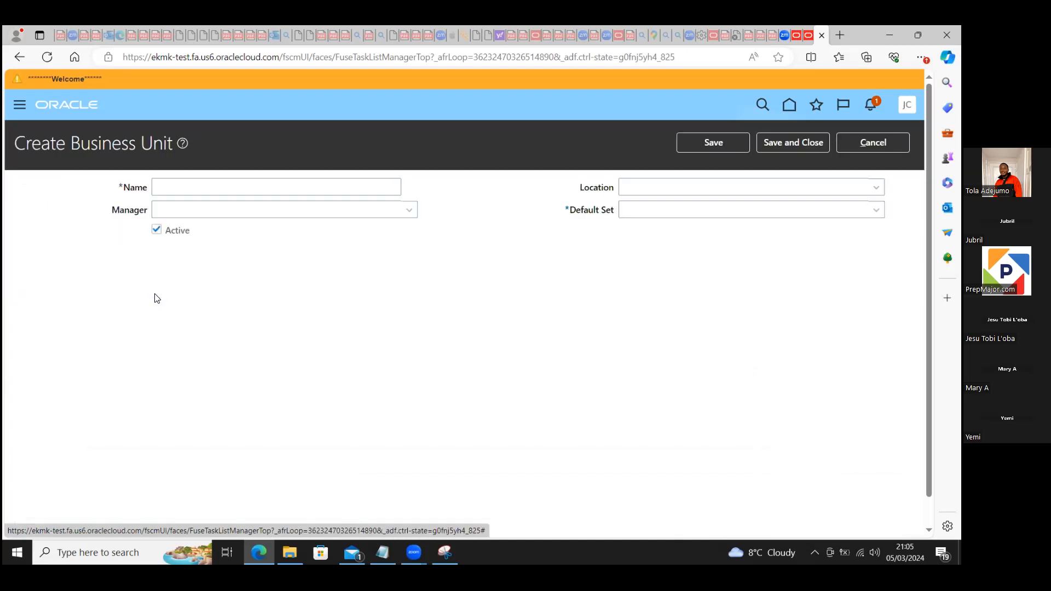
click(237, 183)
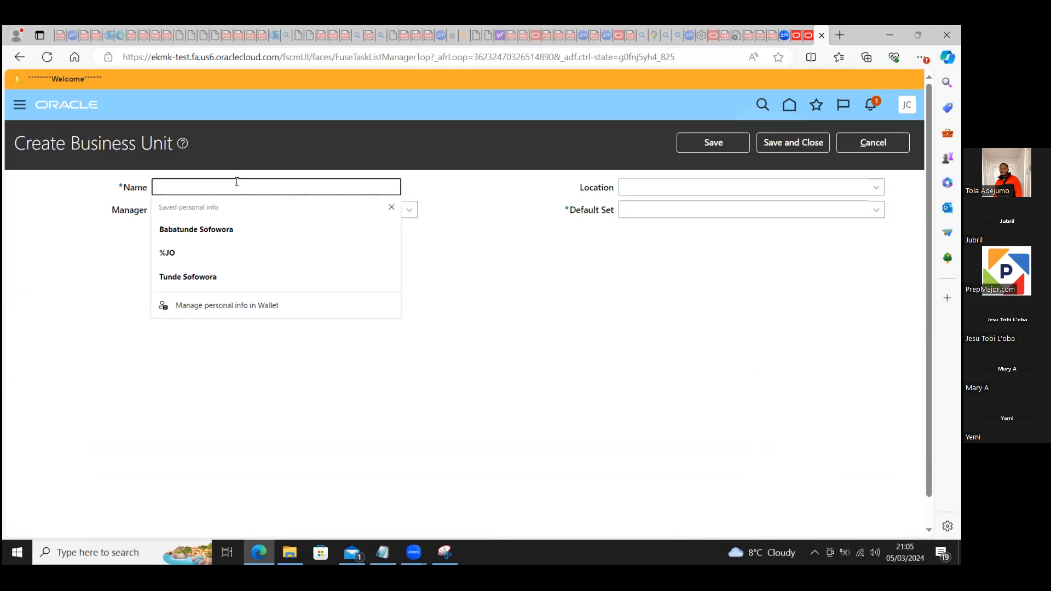
text(blue)
key(BackSpace)
key(BackSpace)
key(BackSpace)
key(BackSpace)
text(Vlu)
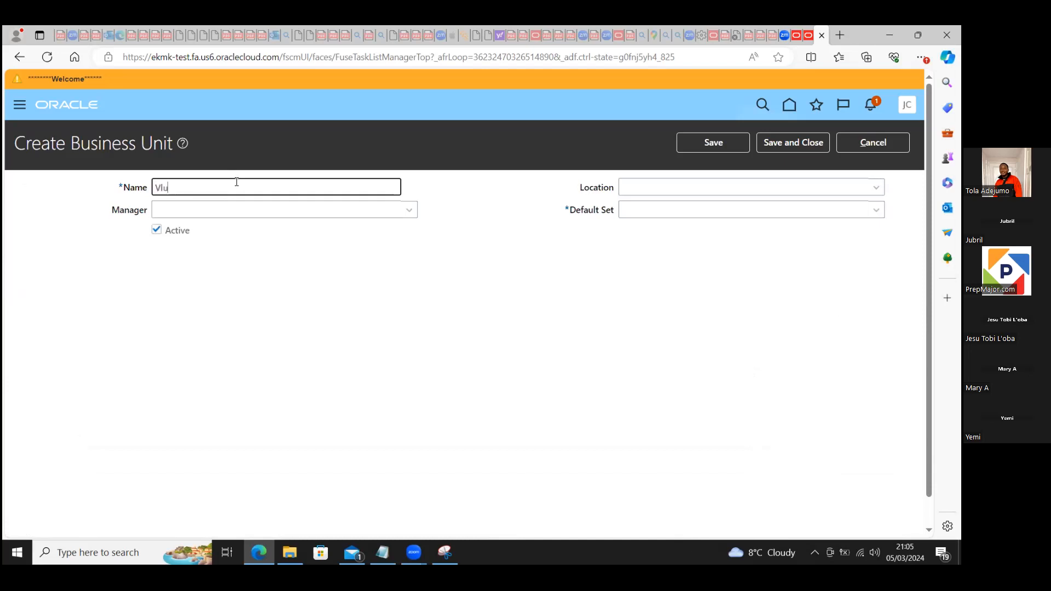
text(e Sky)
key(BackSpace)
key(BackSpace)
key(BackSpace)
key(BackSpace)
key(BackSpace)
key(BackSpace)
key(BackSpace)
key(BackSpace)
text(BlueSky Citadel)
text( BU)
key(BackSpace)
key(BackSpace)
text(UK BU)
click(214, 212)
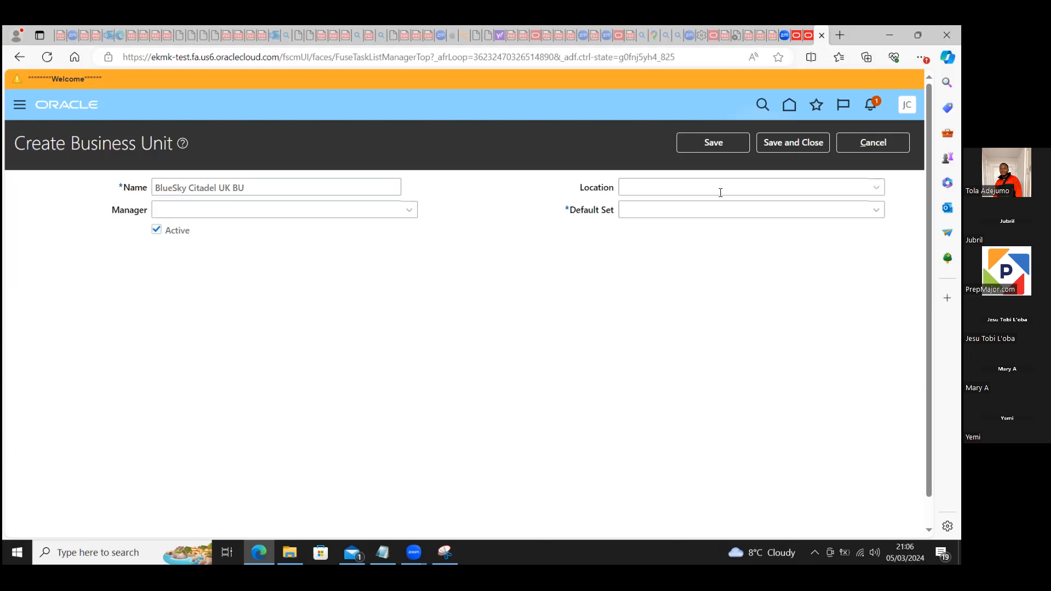
Step: Search the locations for "blue" and set the business unit's Location to BlueSky Citadel UK Crayford
click(702, 189)
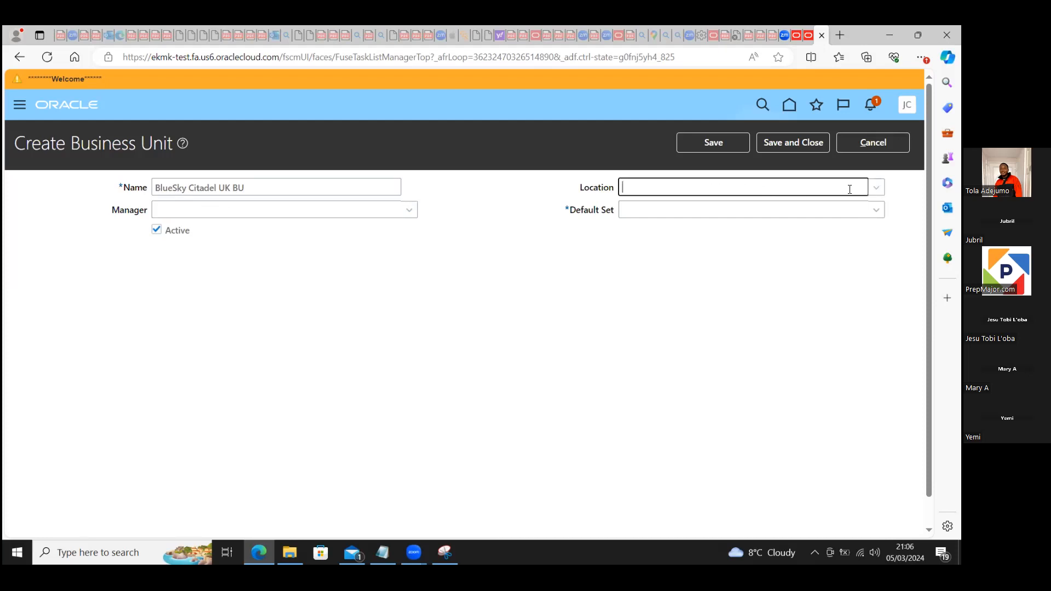
click(876, 187)
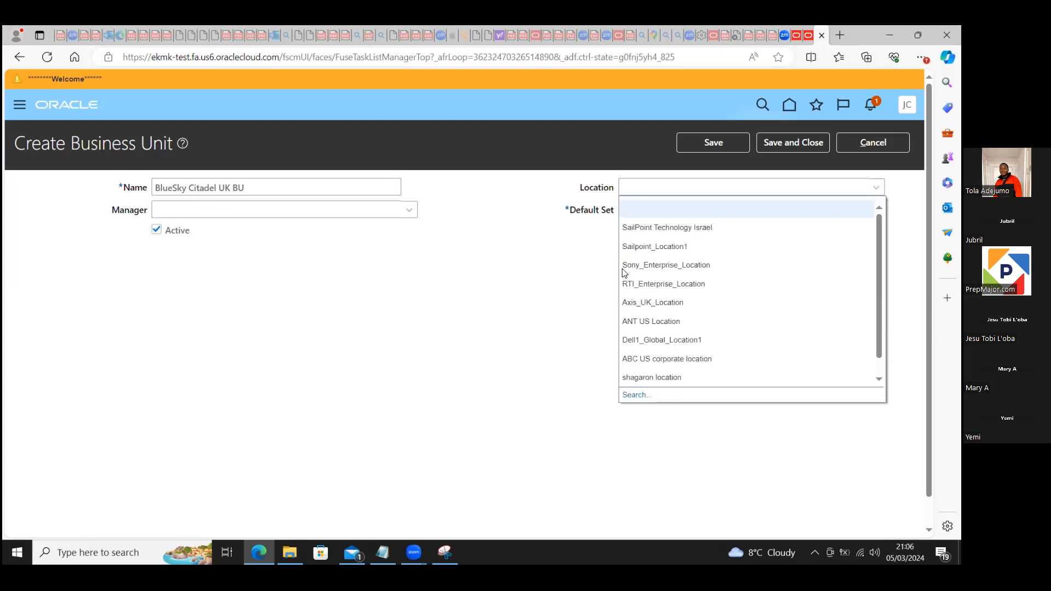
click(635, 395)
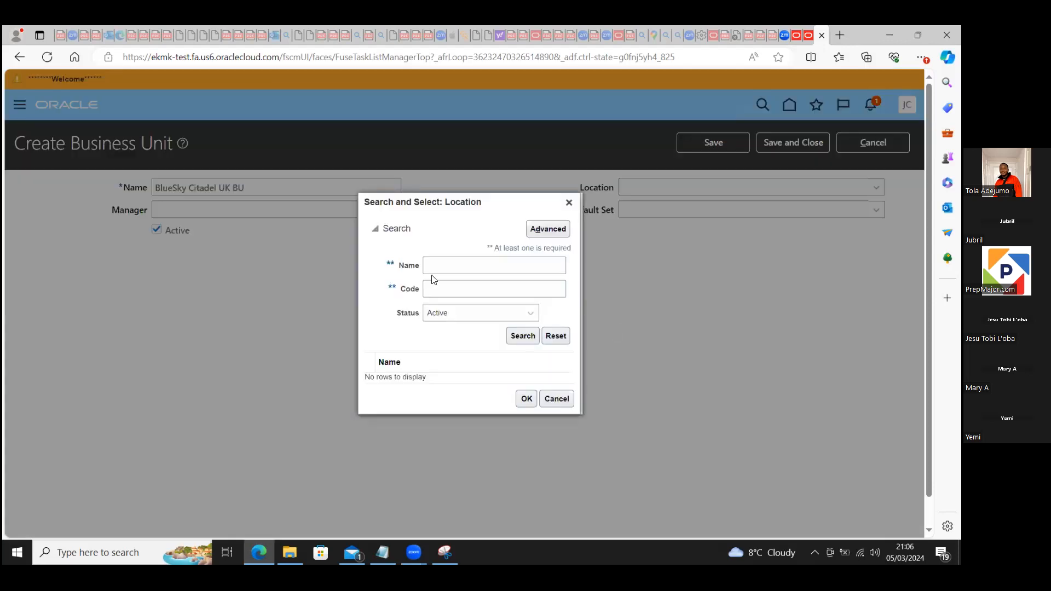
click(440, 262)
text(blue)
click(520, 335)
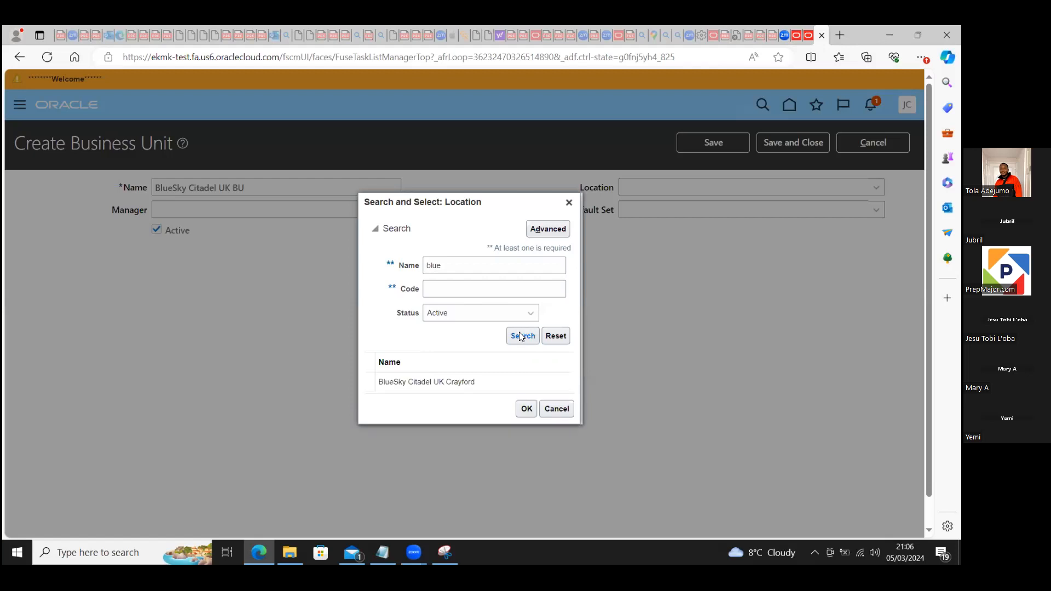
click(435, 376)
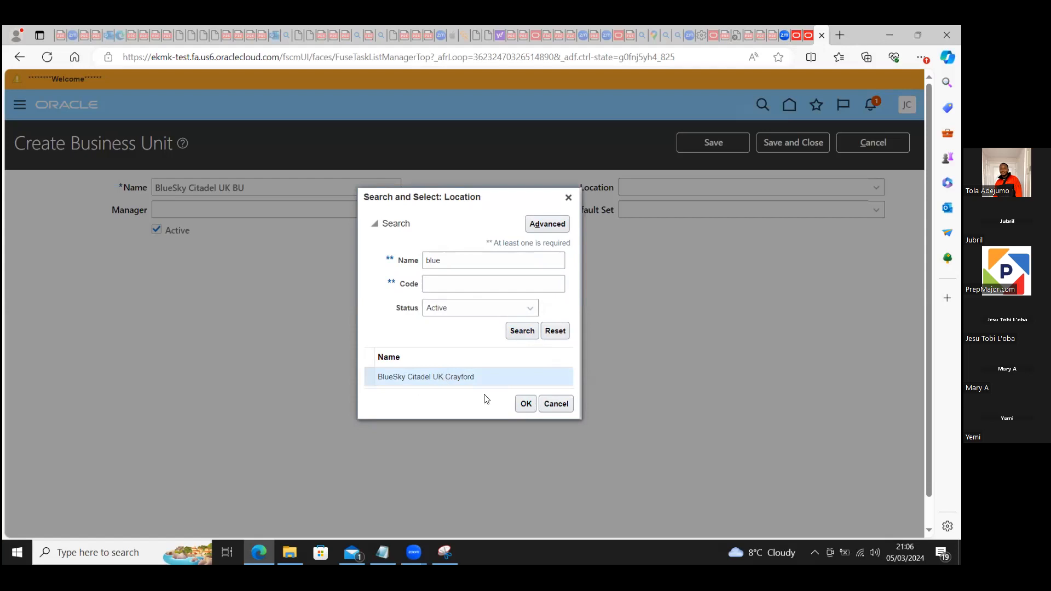
click(525, 405)
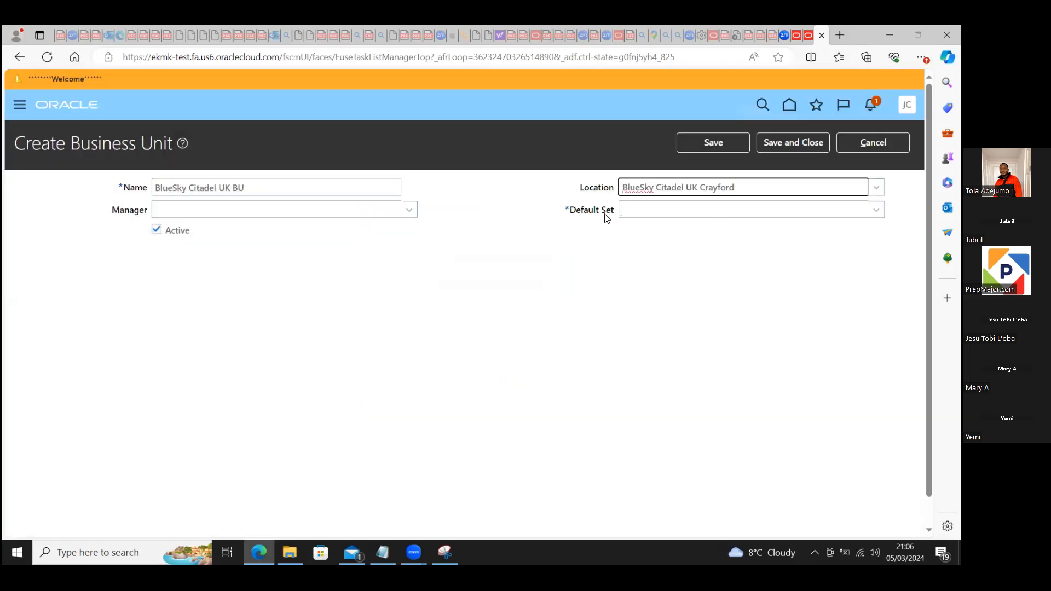
Step: Search the reference data sets for code "common" to fill the business unit's Default Set
click(662, 212)
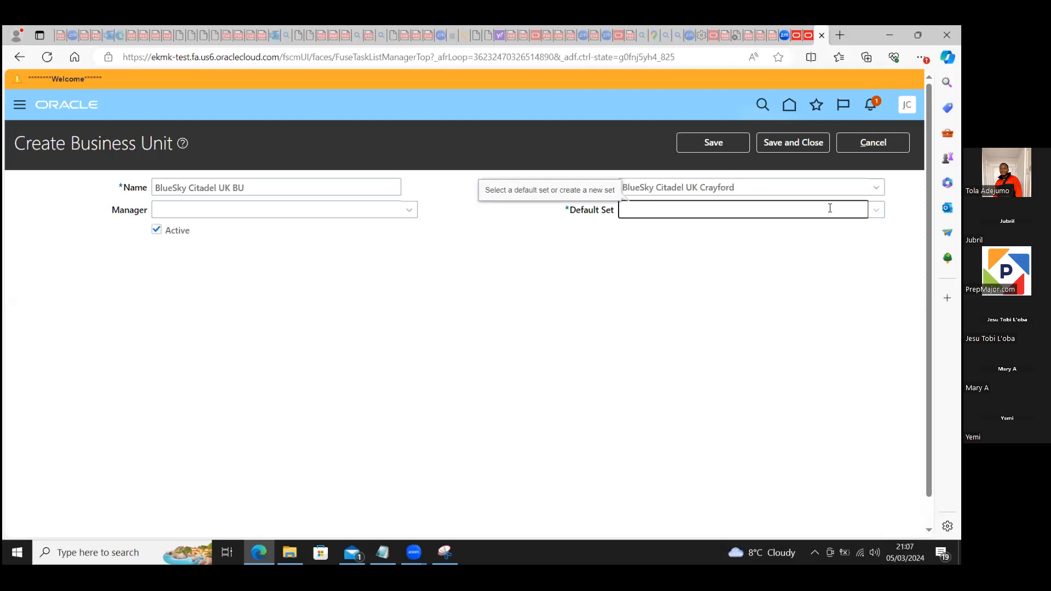
click(876, 211)
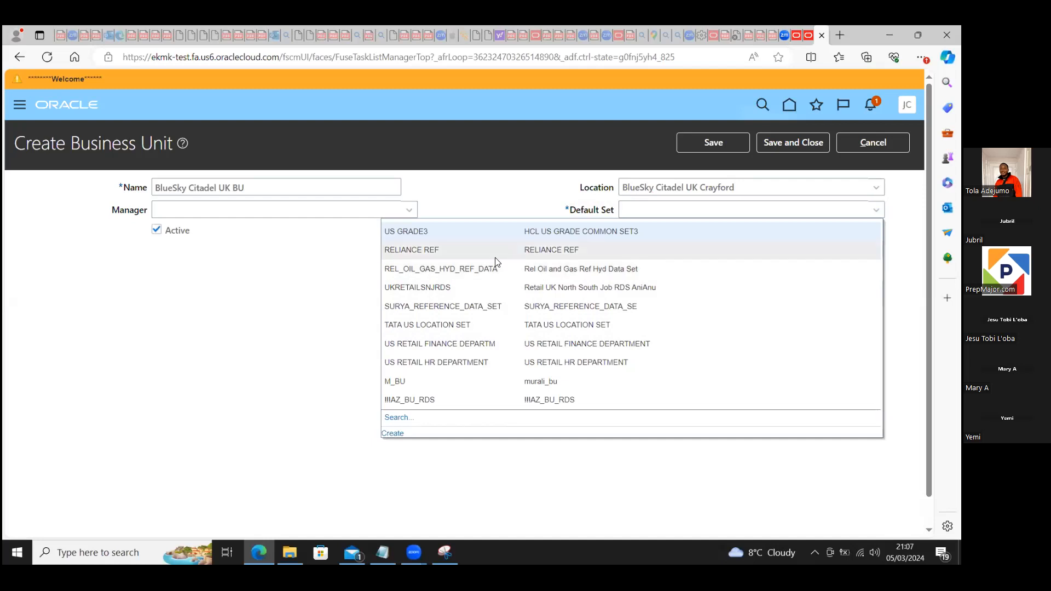
click(397, 418)
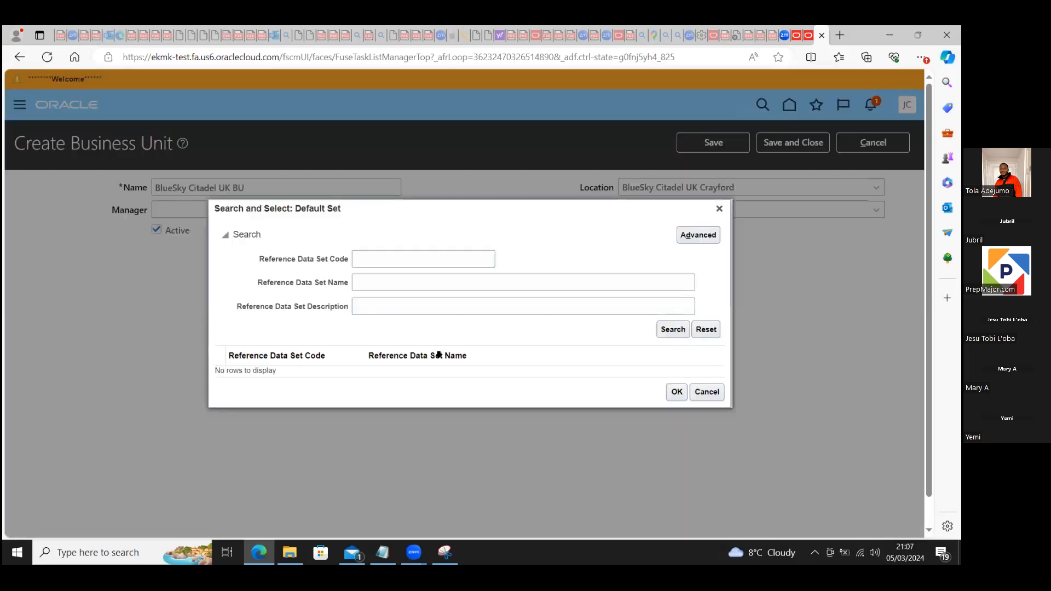
click(368, 254)
text(common)
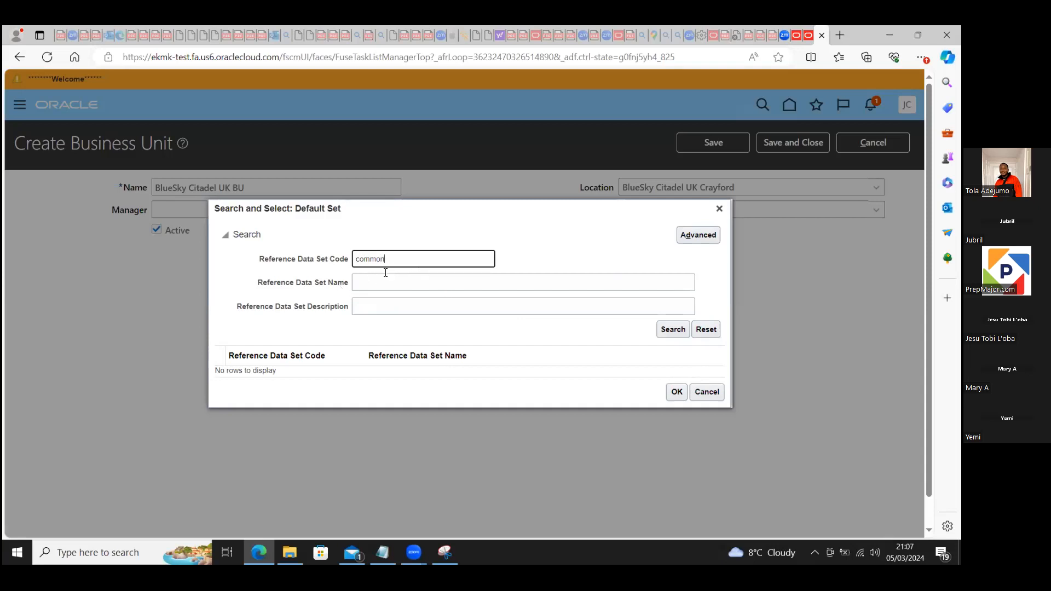
click(670, 332)
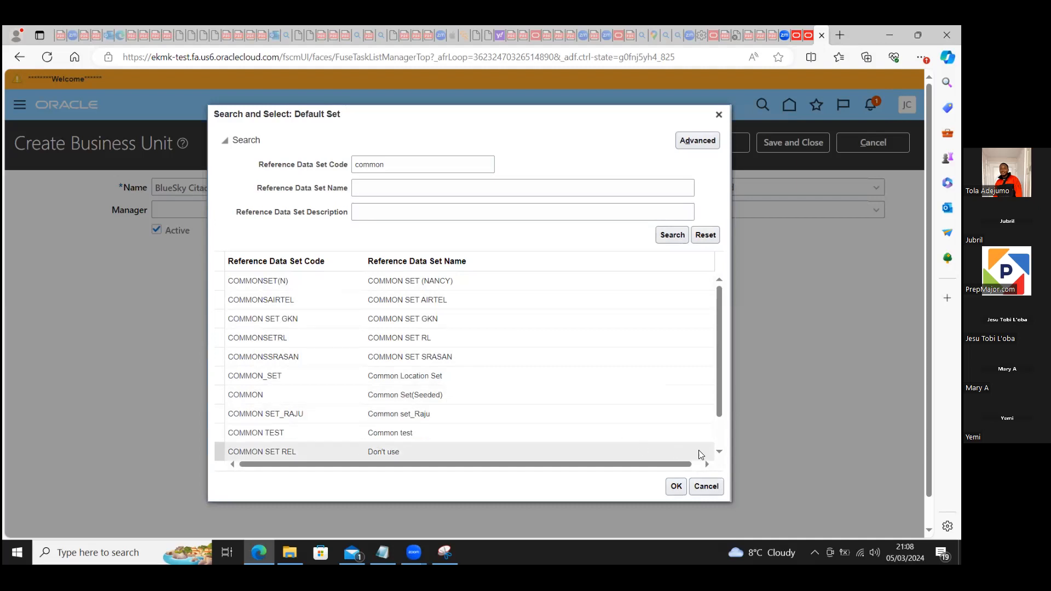
Step: Set the Default Set to COMMON, Common Set(Seeded), and save and close the business unit
click(719, 451)
click(720, 452)
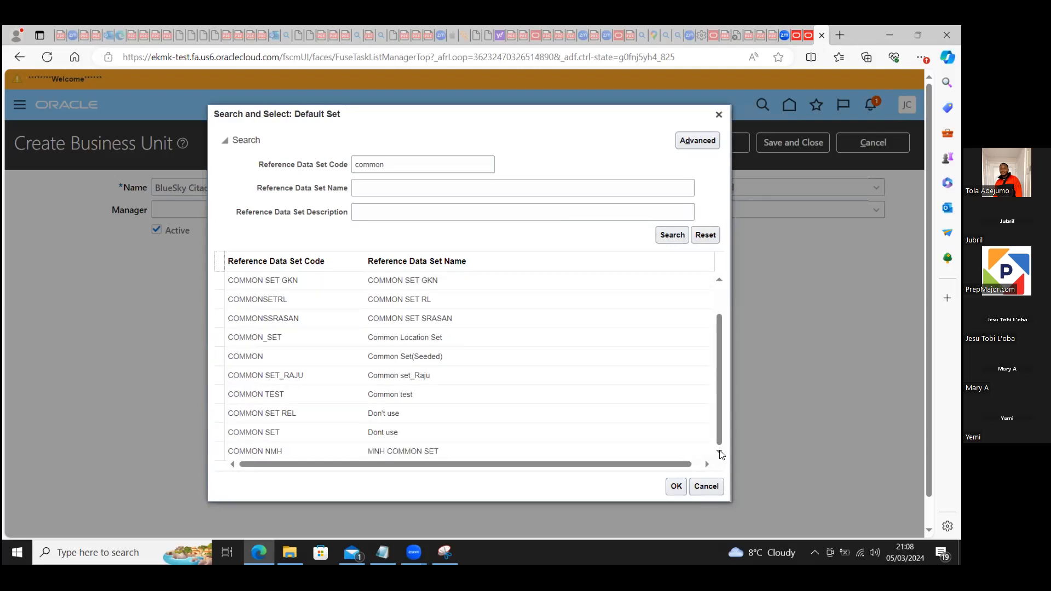
click(719, 281)
click(719, 281)
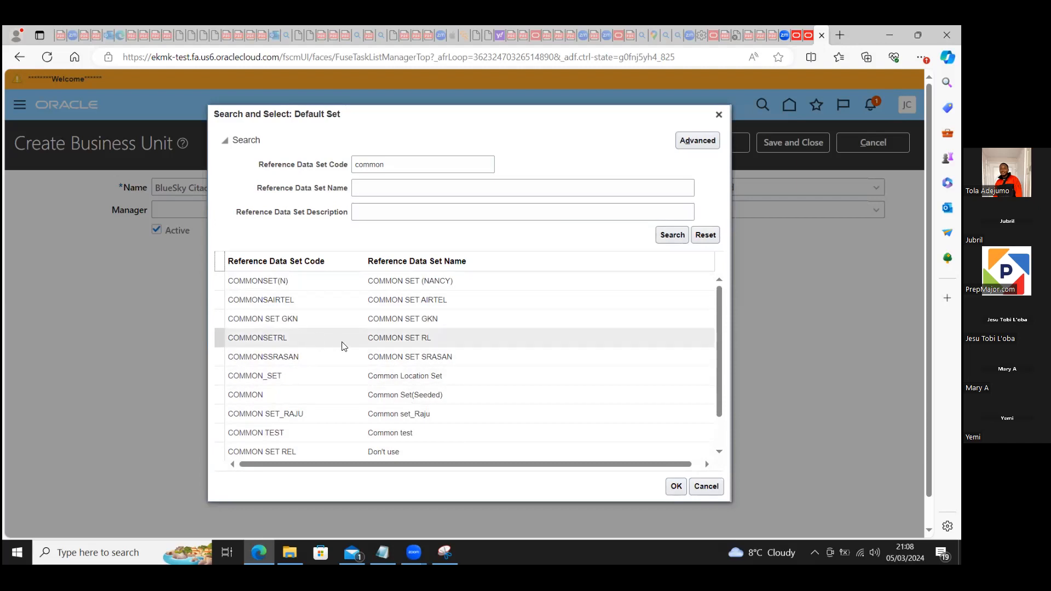
click(314, 401)
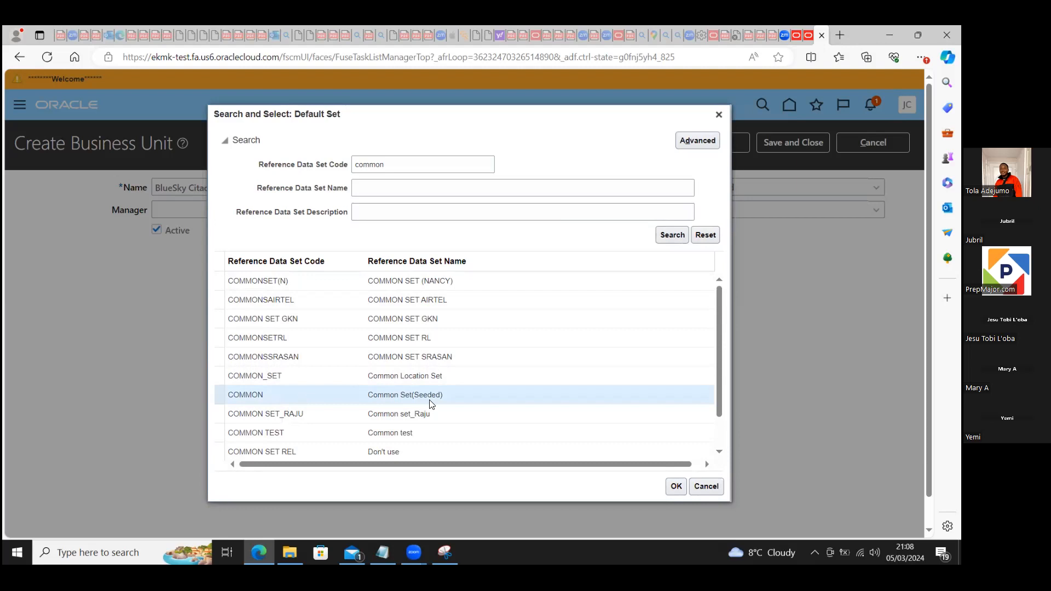
click(676, 488)
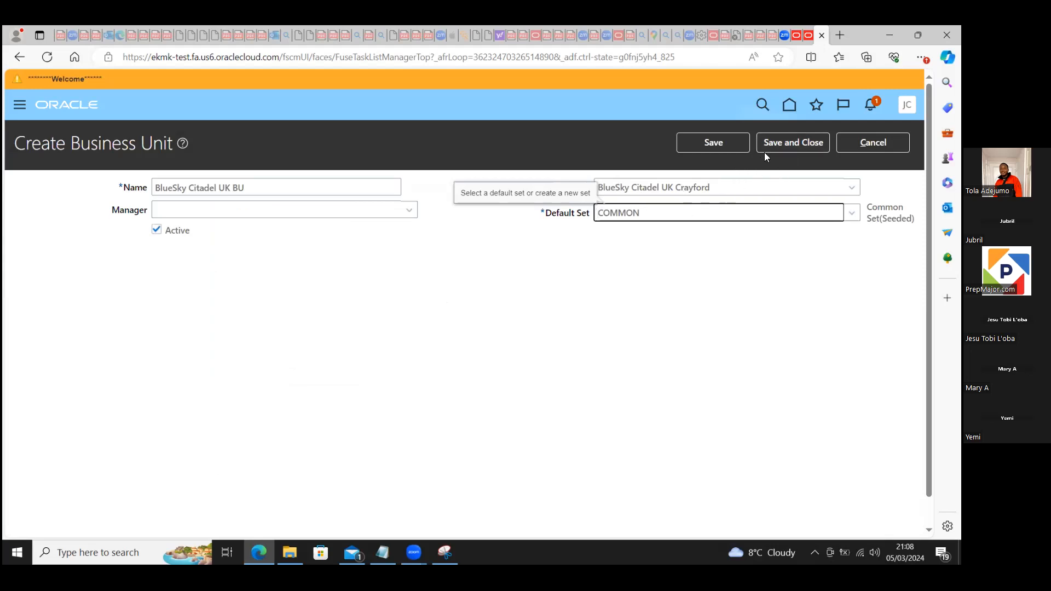
click(785, 142)
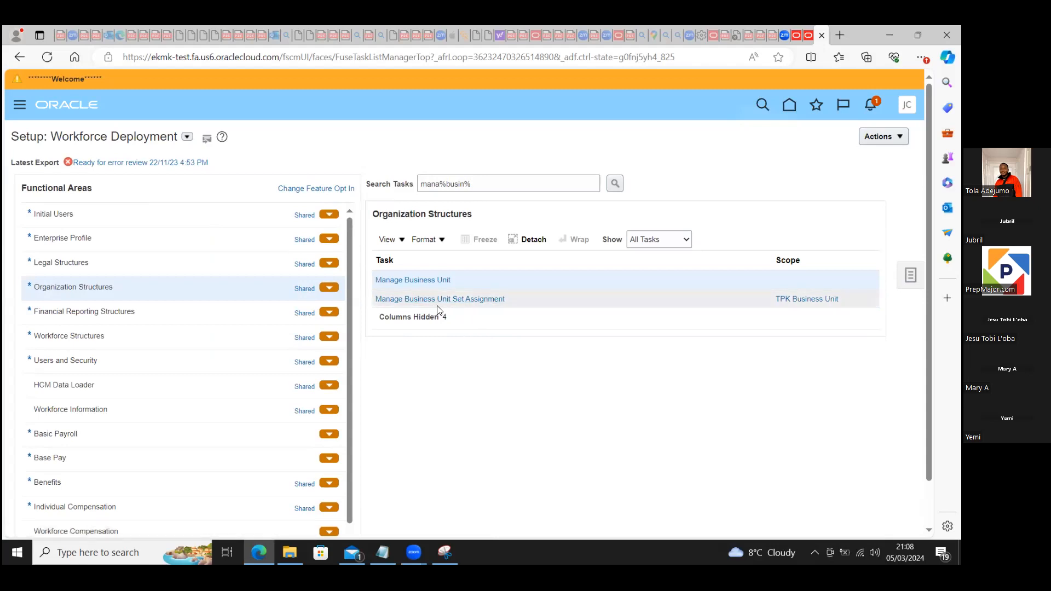
Step: Change the scope of Manage Business Unit Set Assignment, choosing Select and Add for the business unit, and go to the task
click(808, 299)
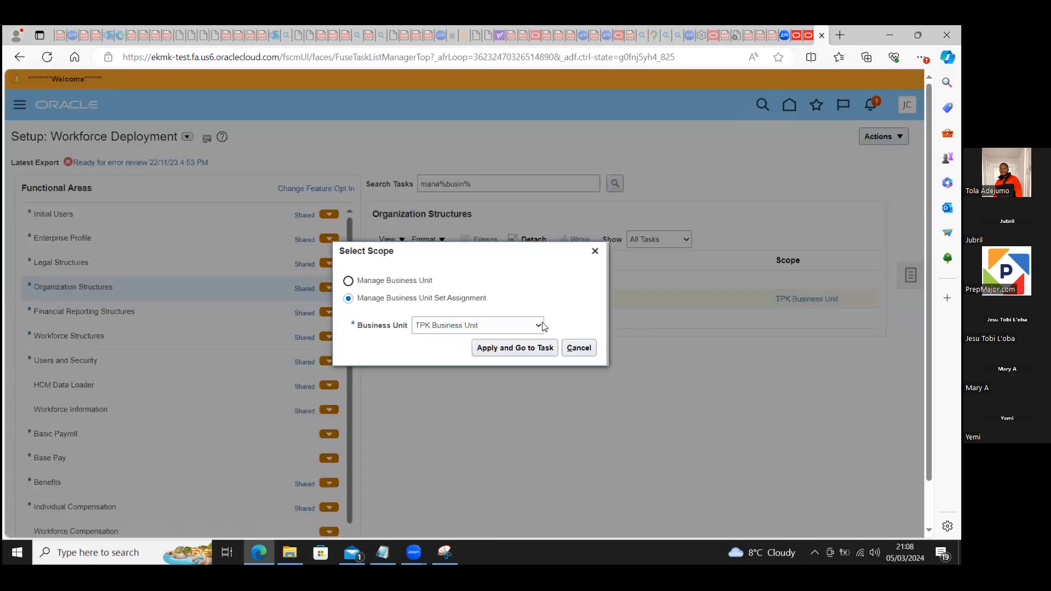
click(537, 326)
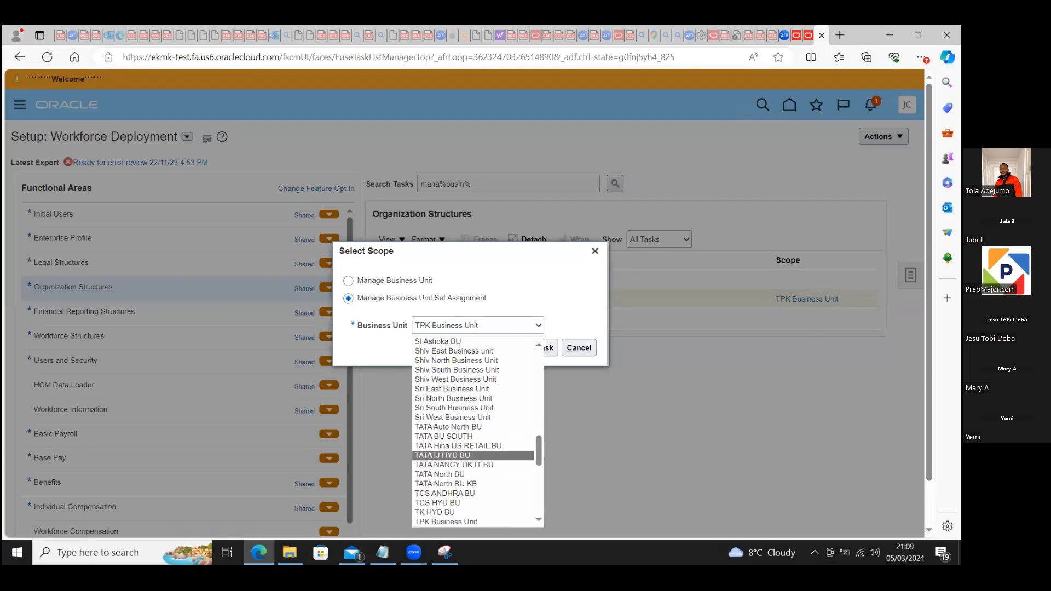
drag(929, 327, 929, 373)
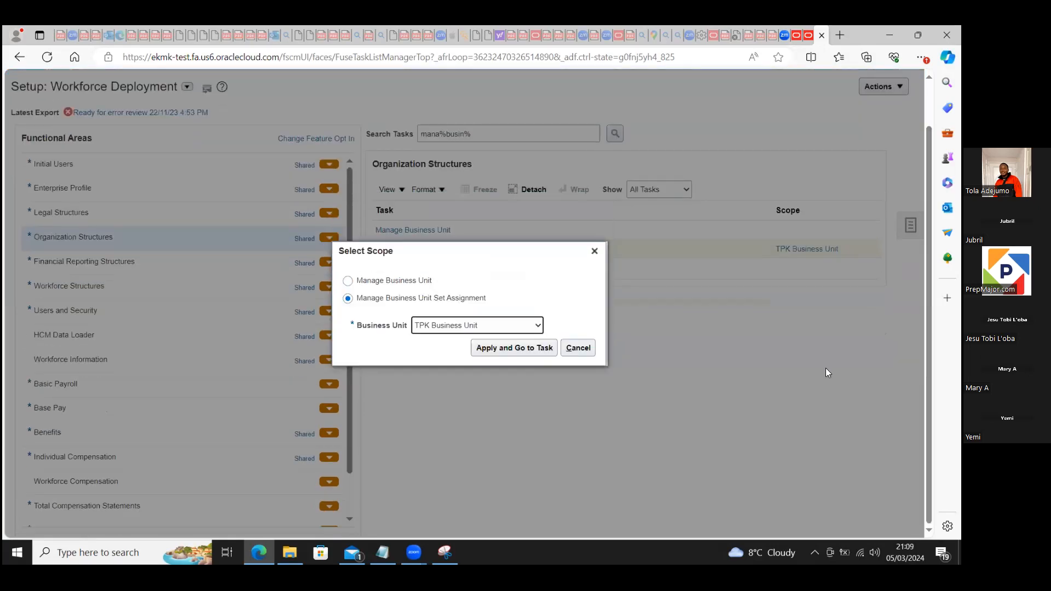
click(537, 325)
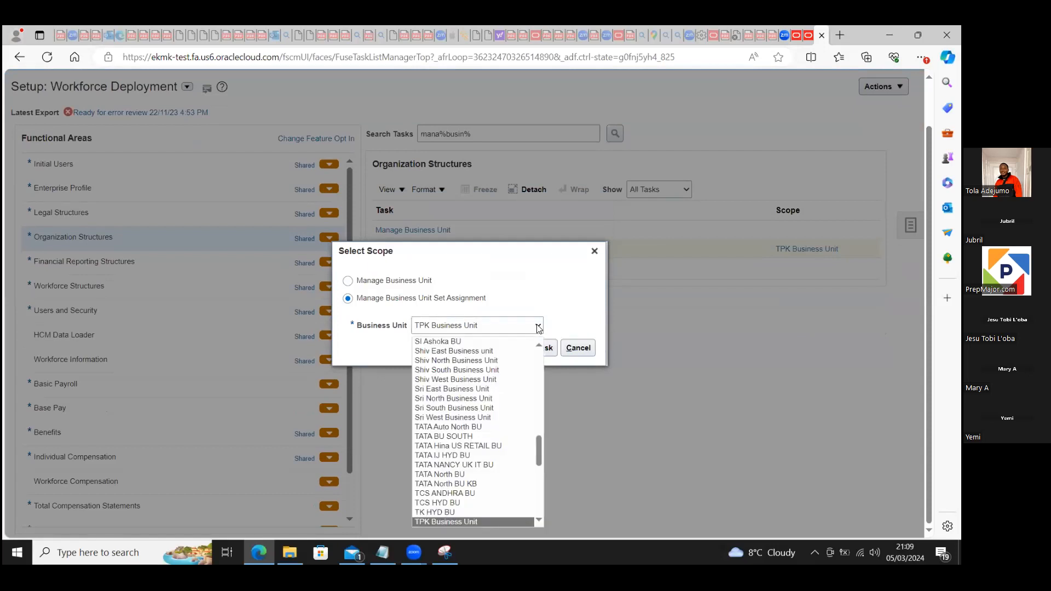
drag(540, 436, 543, 492)
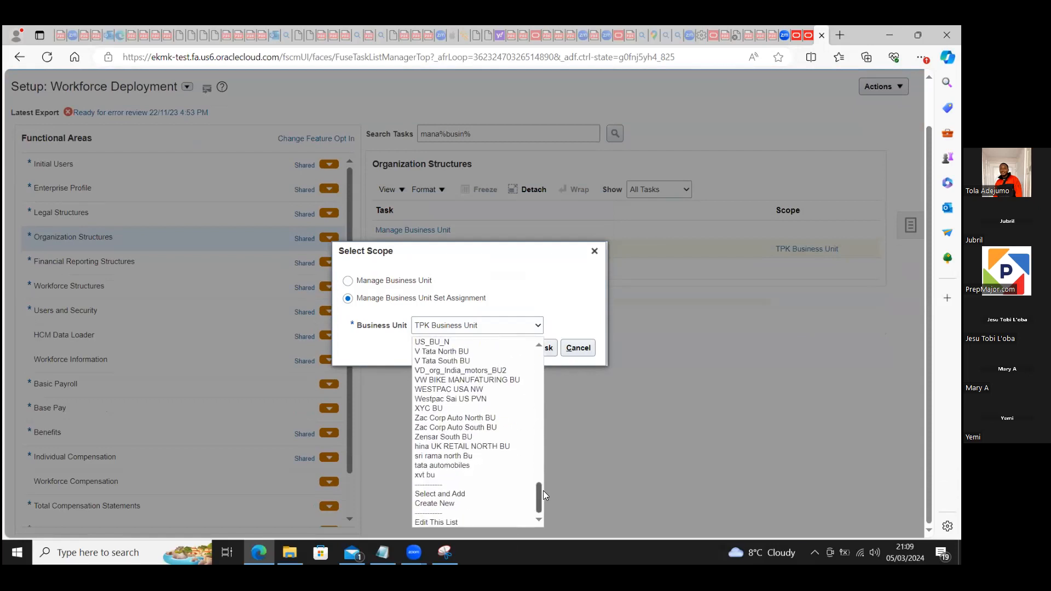
click(464, 493)
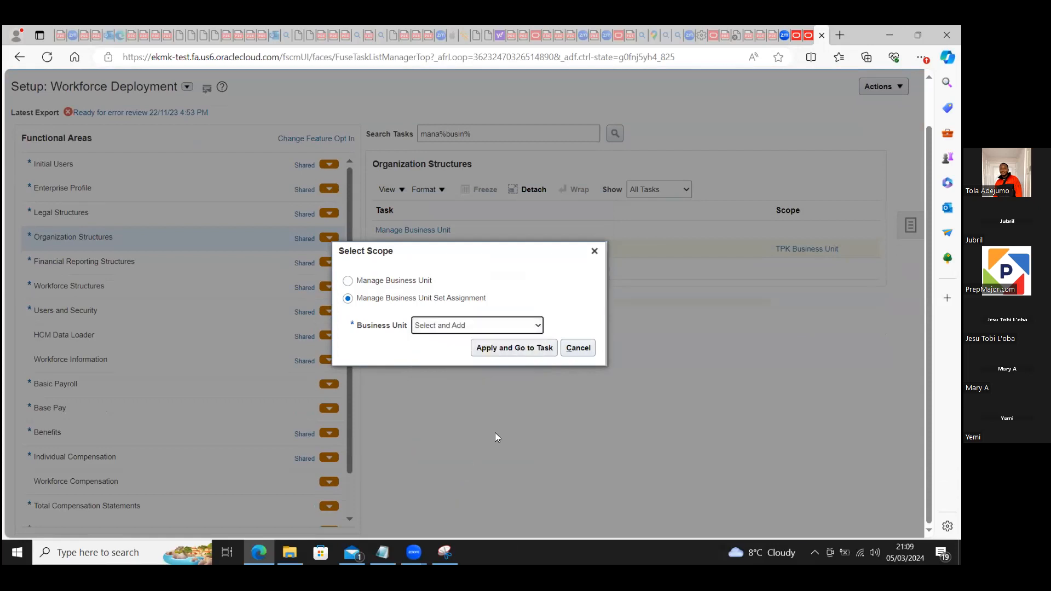
click(502, 347)
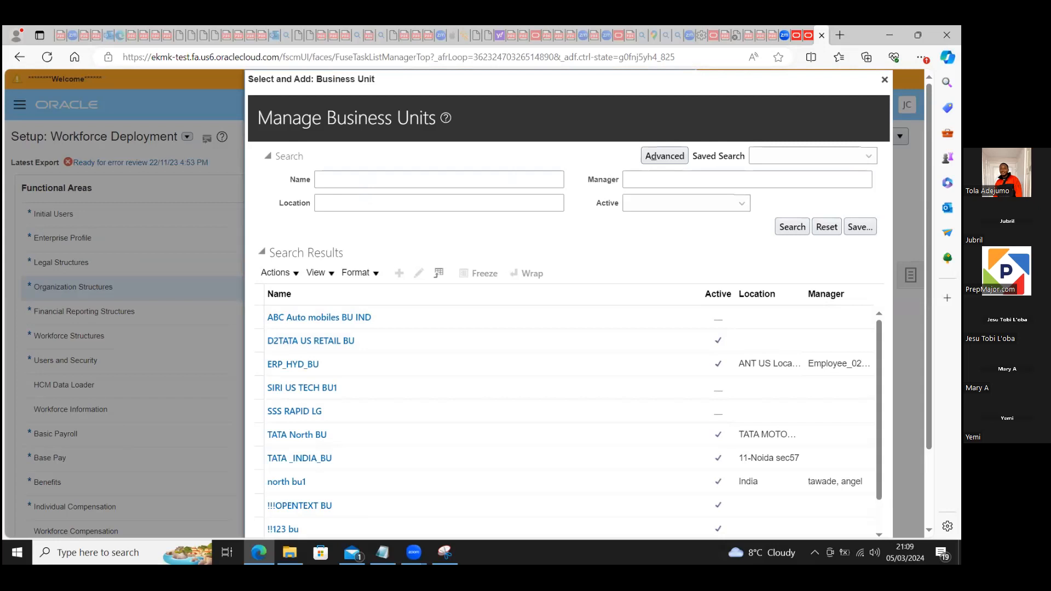
Step: Find BlueSky Citadel UK BU among the business units and apply it as the scope to open its set assignments
click(373, 178)
text(blue)
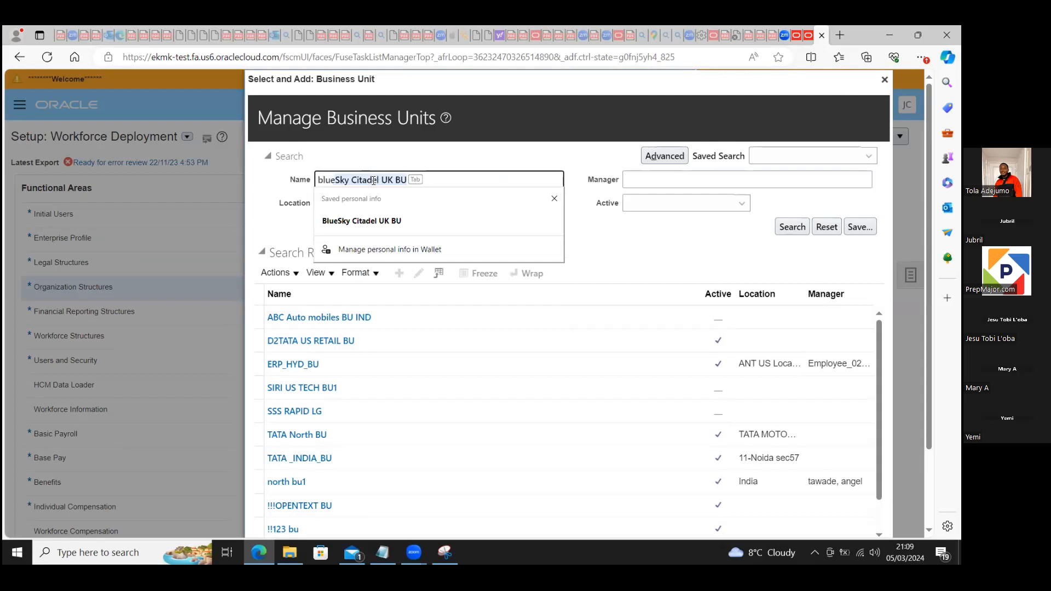
click(382, 221)
click(788, 227)
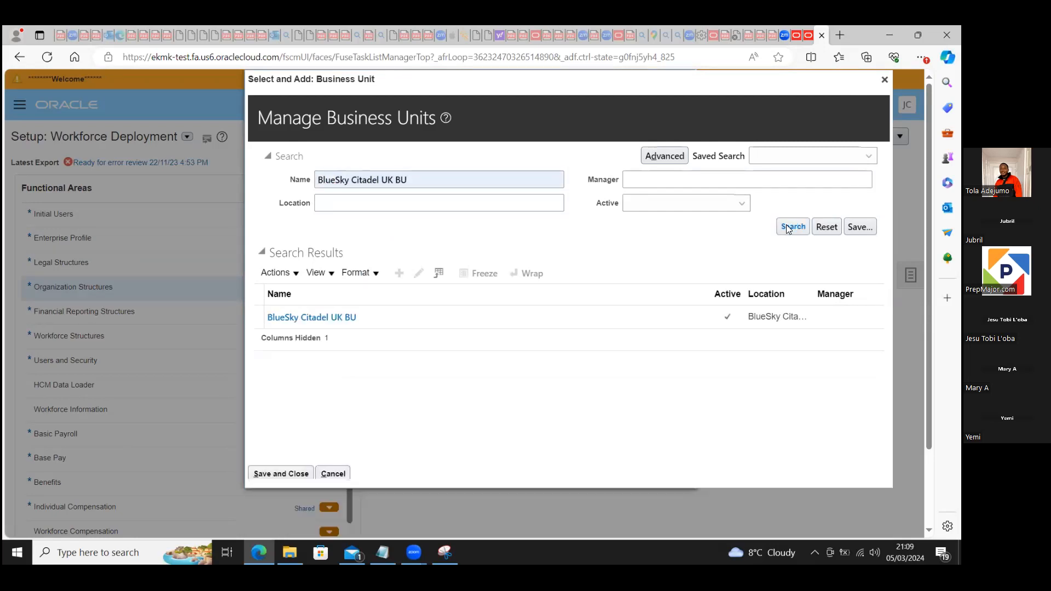
click(440, 349)
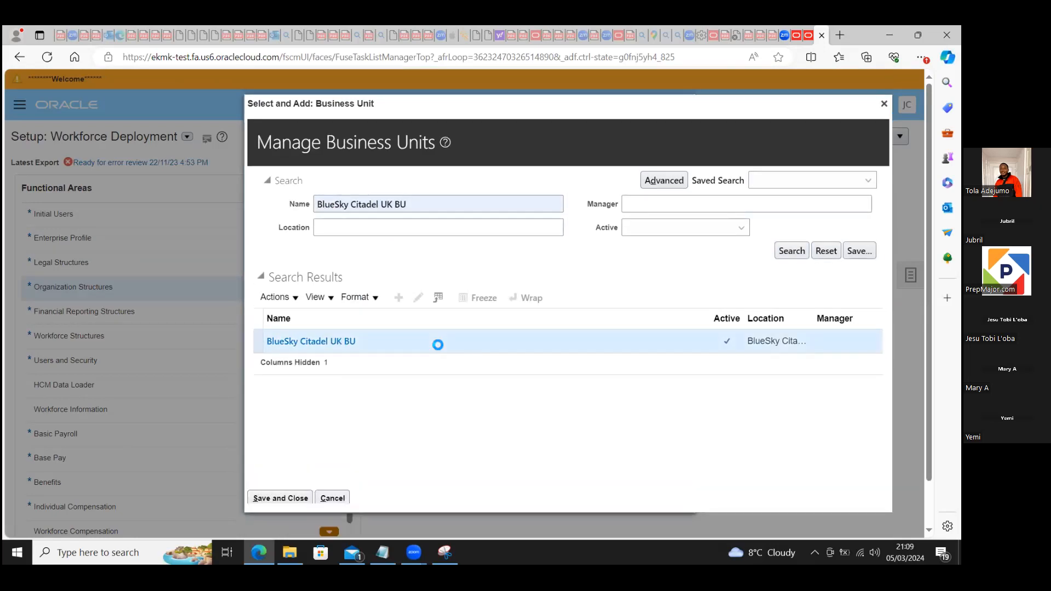
click(279, 496)
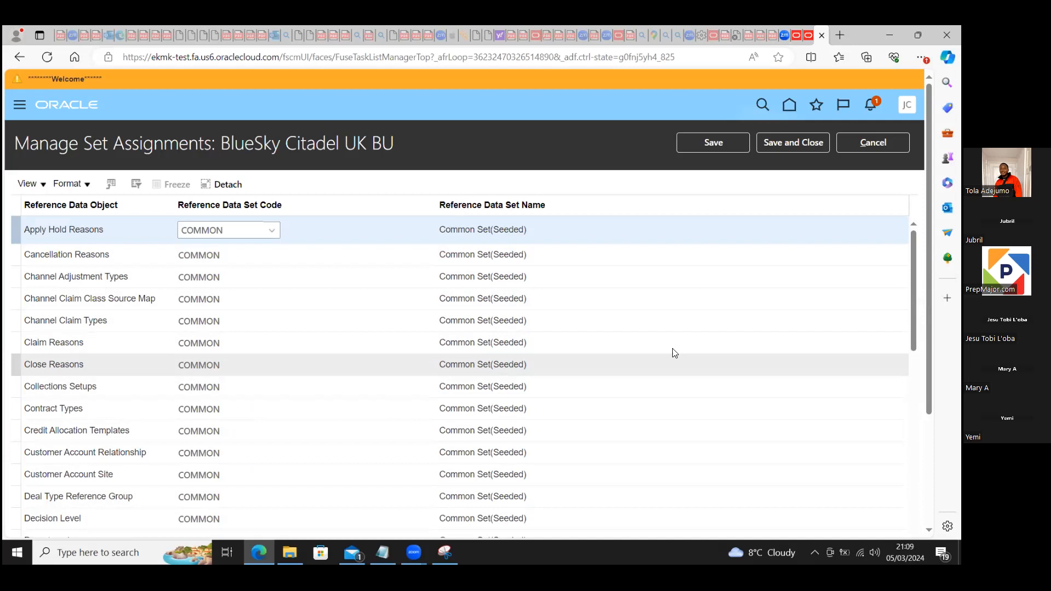
Step: Examine which reference data sets are assigned to the business unit's objects, such as Departments, Grades, Jobs and Locations
scroll(329, 277, down, 1)
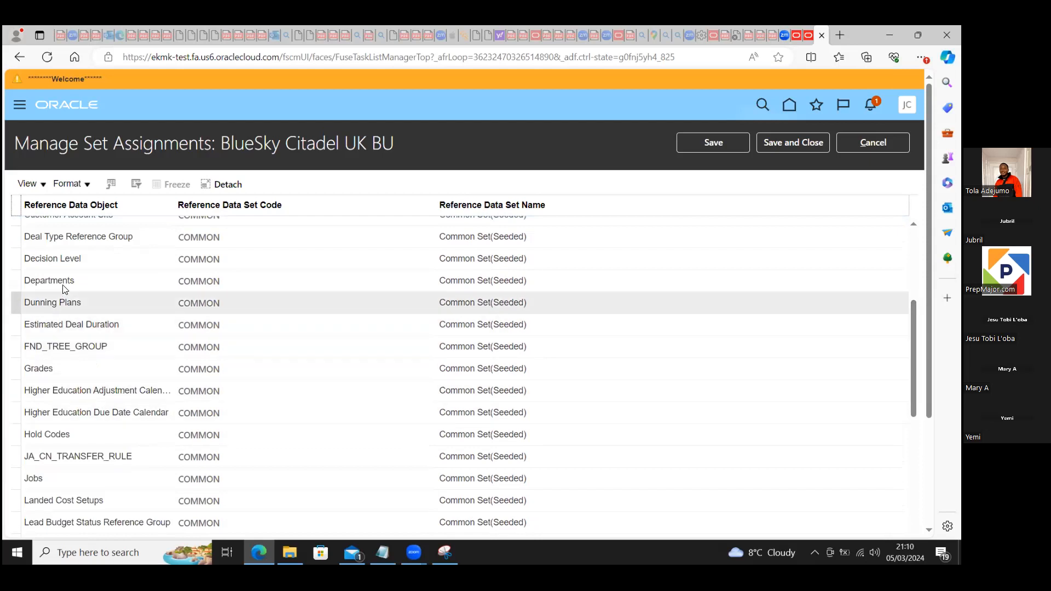
click(209, 285)
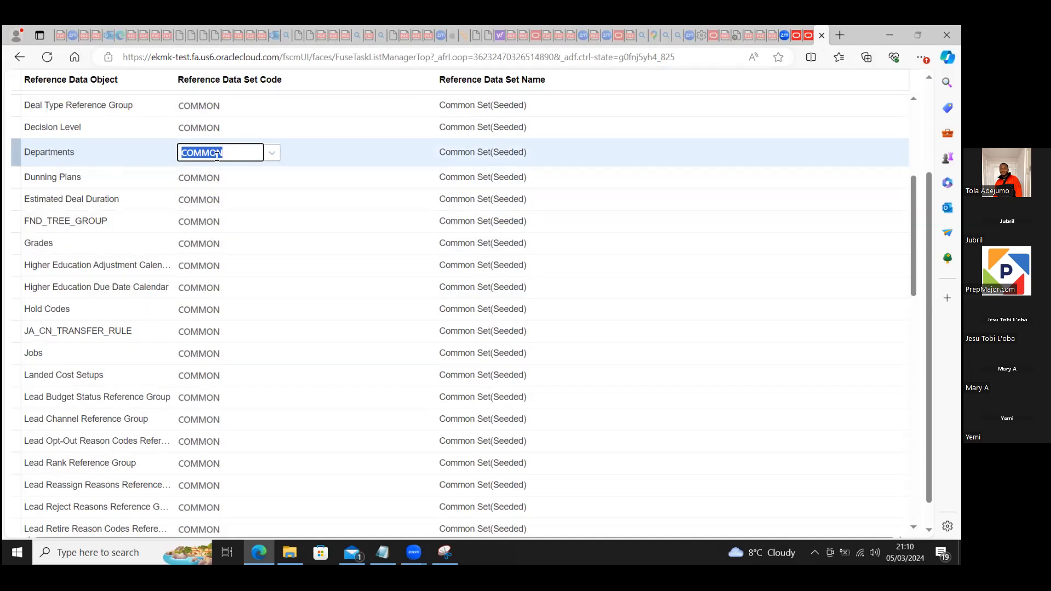
click(913, 247)
drag(912, 247, 913, 304)
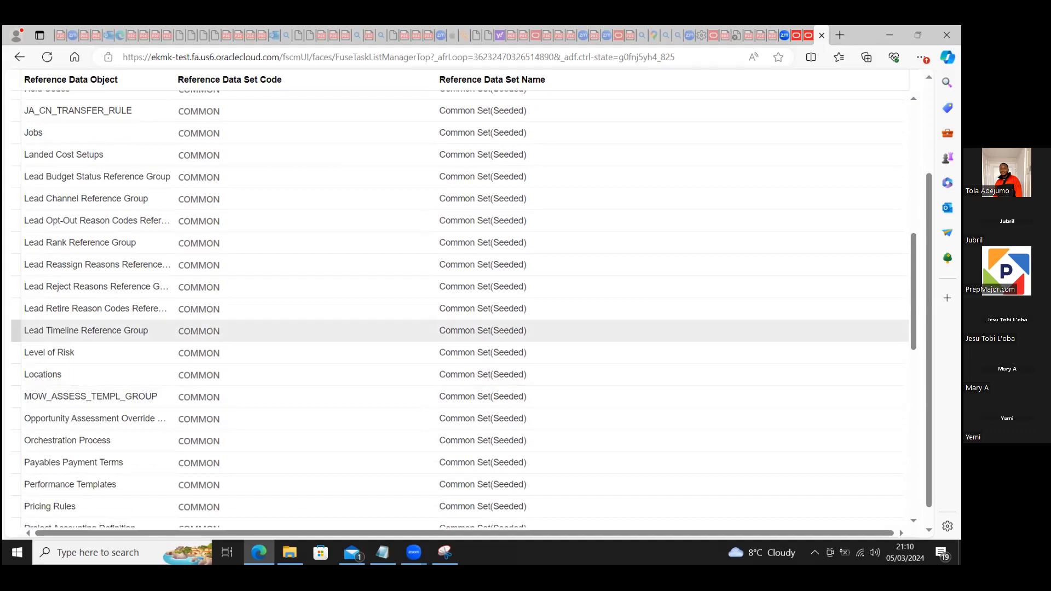
drag(913, 307, 913, 255)
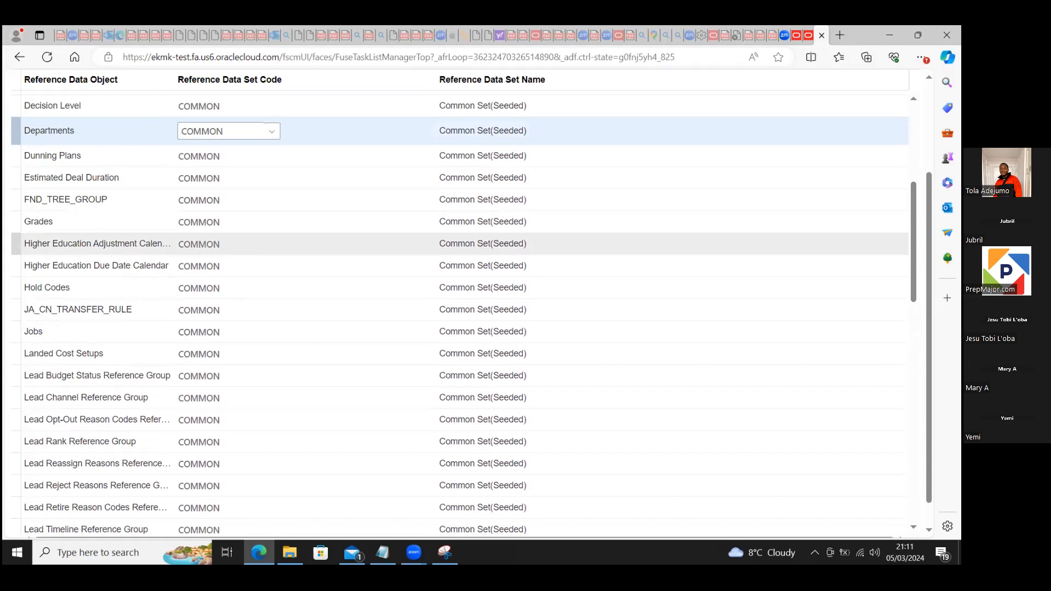
scroll(459, 312, down, 5)
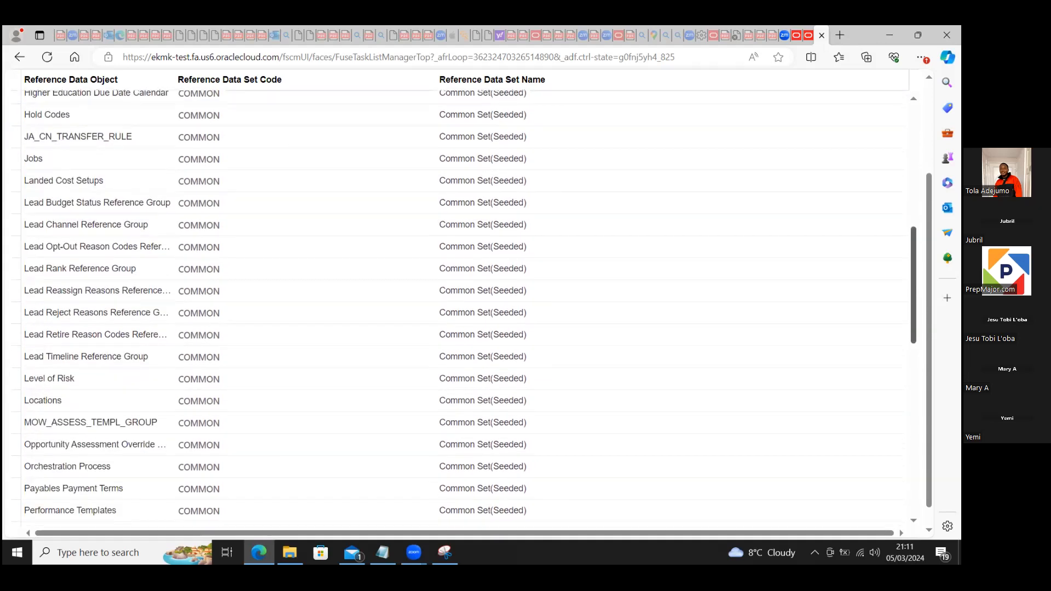
scroll(460, 312, down, 3)
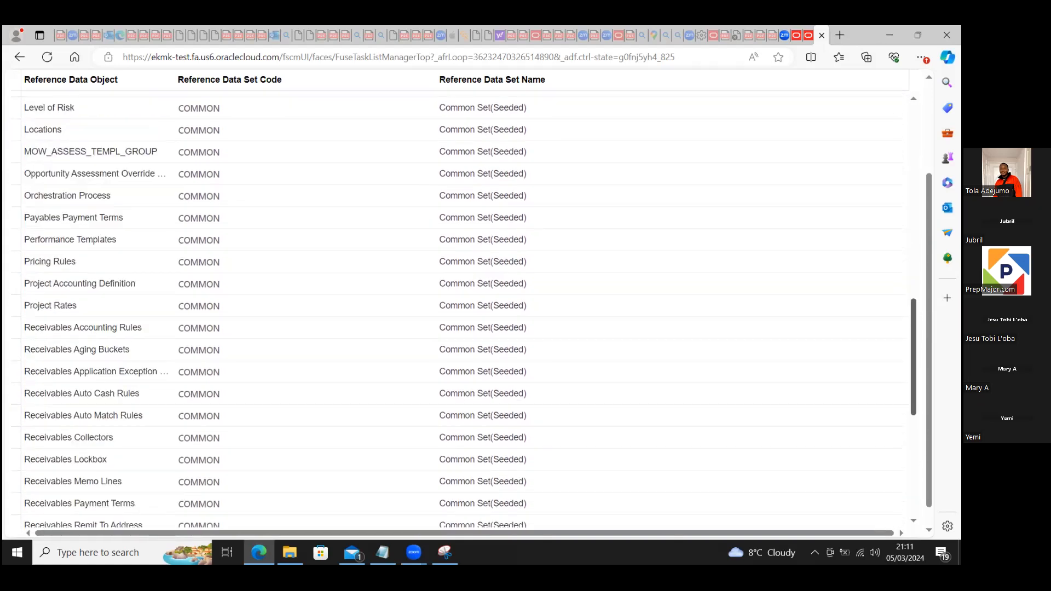
scroll(460, 312, up, 10)
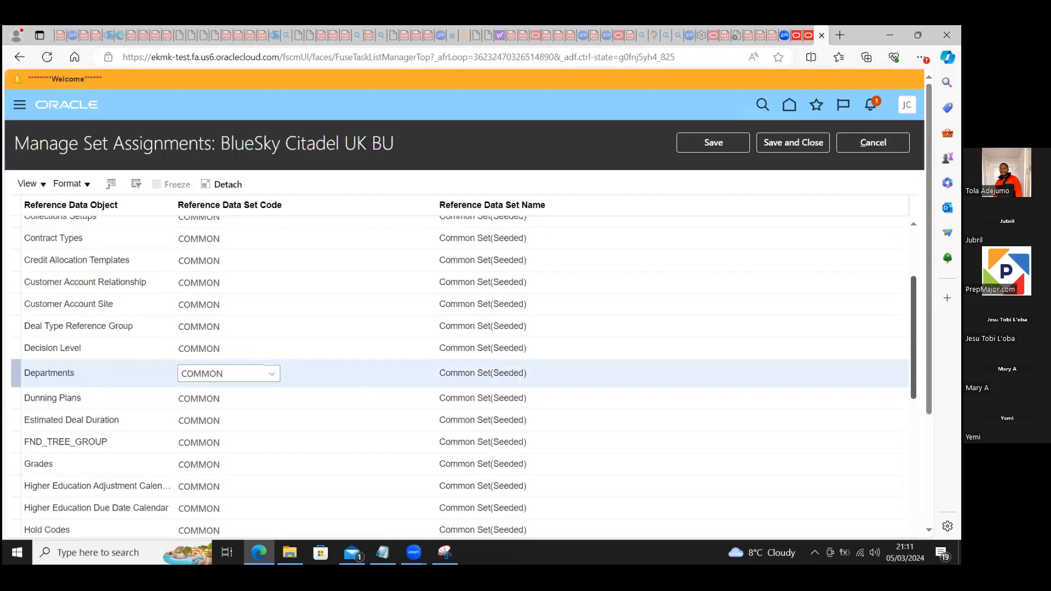
scroll(487, 396, down, 3)
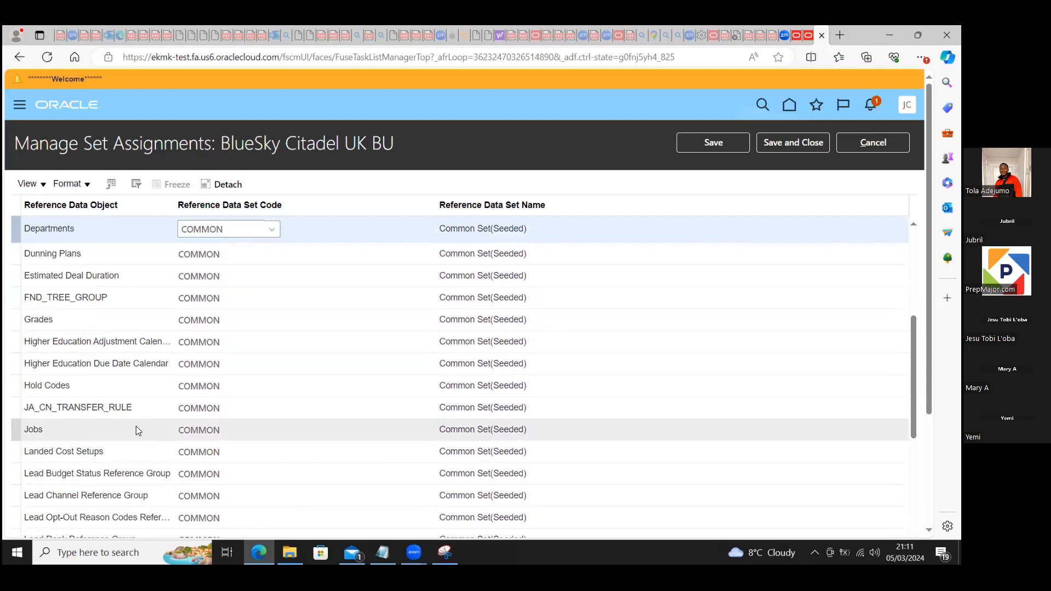
Step: View the reference data set choices and search form for Jobs, cancel without selecting one, and return to the start of the assignments
click(202, 426)
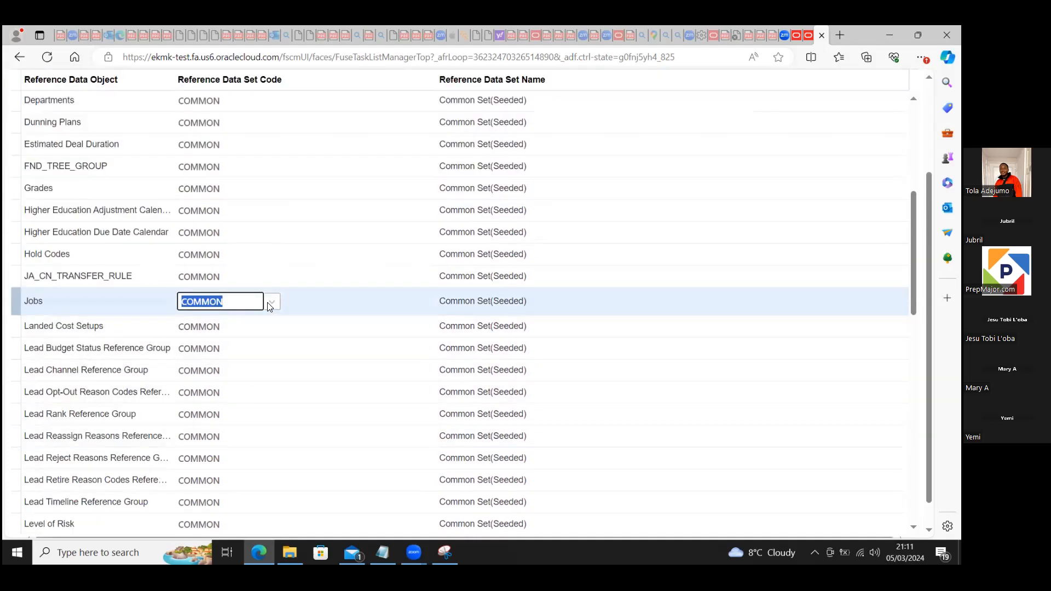
click(271, 301)
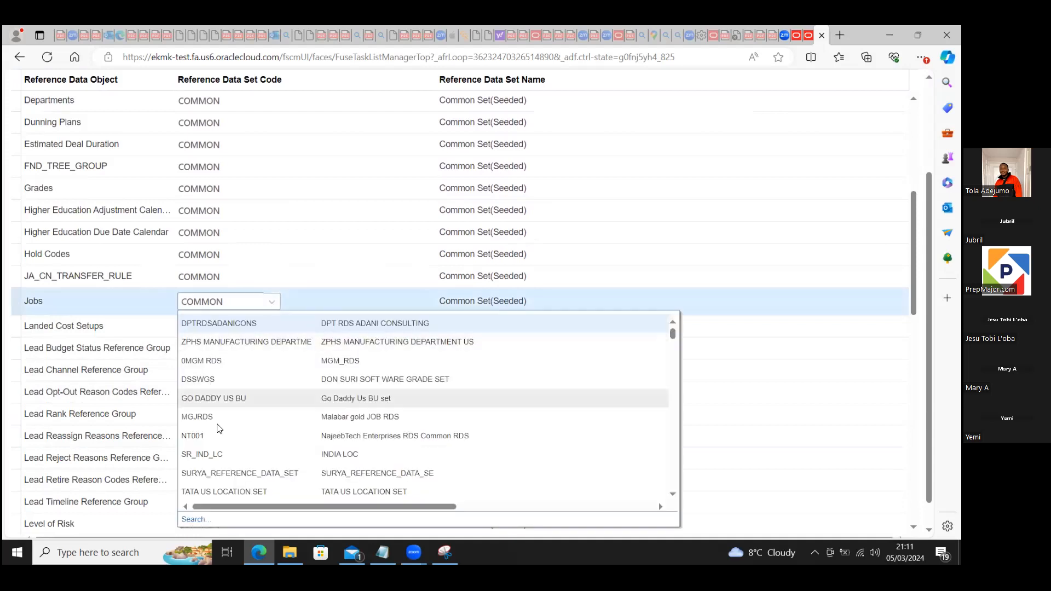
click(194, 521)
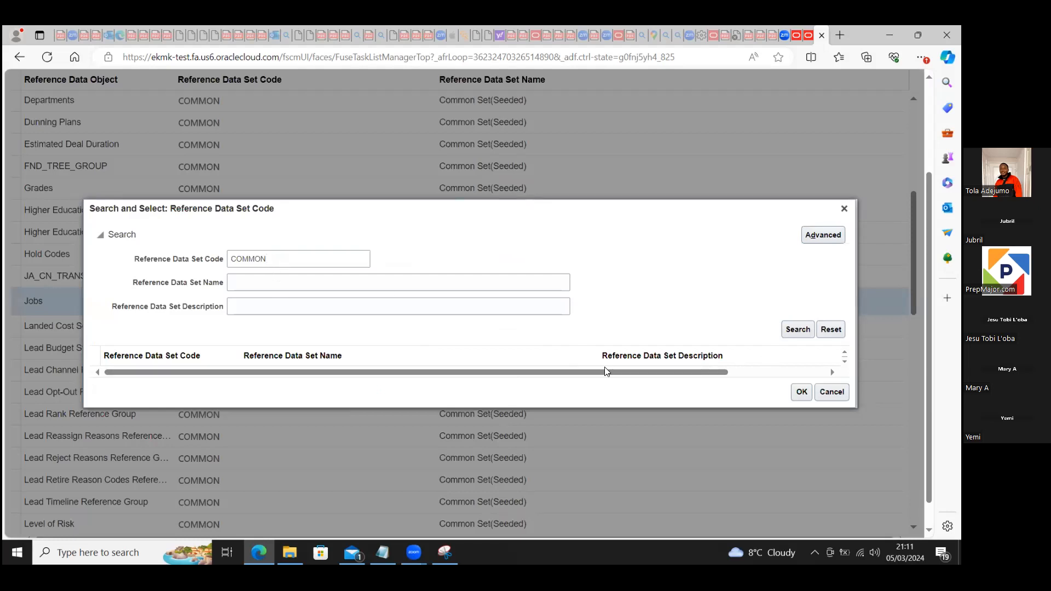
click(829, 391)
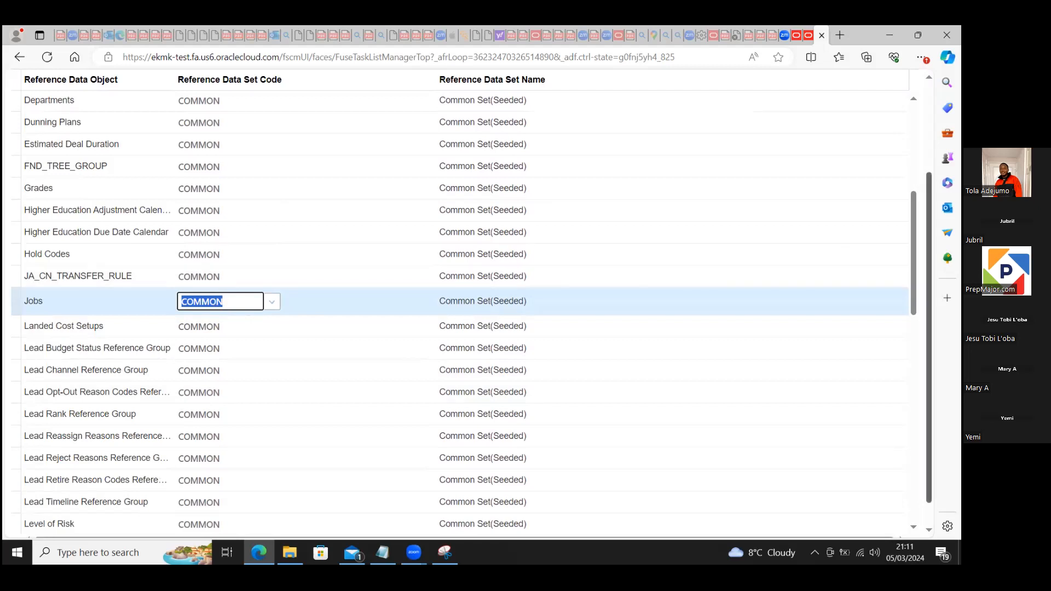
drag(913, 251, 913, 163)
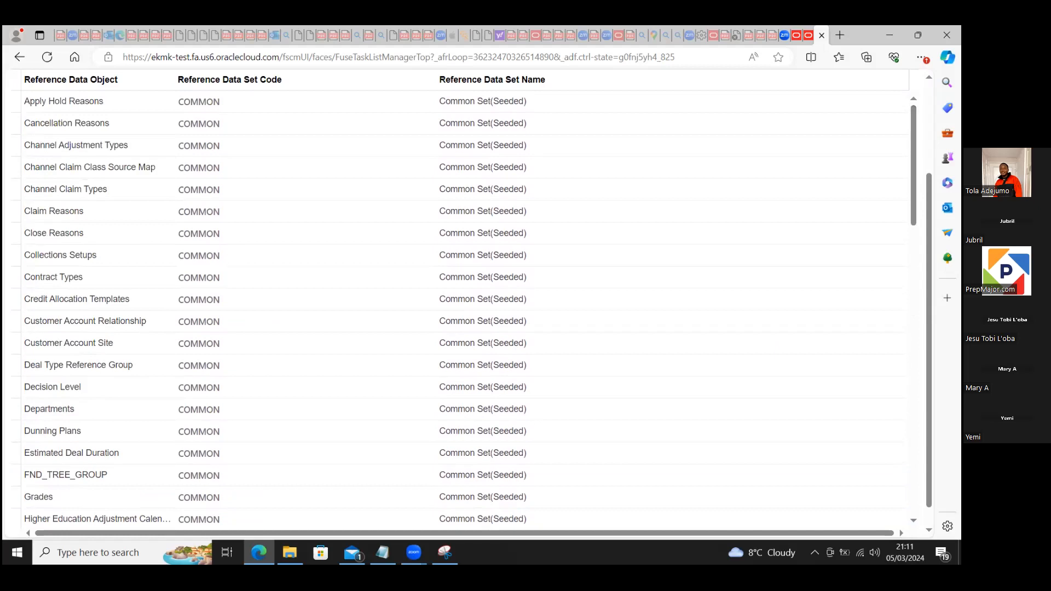
drag(929, 246, 812, 156)
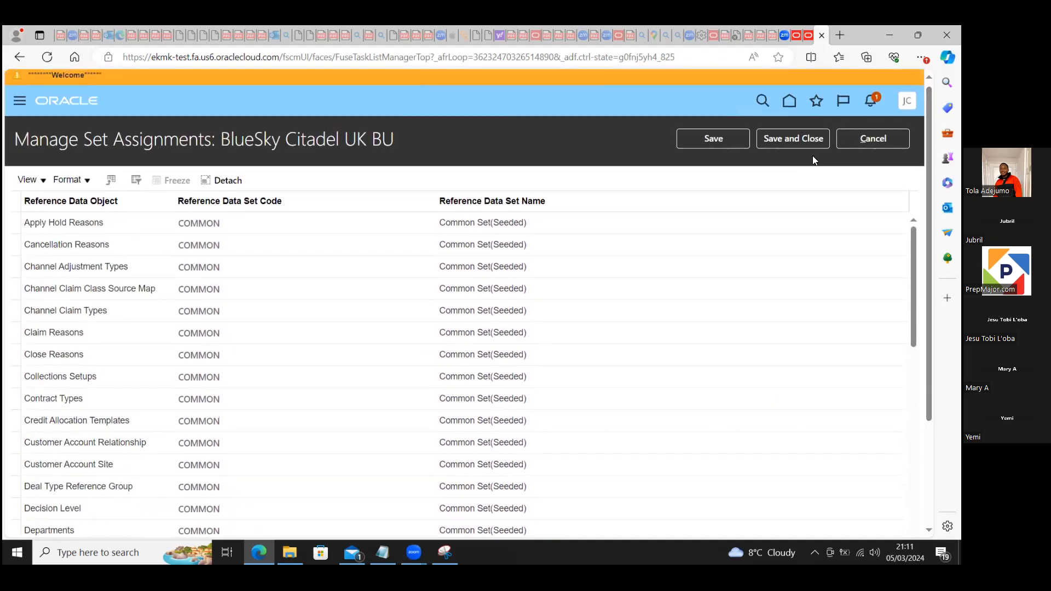
Step: Save and close the set assignments of BlueSky Citadel UK BU, and search the setup tasks for manage%busin%
click(801, 138)
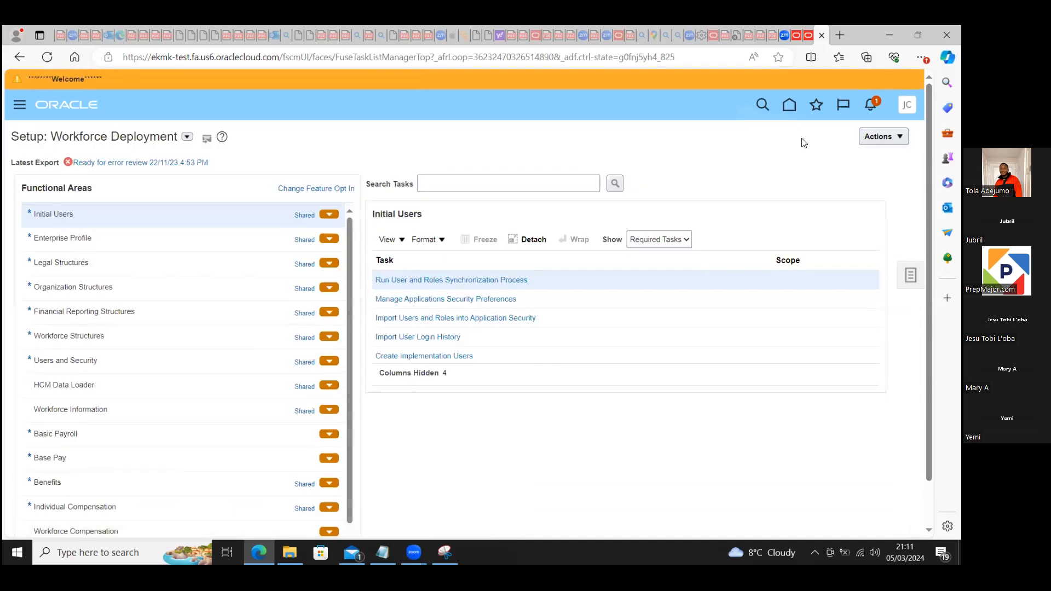
click(540, 185)
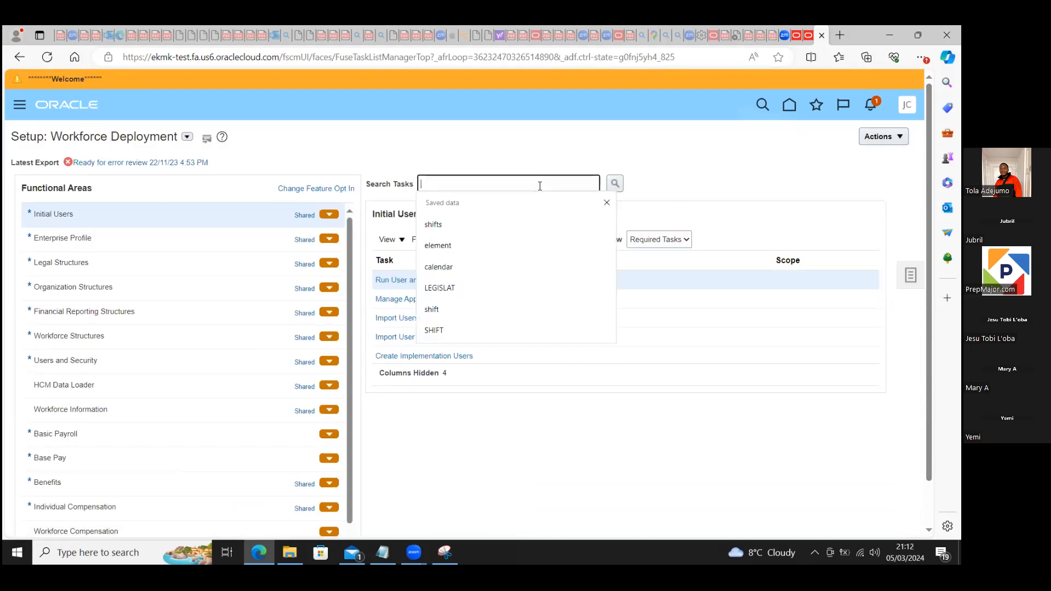
text(b)
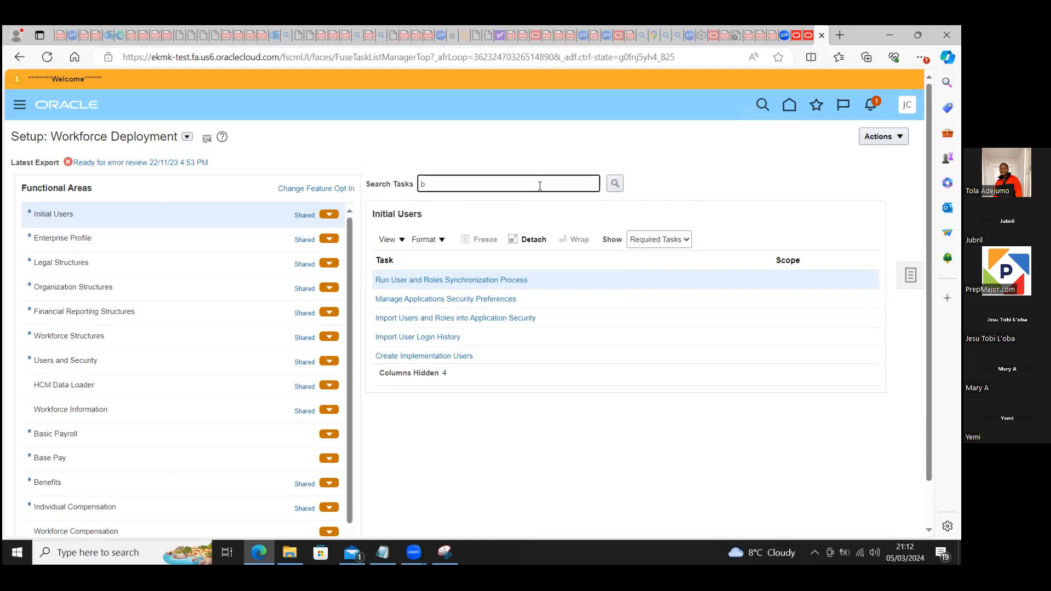
text(manage%)
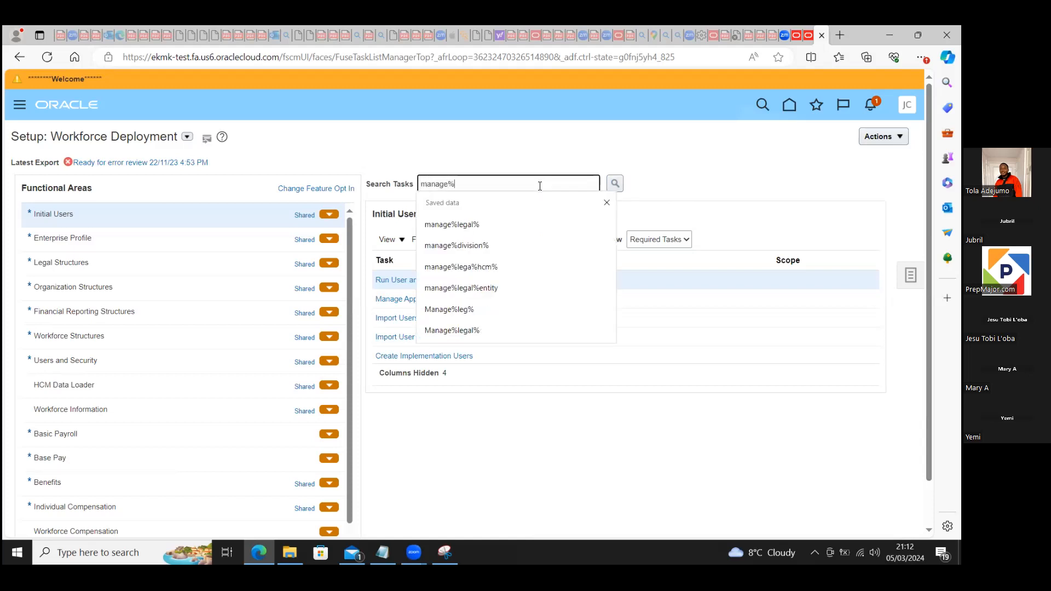
text(busin%)
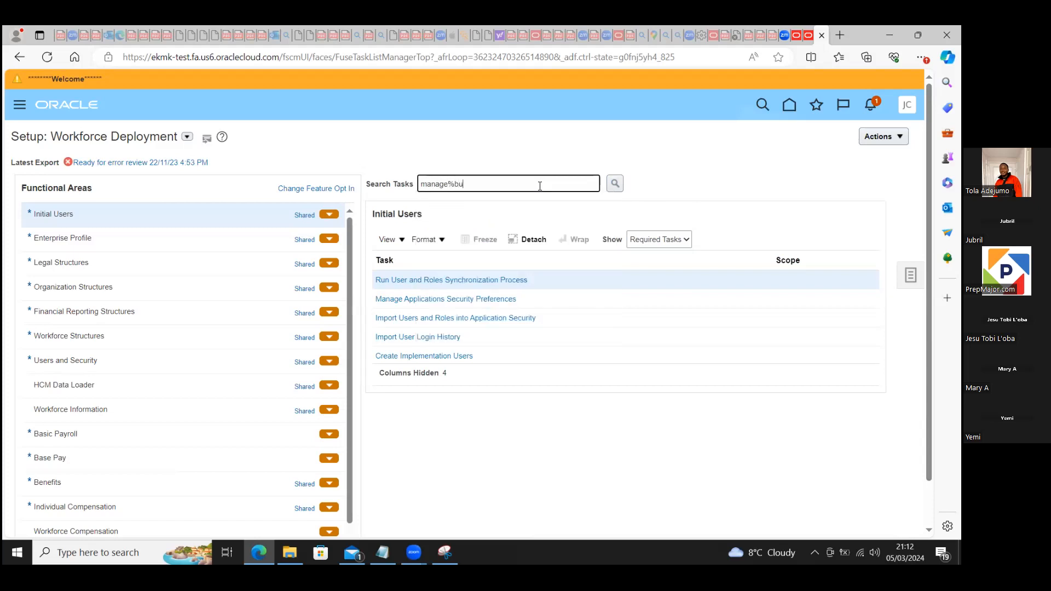
click(615, 184)
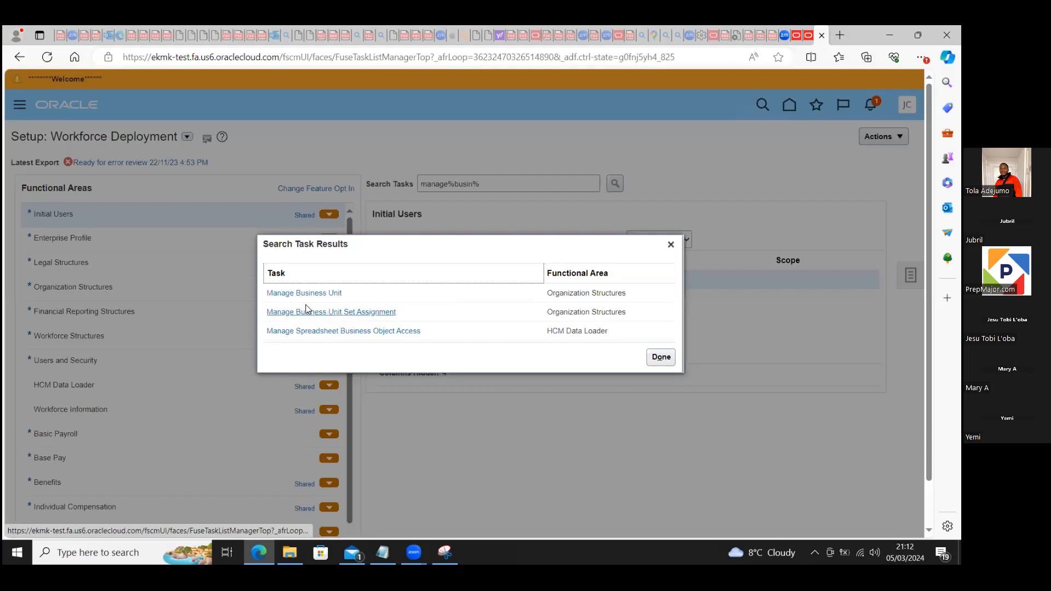
Step: Go to the matching Organization Structures tasks and open the scope of Manage Business Unit Set Assignment
click(303, 294)
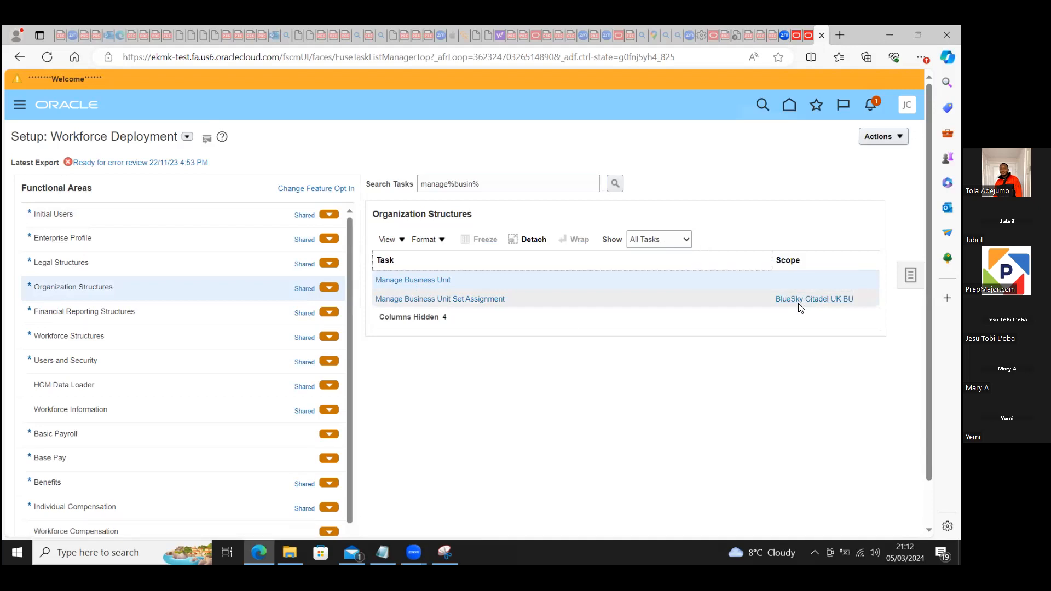
click(814, 301)
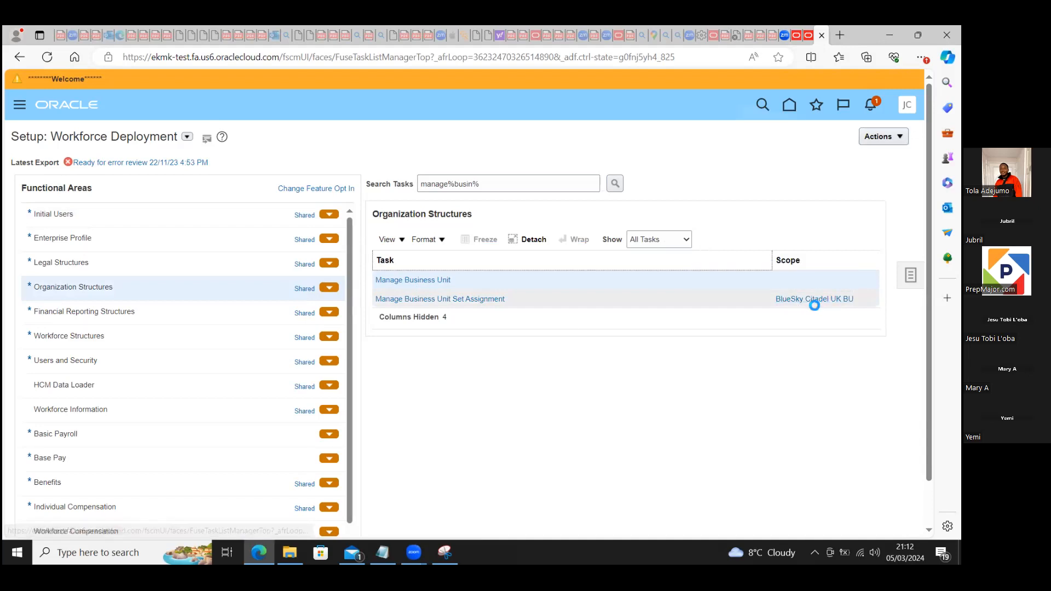